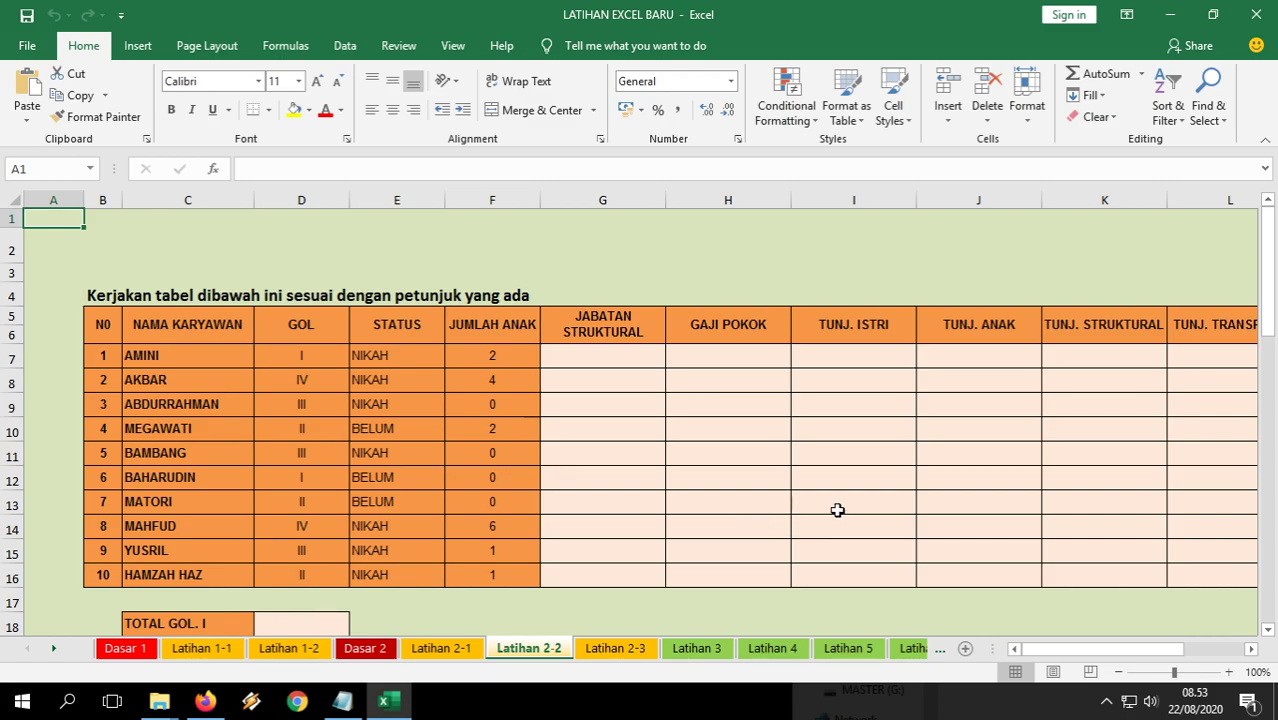
# In G7 under JABATAN STRUKTURAL, start an IF formula that returns "STAF" when D7="I".
pyautogui.scroll(-1, 788, 522)
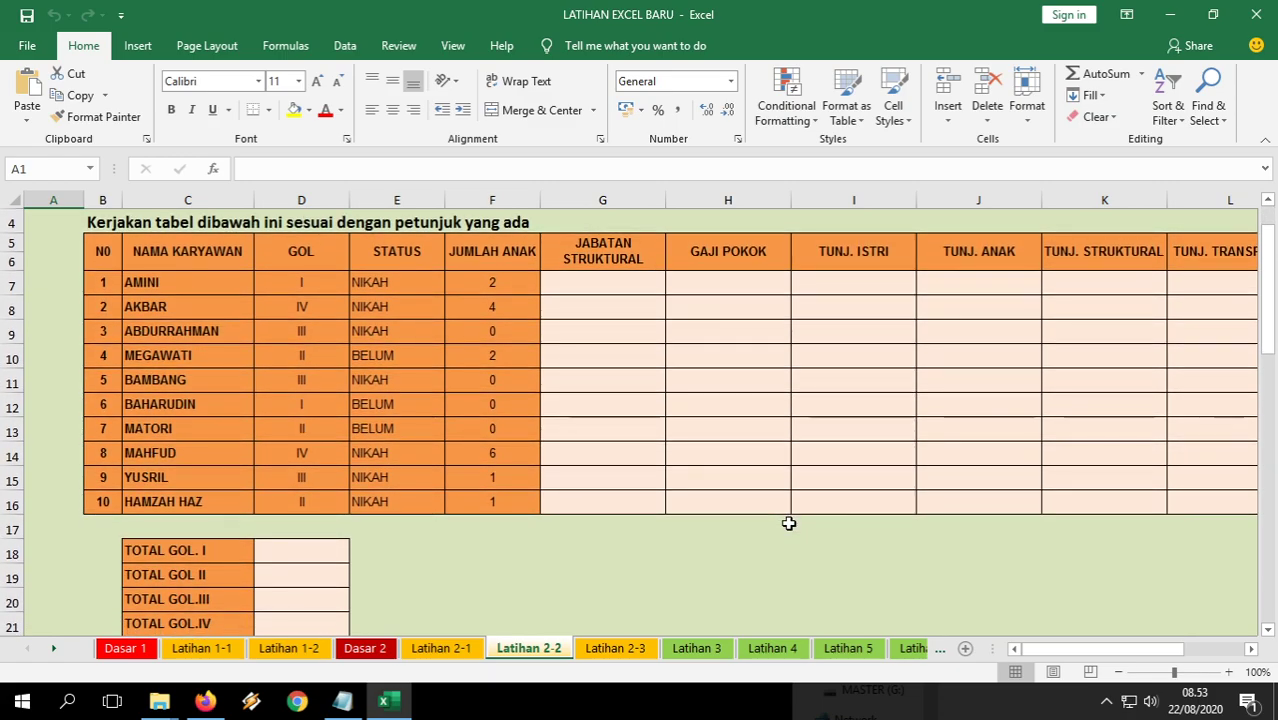
pyautogui.scroll(-5, 788, 522)
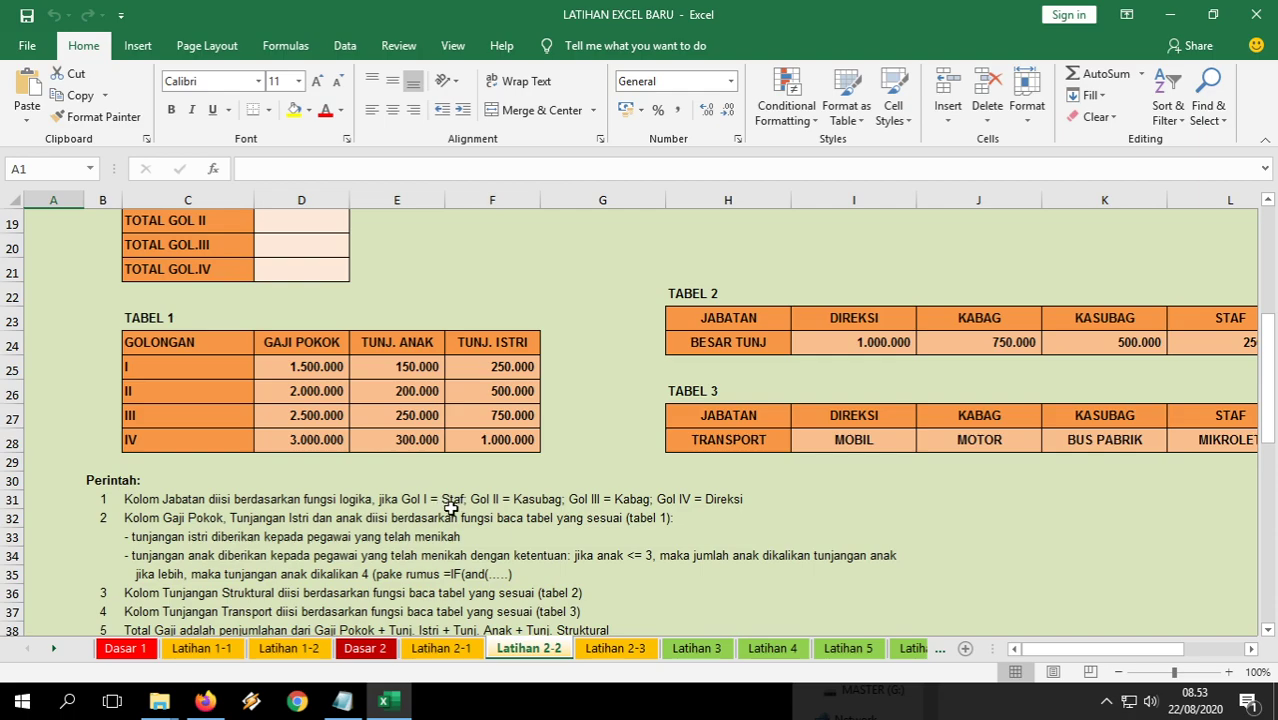
pyautogui.scroll(5, 468, 524)
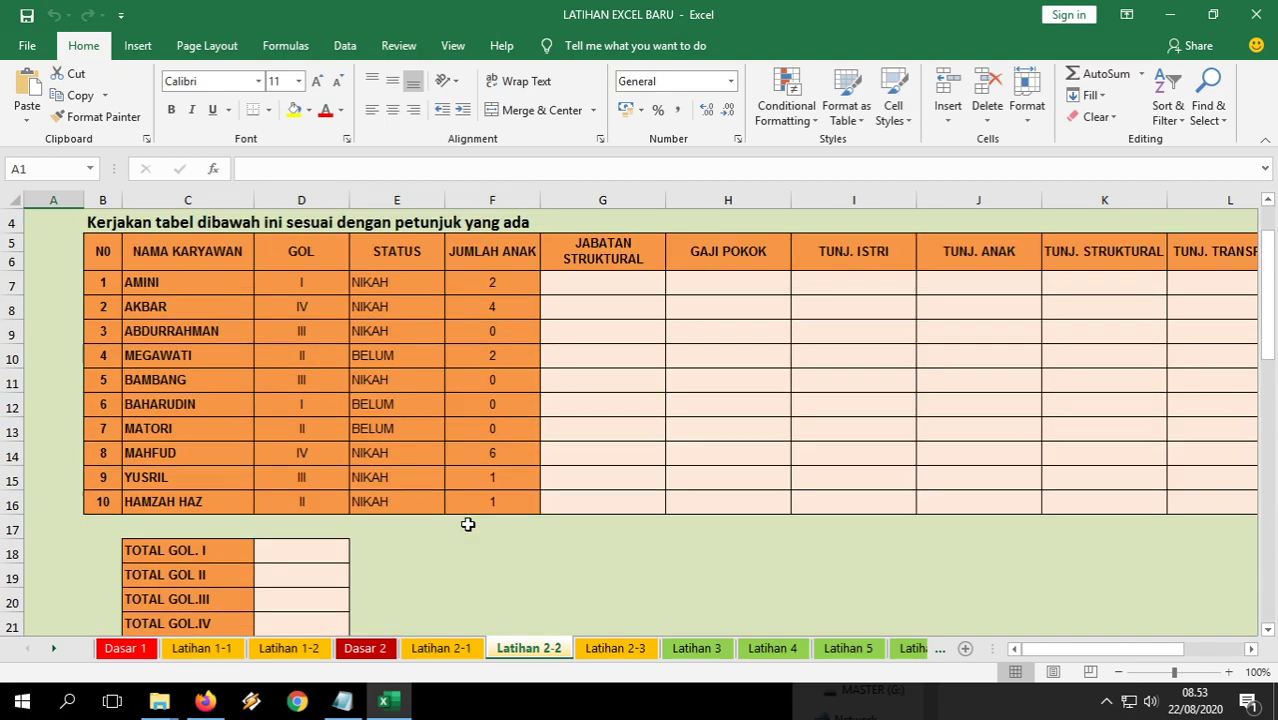
pyautogui.click(608, 289)
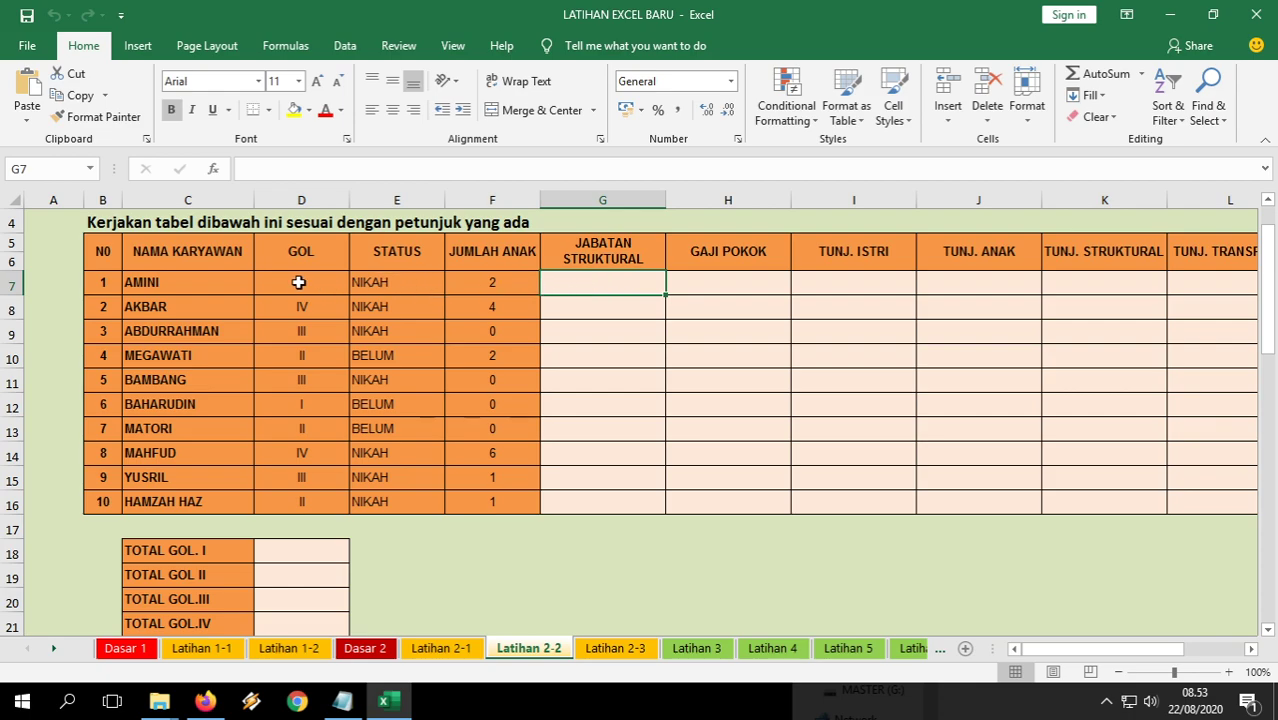
pyautogui.write('=if(')
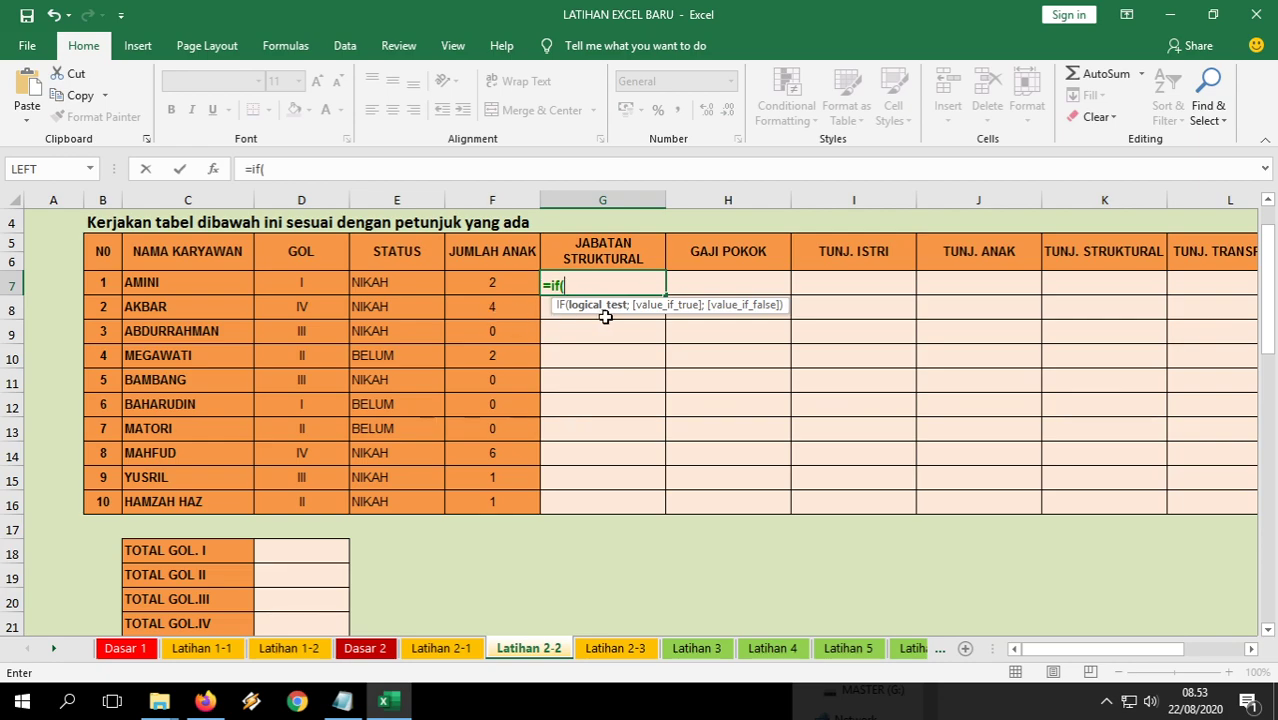
pyautogui.click(305, 286)
pyautogui.write('="I')
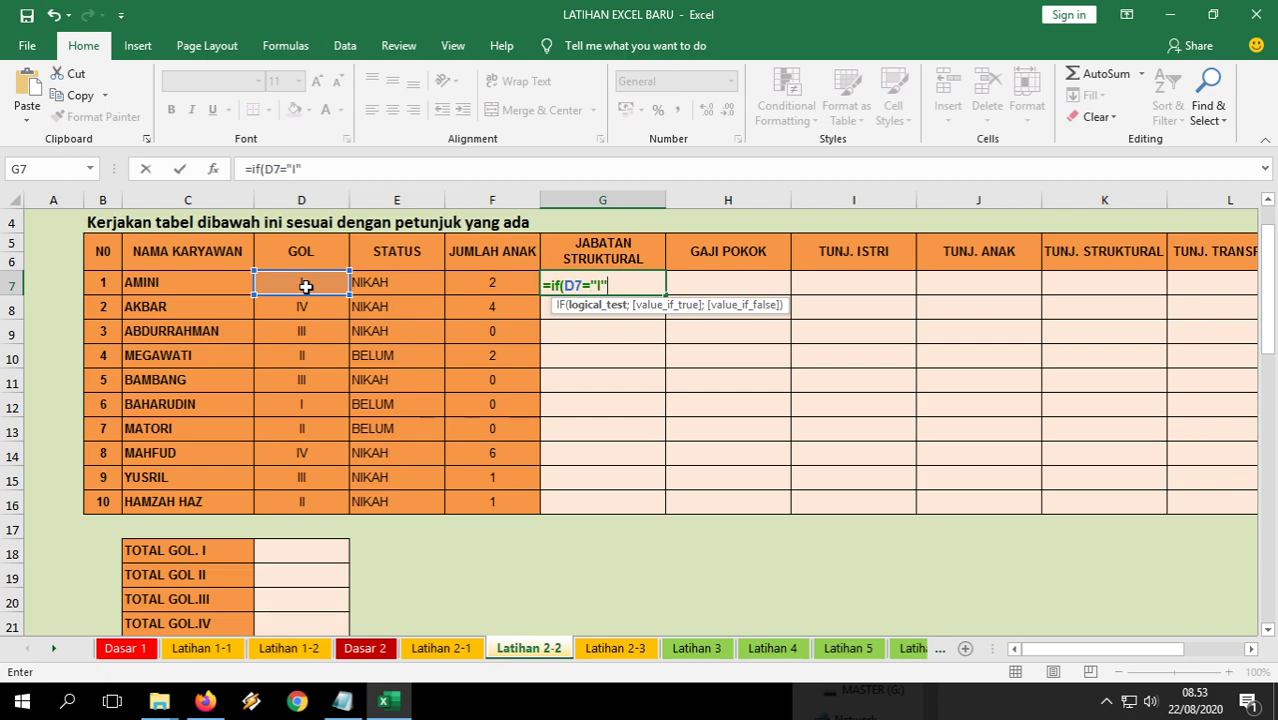
pyautogui.write('";')
pyautogui.scroll(-7, 532, 392)
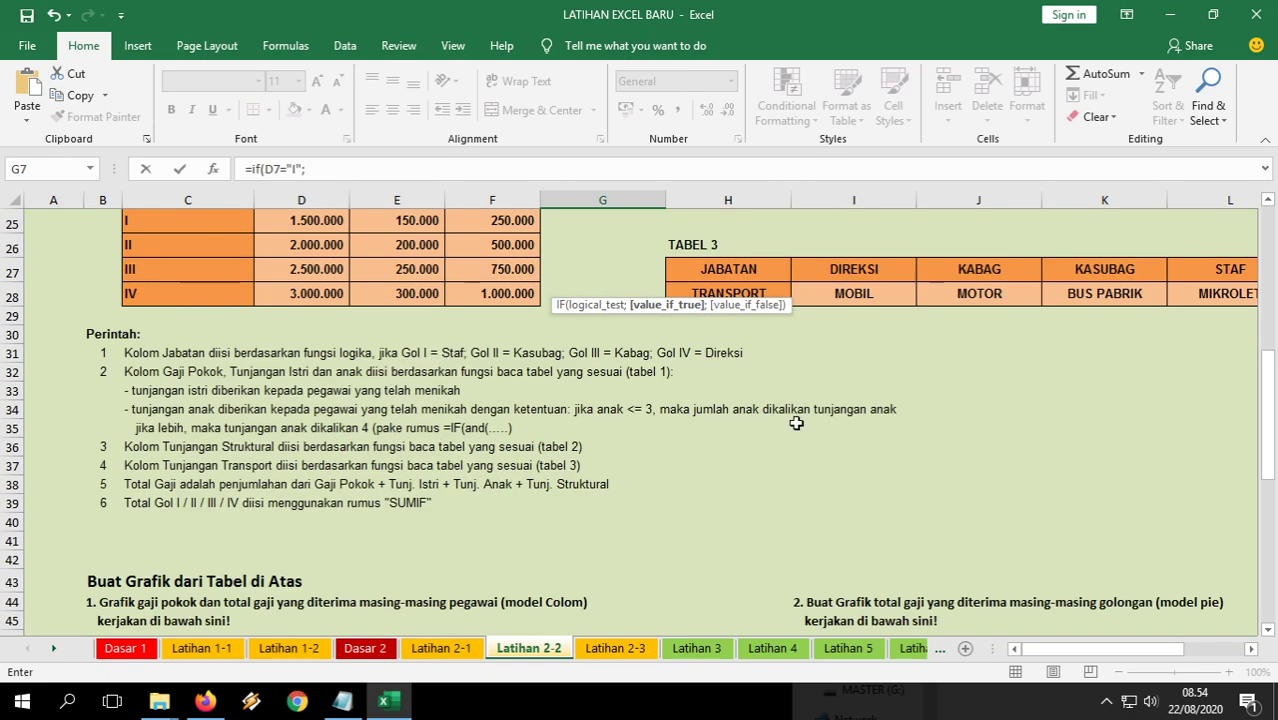
pyautogui.scroll(6, 861, 435)
pyautogui.write('"STA')
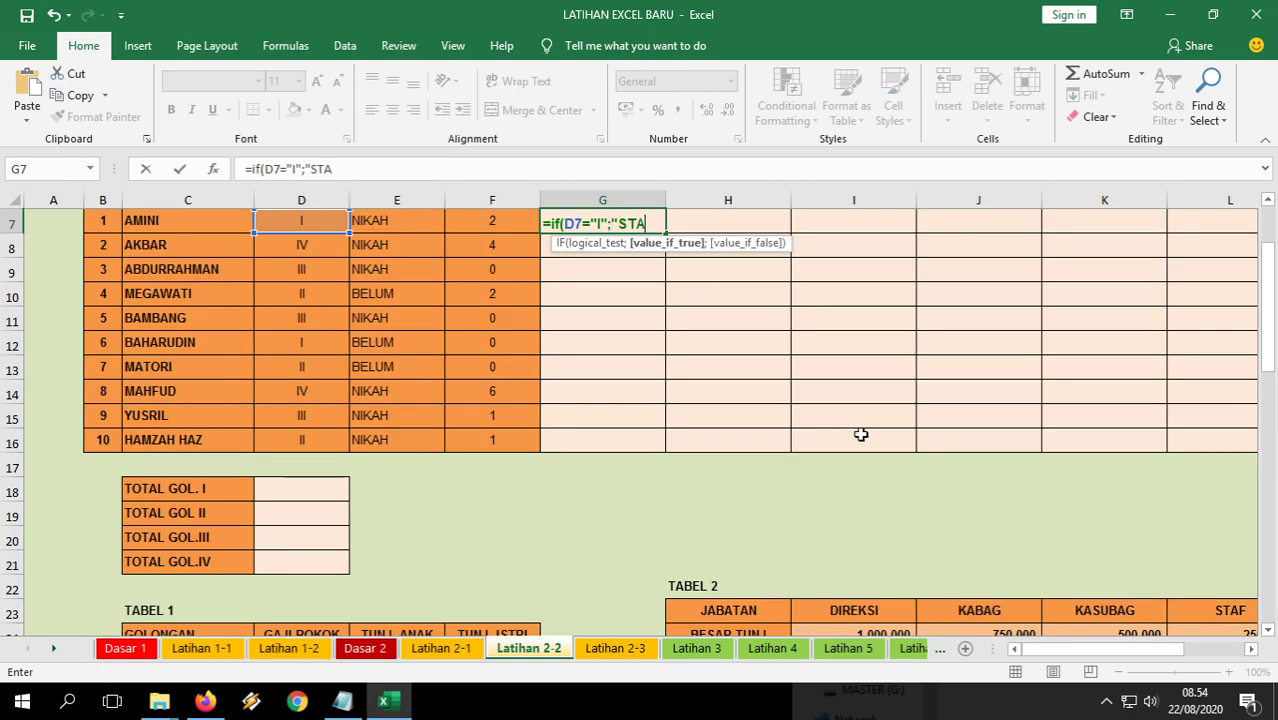
pyautogui.write('F";')
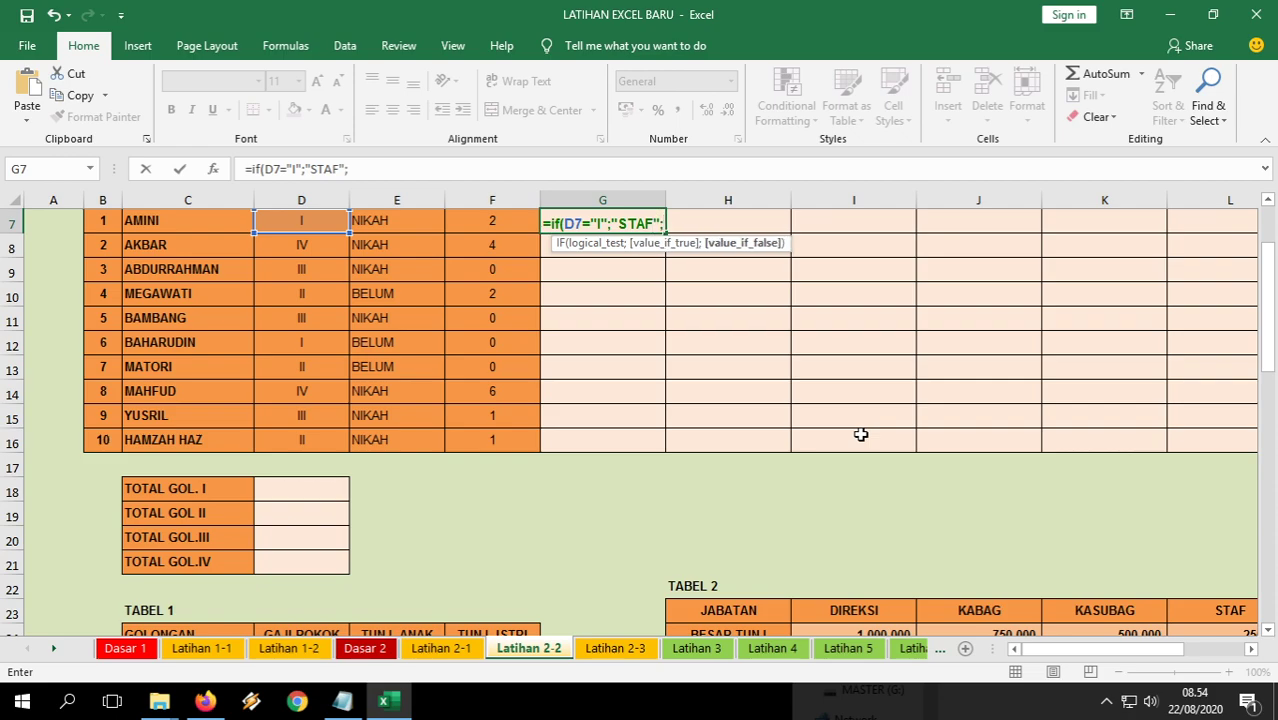
# Nest a second IF in the G7 formula that returns "KASUBAG" when D7="II".
pyautogui.write('if(')
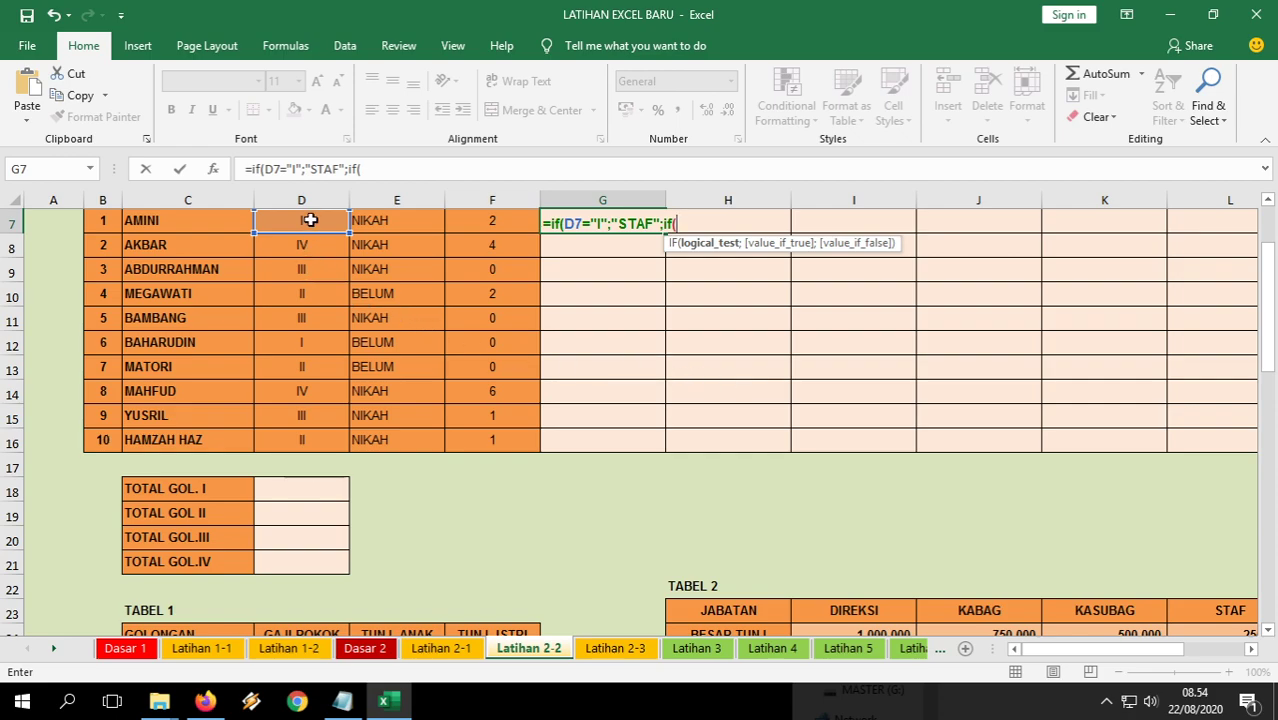
pyautogui.click(310, 220)
pyautogui.write('="II')
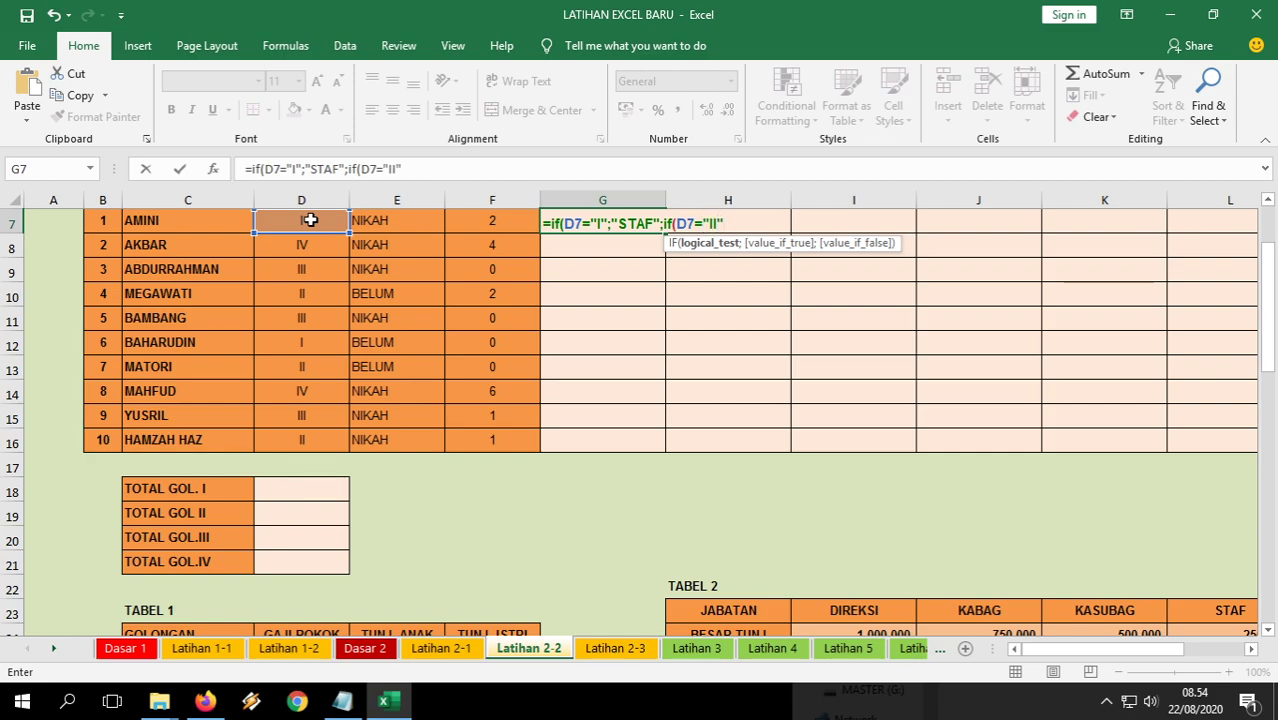
pyautogui.write('";')
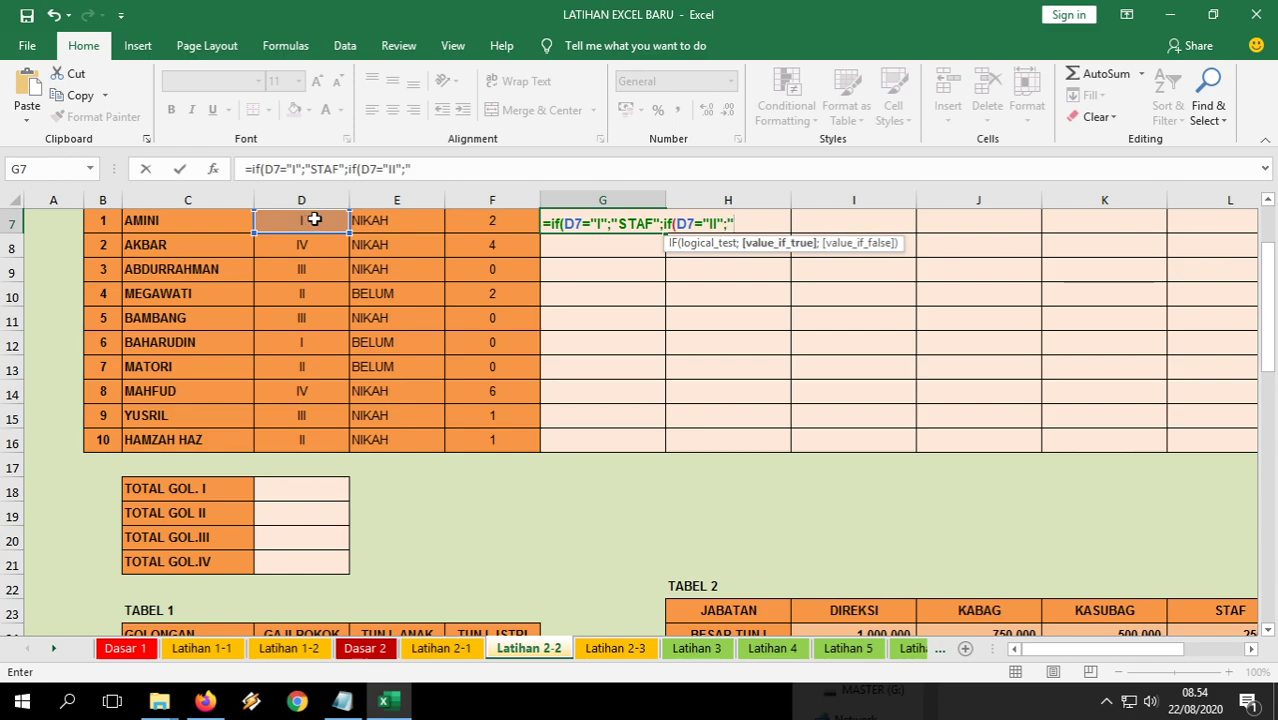
pyautogui.scroll(-4, 585, 391)
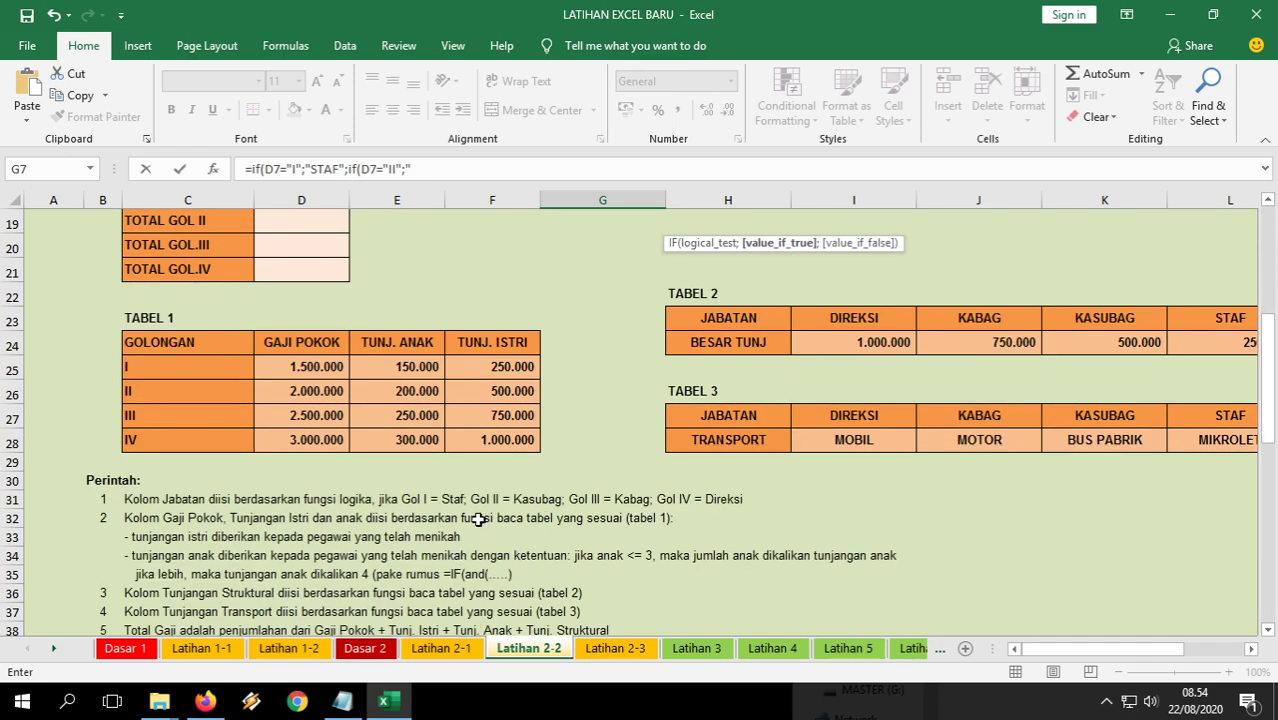
pyautogui.scroll(5, 696, 525)
pyautogui.write('"KASUBAG')
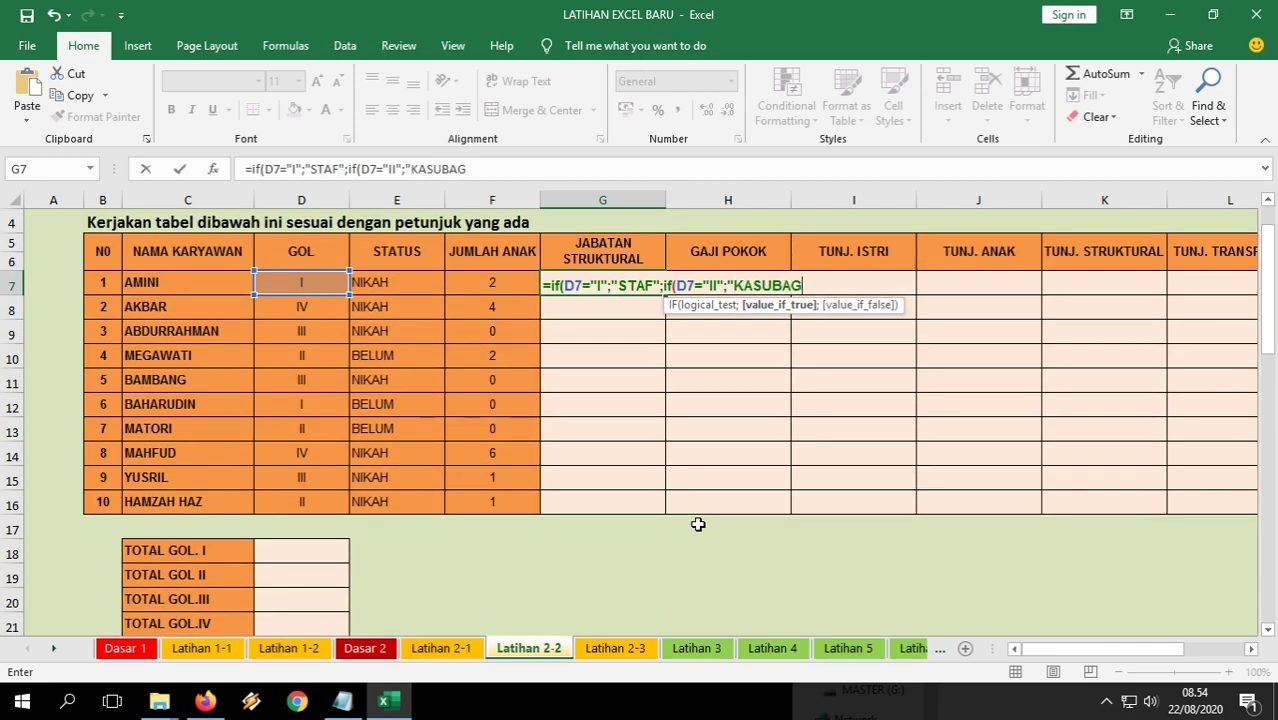
pyautogui.write('";')
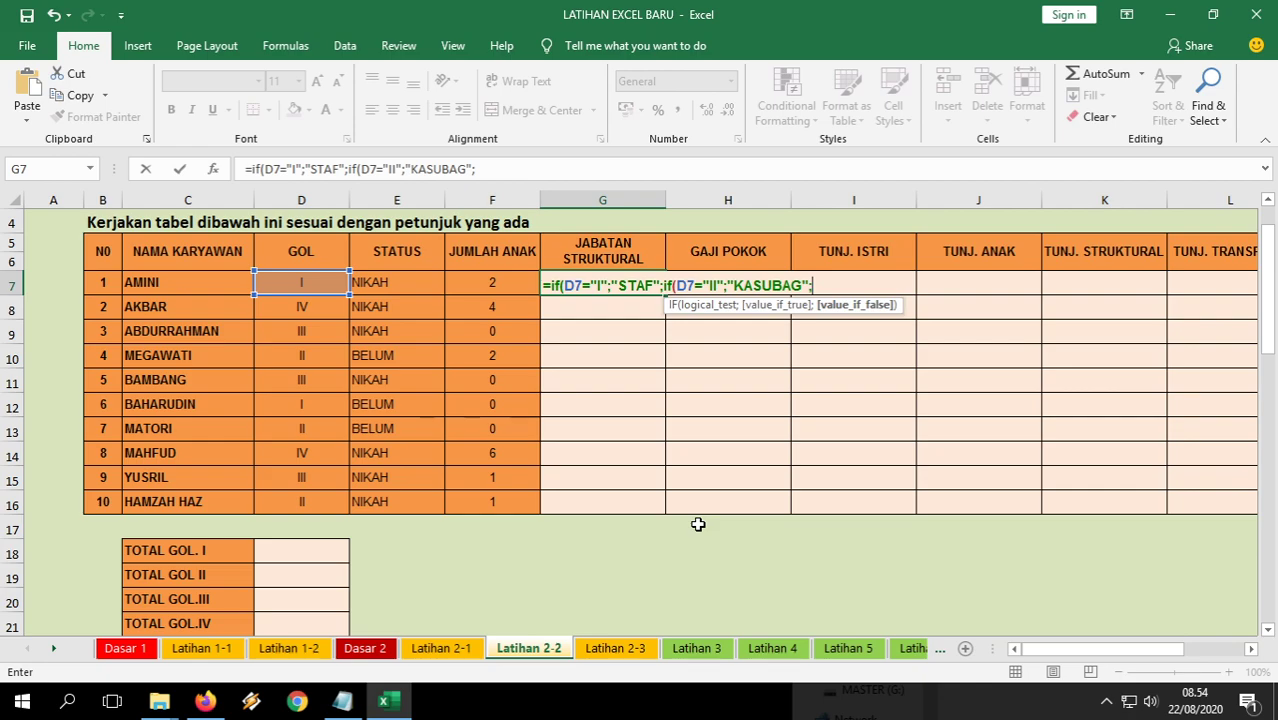
# Nest a third IF in the G7 formula that returns "KABAG" when D7="III".
pyautogui.write('if(')
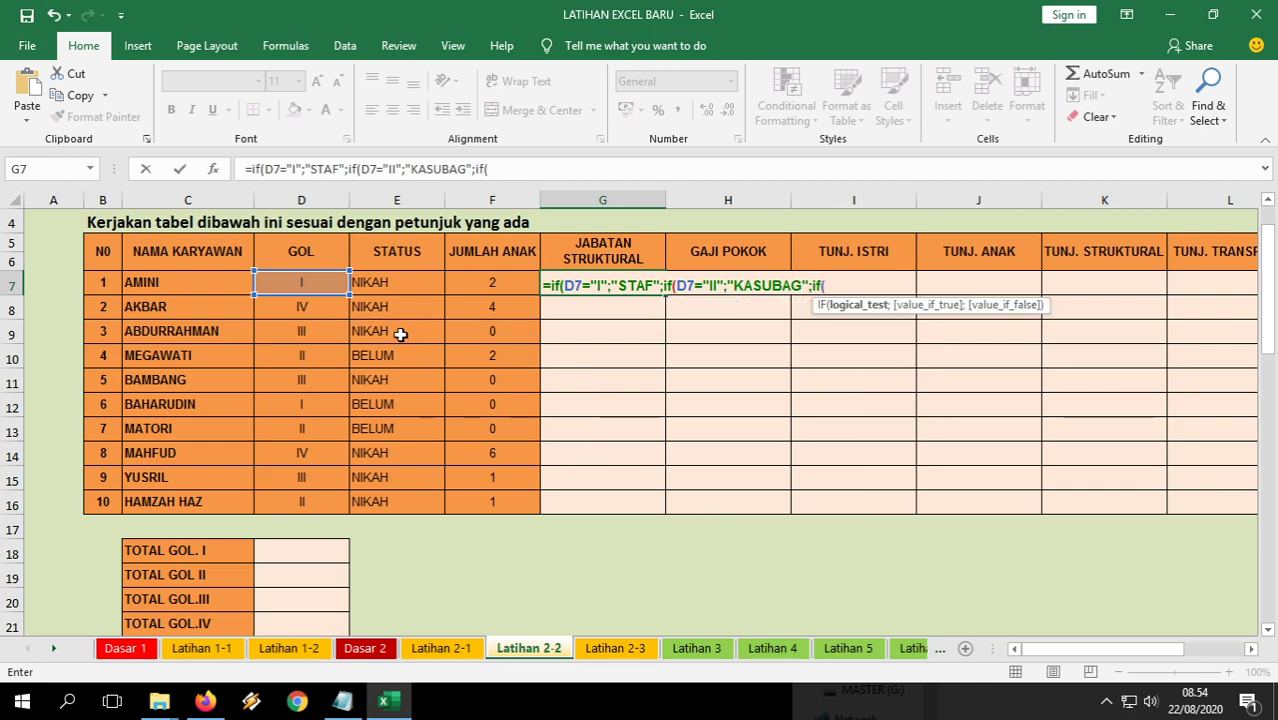
pyautogui.click(302, 286)
pyautogui.write('=')
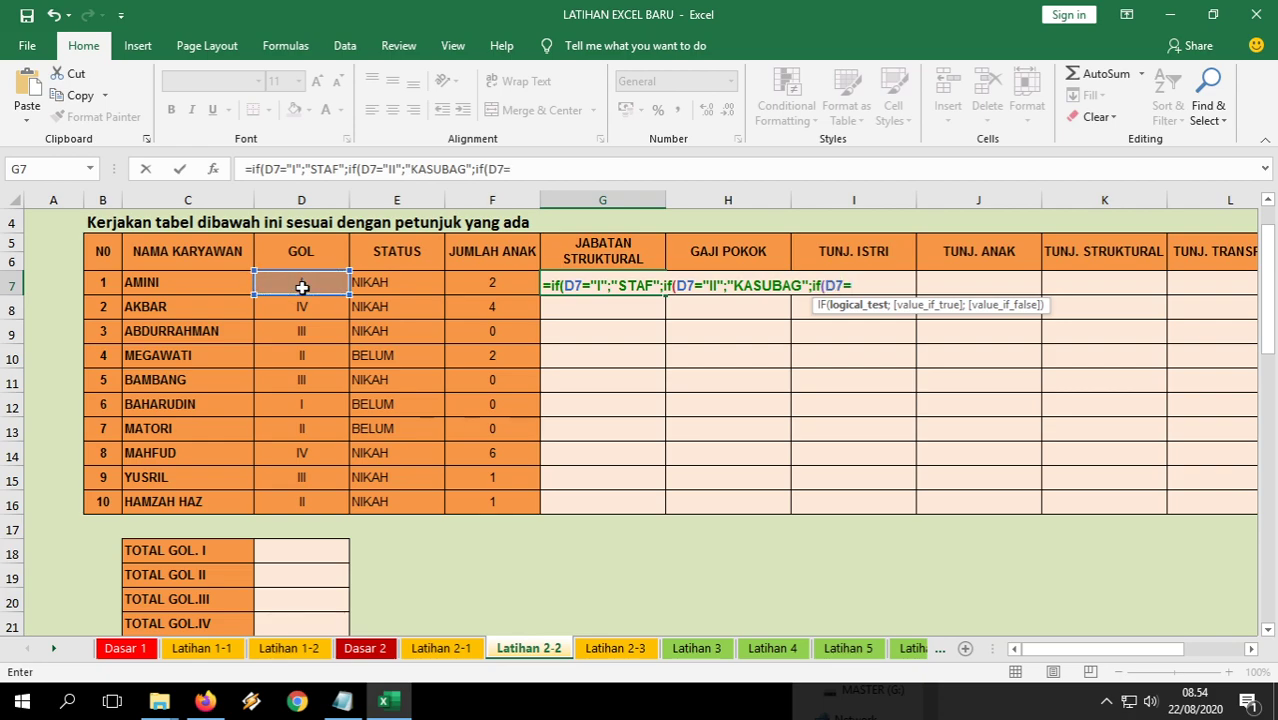
pyautogui.write('"III";')
pyautogui.scroll(-1, 495, 385)
pyautogui.scroll(1, 495, 390)
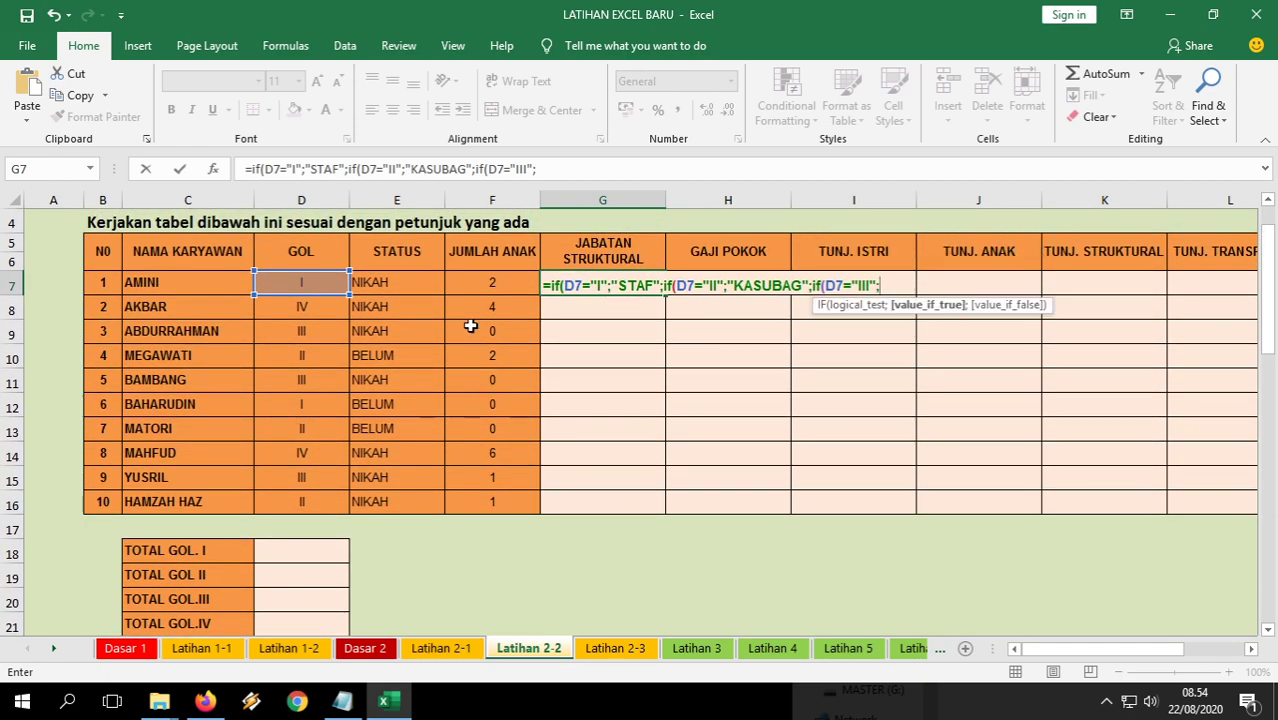
pyautogui.scroll(-5, 748, 521)
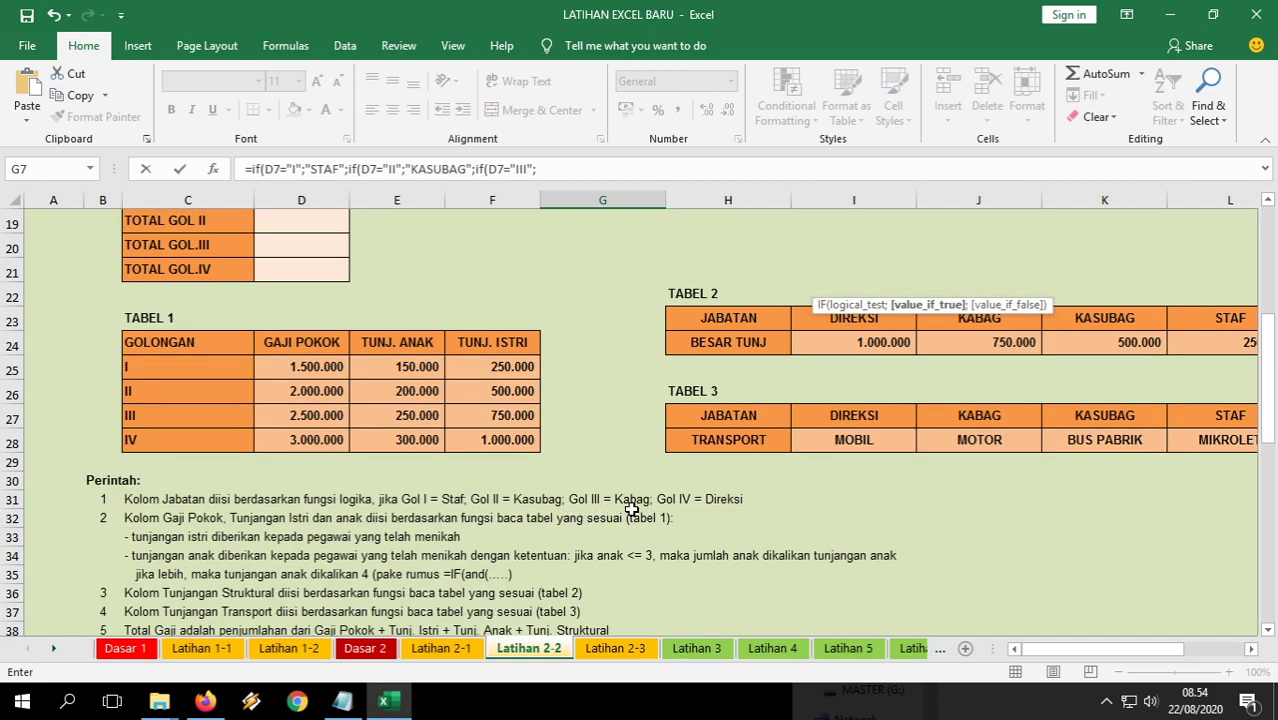
pyautogui.scroll(6, 795, 497)
pyautogui.write('KABAG";')
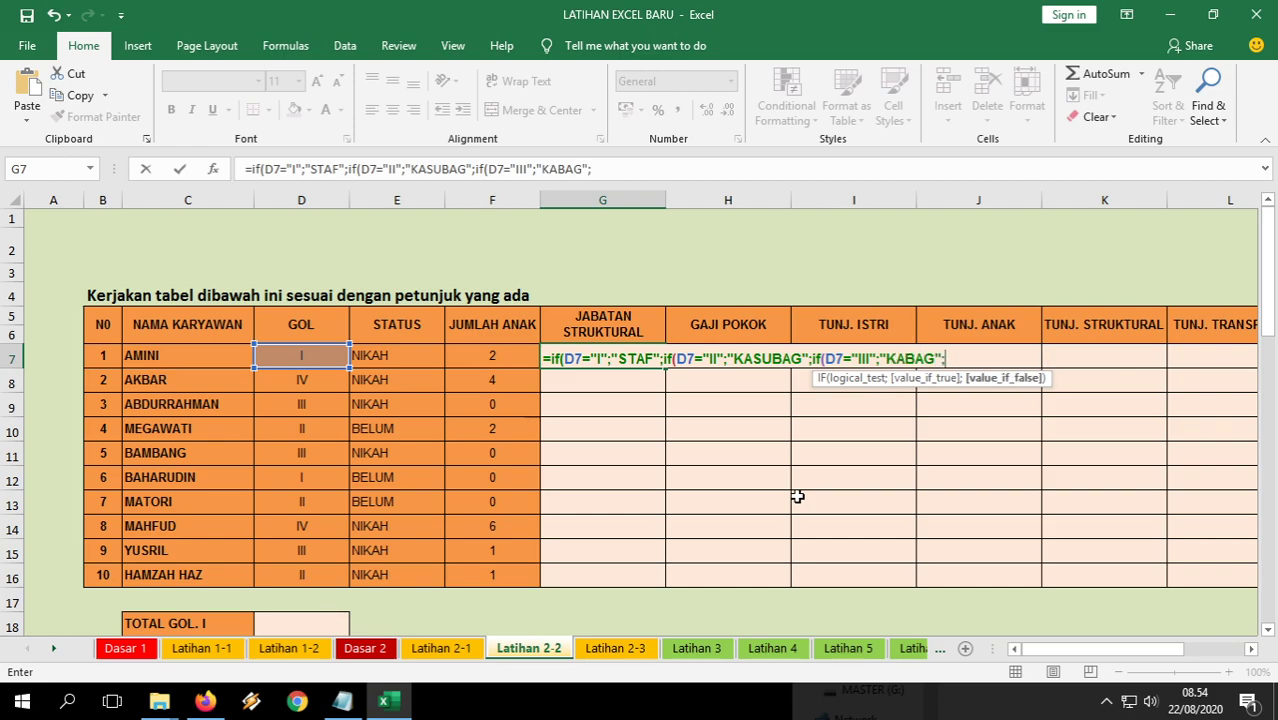
# Complete the nested IF formula in G7 with "DIREKSI" as the remaining result and fill it down to G16.
pyautogui.write('"DIREKS')
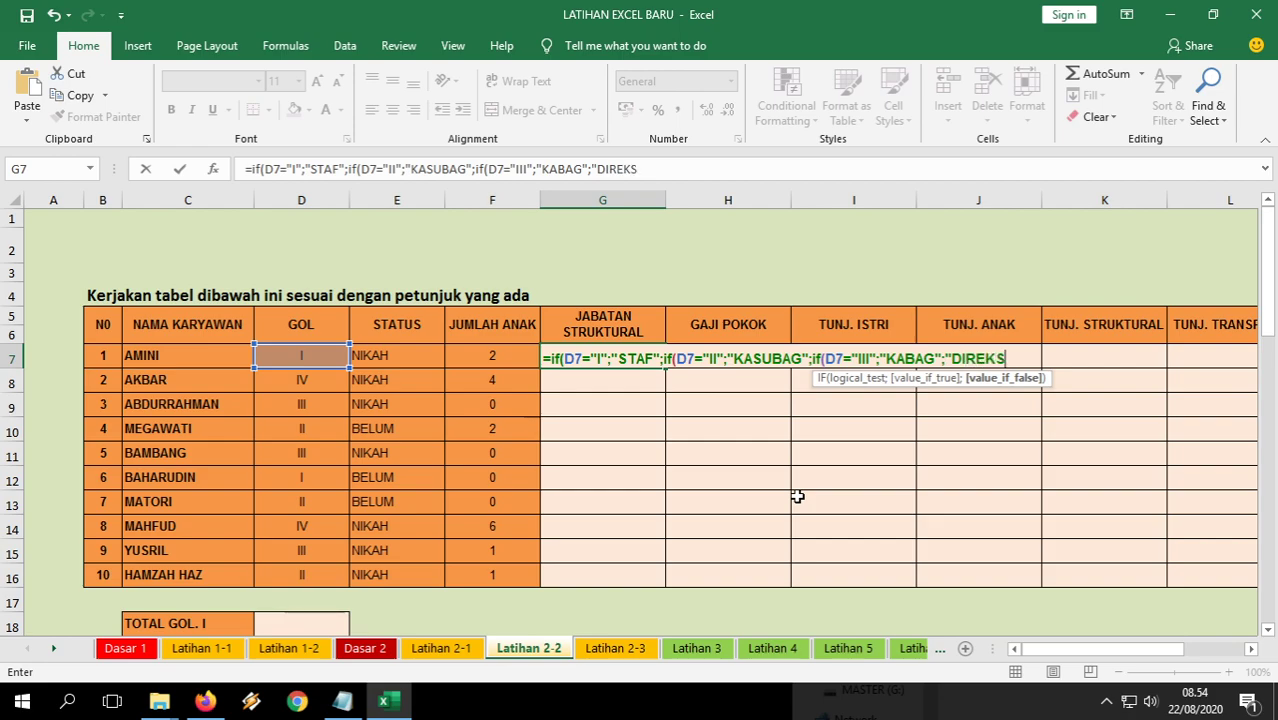
pyautogui.write('I")))')
pyautogui.press('Return')
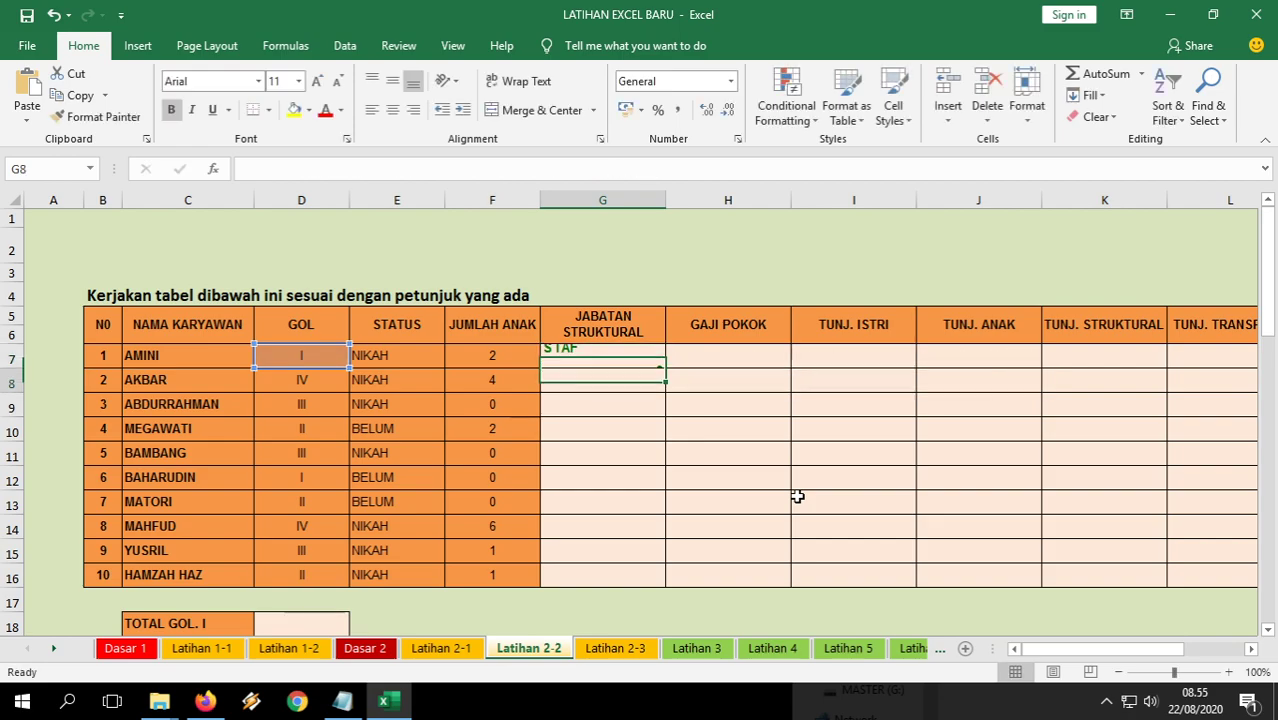
pyautogui.click(616, 360)
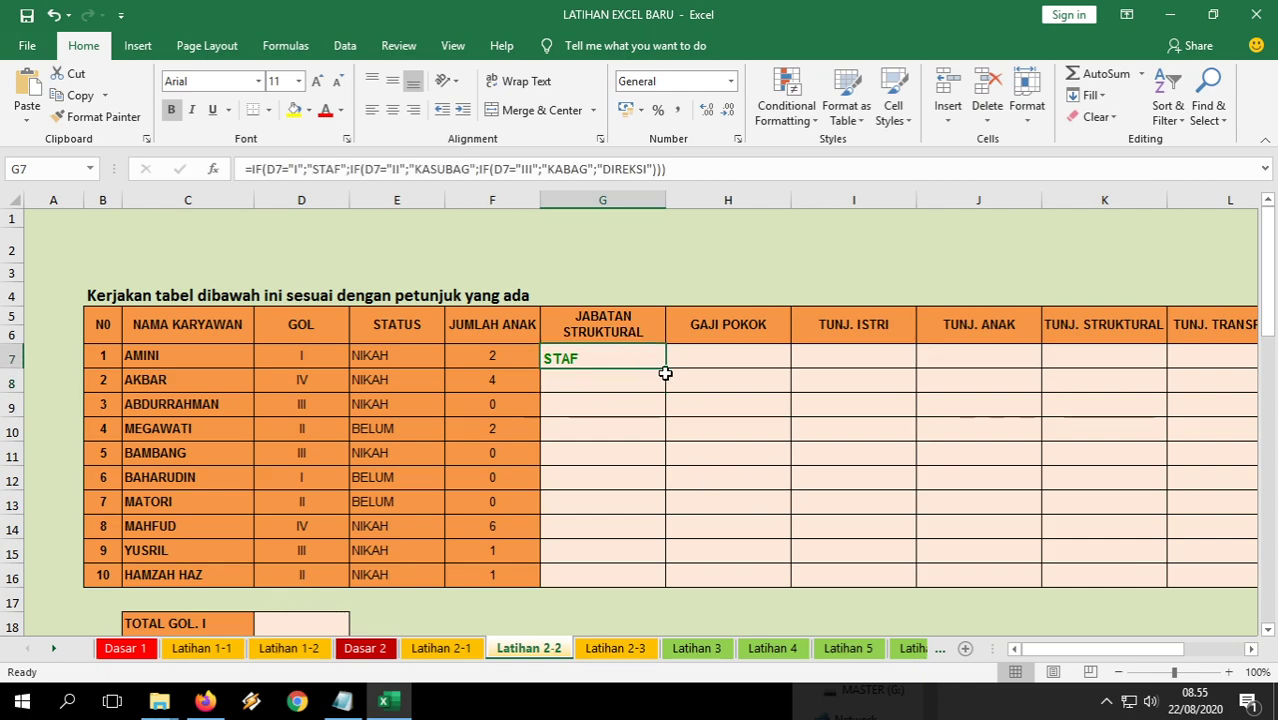
pyautogui.moveTo(665, 369); pyautogui.dragTo(645, 585)
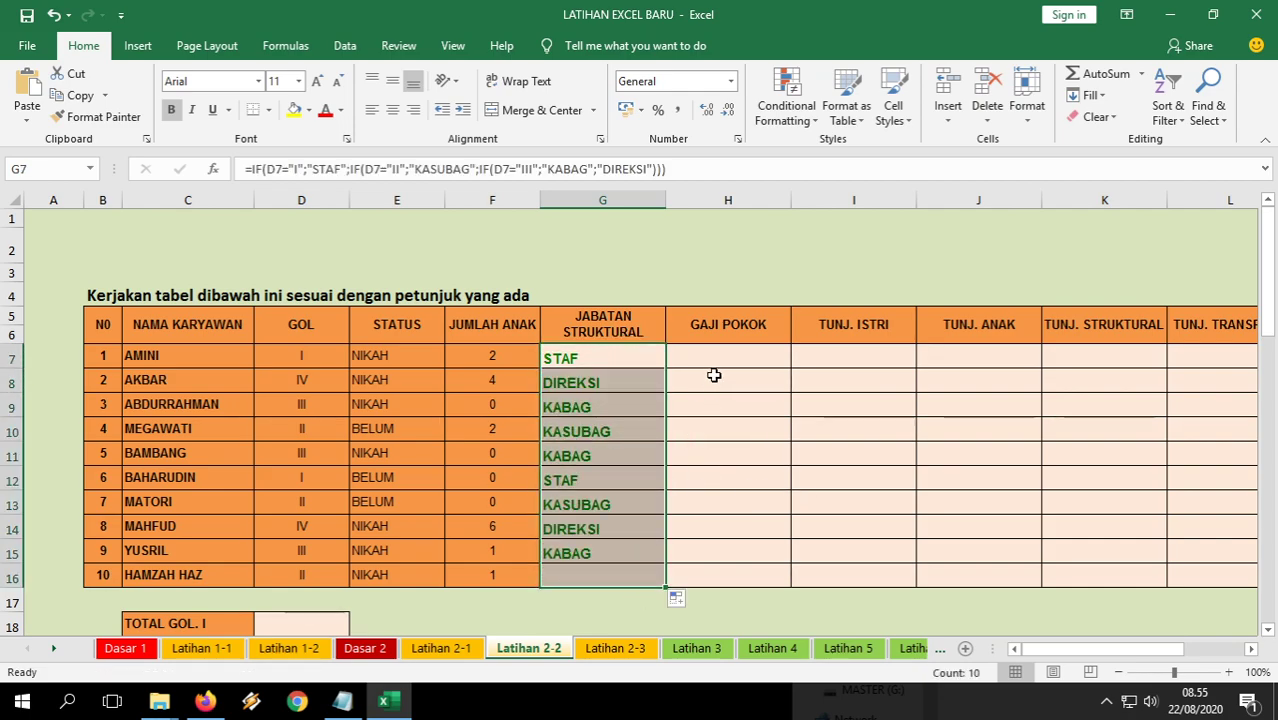
# In H7 under GAJI POKOK, start a VLOOKUP formula with D7 as the lookup value.
pyautogui.click(722, 356)
pyautogui.scroll(-5, 679, 517)
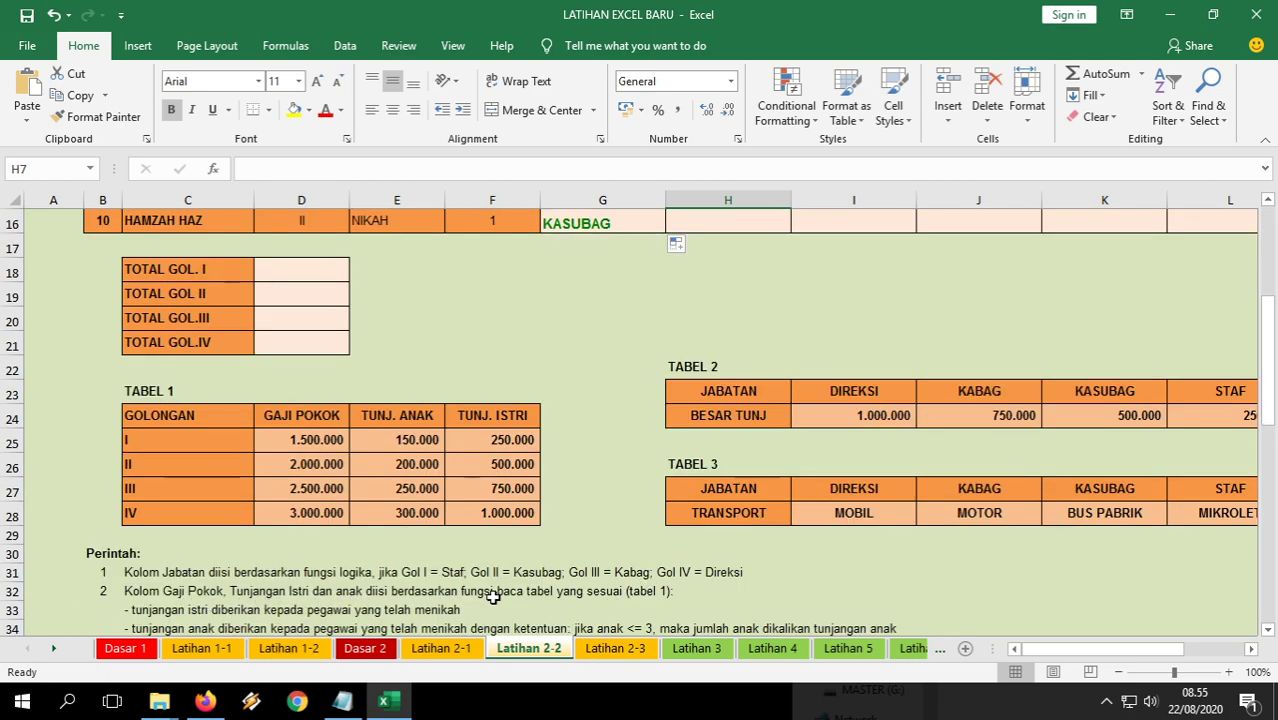
pyautogui.scroll(4, 664, 583)
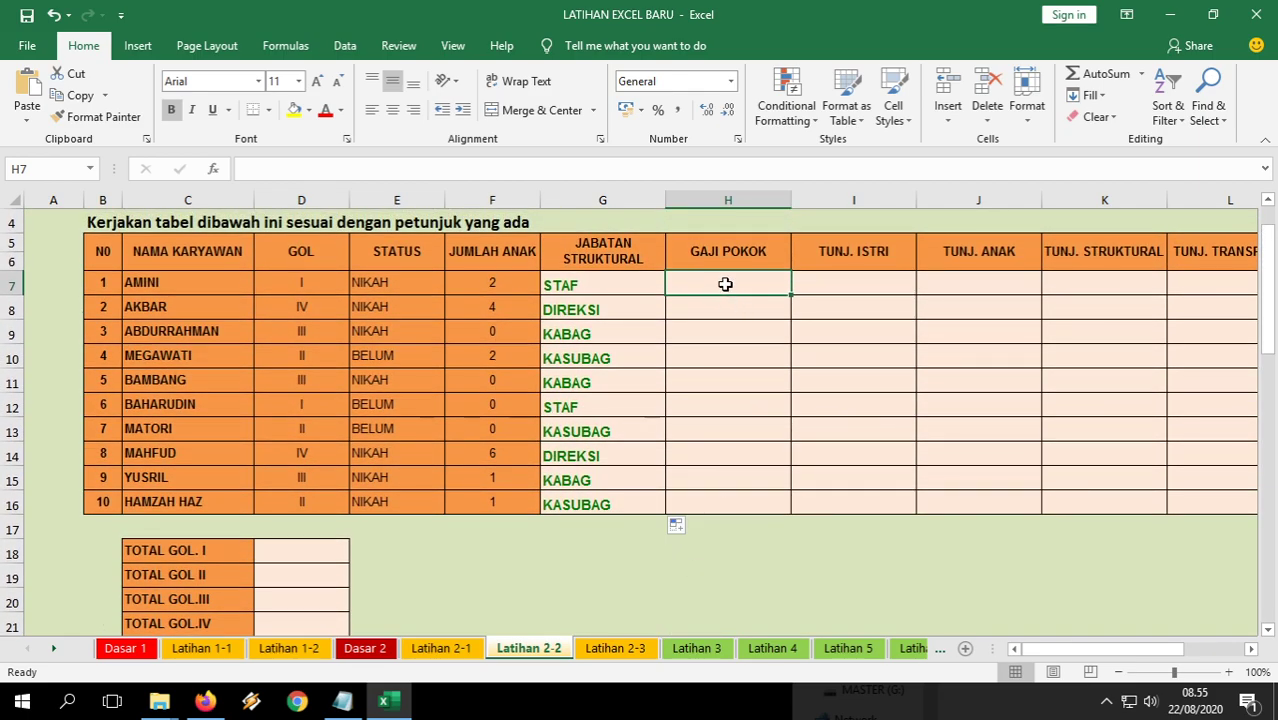
pyautogui.scroll(-3, 462, 484)
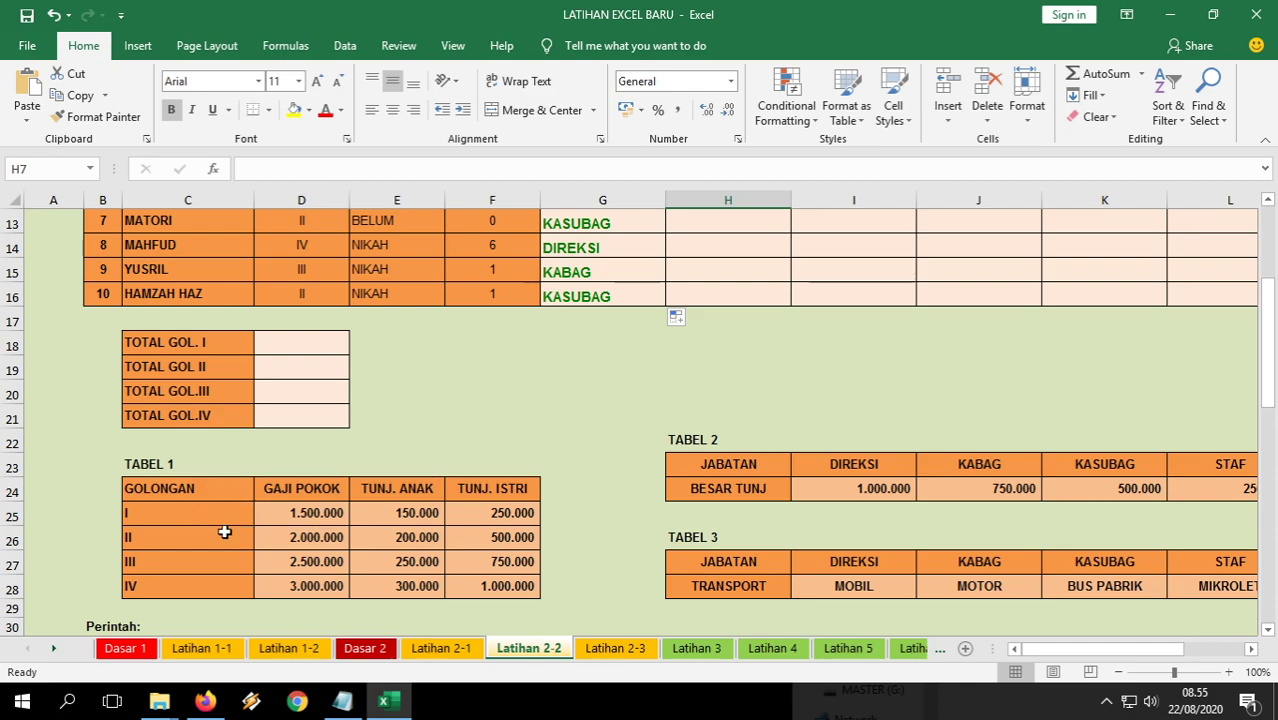
pyautogui.moveTo(208, 488); pyautogui.dragTo(201, 588)
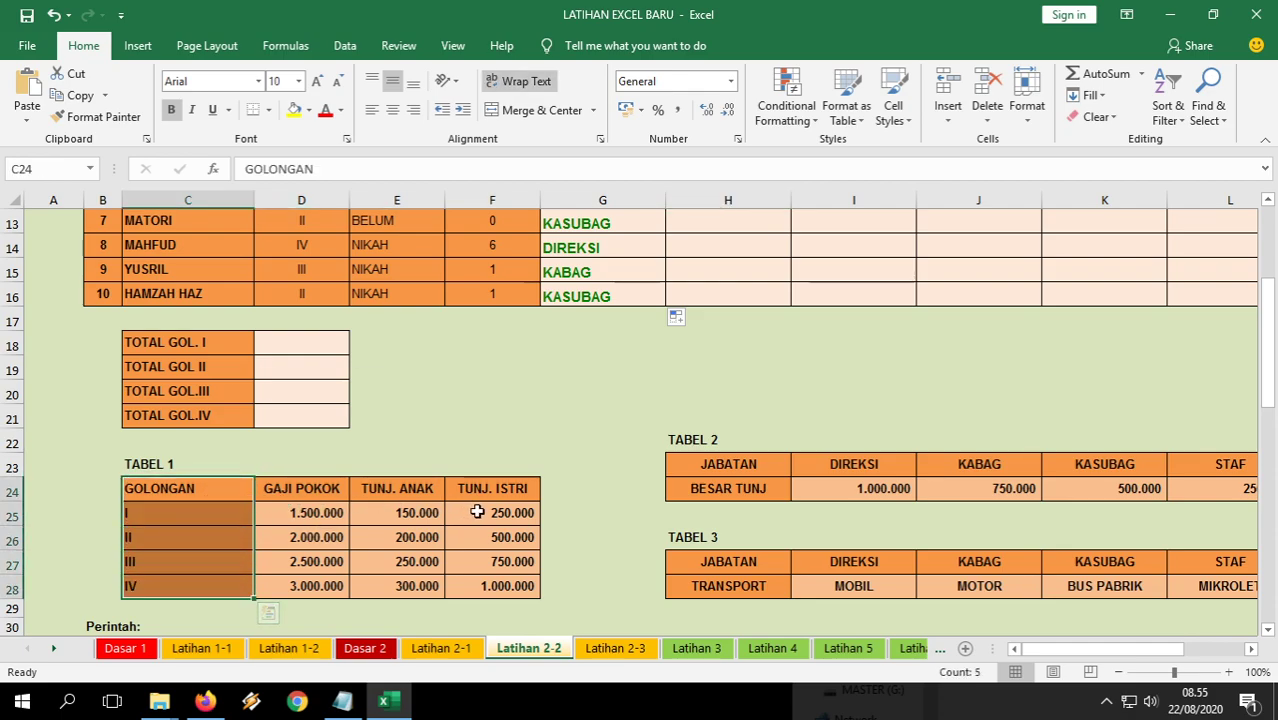
pyautogui.scroll(4, 478, 511)
pyautogui.click(712, 351)
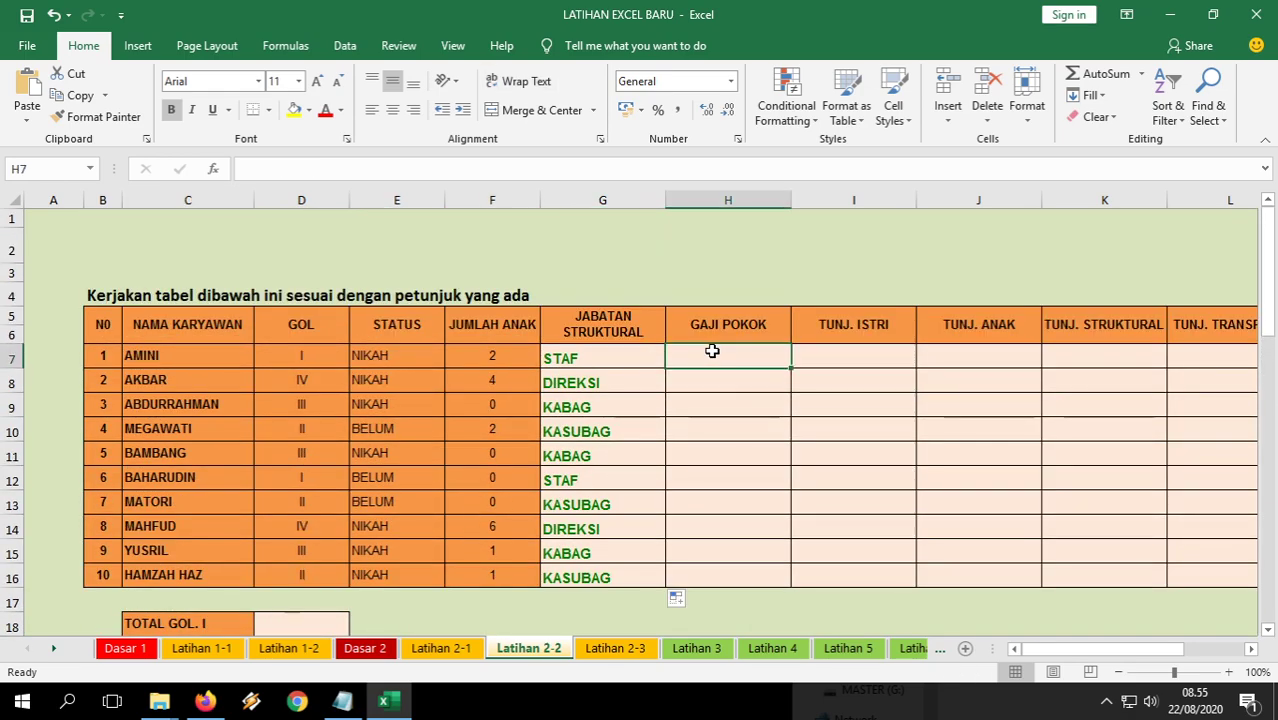
pyautogui.write('=vlookup(')
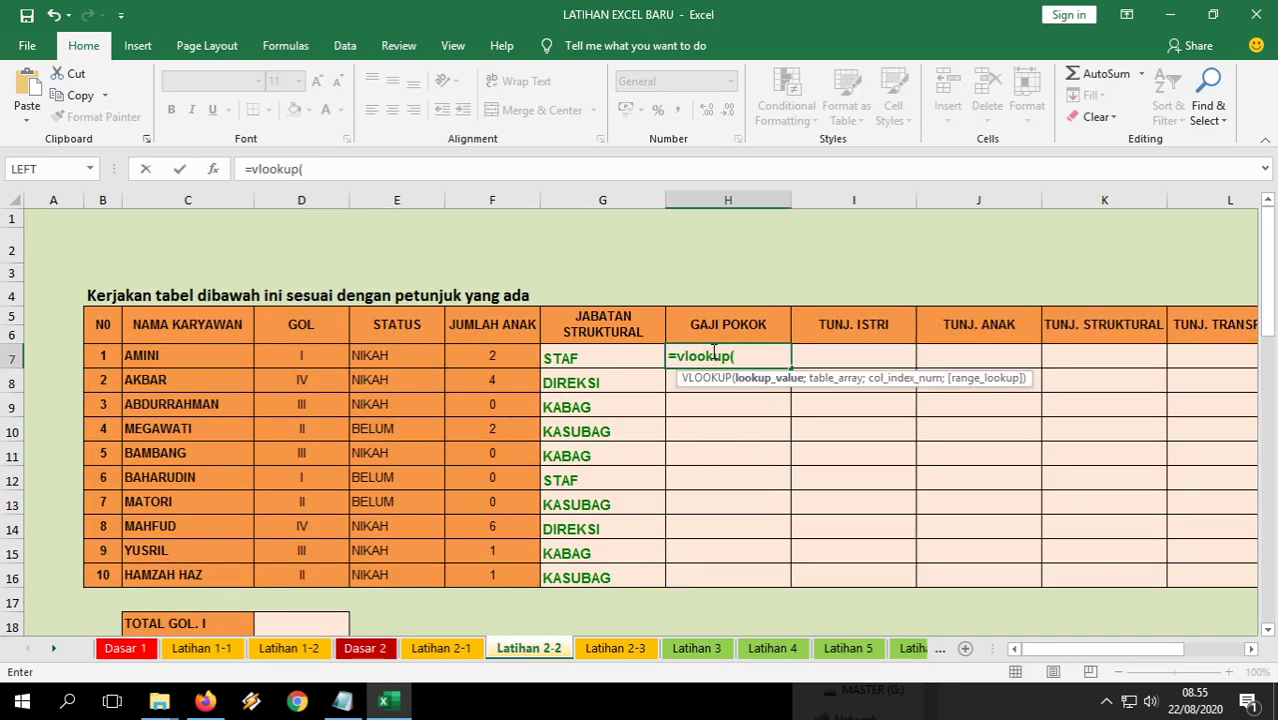
pyautogui.click(314, 355)
pyautogui.write(';')
# Add TABEL 1 as the VLOOKUP table array, using the absolute range $C$24:$F$28.
pyautogui.scroll(-4, 434, 454)
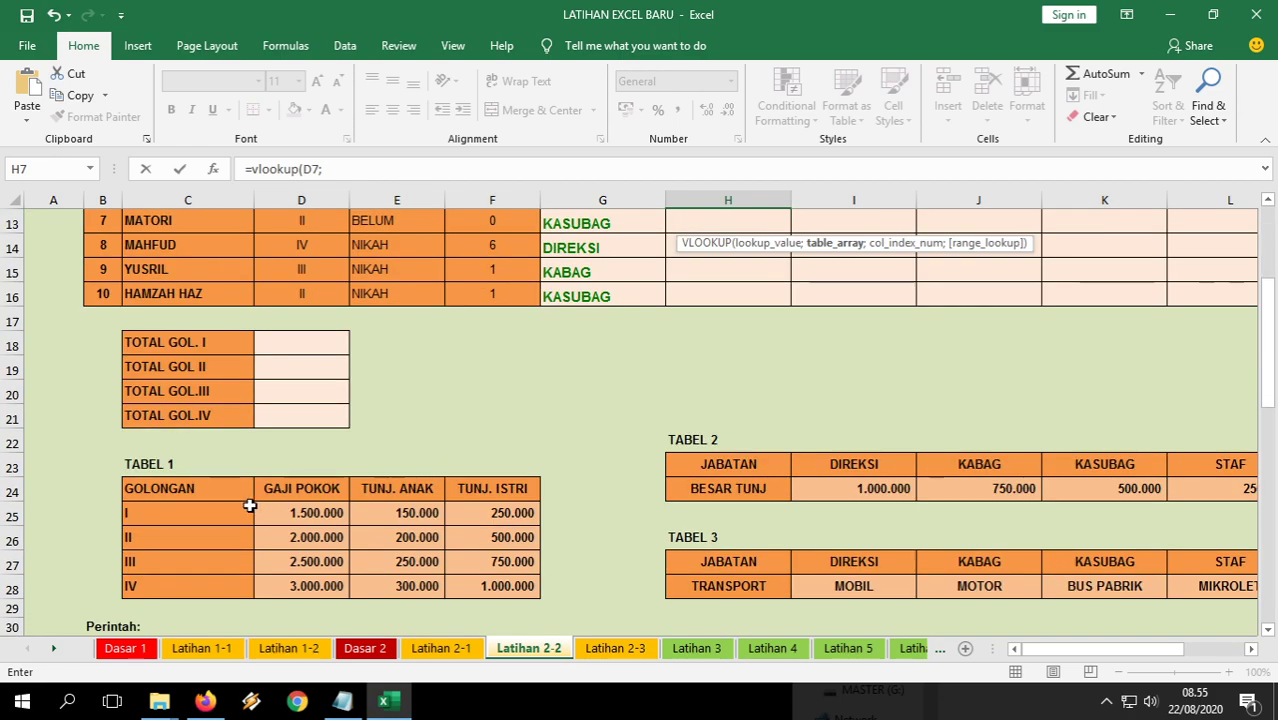
pyautogui.moveTo(194, 487); pyautogui.dragTo(448, 582)
pyautogui.press('F4')
pyautogui.scroll(4, 438, 583)
pyautogui.write(';')
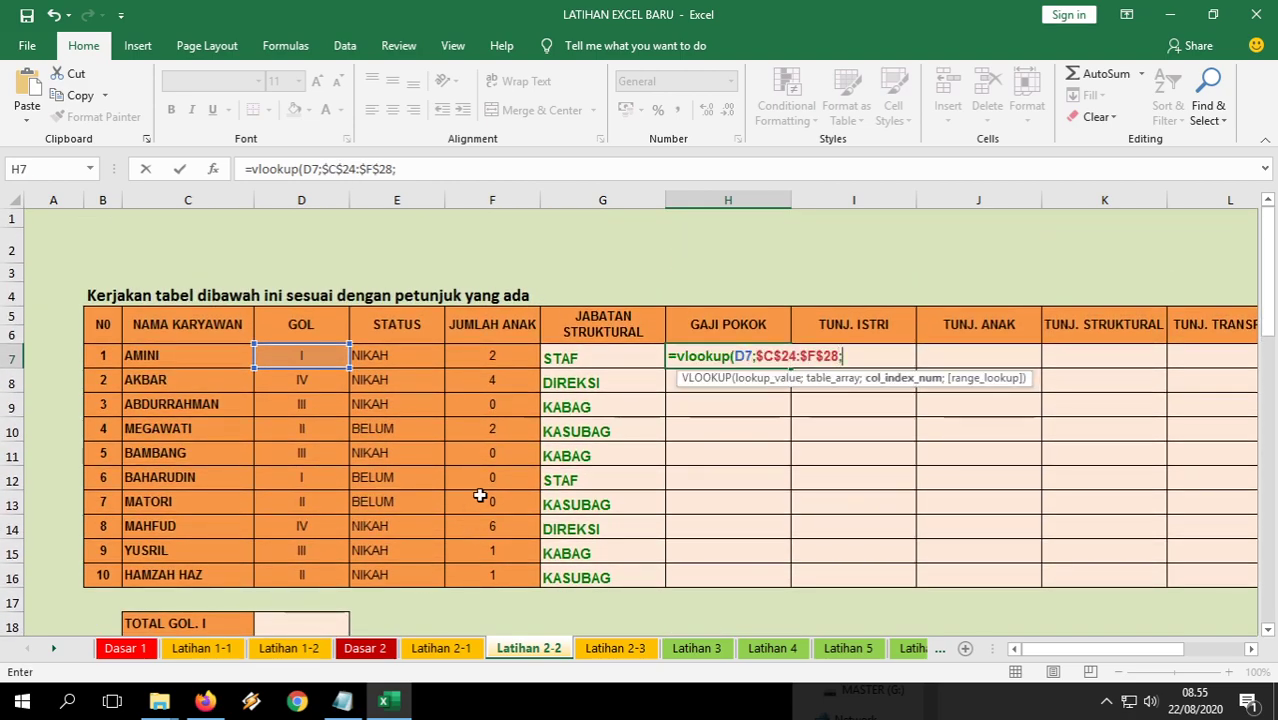
# Complete the VLOOKUP formula in H7 with column index 2 and 0 as the range lookup for an exact match.
pyautogui.scroll(-4, 478, 498)
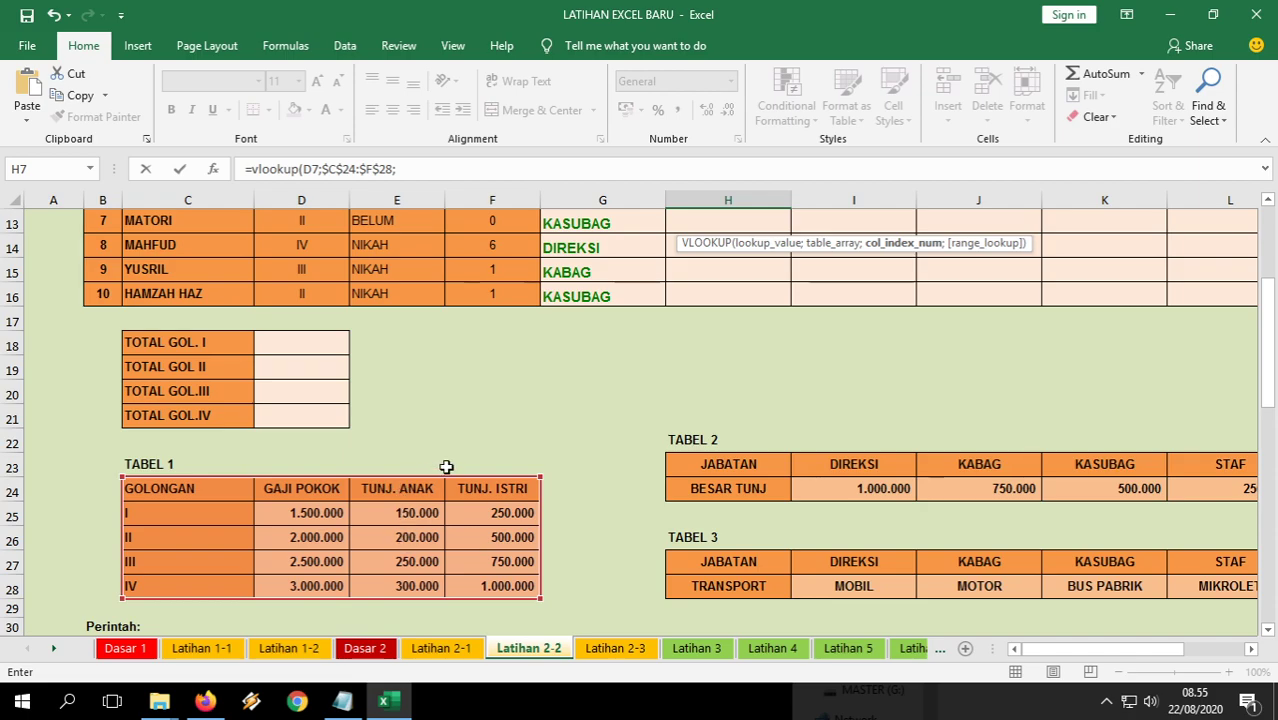
pyautogui.write('2')
pyautogui.scroll(2, 425, 442)
pyautogui.write(';')
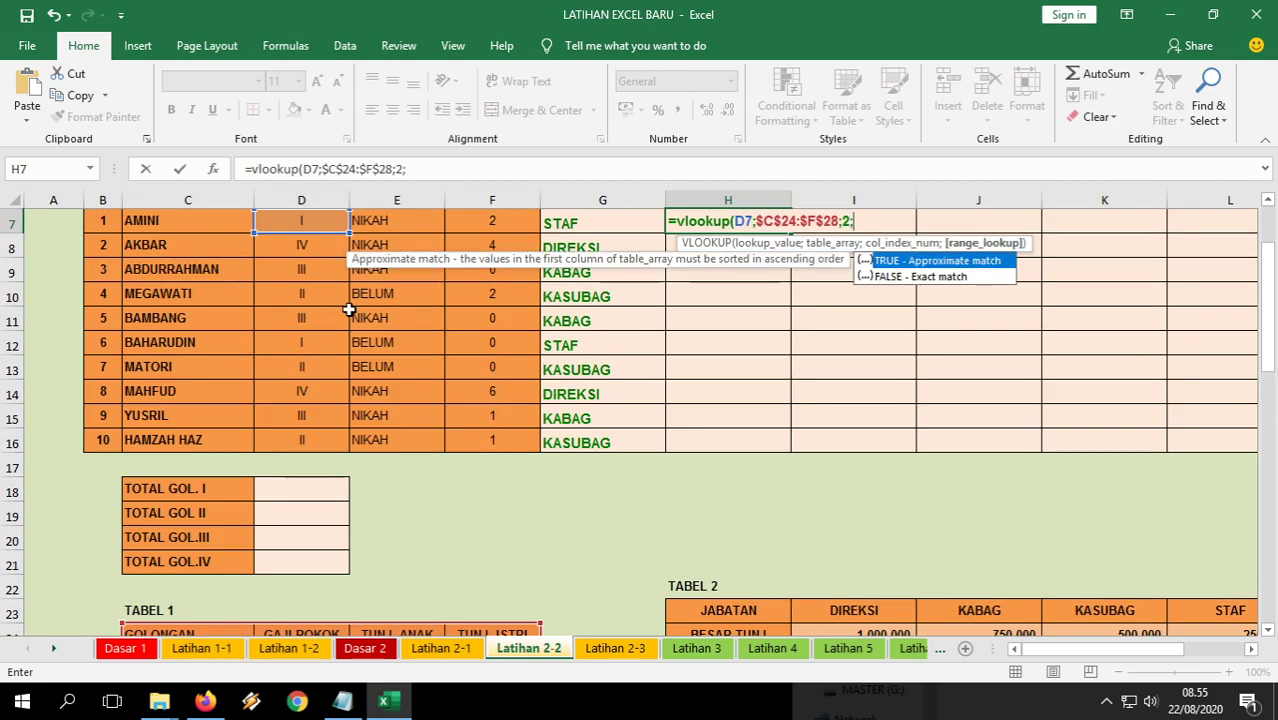
pyautogui.write('0)')
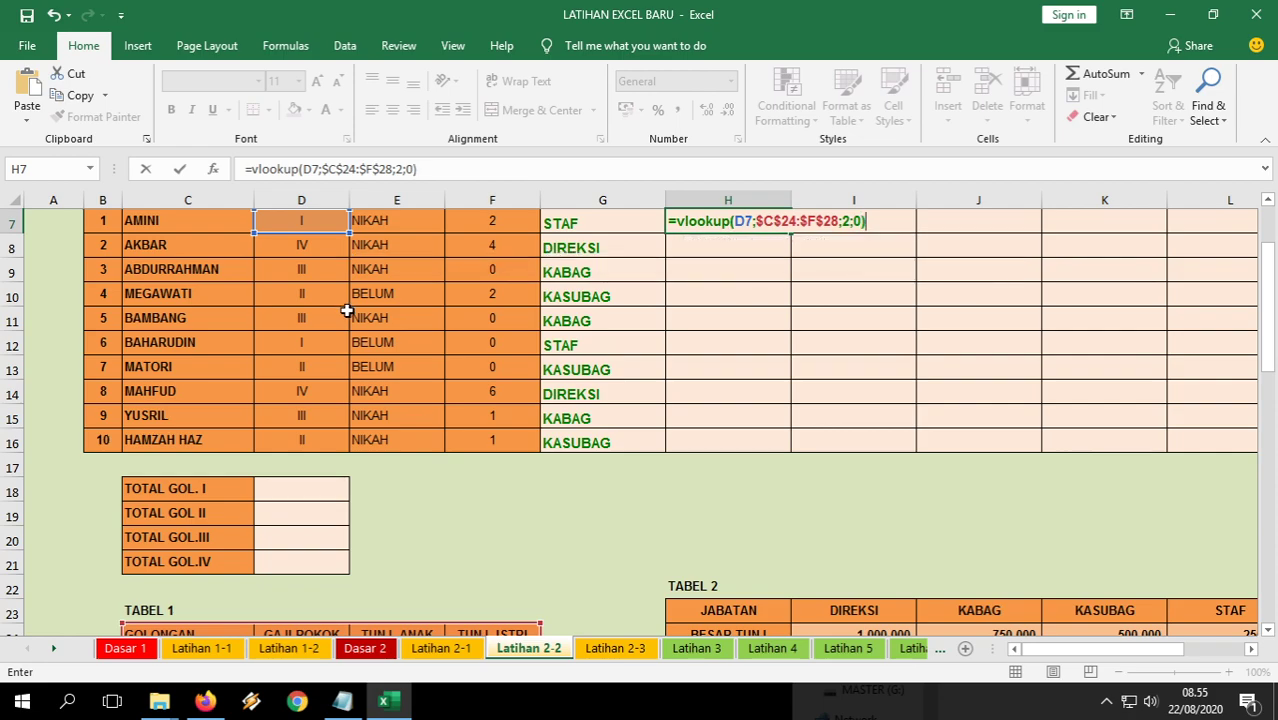
pyautogui.press('Return')
# In I7 under TUNJ. ISTRI, start a VLOOKUP formula with D7 as the lookup value.
pyautogui.scroll(1, 428, 348)
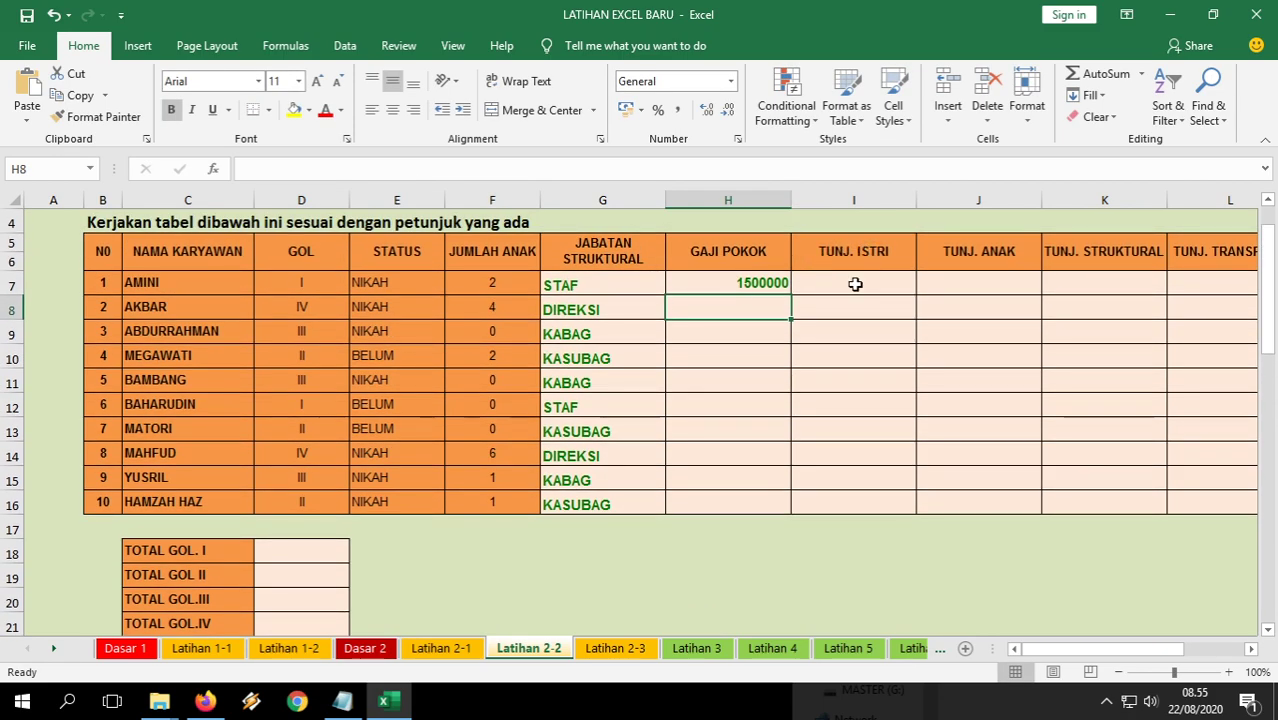
pyautogui.click(846, 285)
pyautogui.write('=vloo')
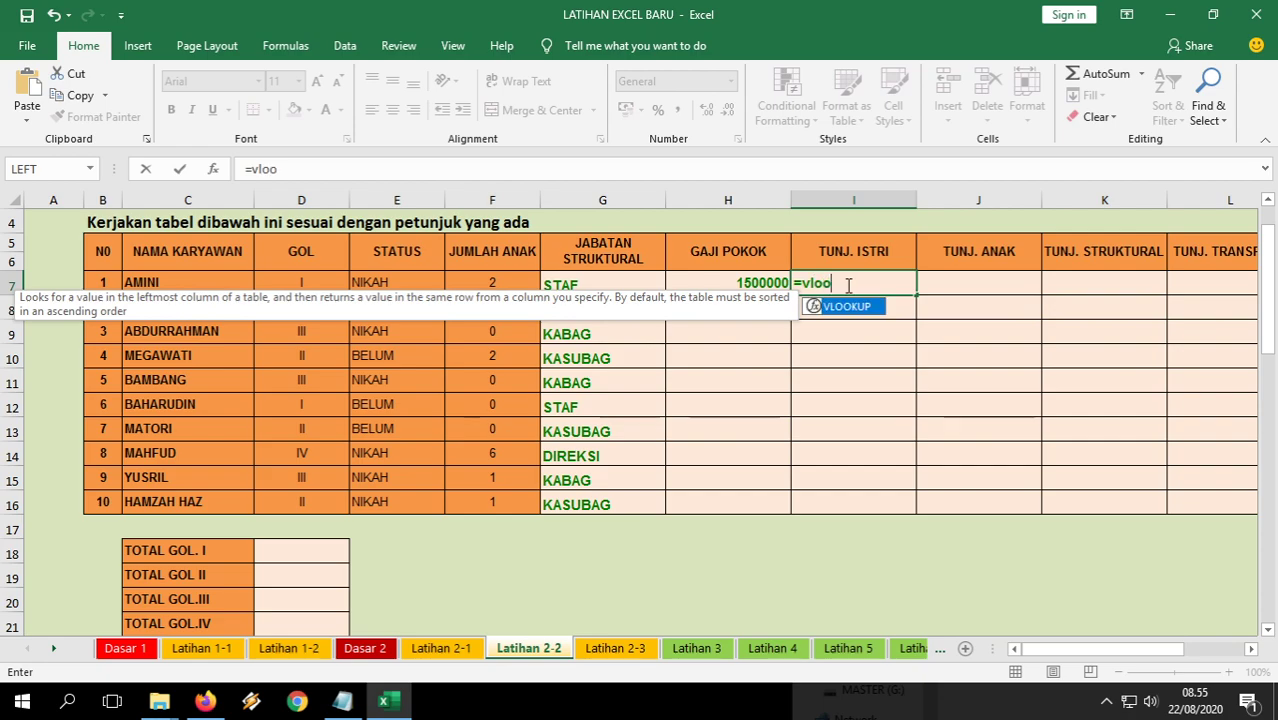
pyautogui.write('ku(')
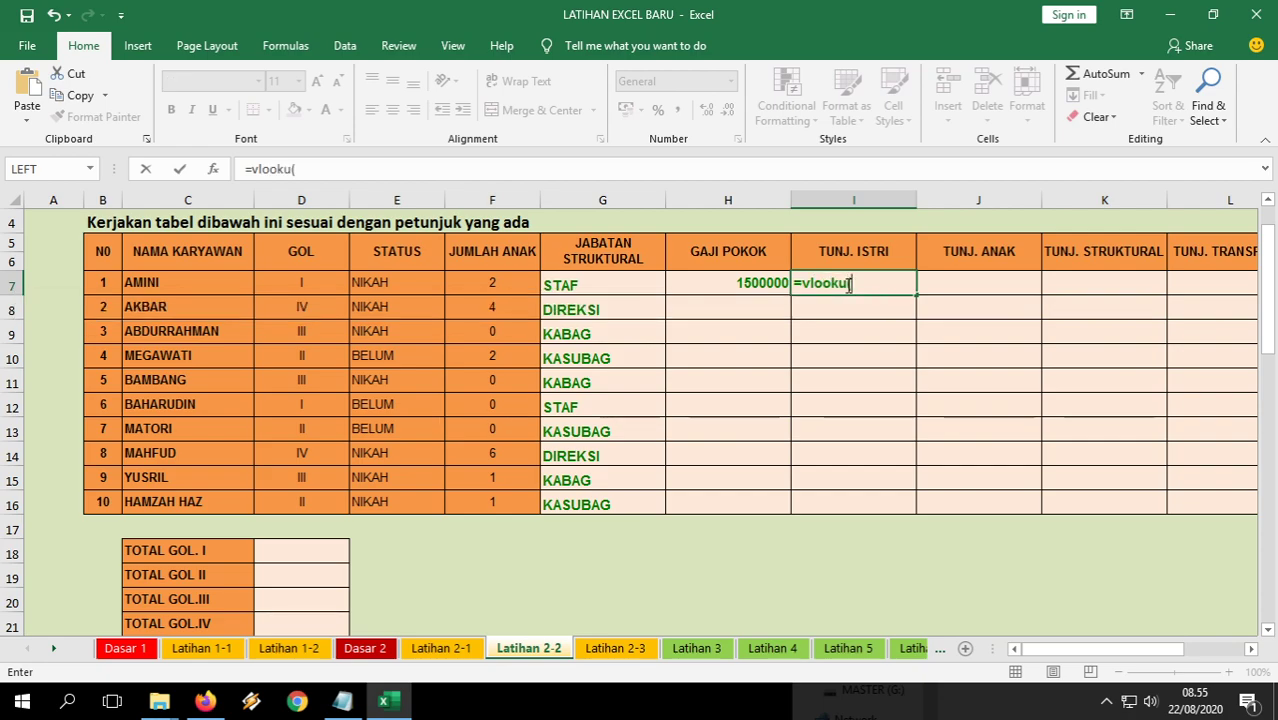
pyautogui.press('BackSpace')
pyautogui.write('p(')
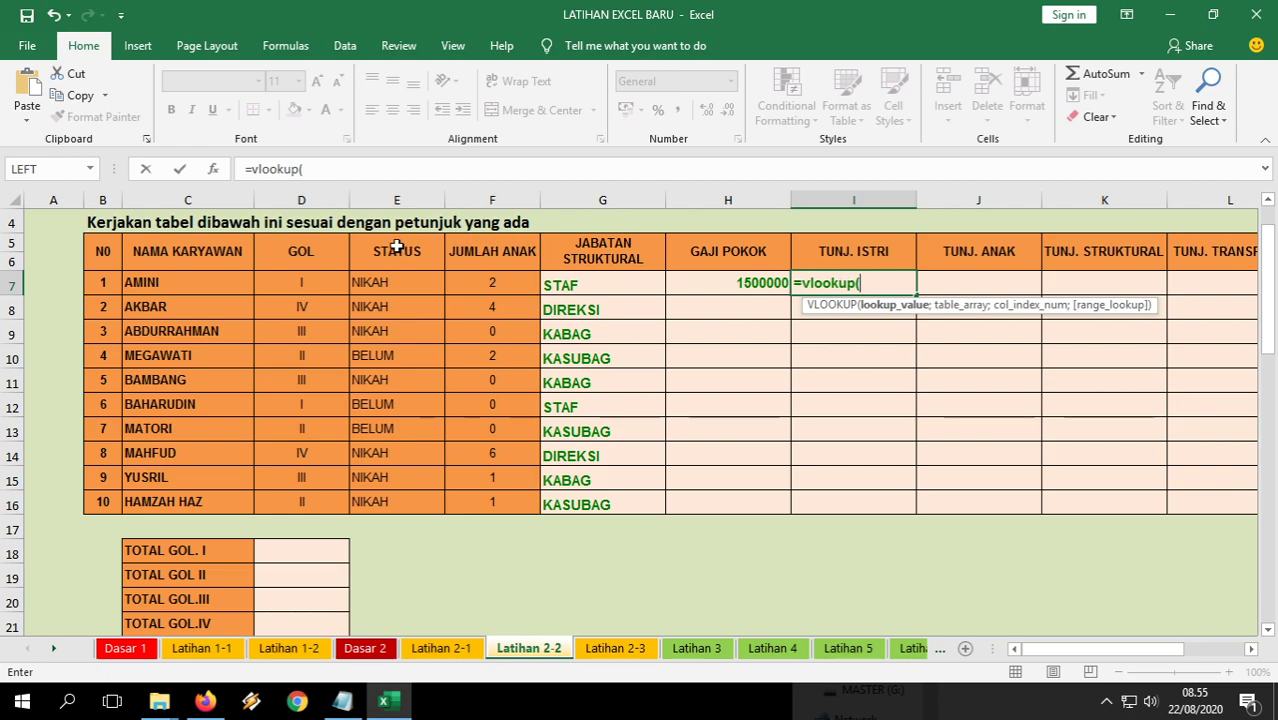
pyautogui.click(298, 282)
pyautogui.write(';')
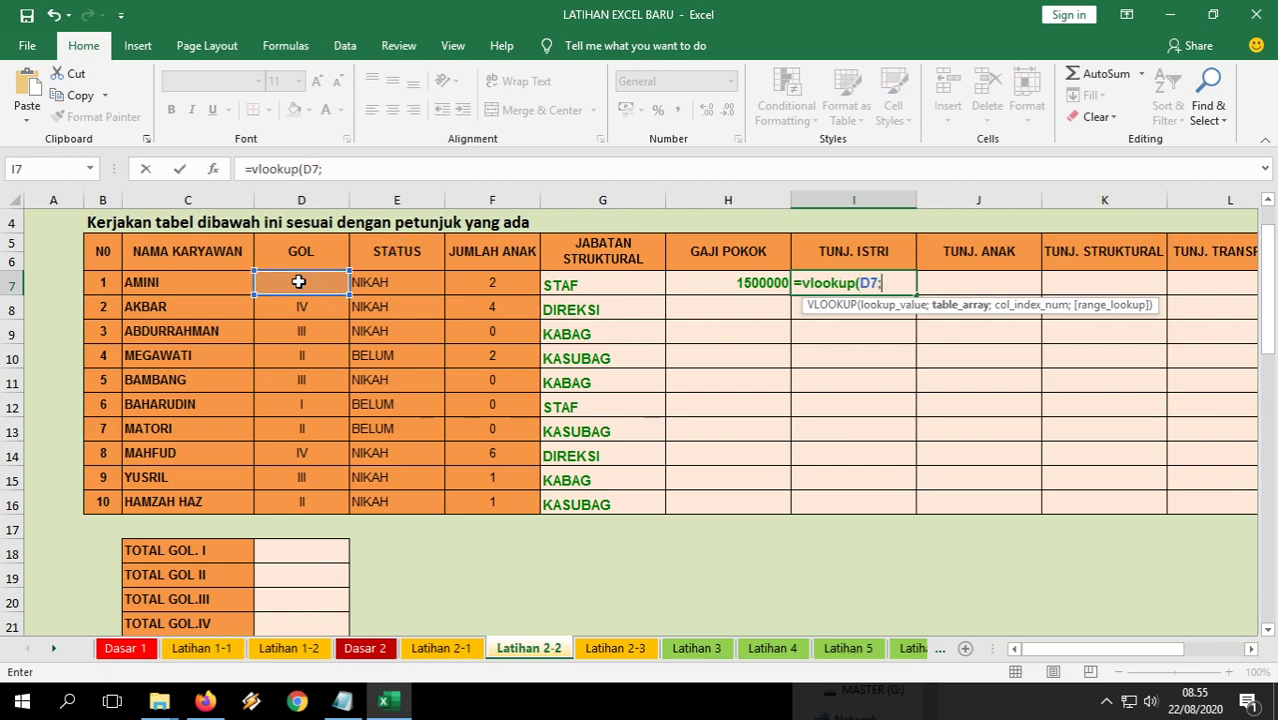
# Complete the I7 VLOOKUP with TABEL 1 as the absolute range $C$24:$F$28, column index 4 and range lookup 0.
pyautogui.scroll(-5, 328, 516)
pyautogui.moveTo(200, 342); pyautogui.dragTo(468, 452)
pyautogui.press('F4')
pyautogui.scroll(6, 469, 452)
pyautogui.write(';')
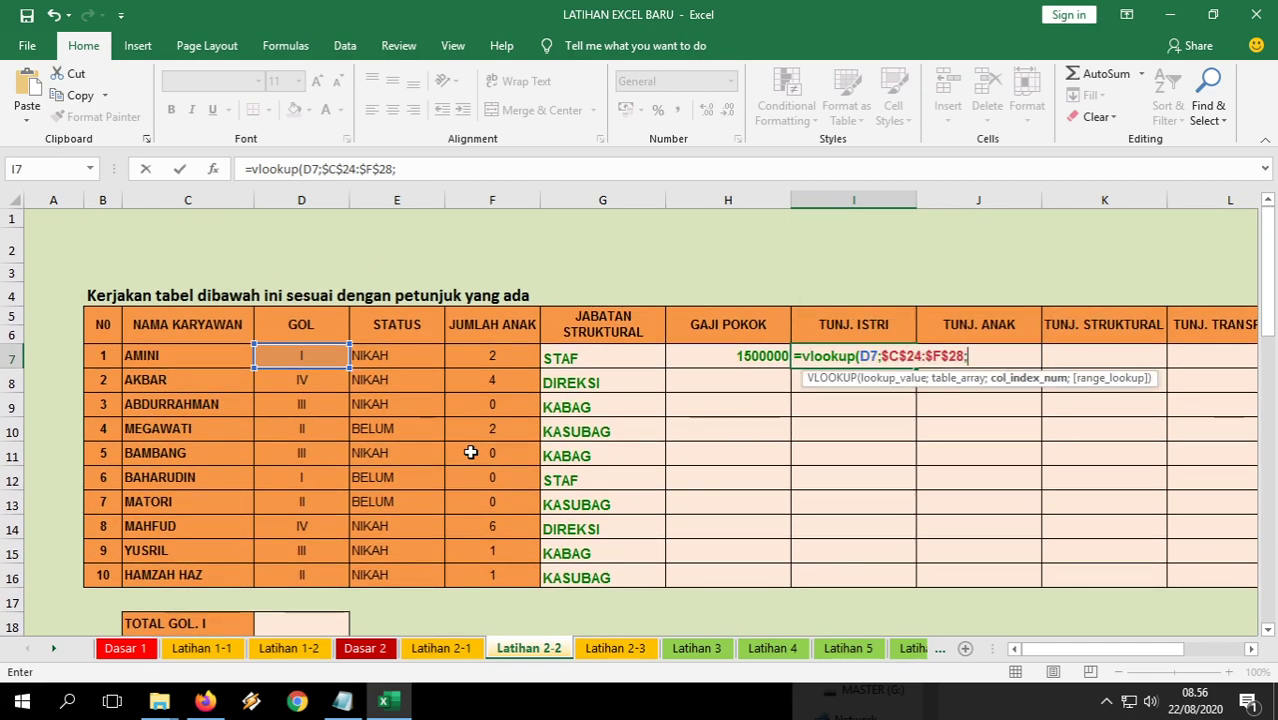
pyautogui.write('4;0')
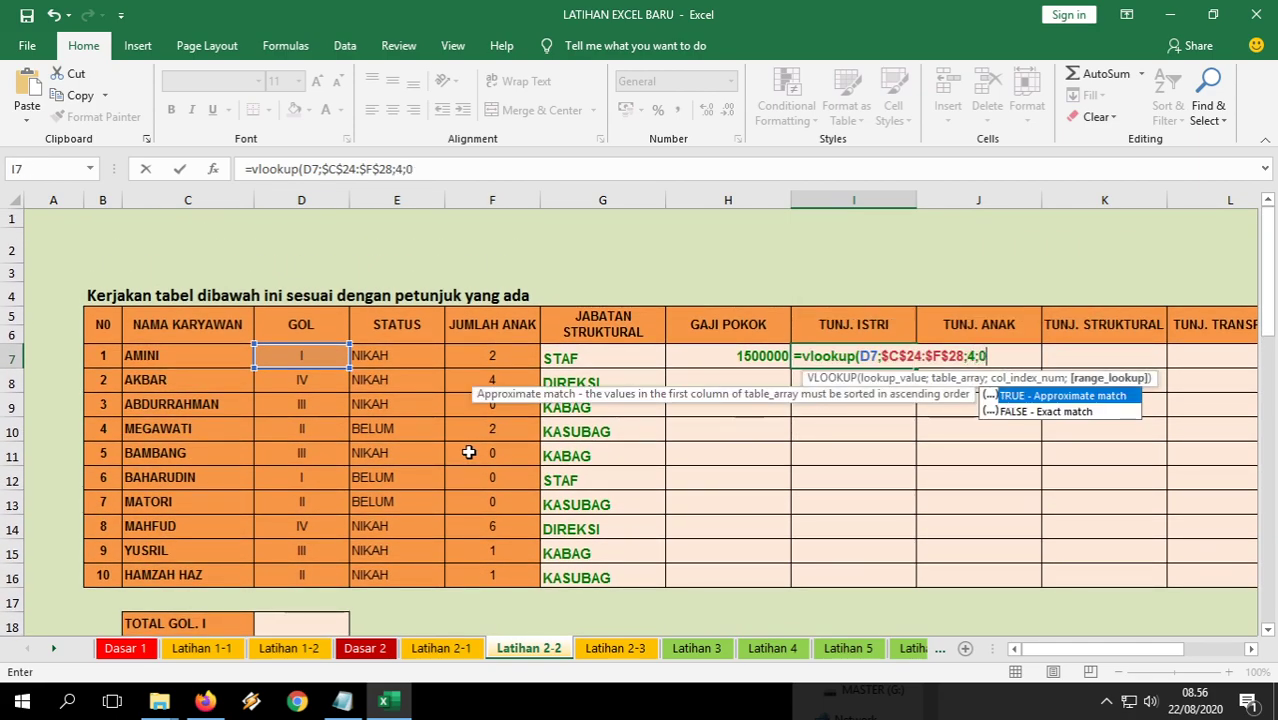
pyautogui.write(')')
pyautogui.press('Return')
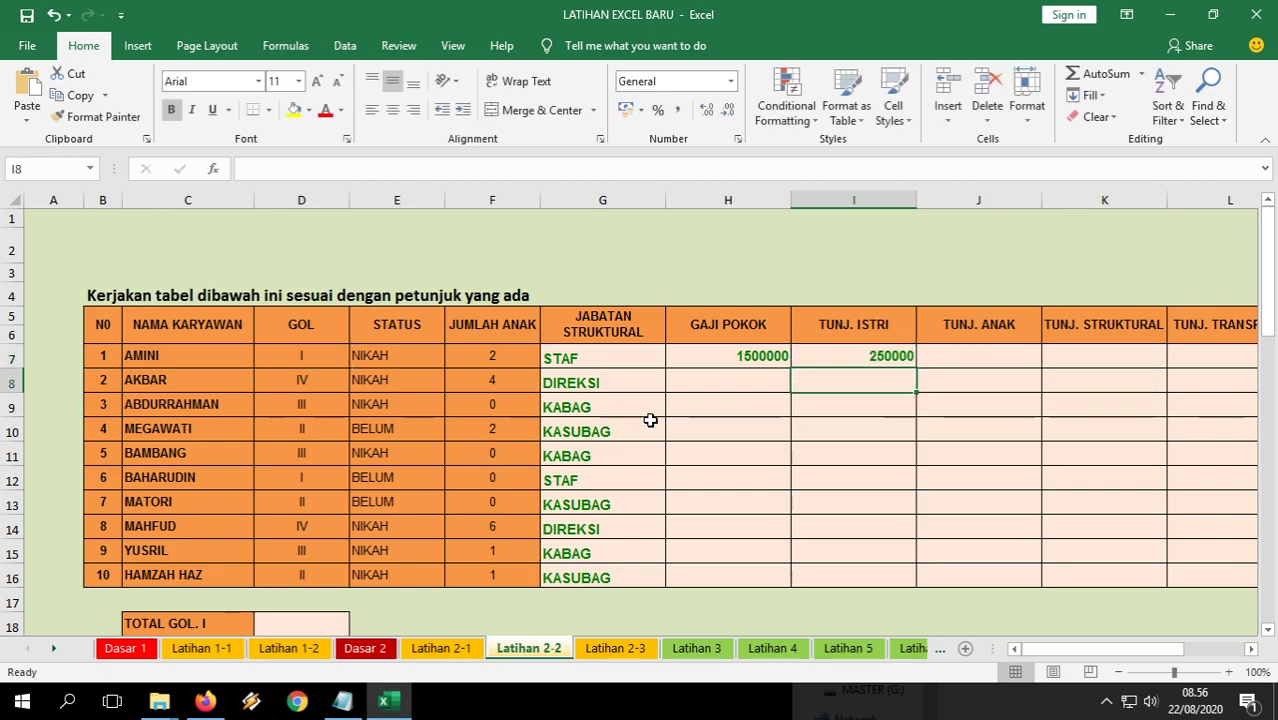
# Fill the GAJI POKOK and TUNJ. ISTRI formulas in H7 and I7 down to row 16.
pyautogui.click(740, 356)
pyautogui.moveTo(818, 354); pyautogui.dragTo(910, 582)
pyautogui.click(870, 406)
pyautogui.click(853, 325)
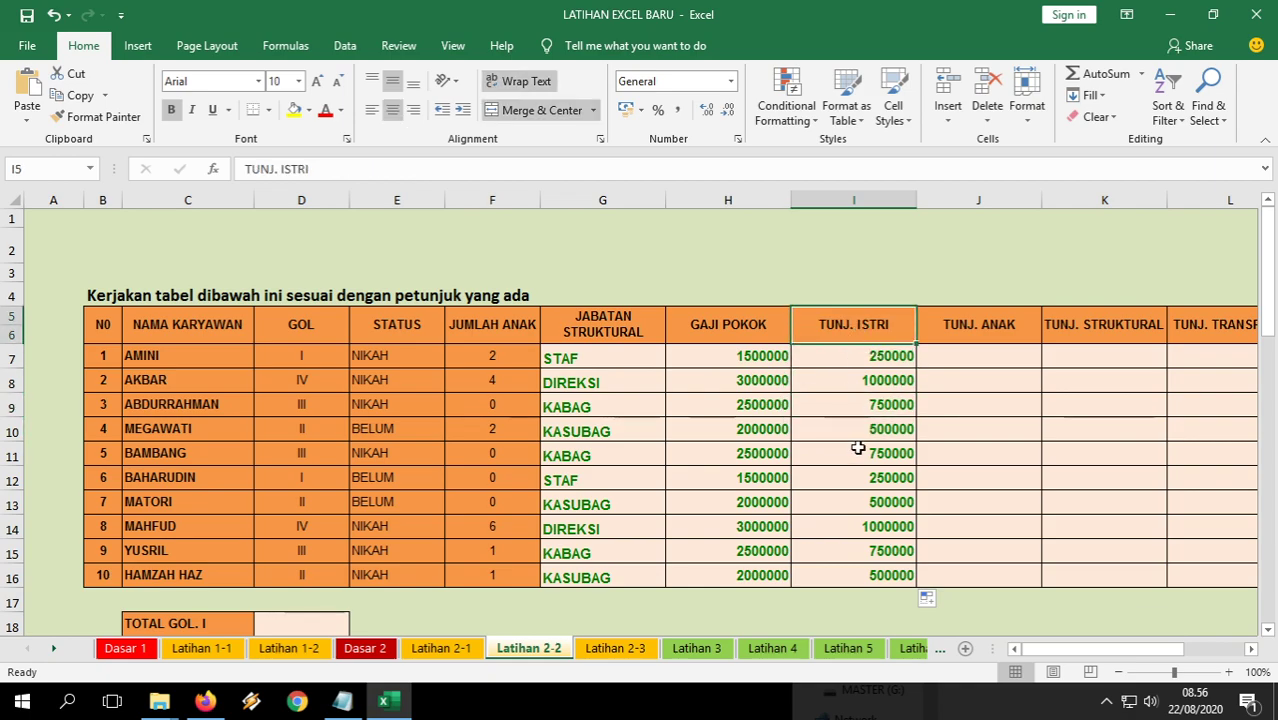
# Check the TUNJ. ISTRI rule in row 33 and highlight the BELUM status cells E10 and E12:E13 with yellow fill.
pyautogui.scroll(-4, 850, 449)
pyautogui.scroll(-3, 752, 443)
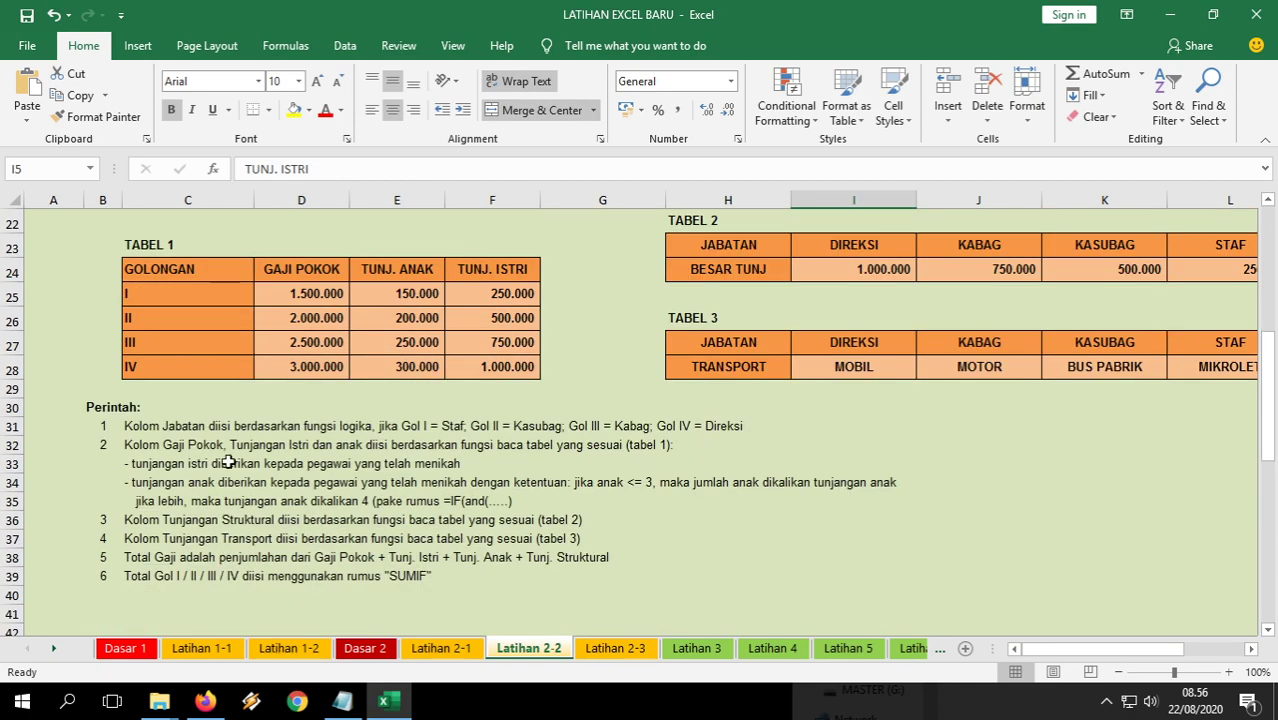
pyautogui.moveTo(138, 466); pyautogui.dragTo(432, 466)
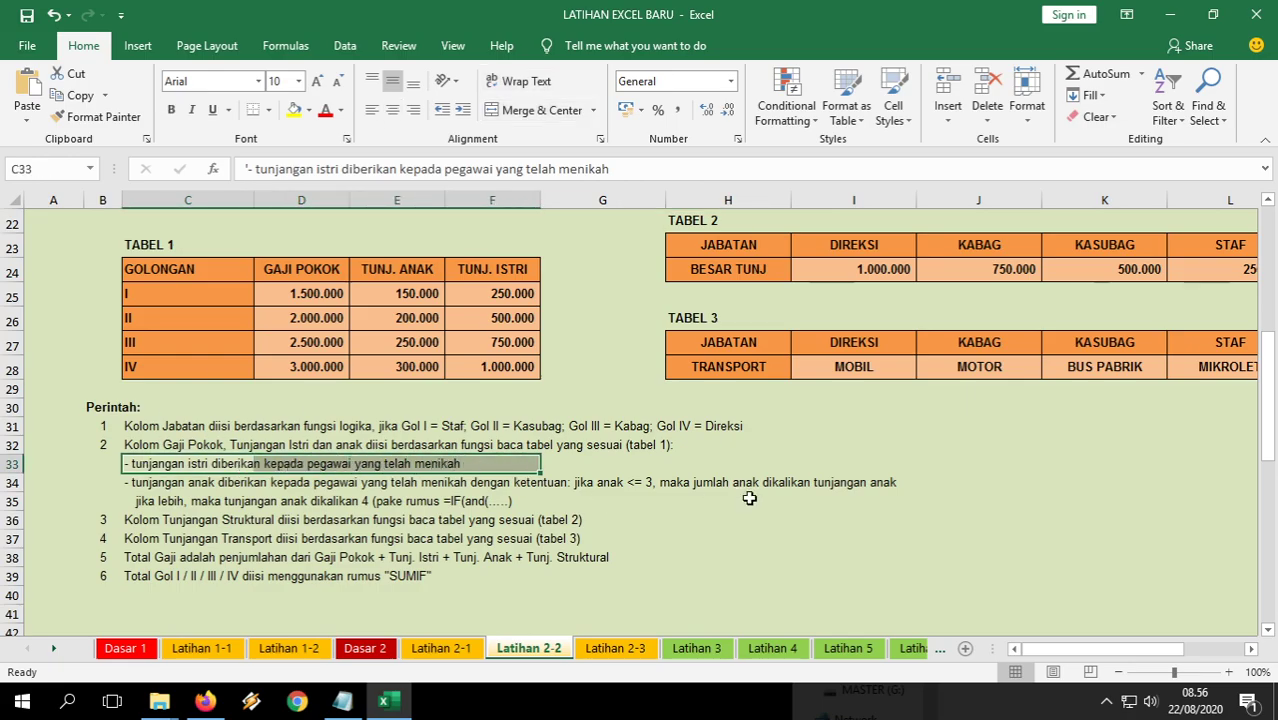
pyautogui.scroll(5, 688, 507)
pyautogui.scroll(2, 690, 420)
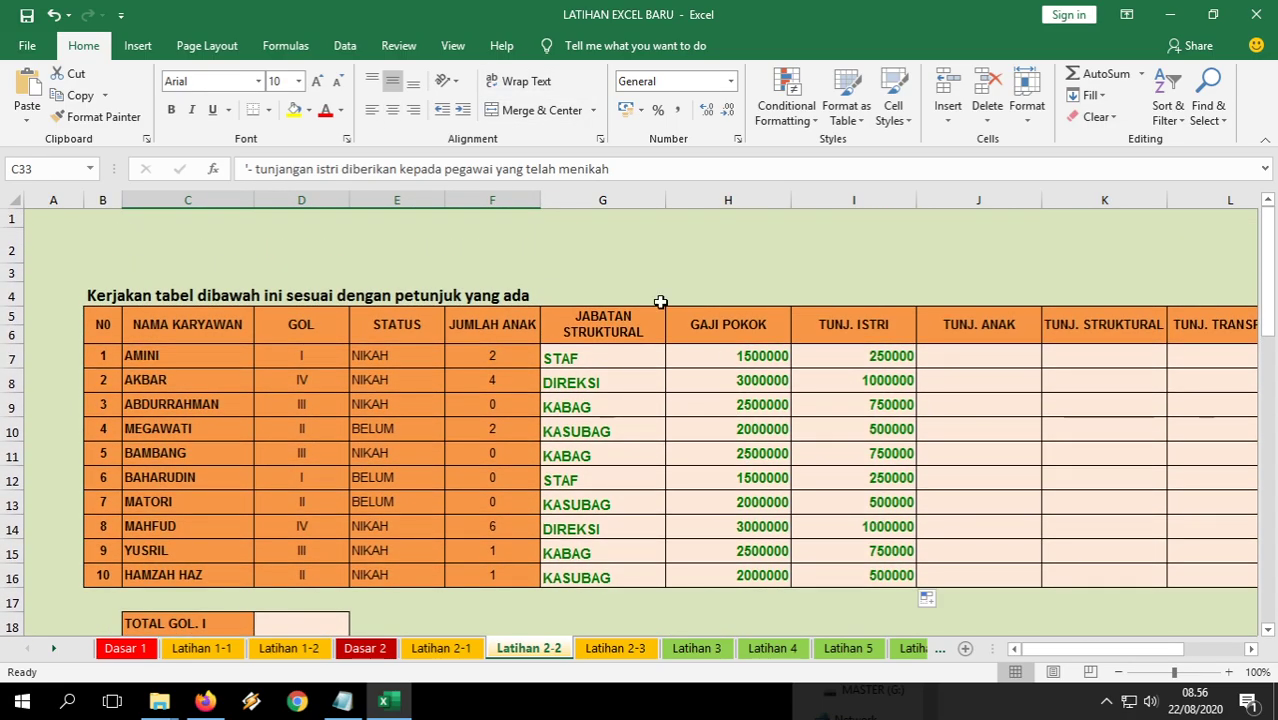
pyautogui.moveTo(372, 356); pyautogui.dragTo(377, 405)
pyautogui.click(385, 428)
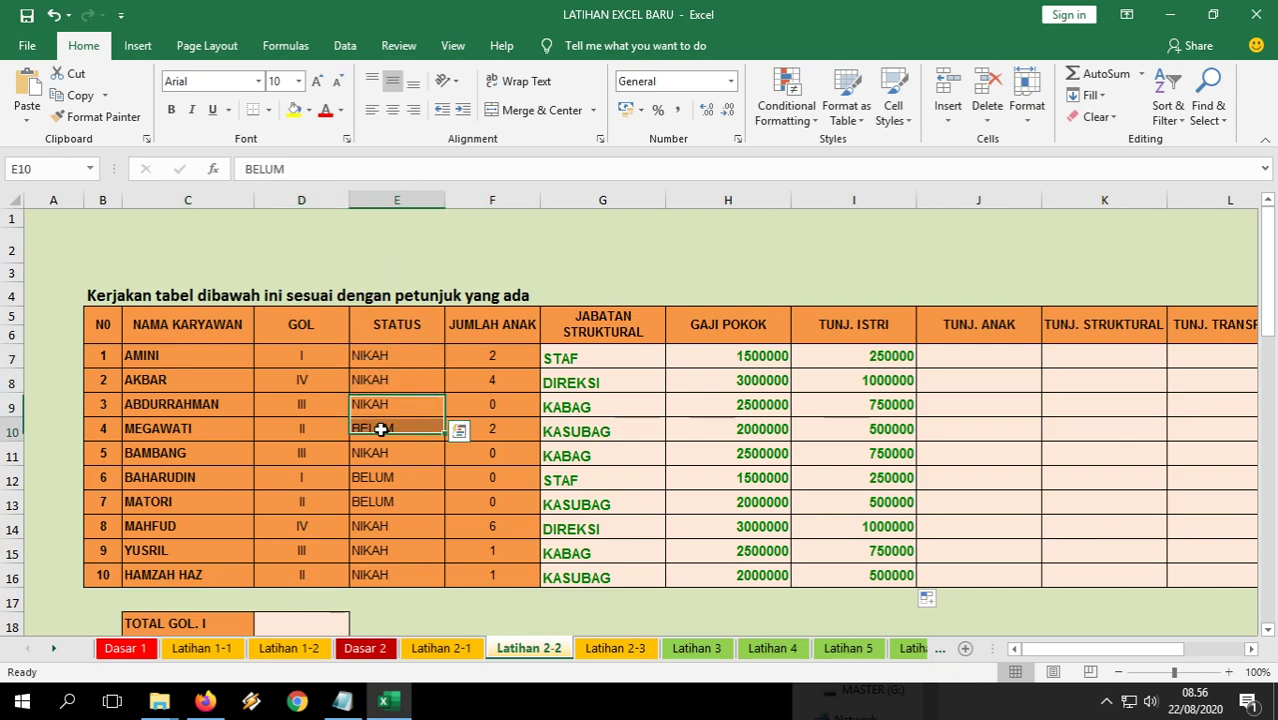
pyautogui.click(294, 110)
pyautogui.moveTo(368, 477); pyautogui.dragTo(372, 501)
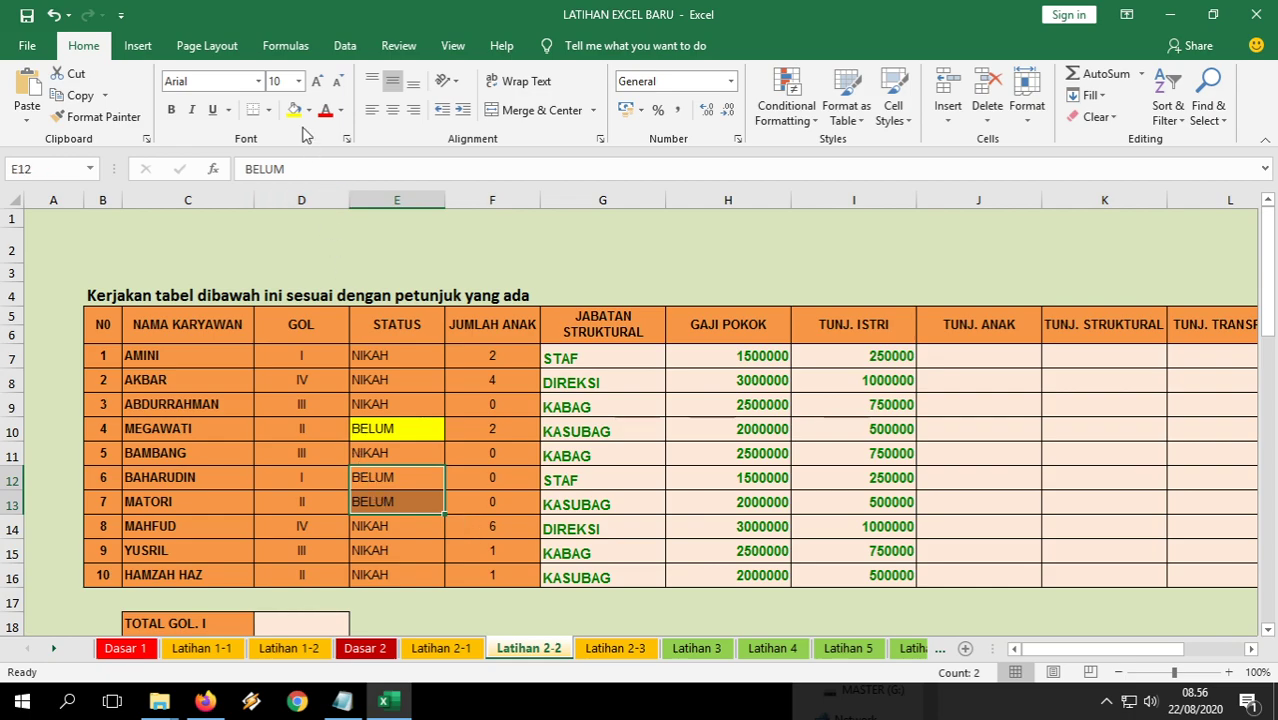
pyautogui.click(294, 110)
# Wrap the VLOOKUP in I7 in an IF function that tests whether E7="NIKAH" and uses the lookup as the true result.
pyautogui.click(883, 428)
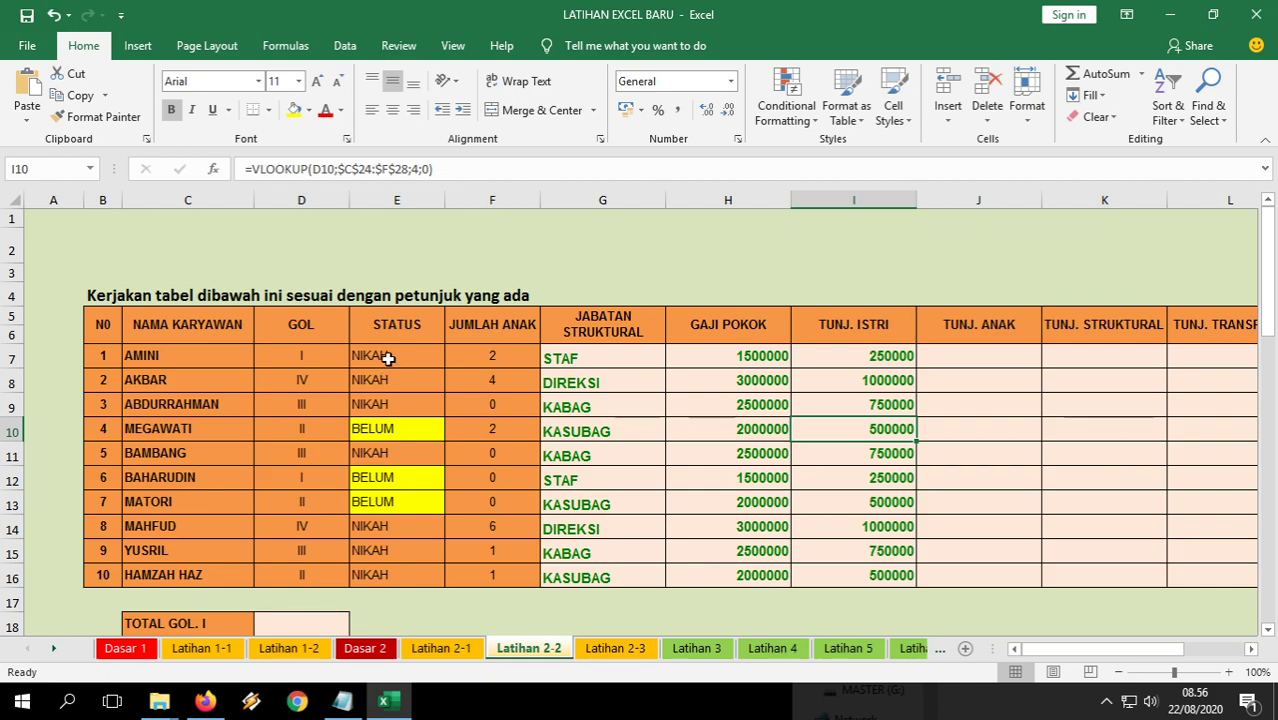
pyautogui.click(827, 356)
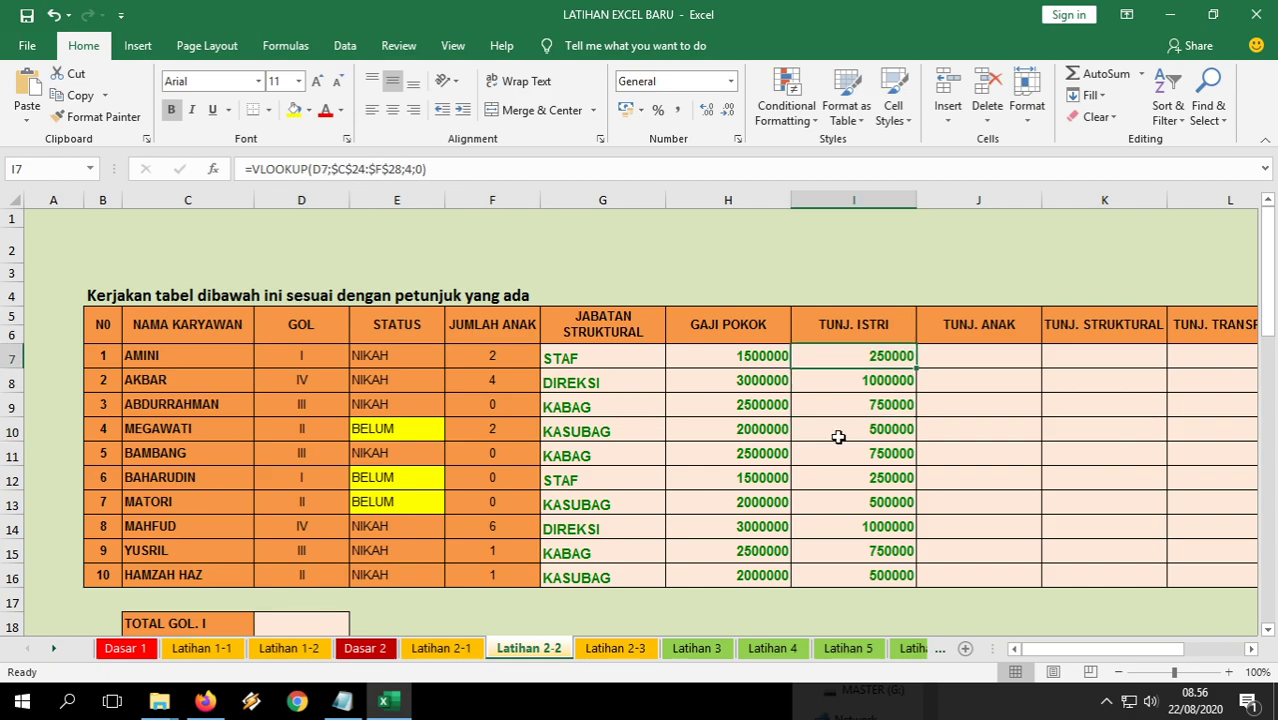
pyautogui.doubleClick(859, 360)
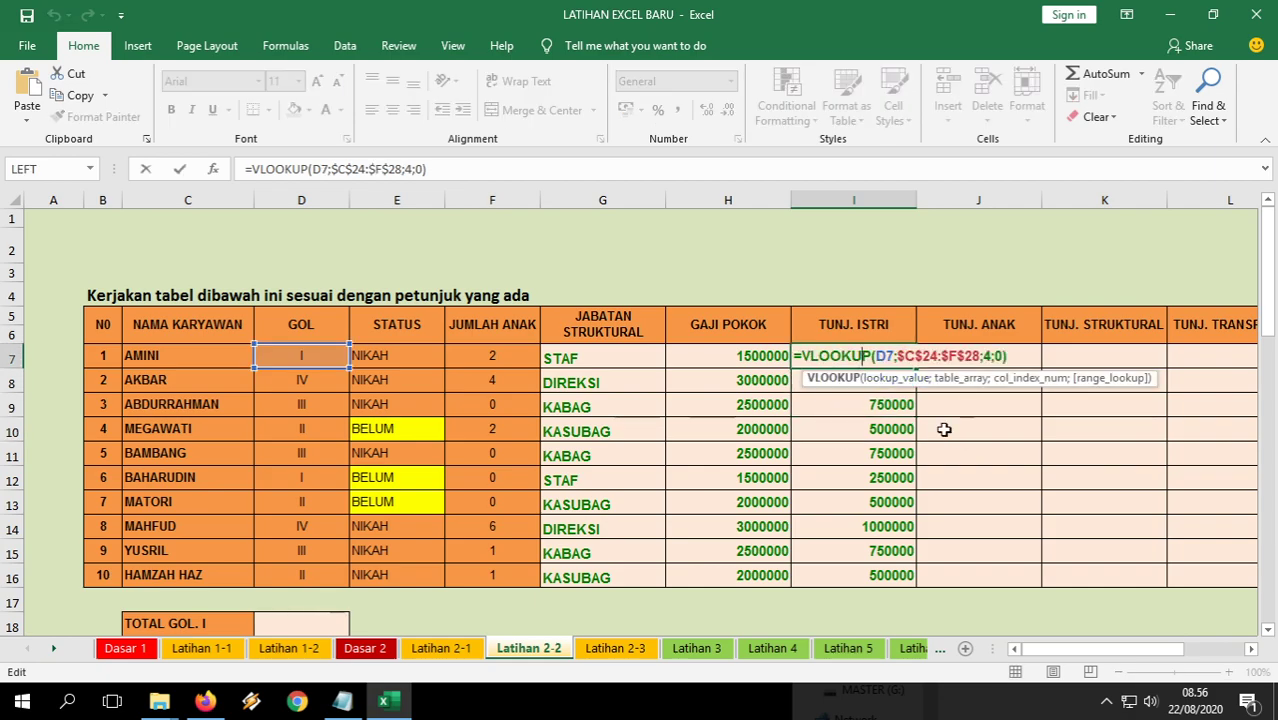
pyautogui.click(803, 359)
pyautogui.write('if(')
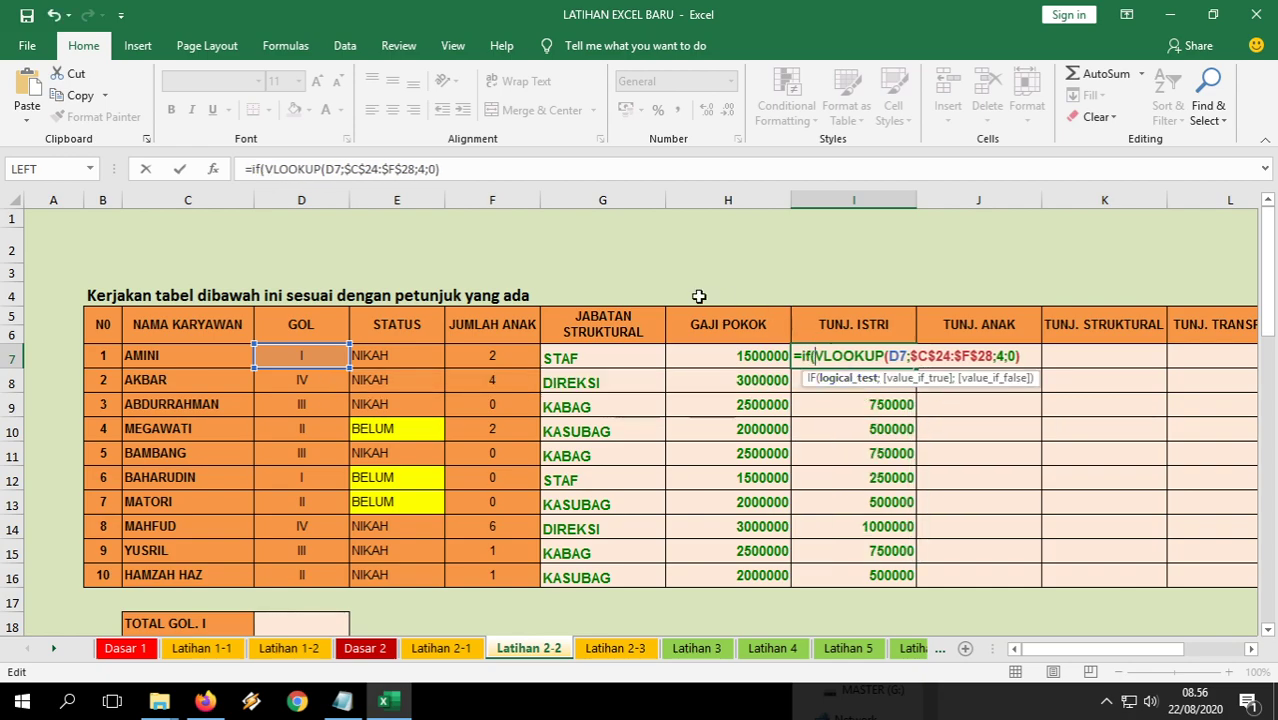
pyautogui.click(404, 357)
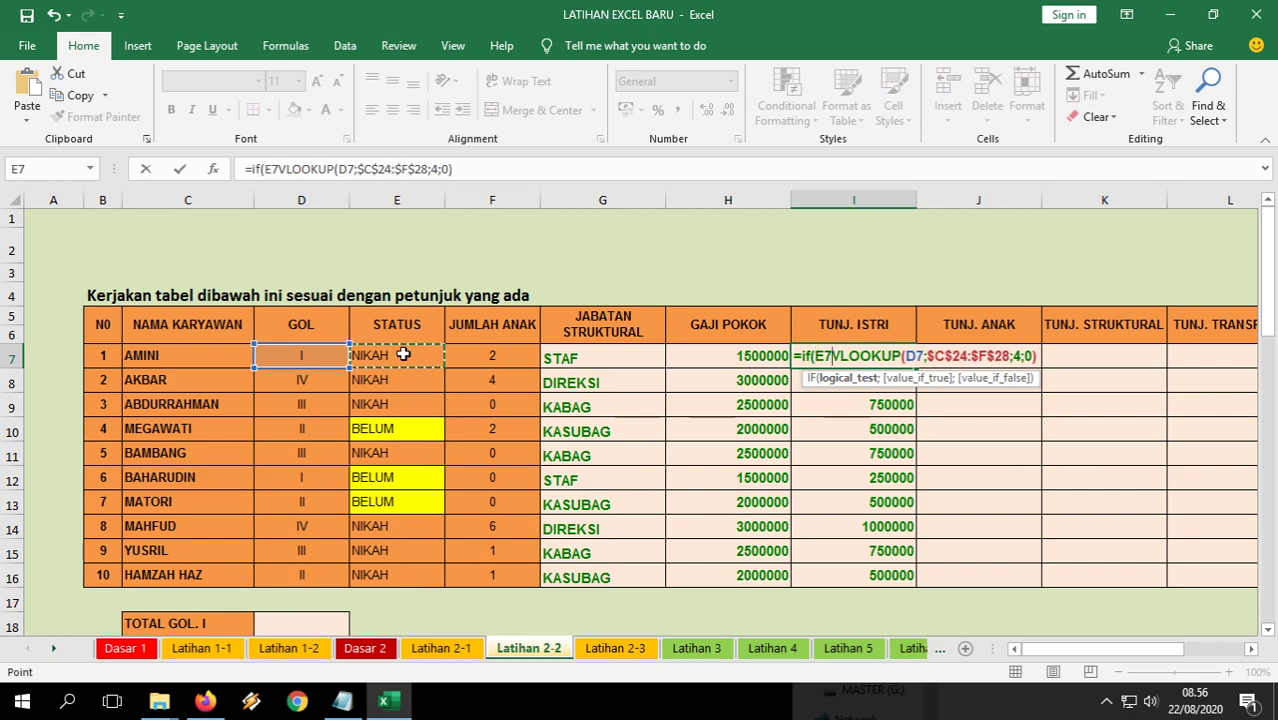
pyautogui.write('="NIKAH"')
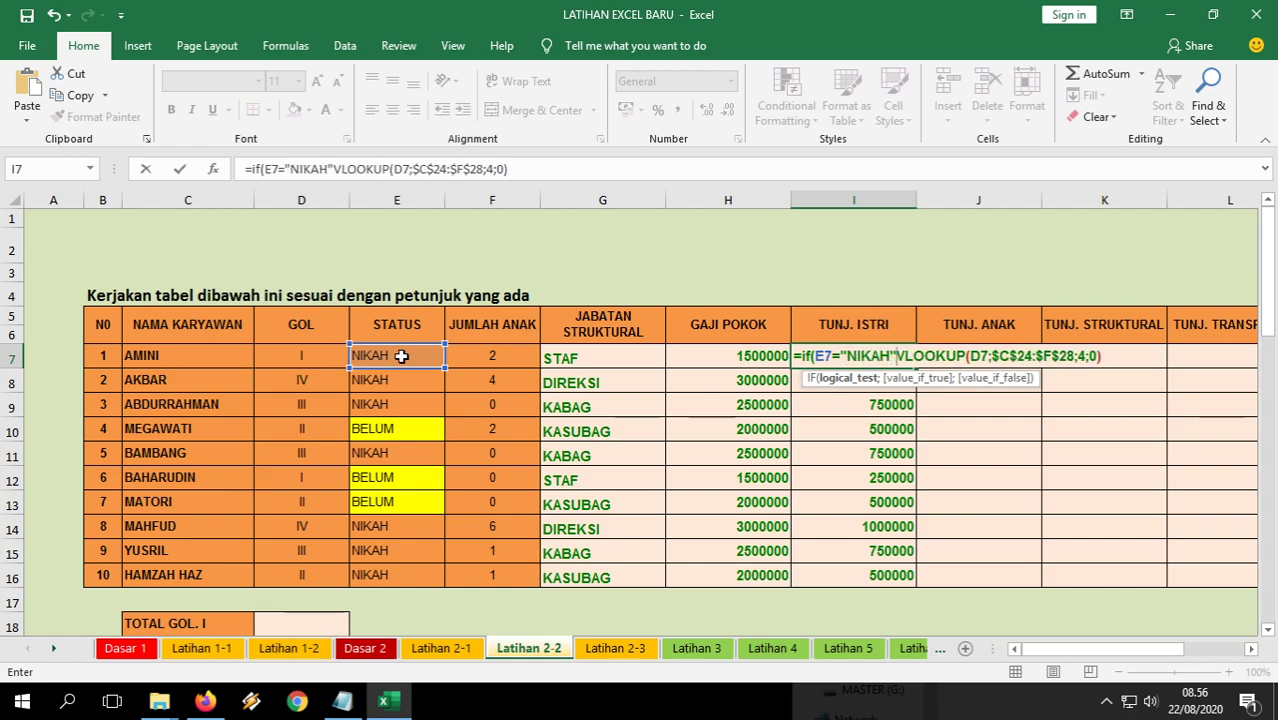
pyautogui.write(';')
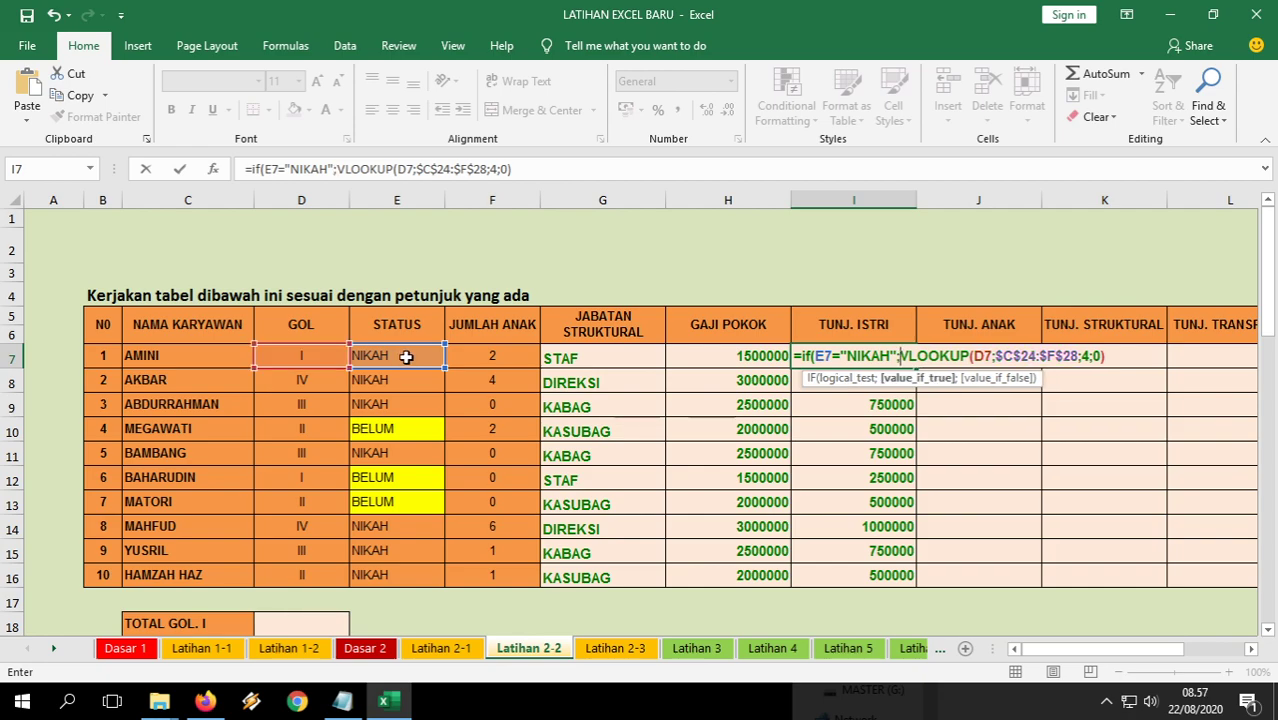
# Complete the IF formula in I7 with 0 as the false result and fill it down to I16.
pyautogui.click(919, 355)
pyautogui.click(1116, 355)
pyautogui.write(';0)')
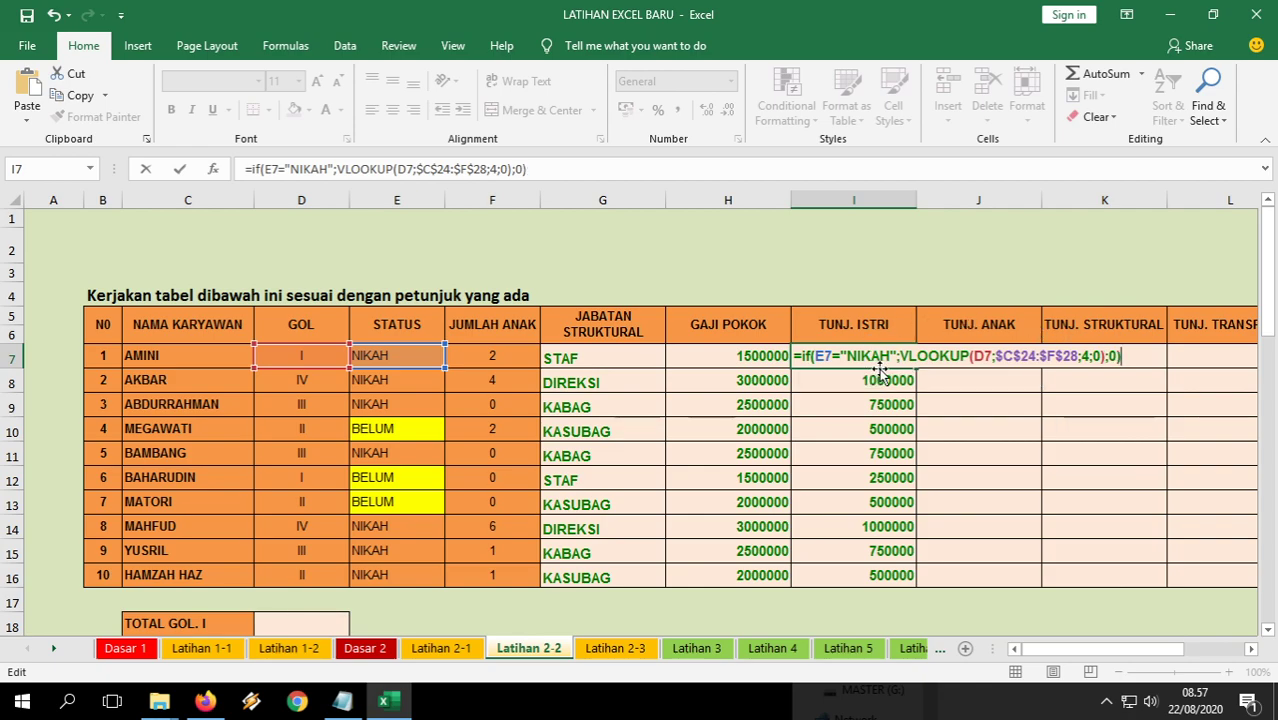
pyautogui.moveTo(902, 356); pyautogui.dragTo(1082, 356)
pyautogui.moveTo(817, 356); pyautogui.dragTo(877, 356)
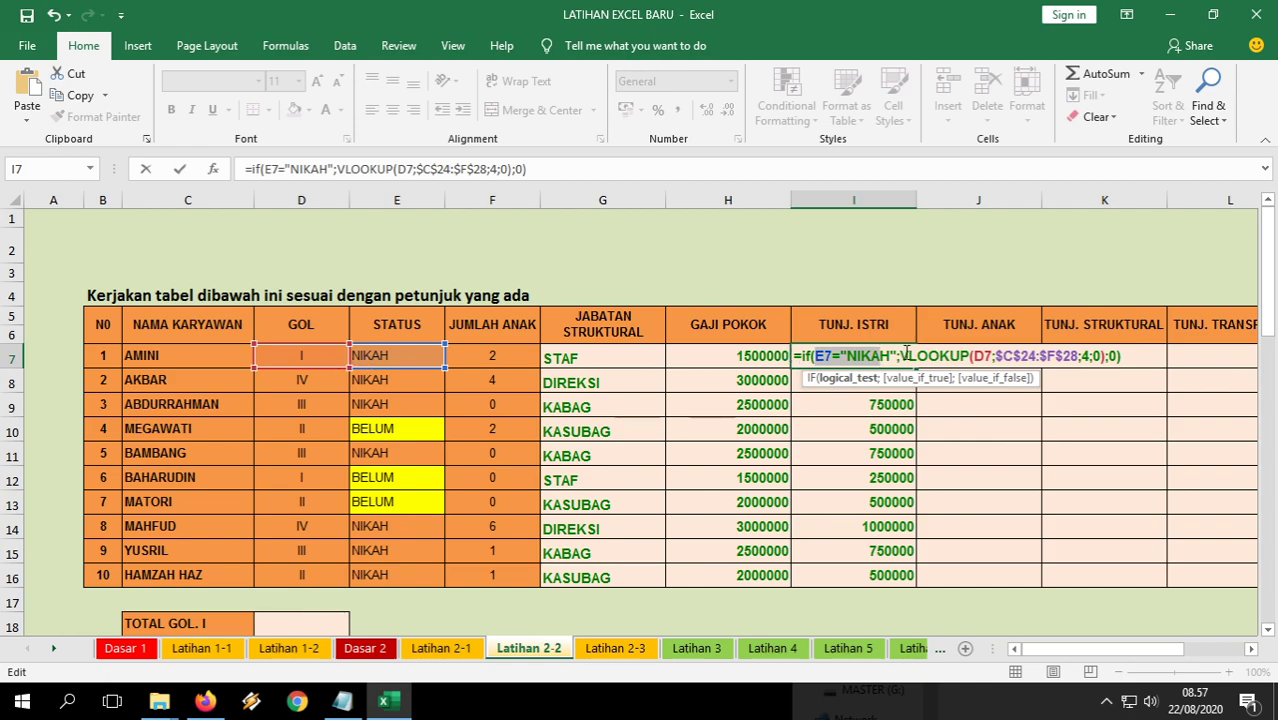
pyautogui.press('Return')
pyautogui.click(904, 355)
pyautogui.moveTo(918, 370); pyautogui.dragTo(916, 585)
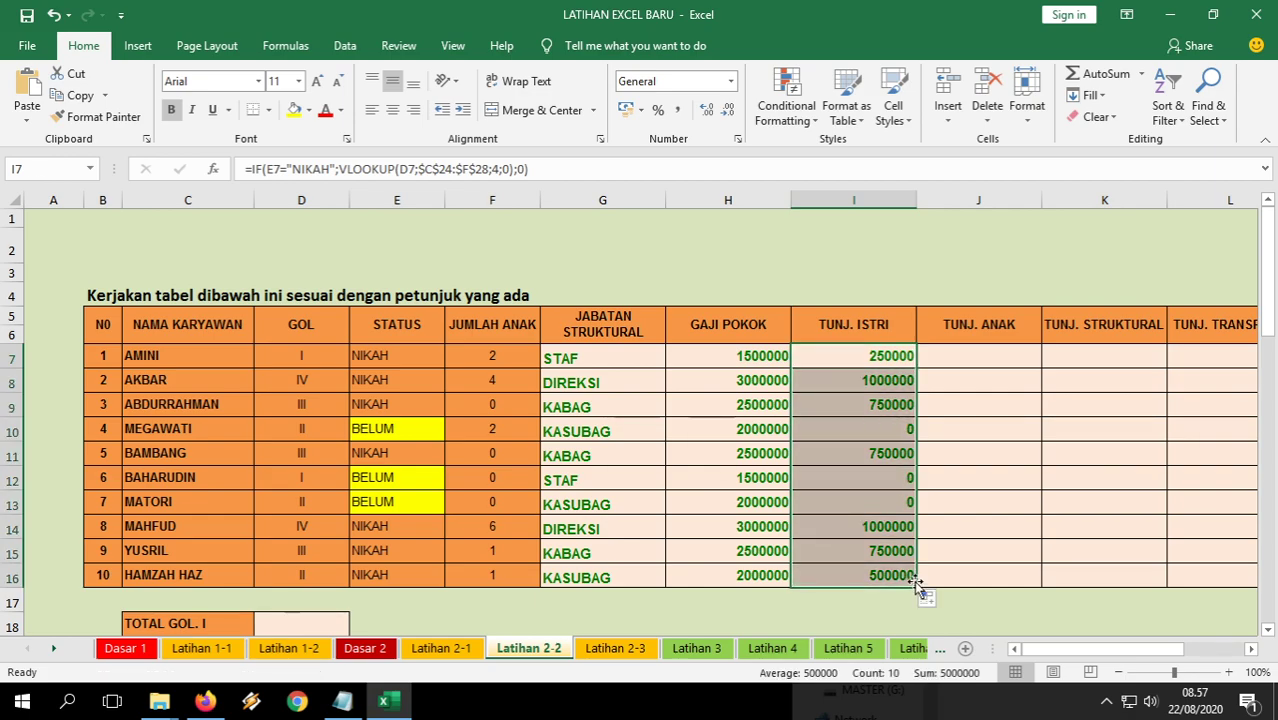
# In J7 under TUNJ. ANAK, start a VLOOKUP formula with D7 as the lookup value.
pyautogui.click(976, 358)
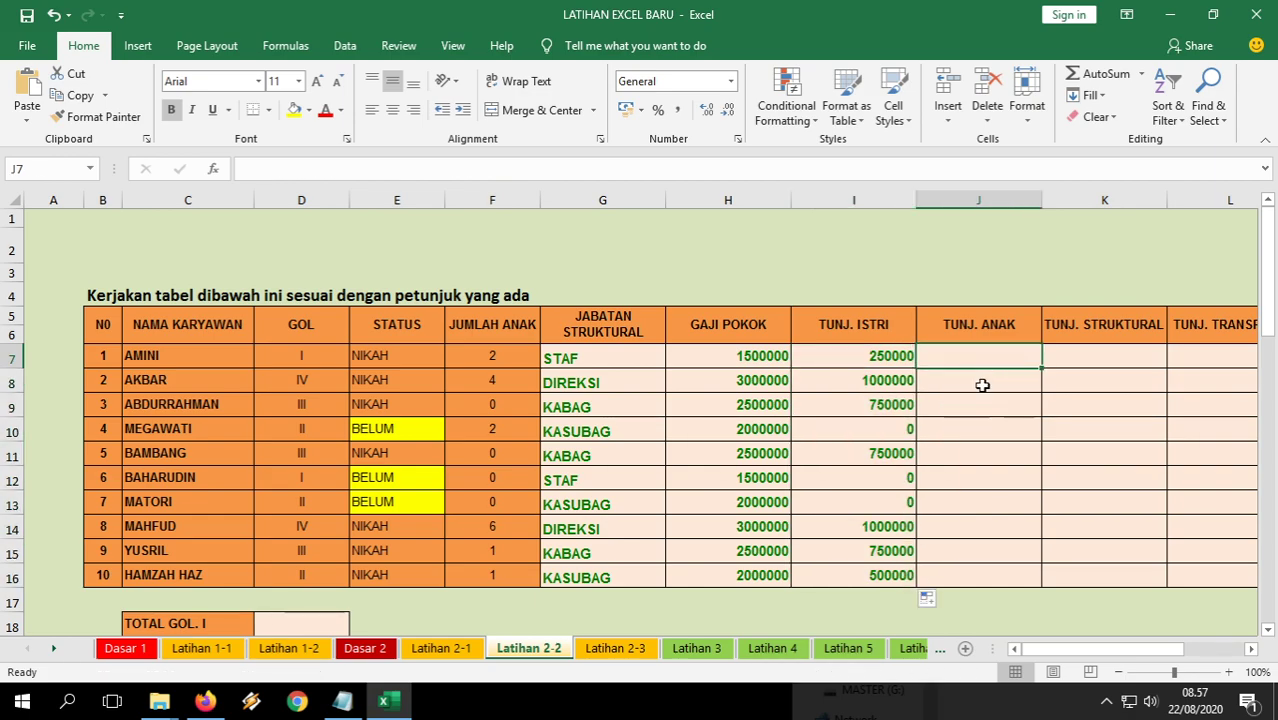
pyautogui.scroll(-3, 677, 500)
pyautogui.scroll(2, 677, 500)
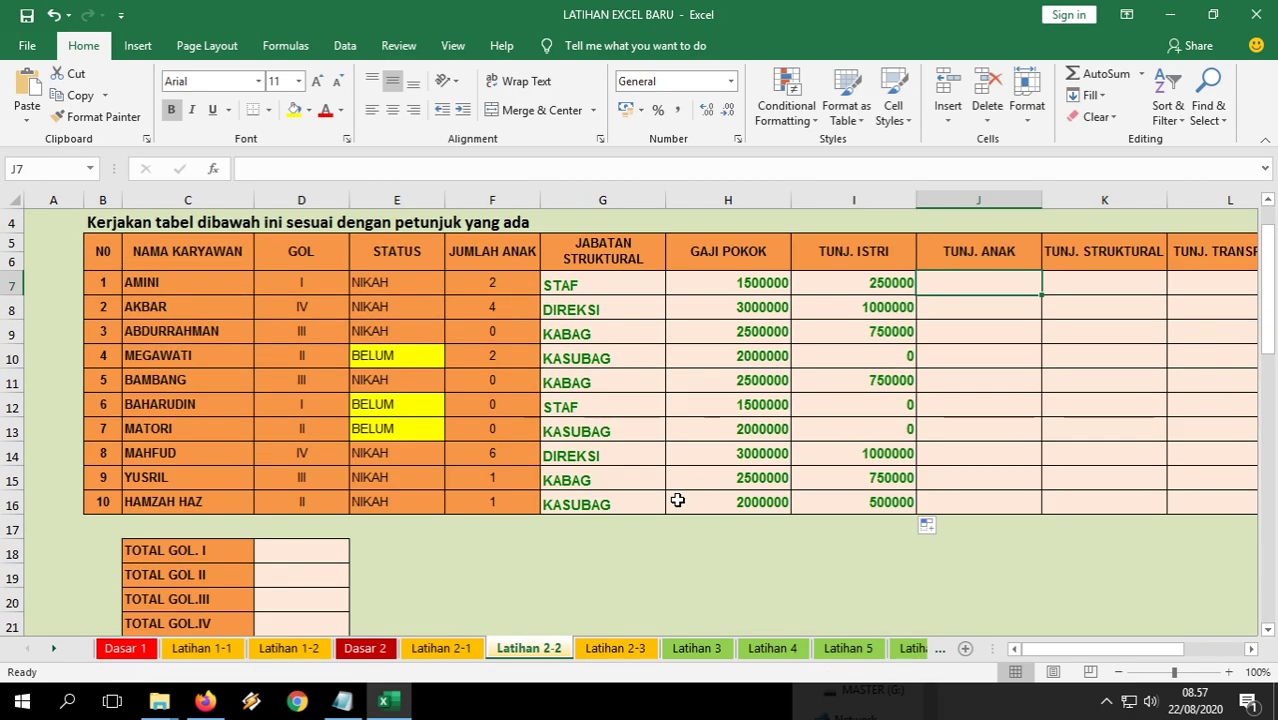
pyautogui.scroll(1, 677, 500)
pyautogui.write('=')
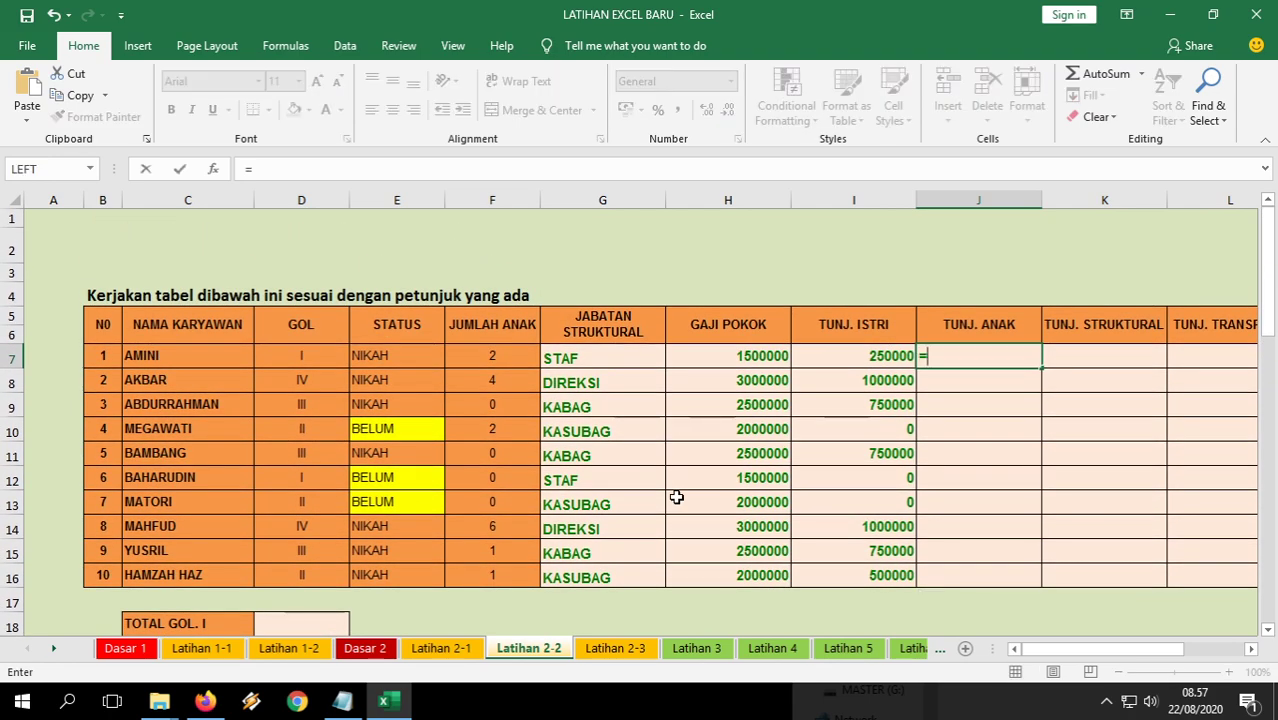
pyautogui.write('vlookup(')
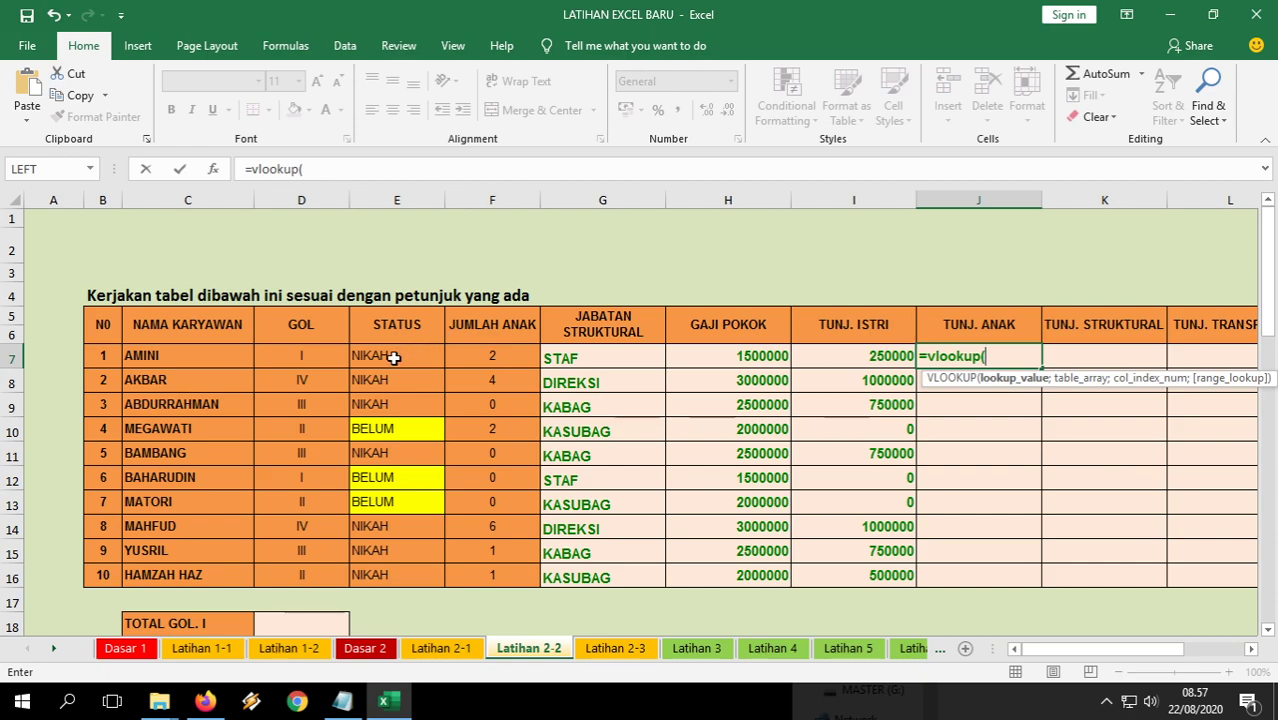
pyautogui.click(325, 352)
pyautogui.write(';')
# Complete the J7 VLOOKUP with TABEL 1 as the absolute range $C$24:$F$28, column index 3 and range lookup 0.
pyautogui.scroll(-3, 278, 408)
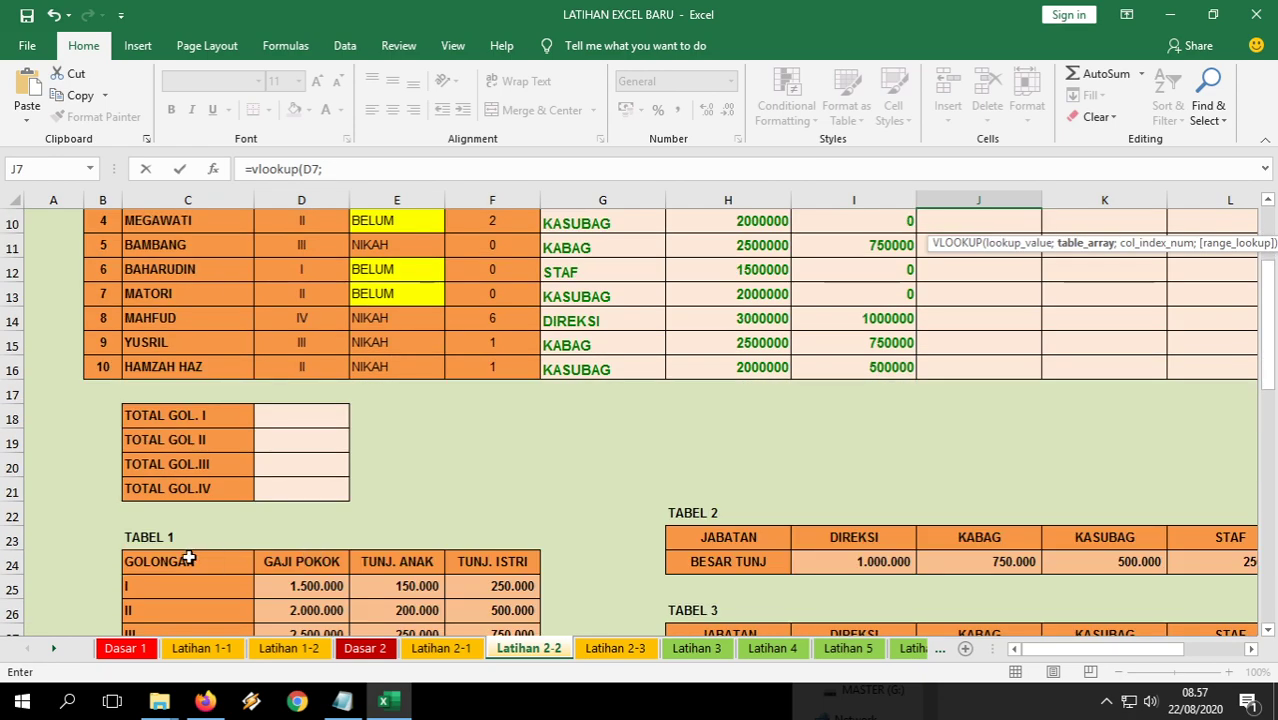
pyautogui.moveTo(186, 561); pyautogui.dragTo(471, 580)
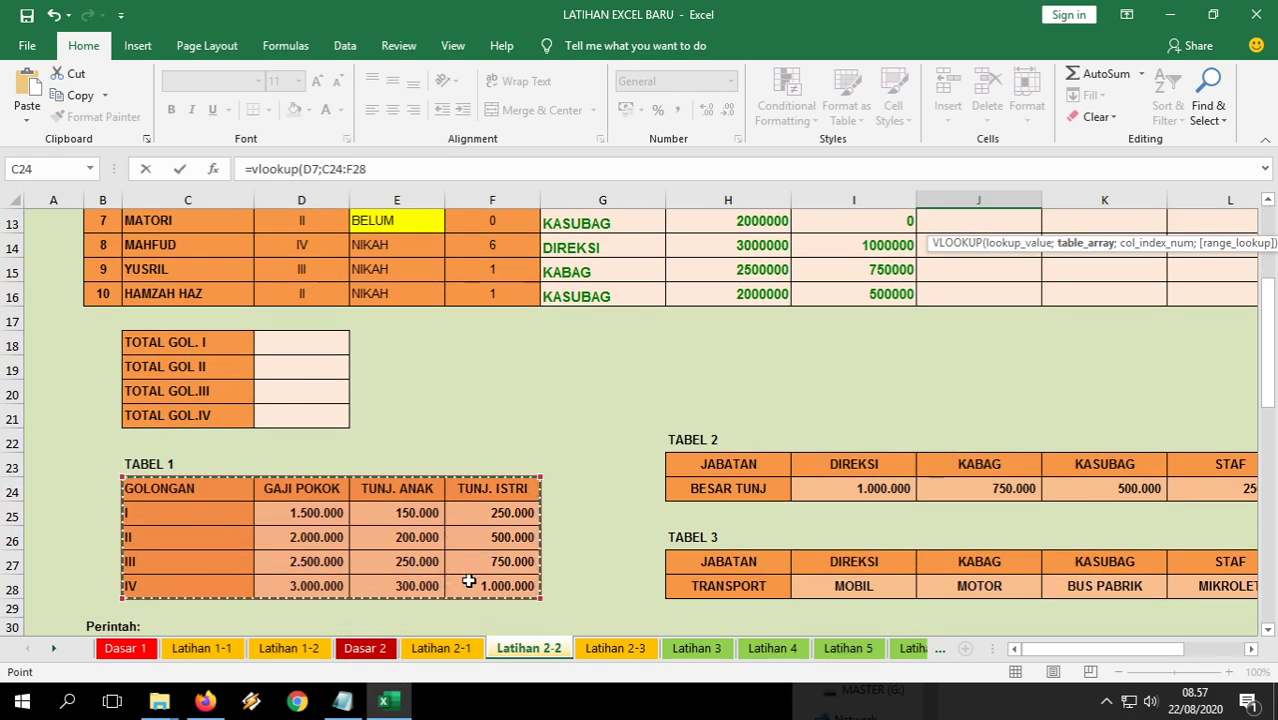
pyautogui.press('F4')
pyautogui.write(';3;')
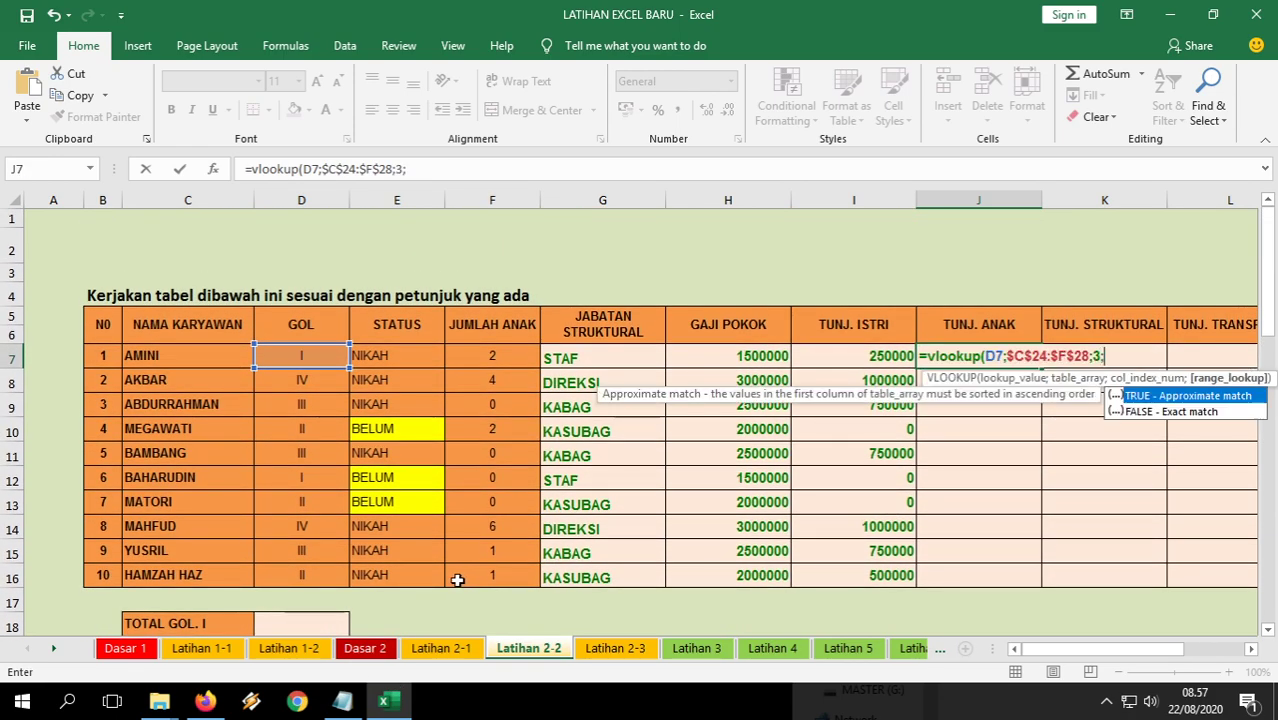
pyautogui.write('0)')
pyautogui.press('Return')
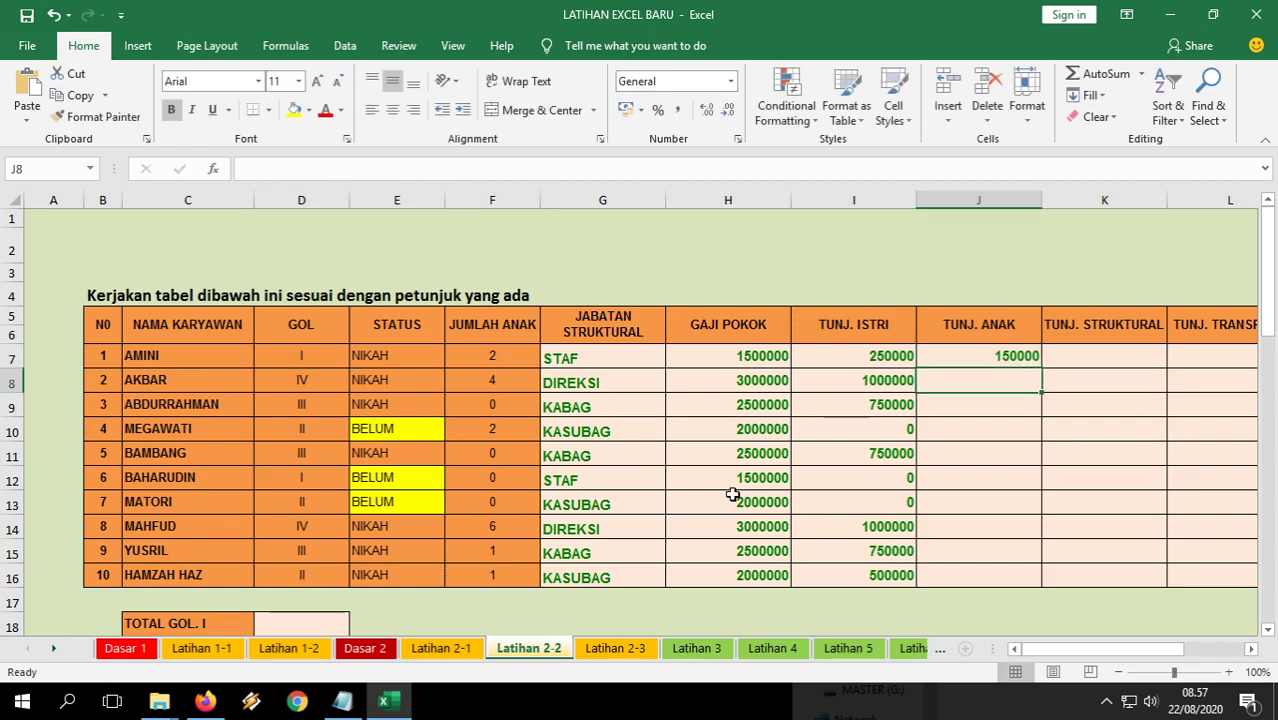
# Fill the VLOOKUP formula in J7 down to J16 in the TUNJ. ANAK column.
pyautogui.click(997, 356)
pyautogui.moveTo(1040, 368); pyautogui.dragTo(1024, 576)
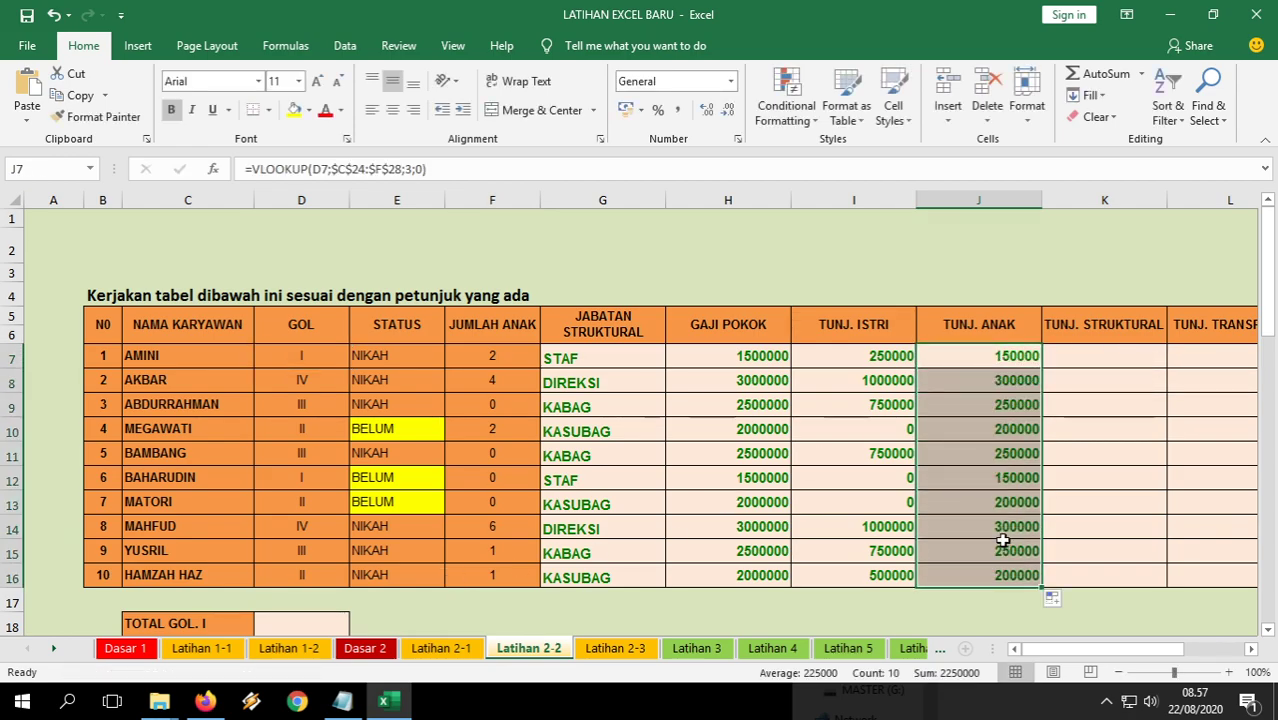
# Examine the Perintah rules for the child allowance and compare them with the STATUS and JUMLAH ANAK columns.
pyautogui.scroll(-2, 805, 507)
pyautogui.scroll(-6, 805, 507)
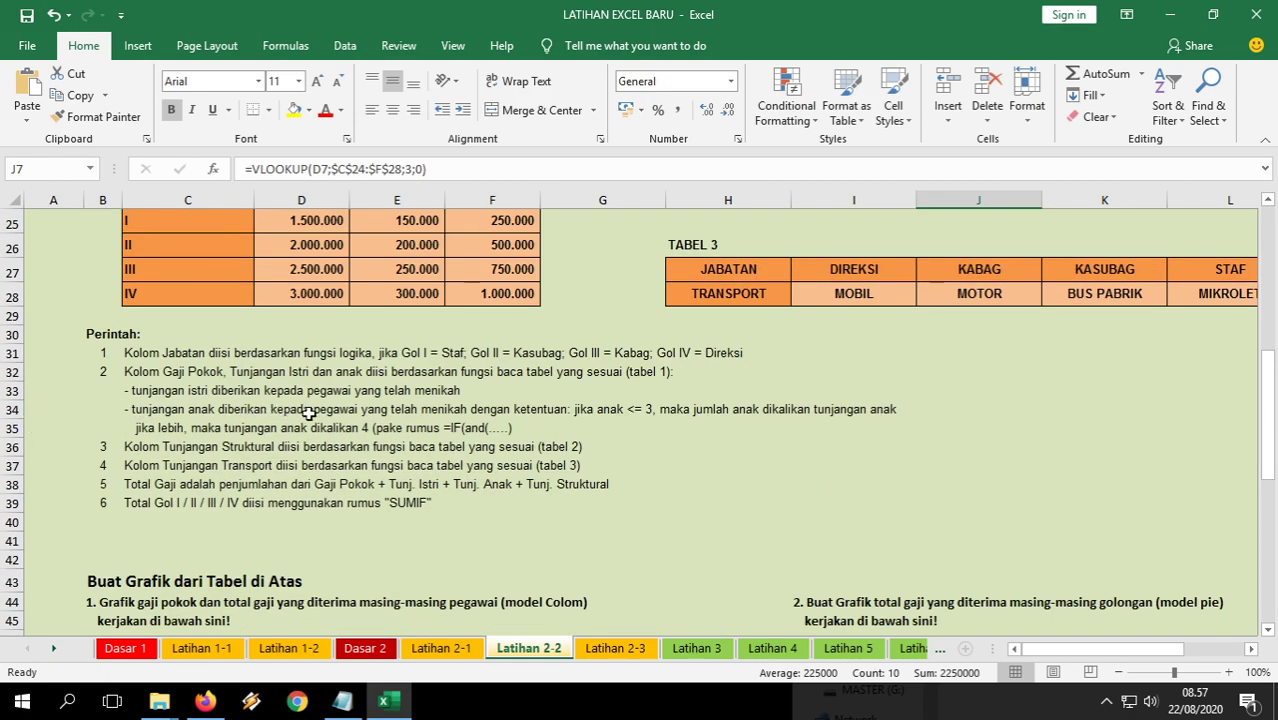
pyautogui.scroll(6, 527, 456)
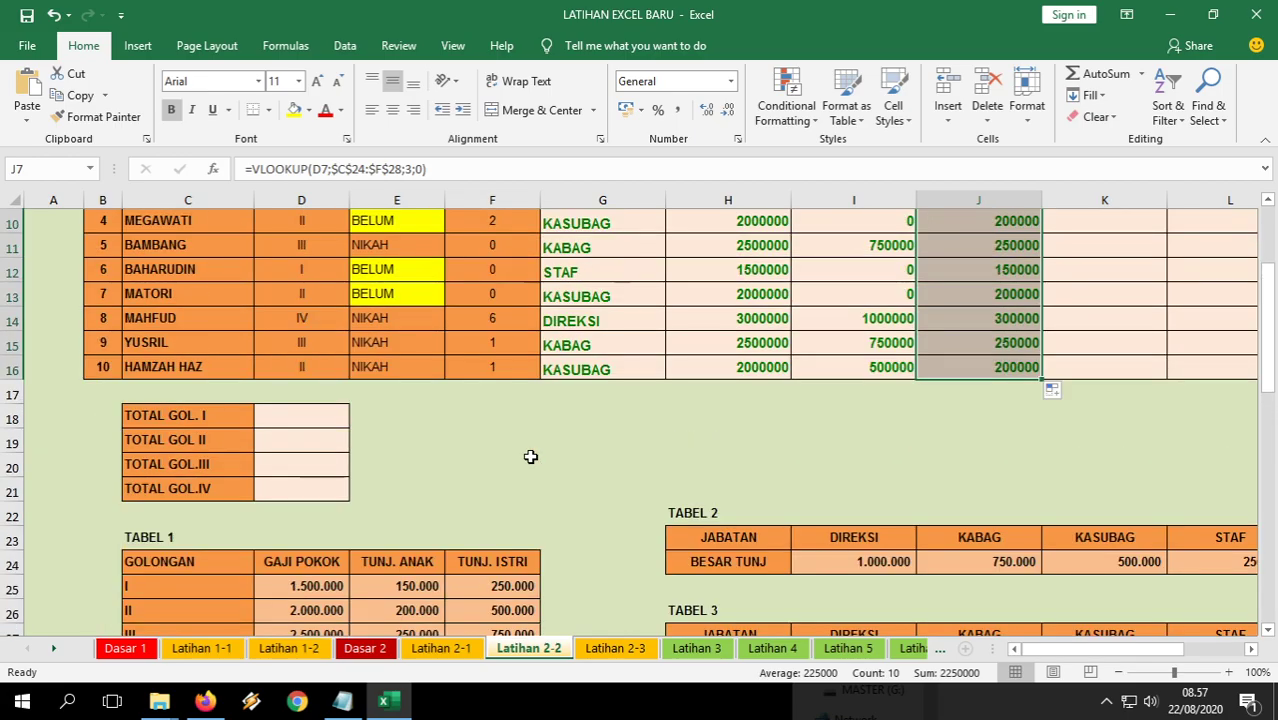
pyautogui.scroll(1, 362, 342)
pyautogui.moveTo(385, 282); pyautogui.dragTo(372, 333)
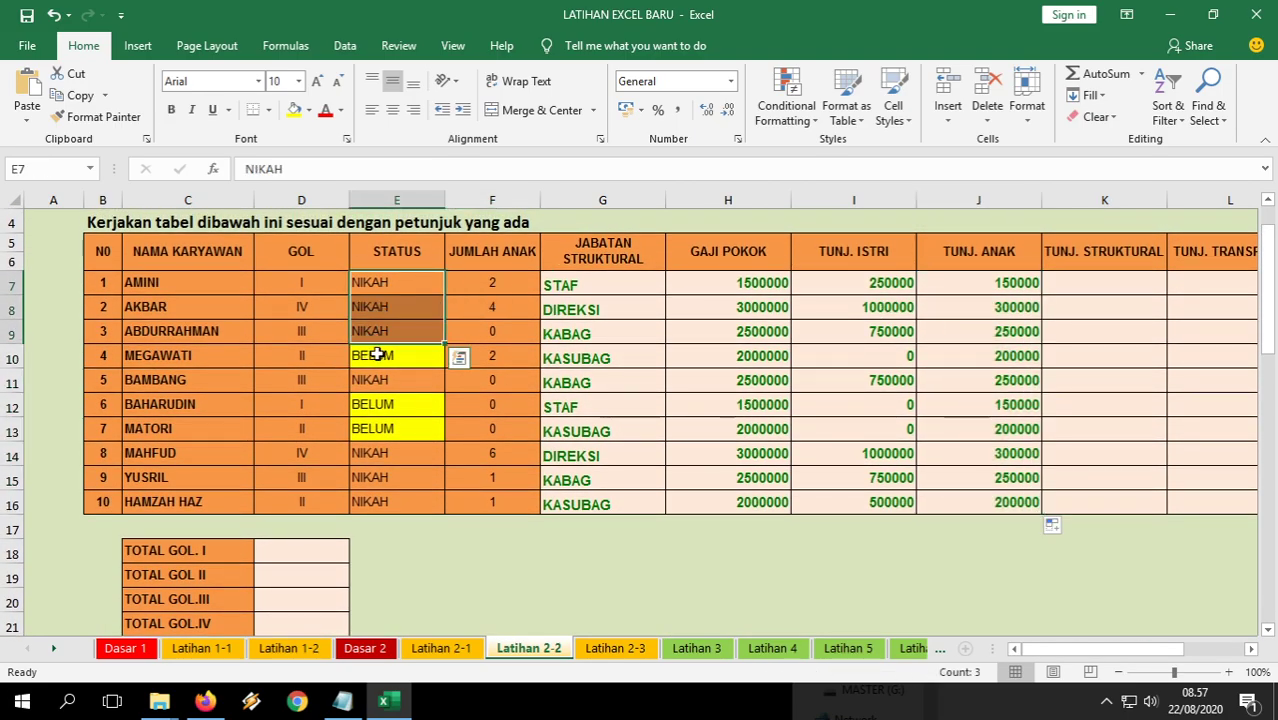
pyautogui.scroll(-7, 410, 448)
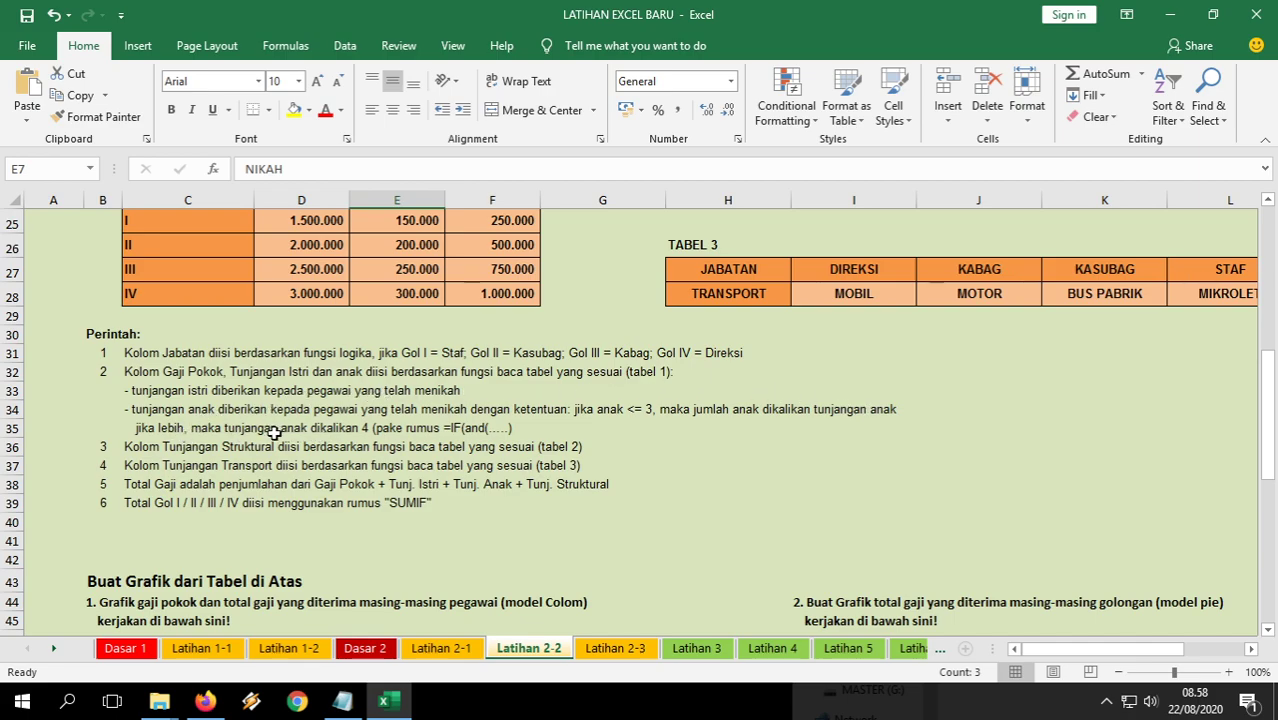
pyautogui.scroll(2, 739, 514)
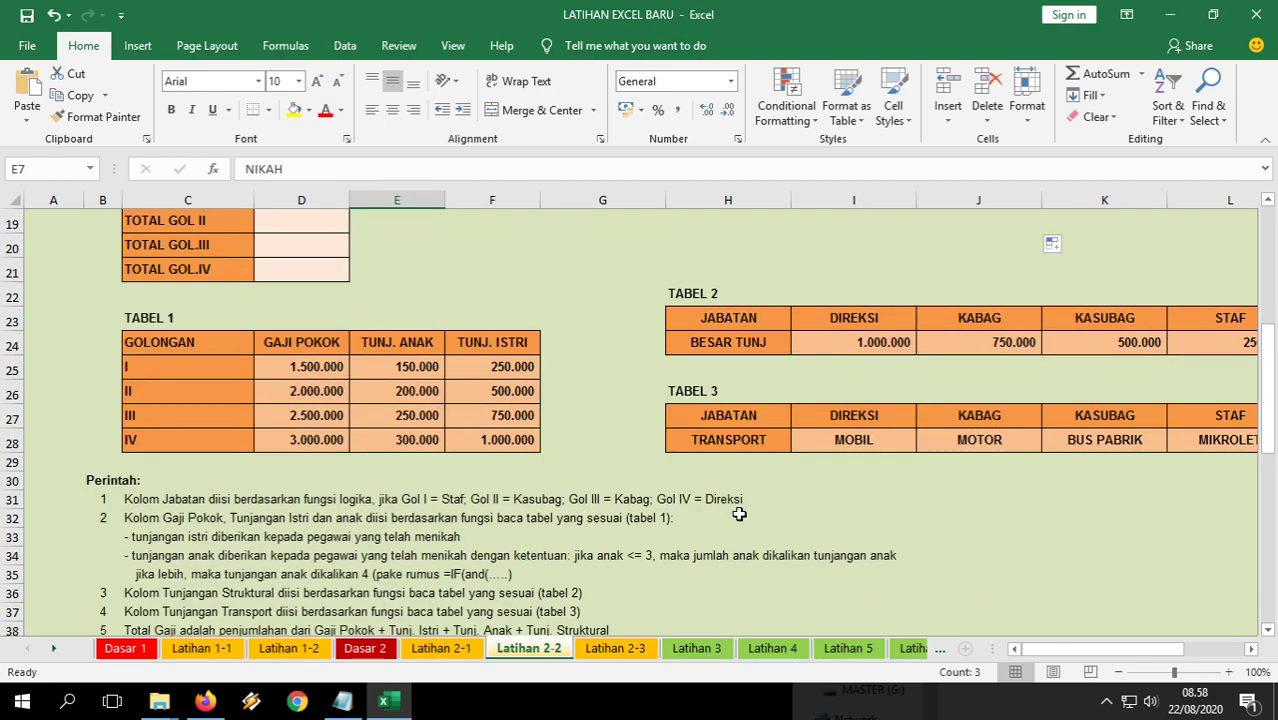
pyautogui.scroll(6, 739, 514)
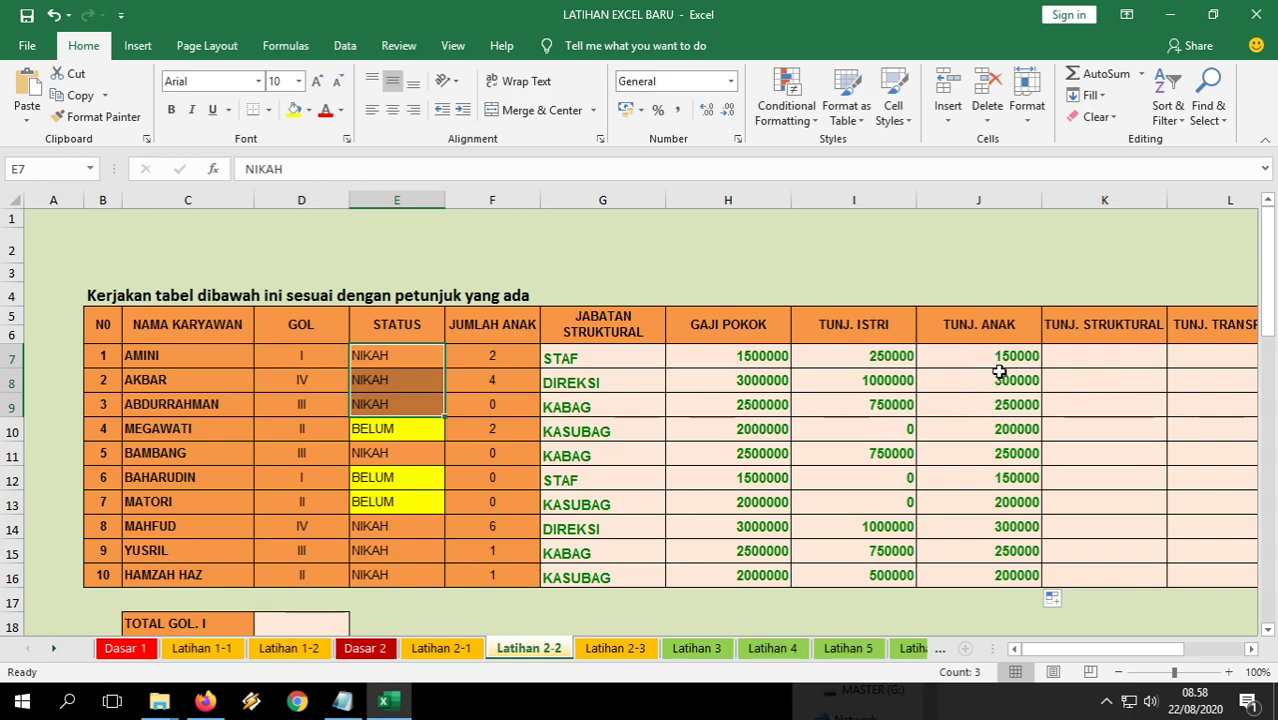
pyautogui.click(505, 378)
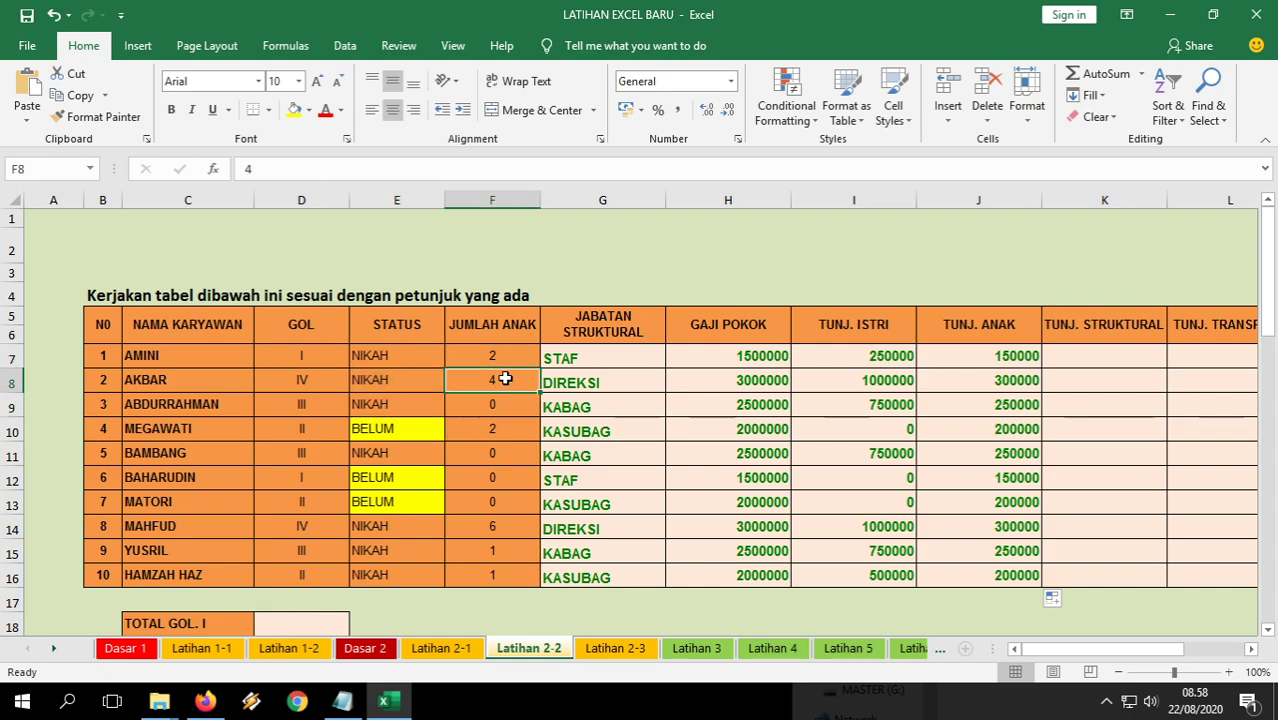
pyautogui.click(517, 528)
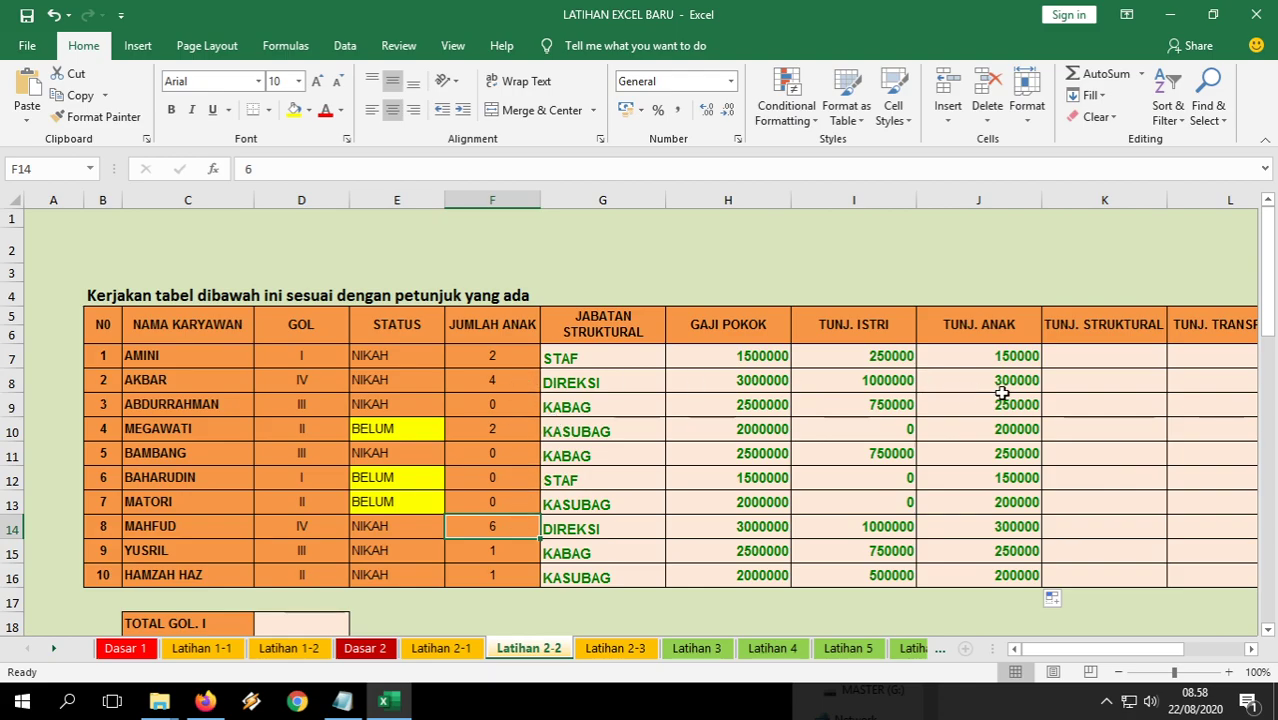
pyautogui.scroll(-8, 899, 482)
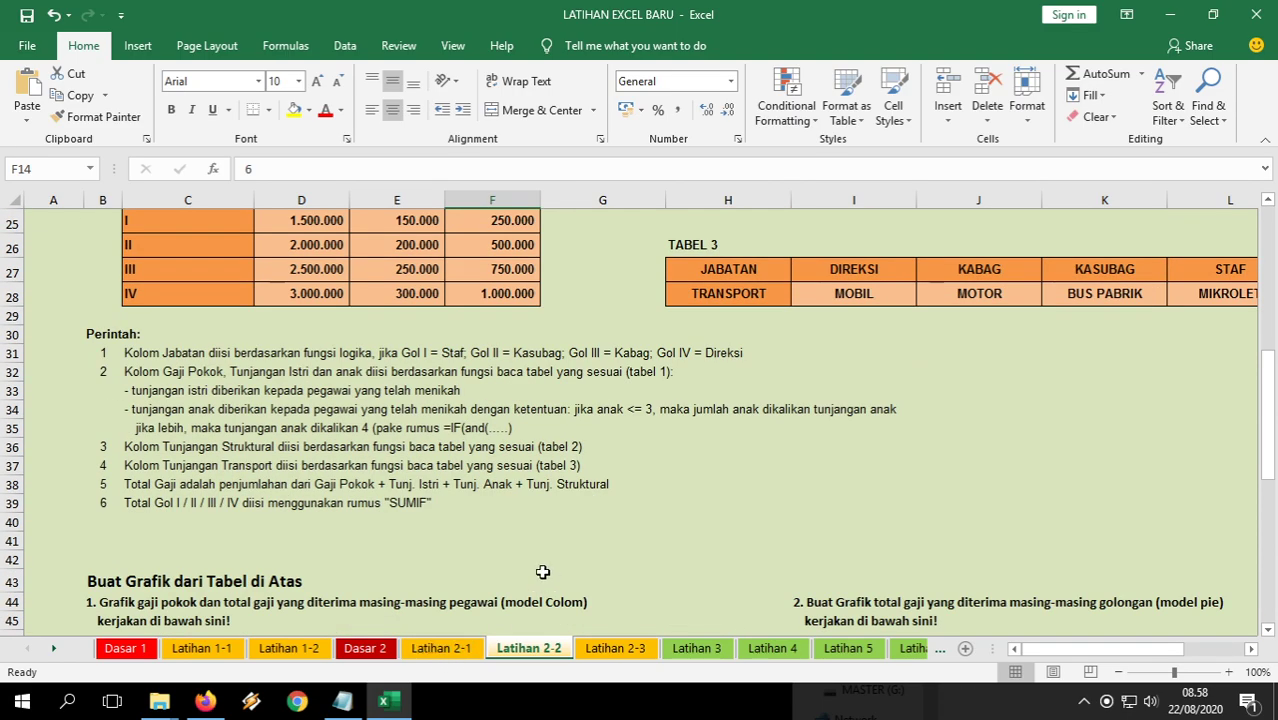
pyautogui.scroll(8, 761, 474)
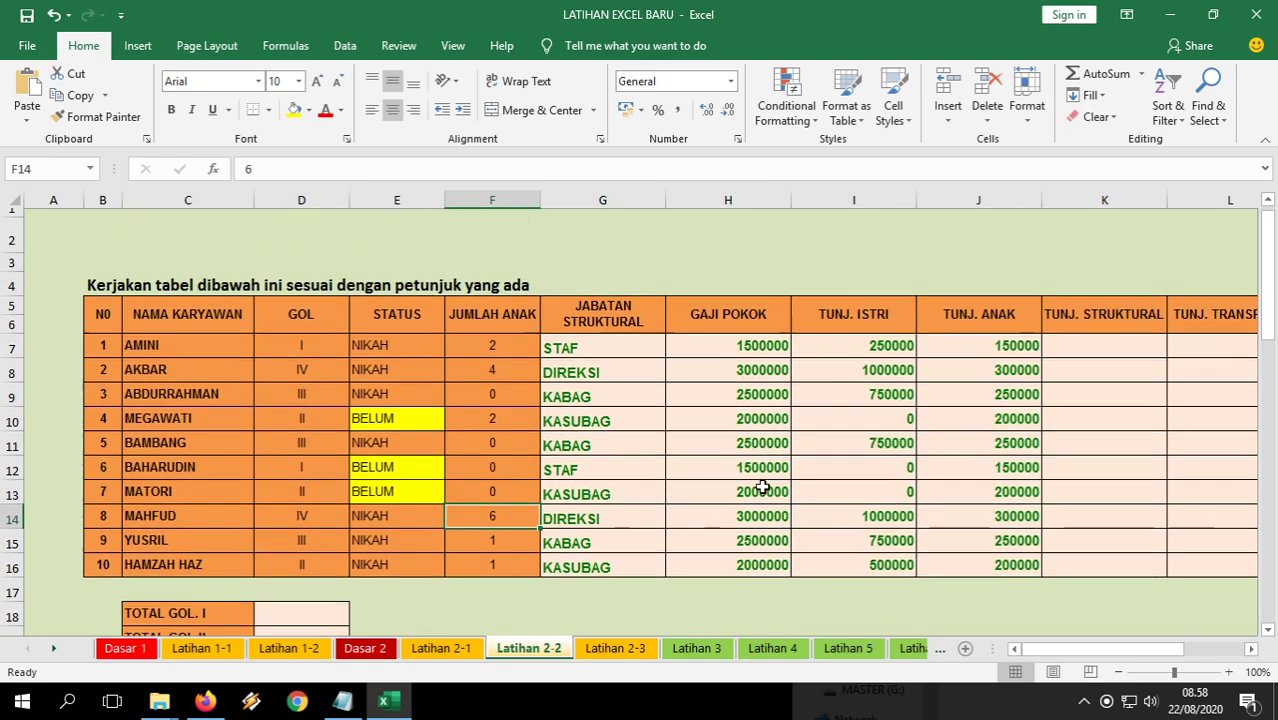
# Wrap the VLOOKUP in J7 in an IF with a nested AND whose first condition is E7="NIKAH".
pyautogui.doubleClick(974, 358)
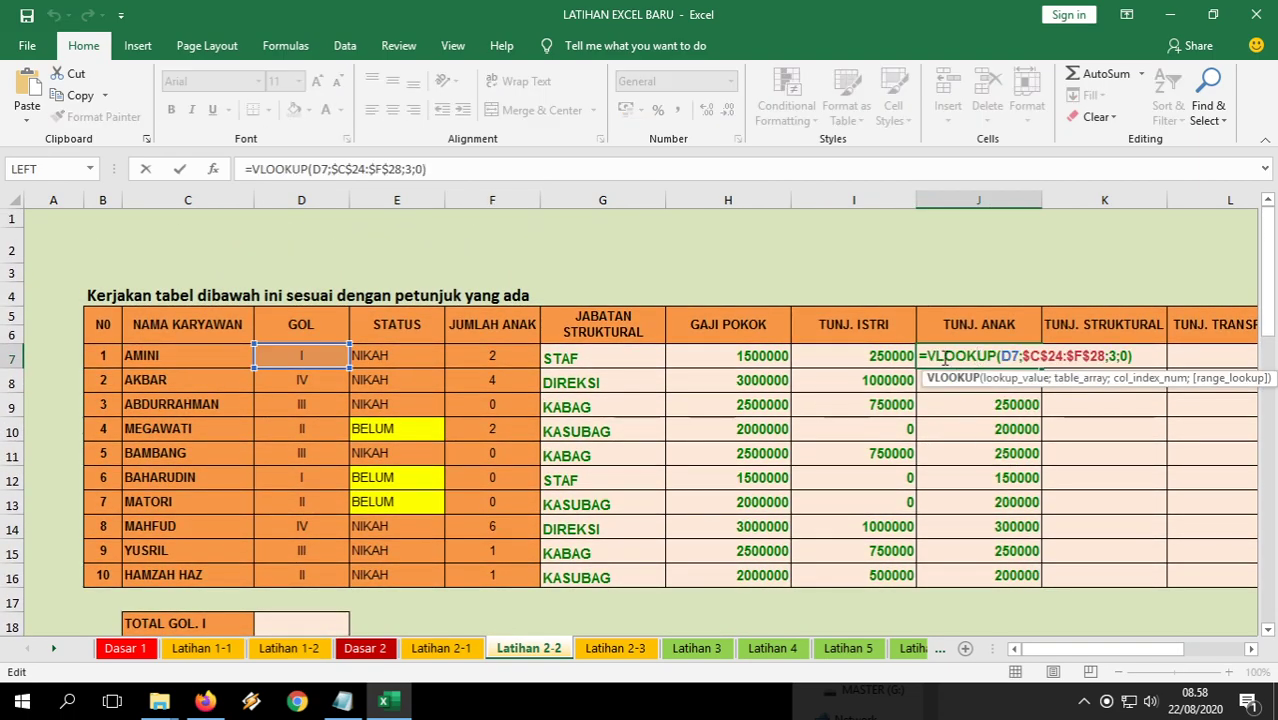
pyautogui.click(928, 356)
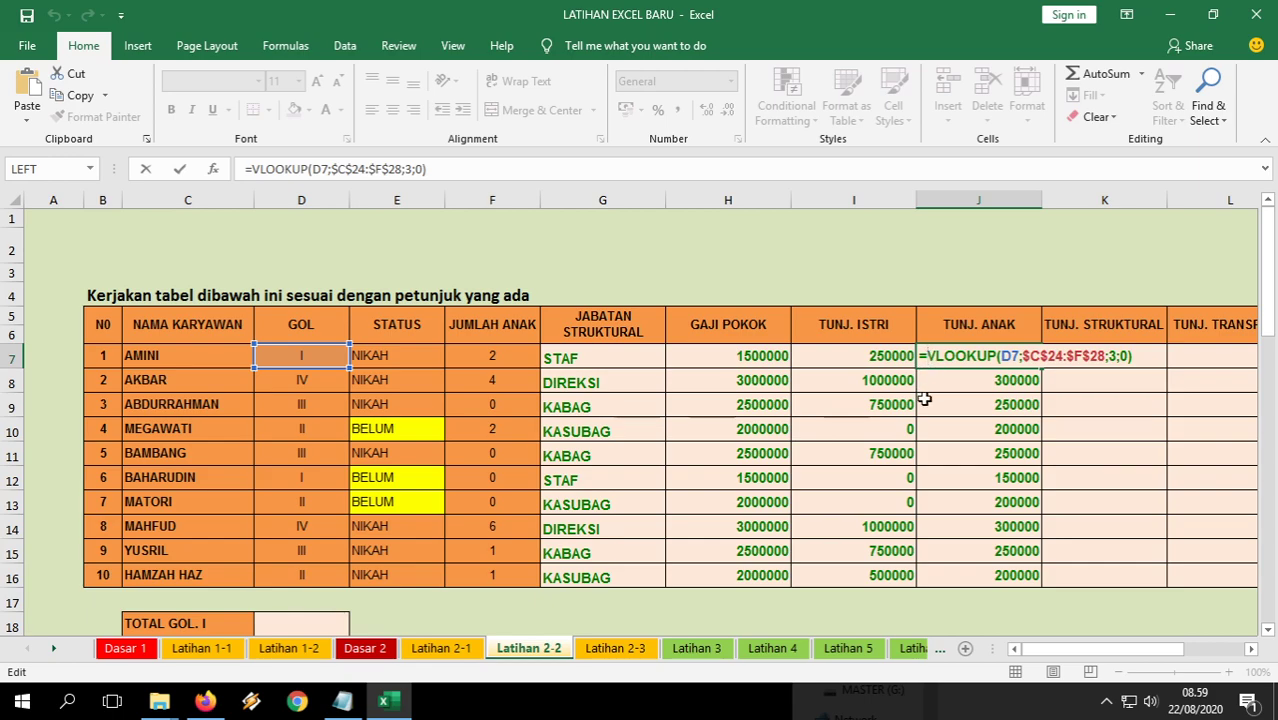
pyautogui.write('IF(')
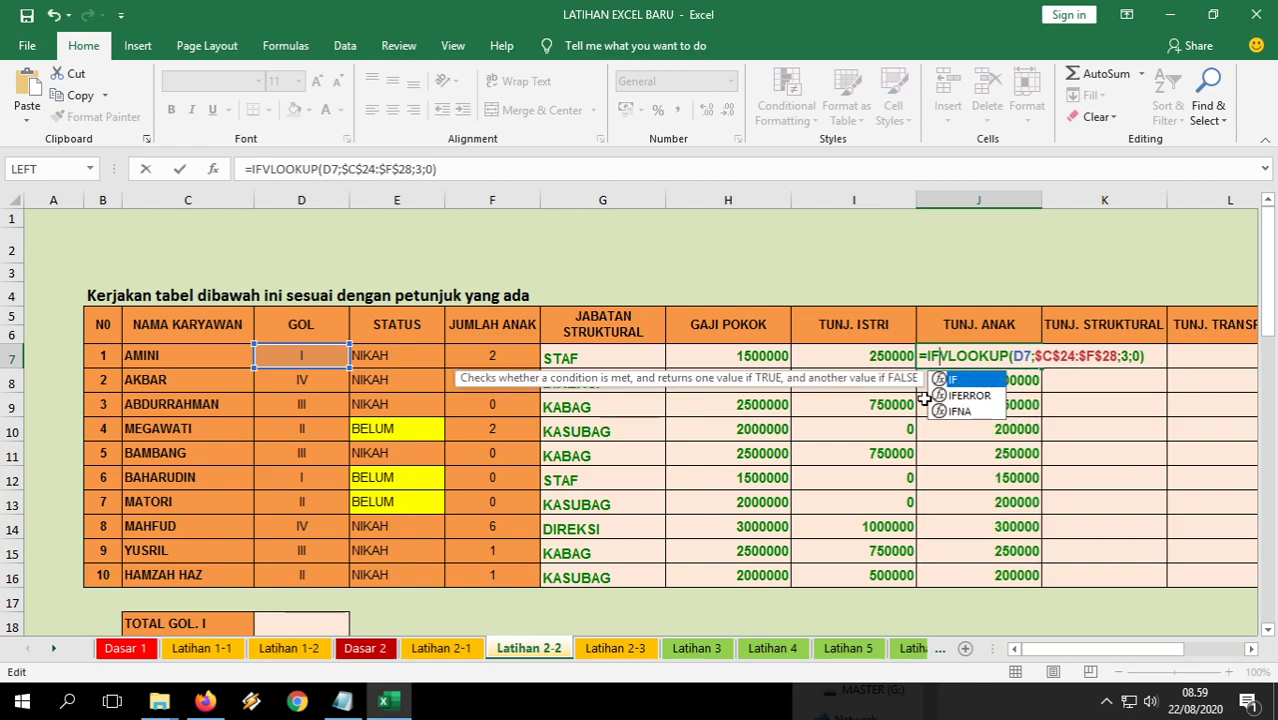
pyautogui.write('and(')
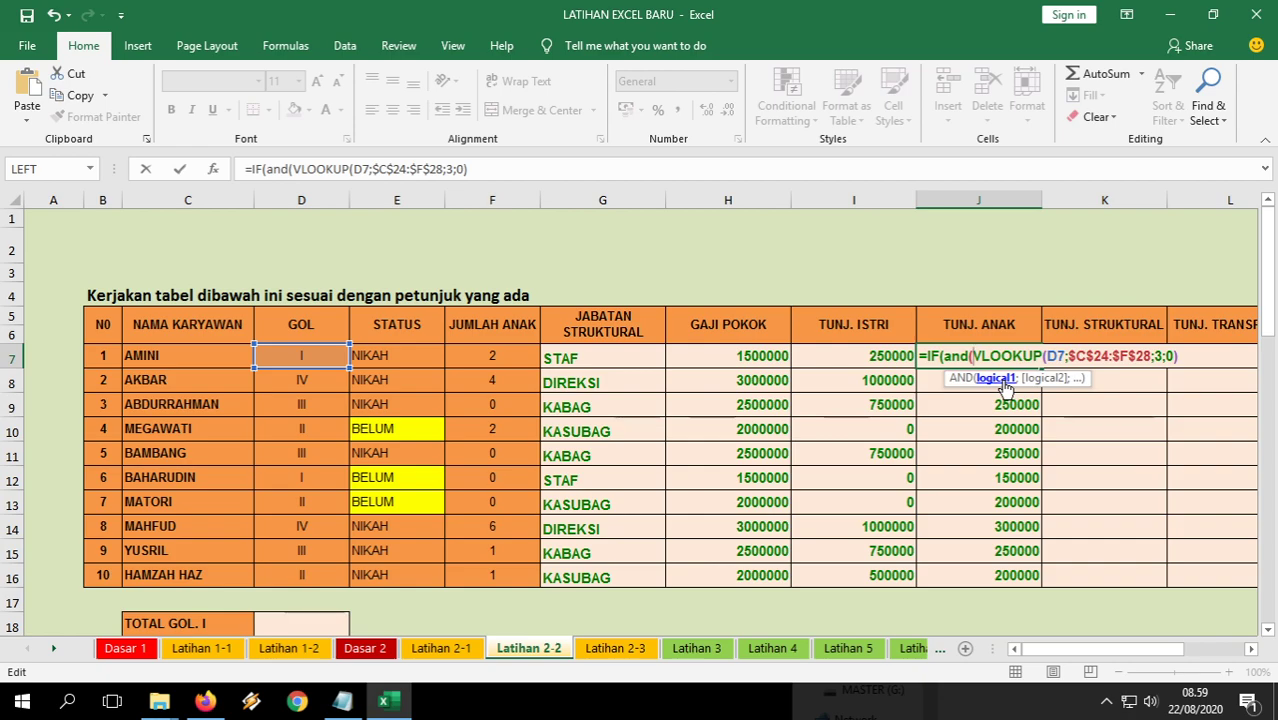
pyautogui.click(407, 356)
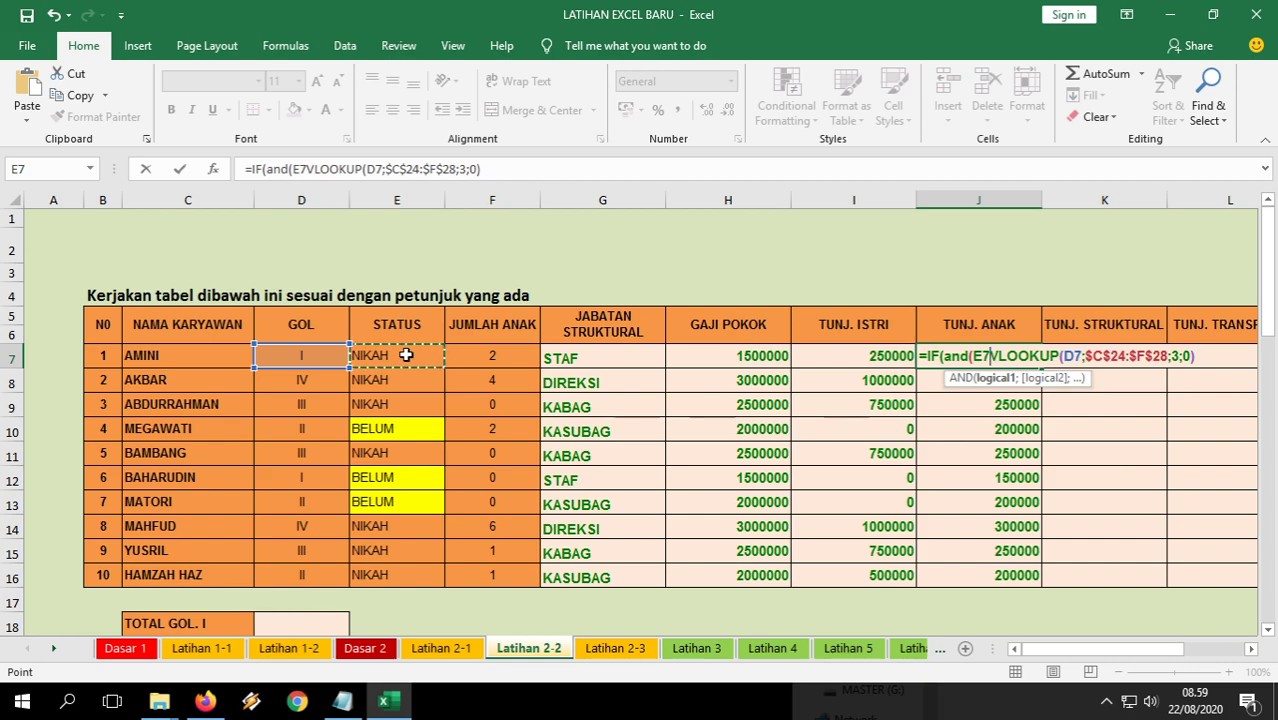
pyautogui.write('="NIKAH"')
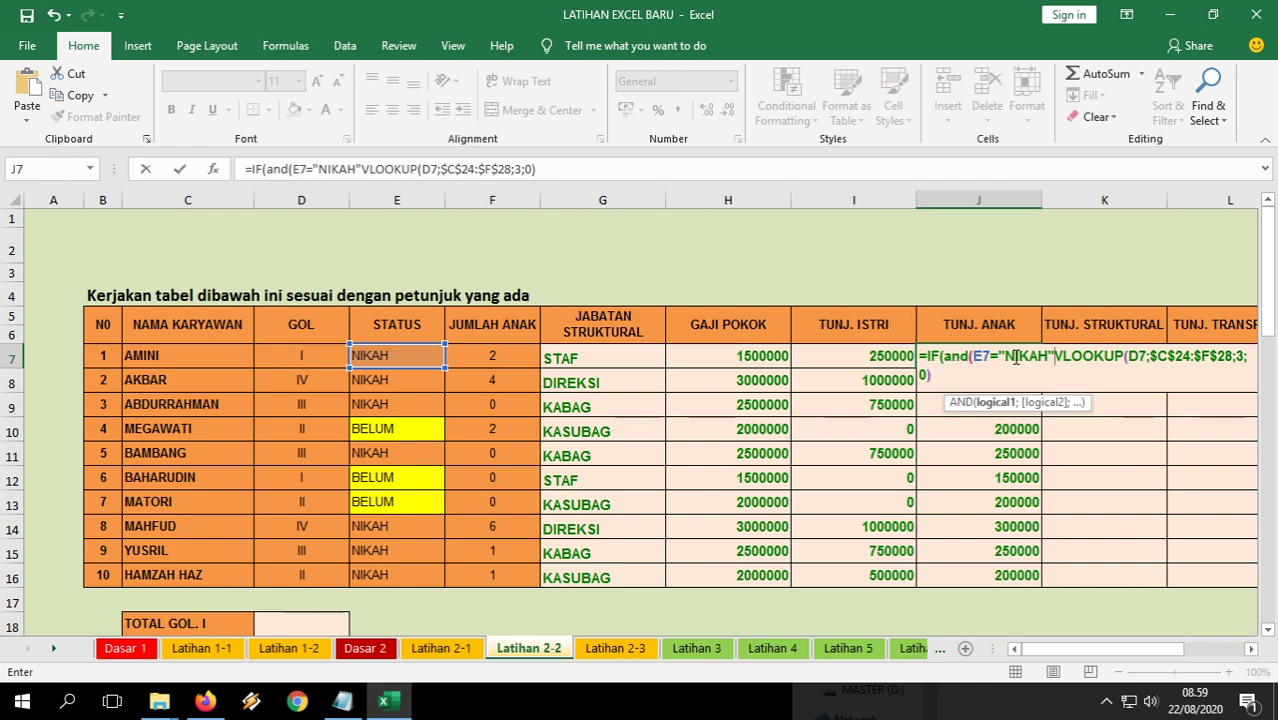
pyautogui.moveTo(1029, 358); pyautogui.dragTo(993, 355)
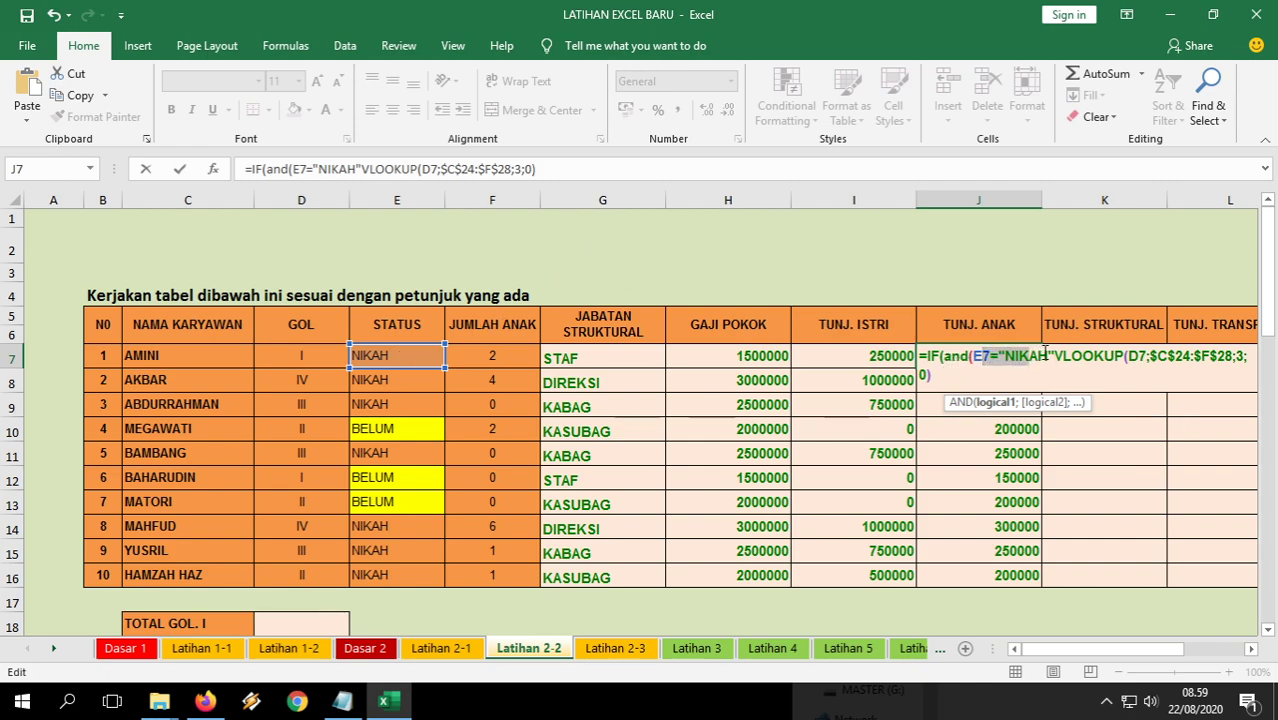
pyautogui.click(1052, 357)
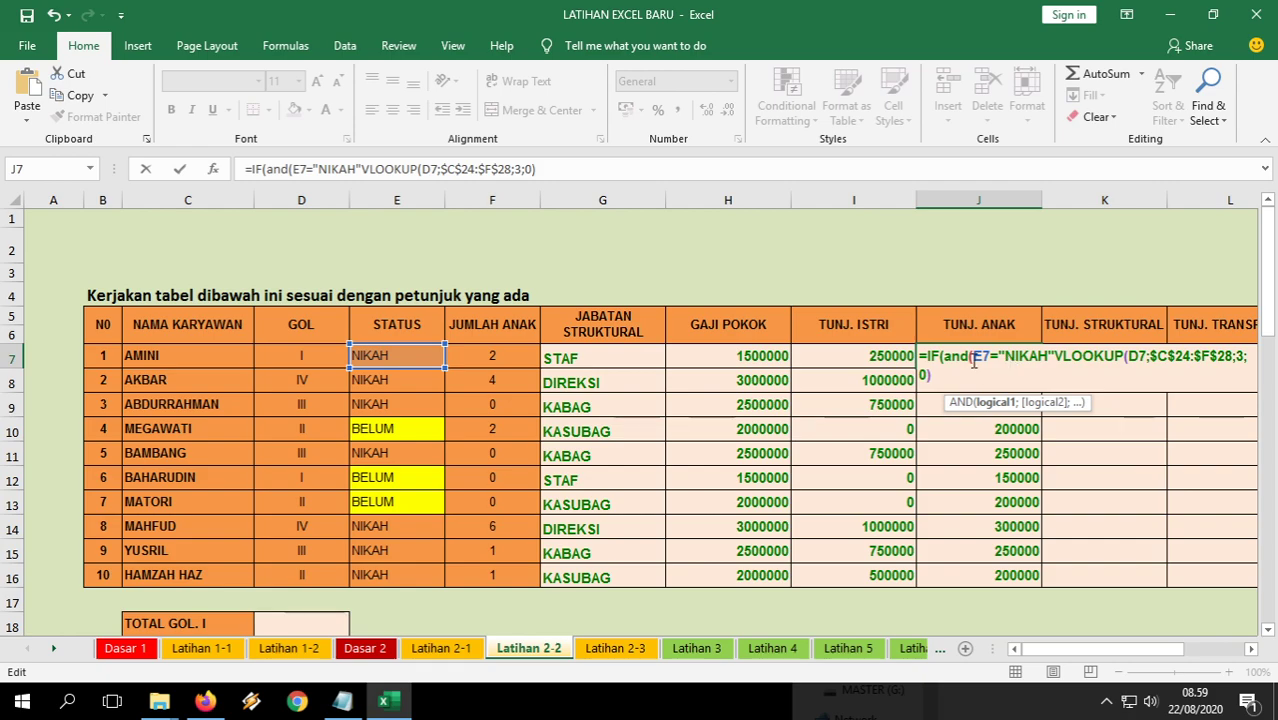
# Add F7<=3 as the second AND condition in J7, close the AND, and make the VLOOKUP the true result.
pyautogui.write(';')
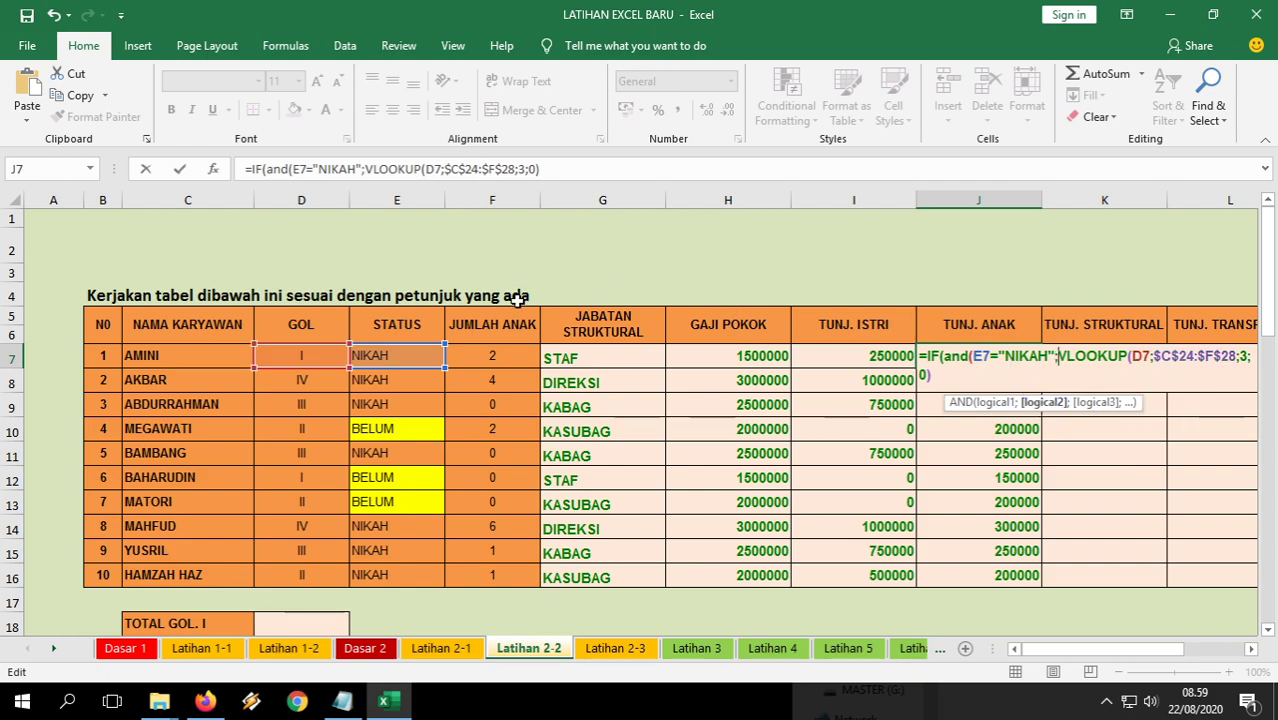
pyautogui.click(493, 355)
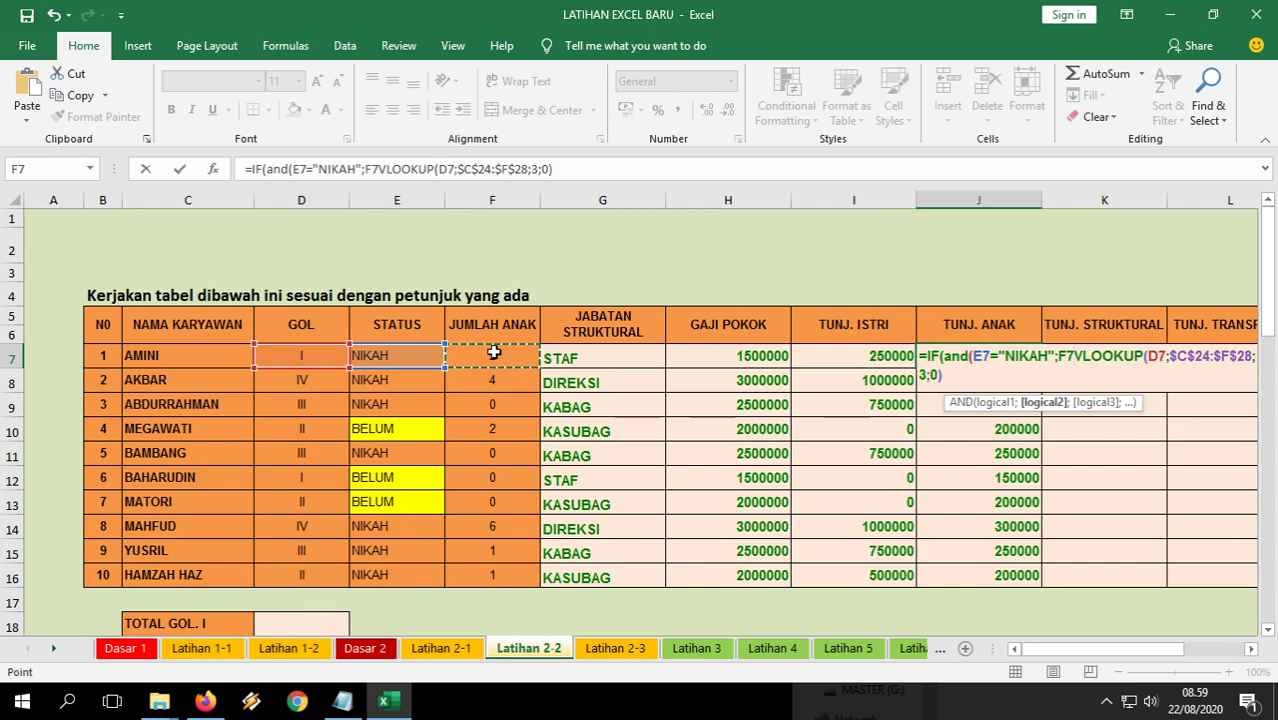
pyautogui.write('<=3')
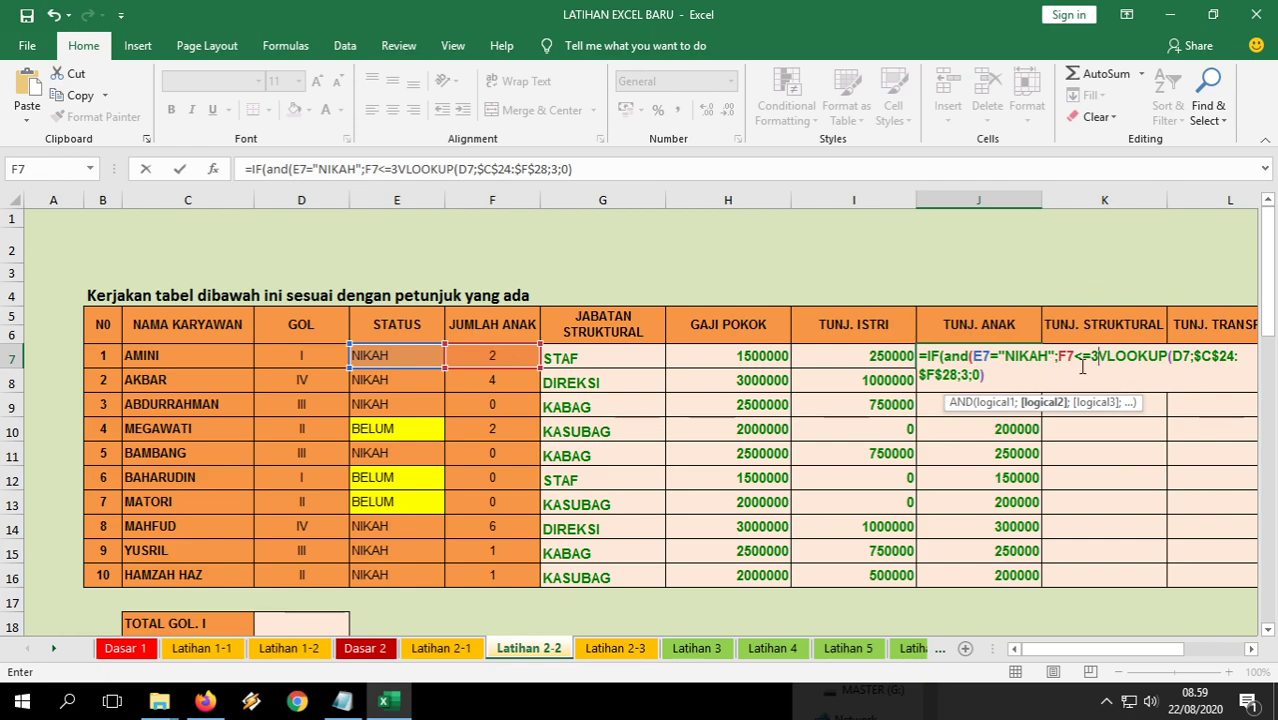
pyautogui.write(')')
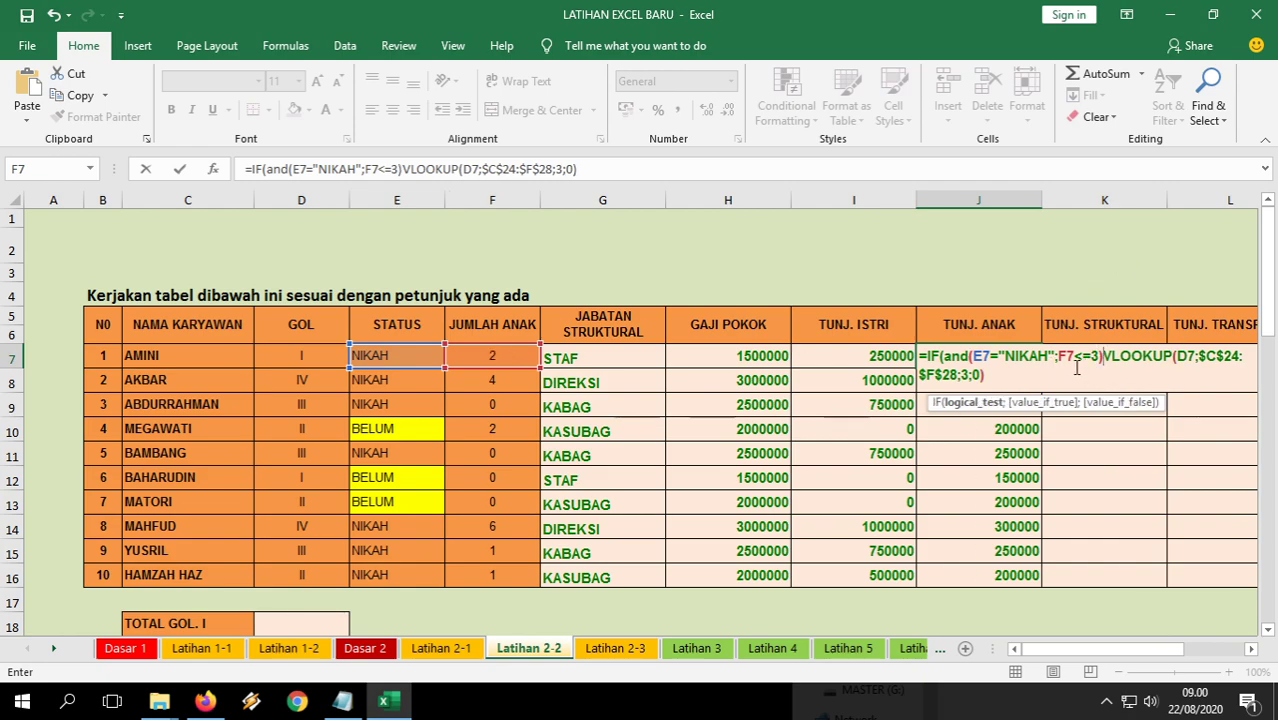
pyautogui.write(';')
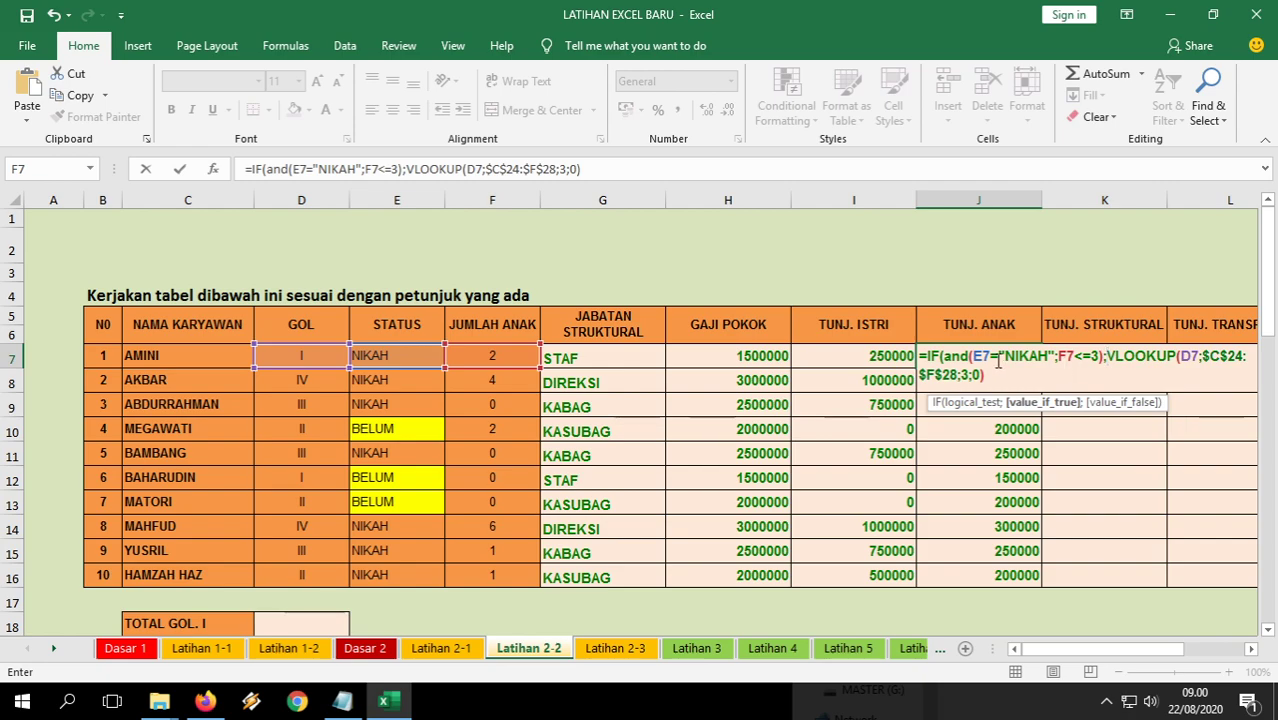
pyautogui.moveTo(973, 358); pyautogui.dragTo(1098, 358)
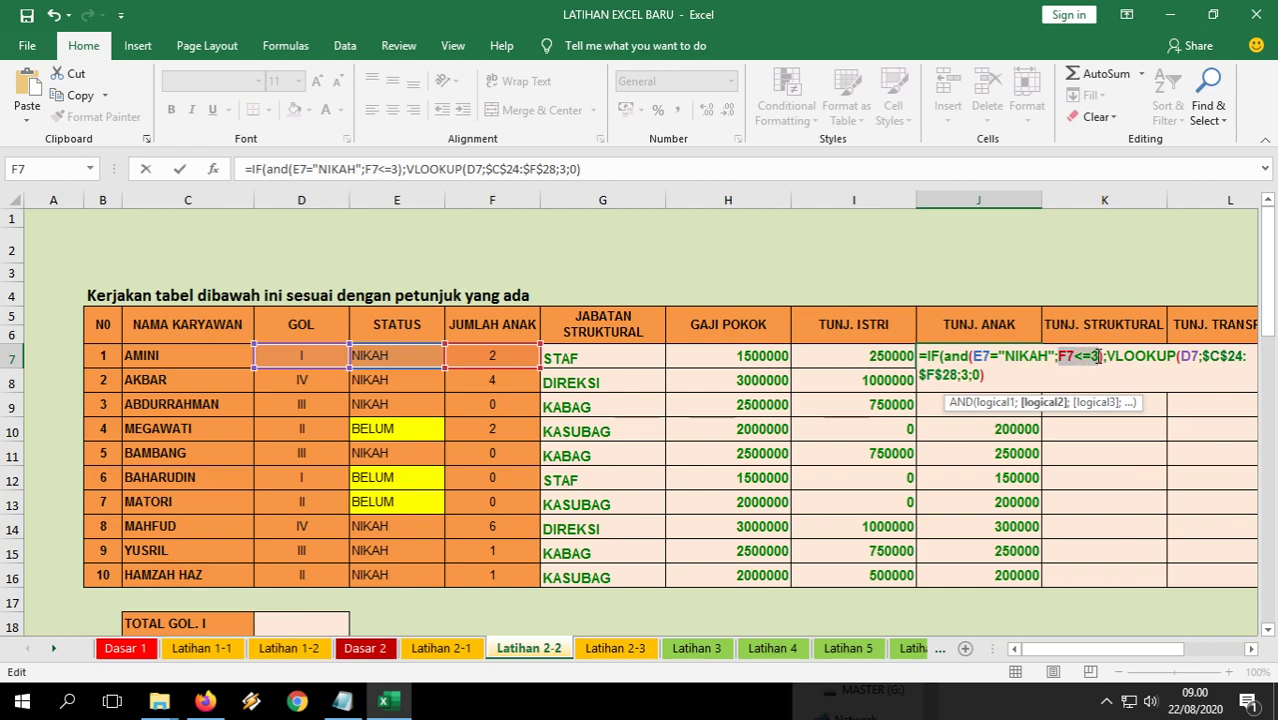
pyautogui.click(1099, 356)
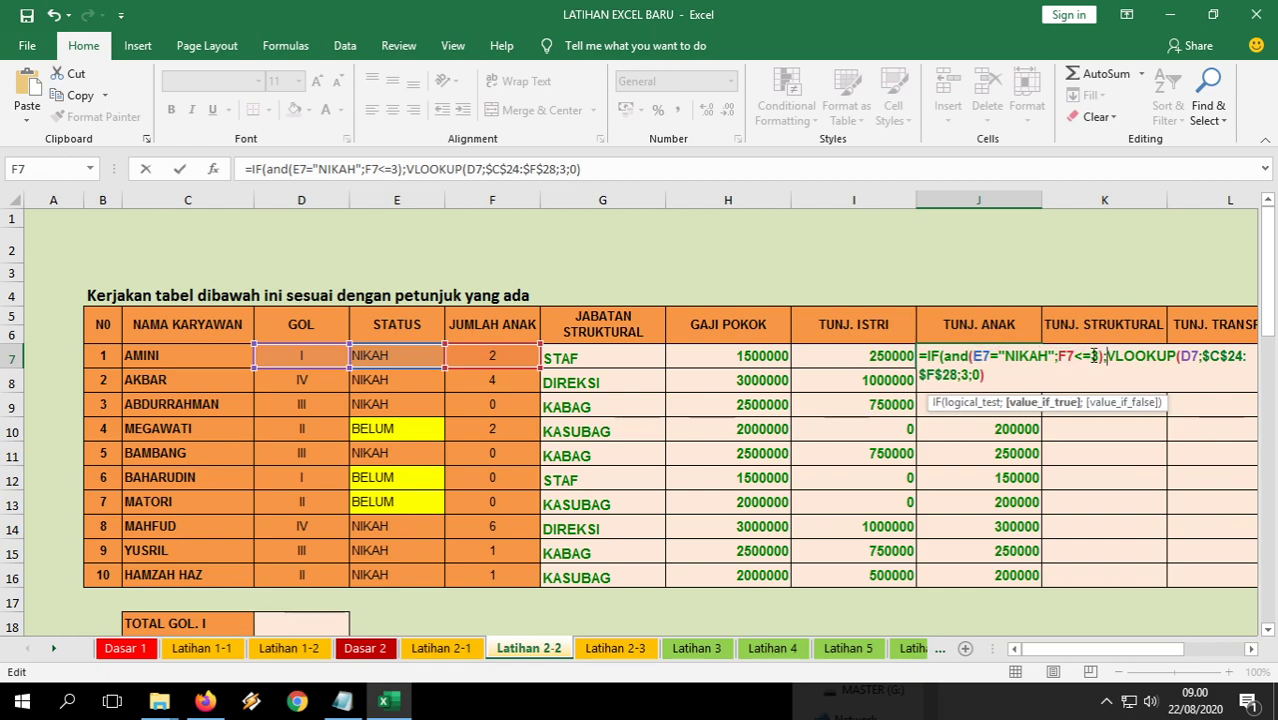
# Multiply the VLOOKUP in the true result of J7 by the number of children in F7, following the child-allowance rule.
pyautogui.scroll(-7, 710, 445)
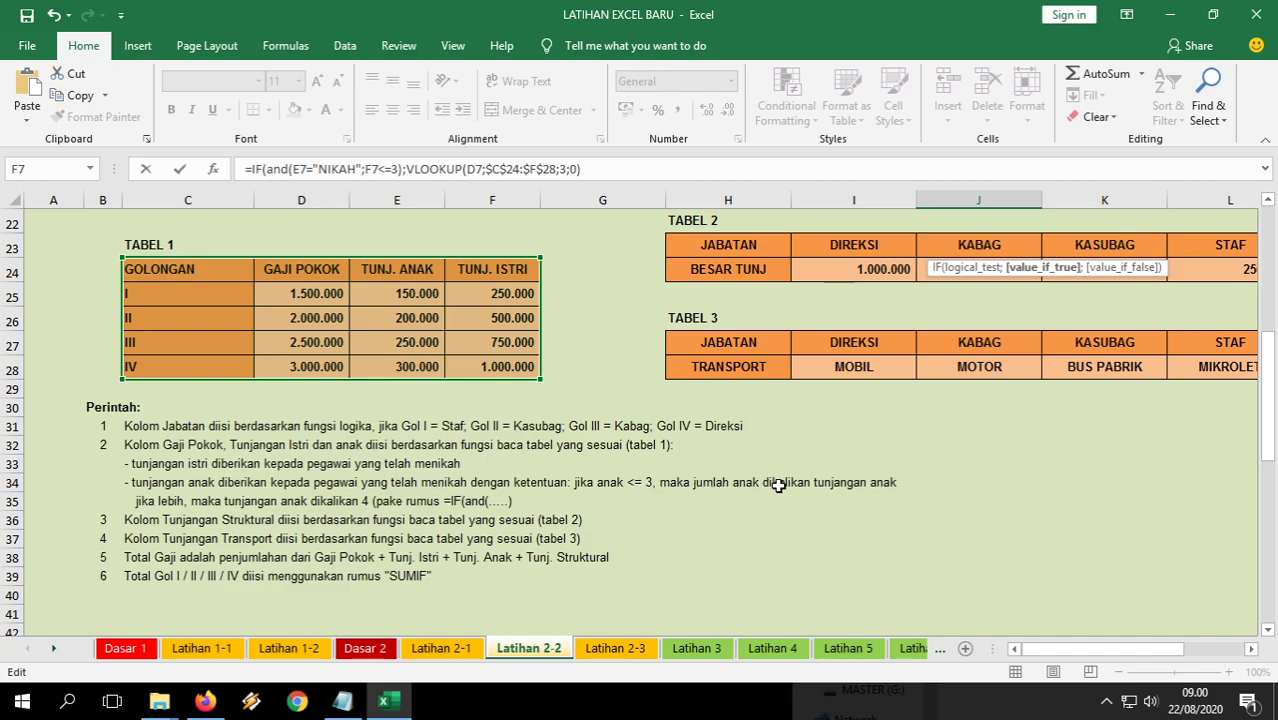
pyautogui.scroll(7, 1080, 488)
pyautogui.scroll(1, 1080, 488)
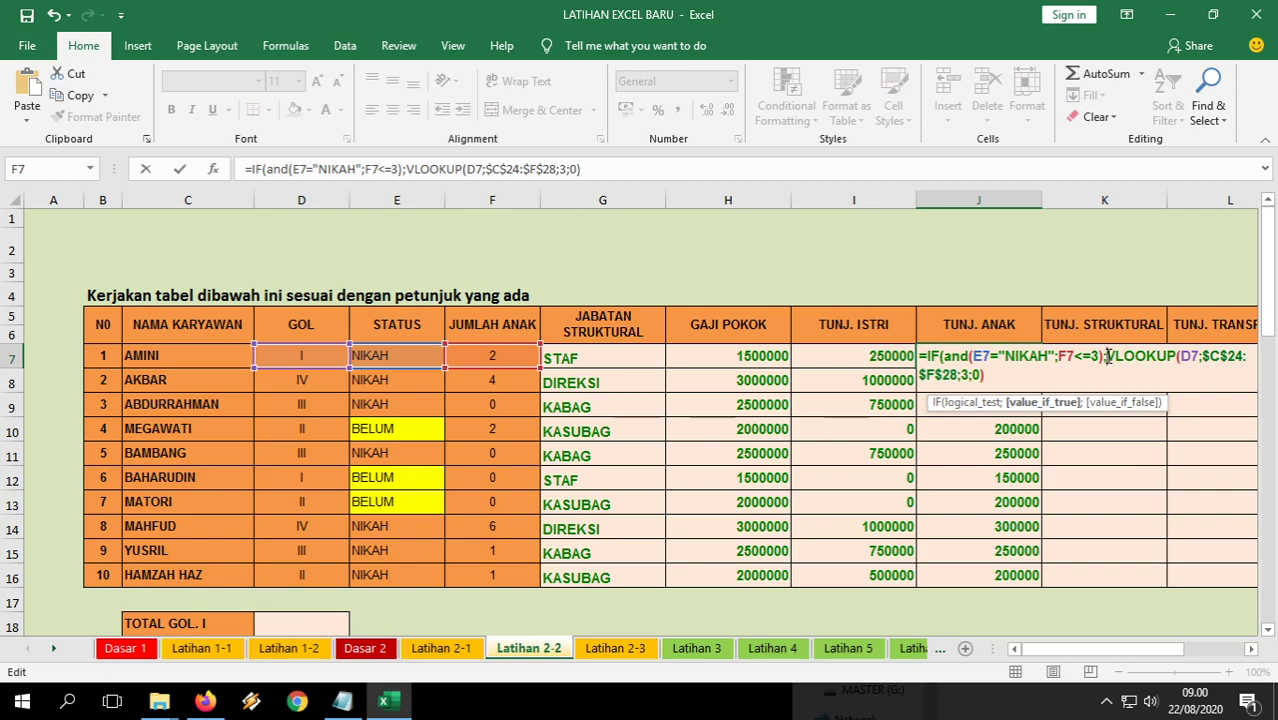
pyautogui.click(496, 355)
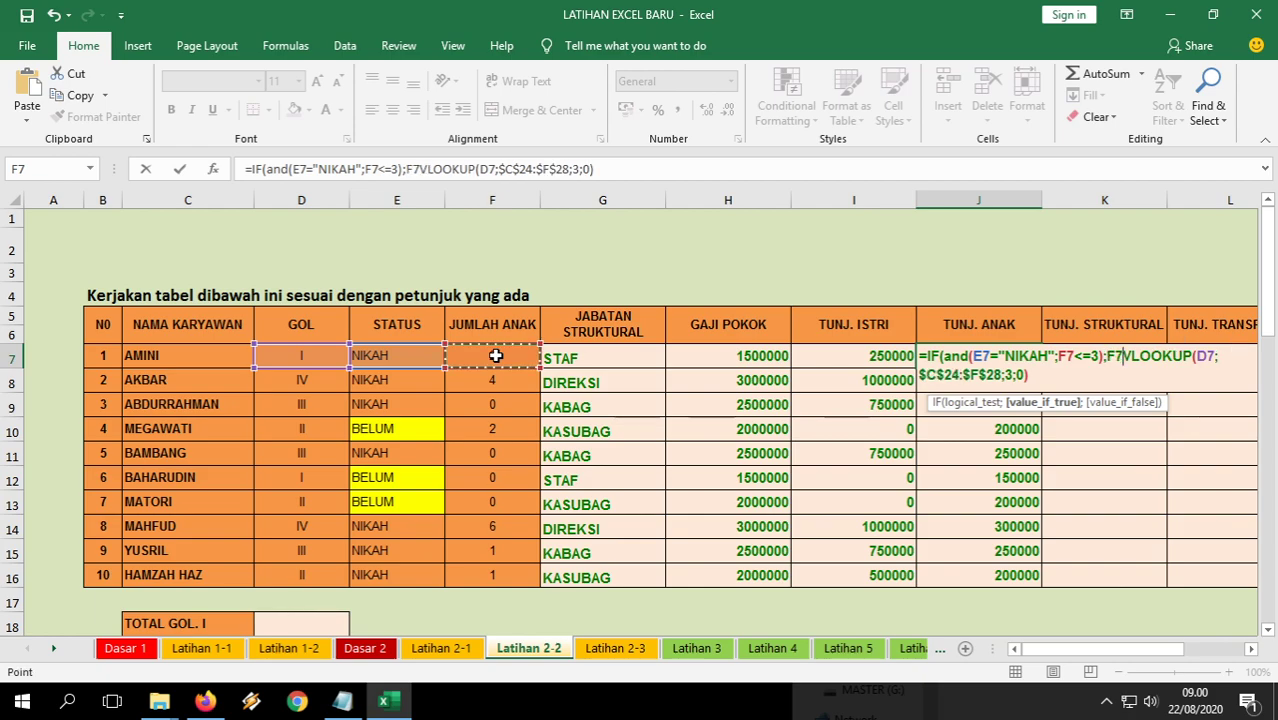
pyautogui.write('*')
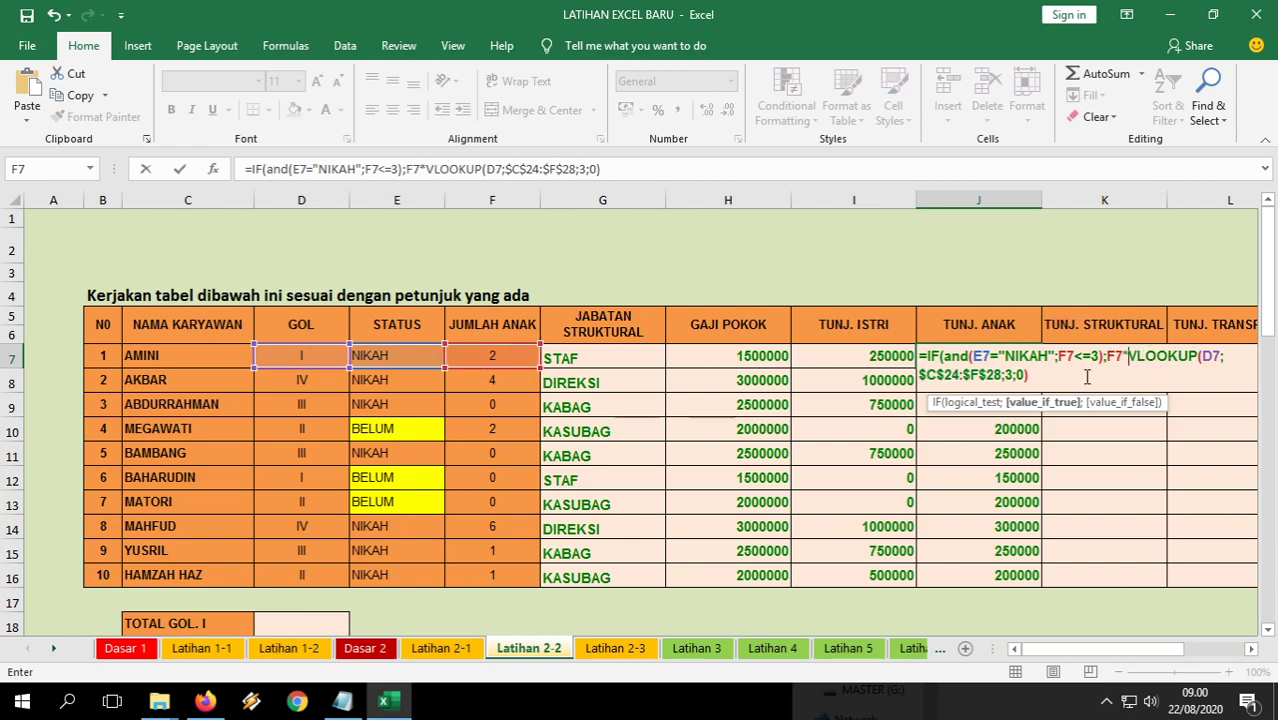
# Add a second IF as the false result of the J7 formula, testing AND(E7="NIKAH";F7>3).
pyautogui.click(1048, 376)
pyautogui.write(';IF')
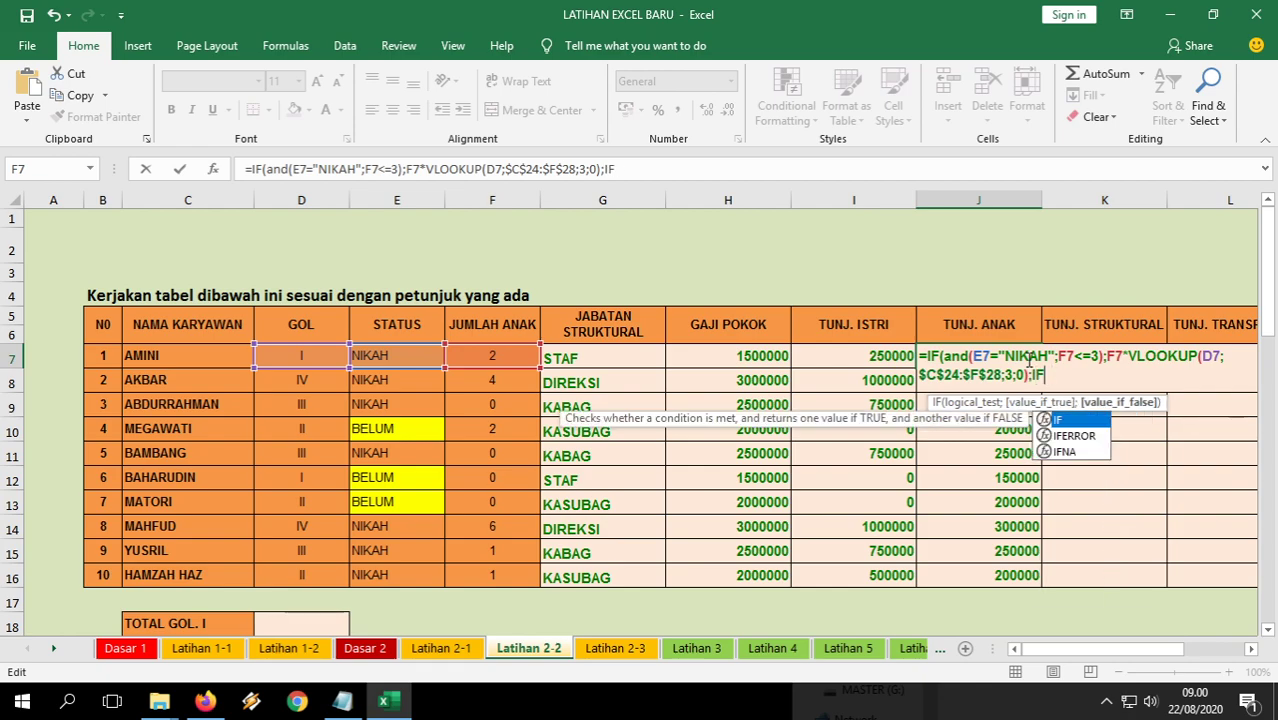
pyautogui.write('(and(')
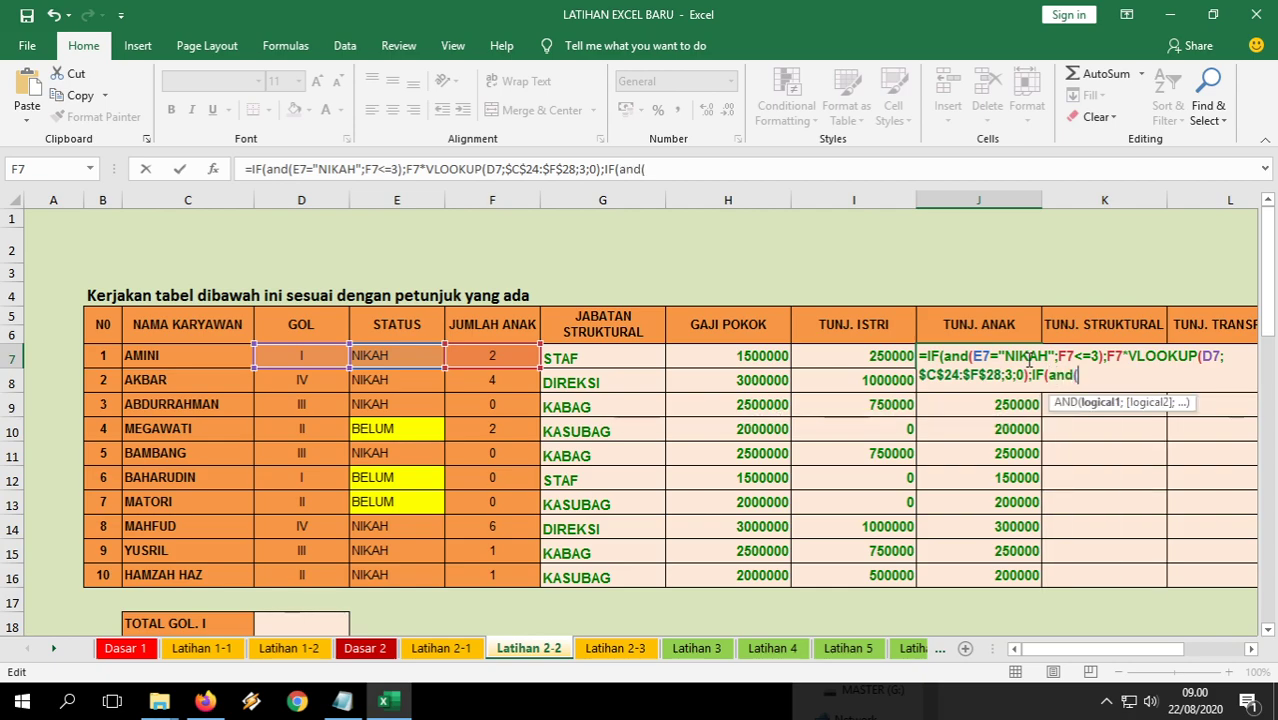
pyautogui.click(411, 358)
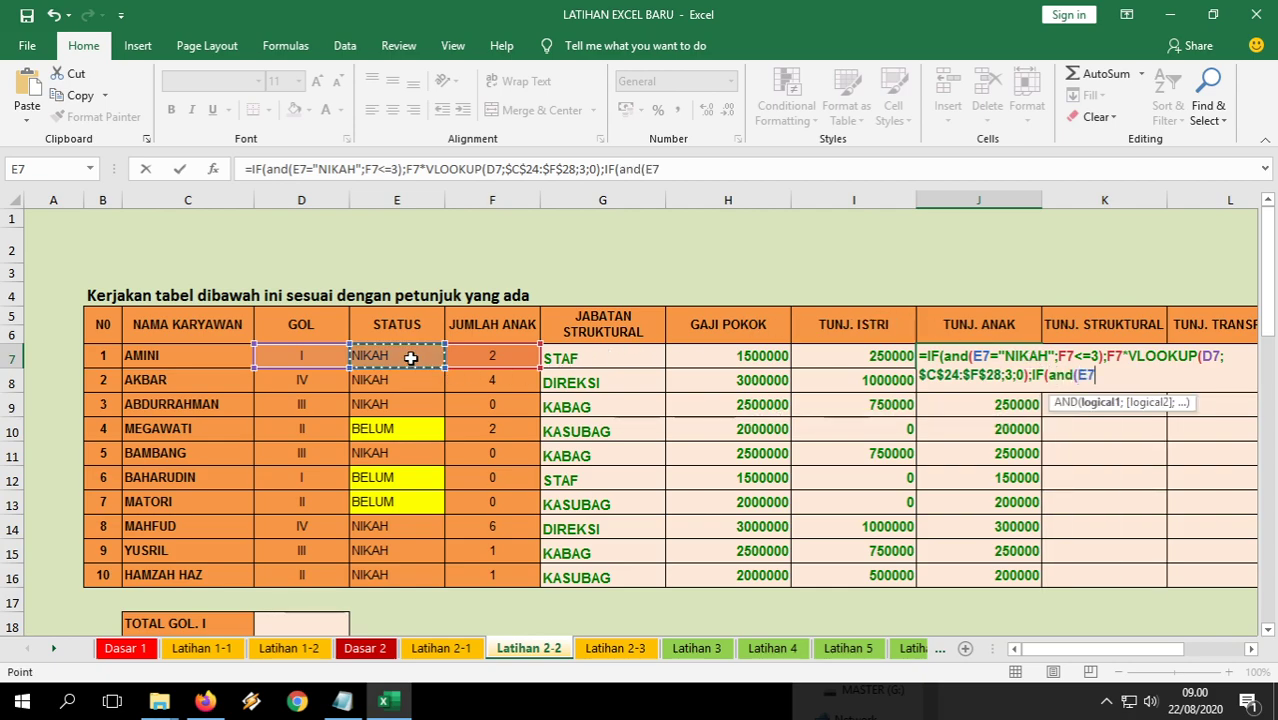
pyautogui.write('="NIKAH";')
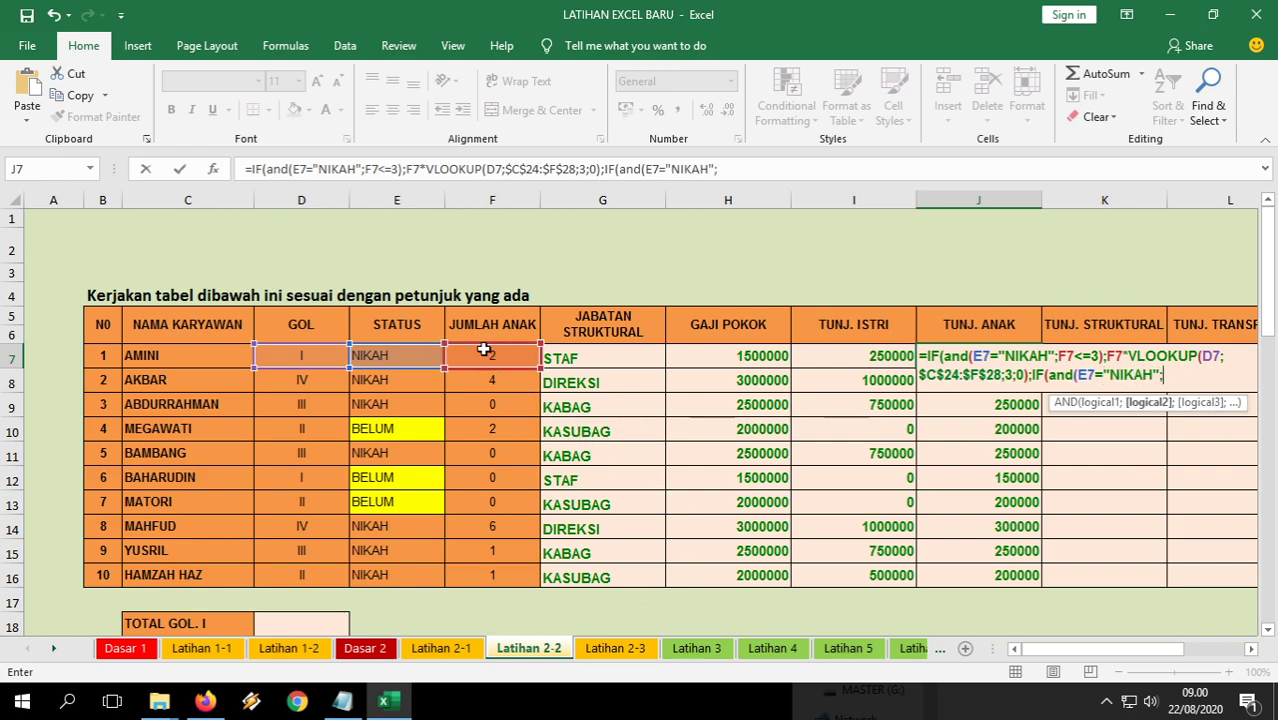
pyautogui.click(482, 356)
pyautogui.write('>3')
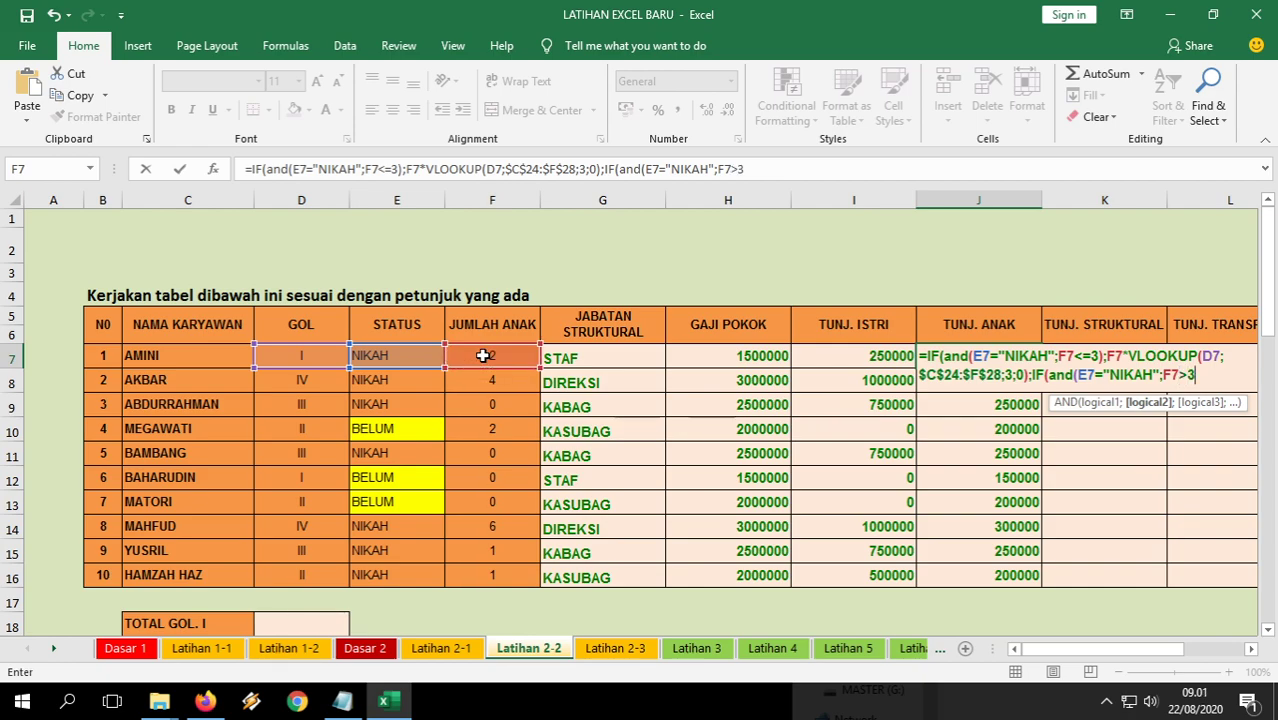
pyautogui.write(')')
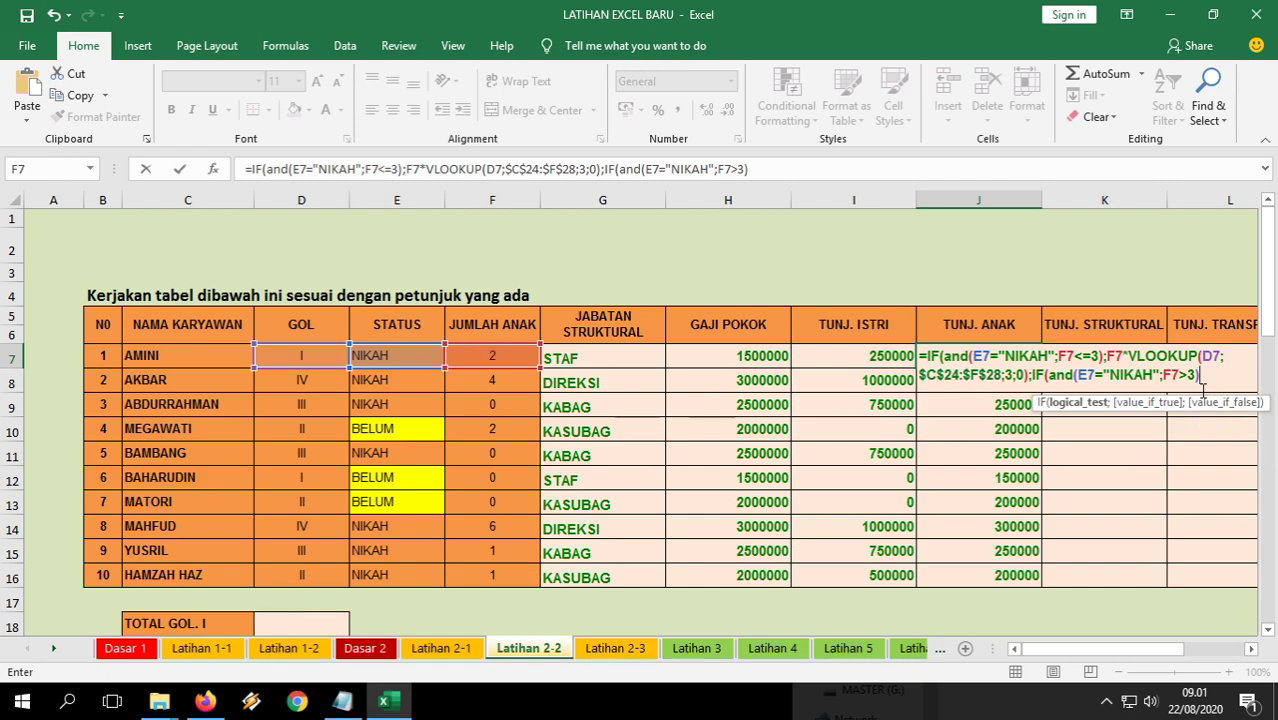
pyautogui.write(';')
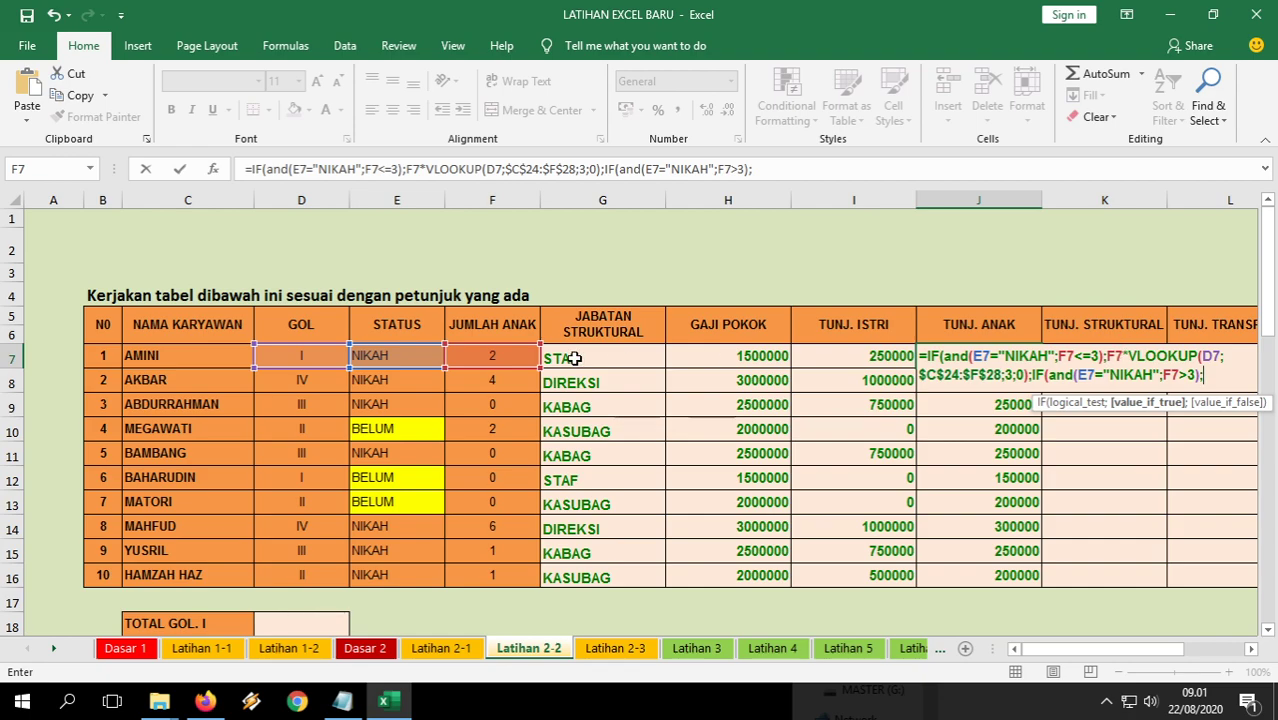
# Following the child-allowance rule, enter 4*VLOOKUP(D7;$C$24:$F$28;3;0) as the true result of the nested IF in J7.
pyautogui.scroll(-8, 562, 450)
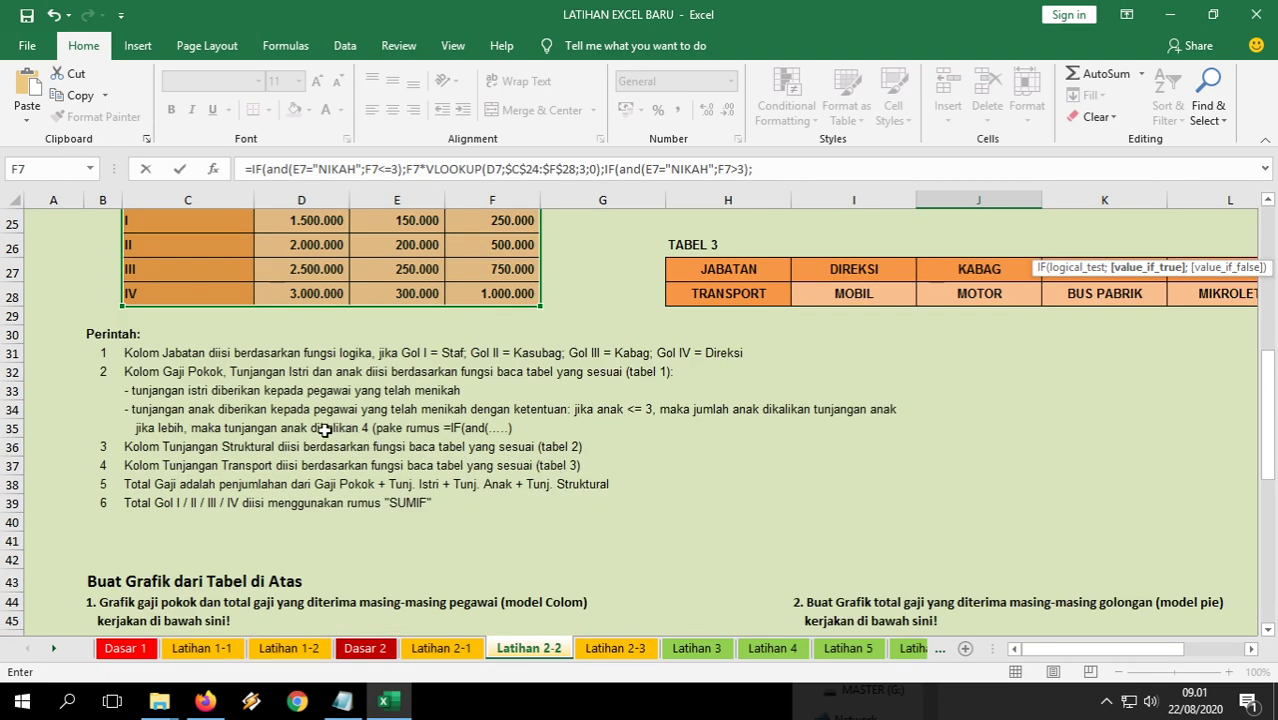
pyautogui.scroll(5, 988, 436)
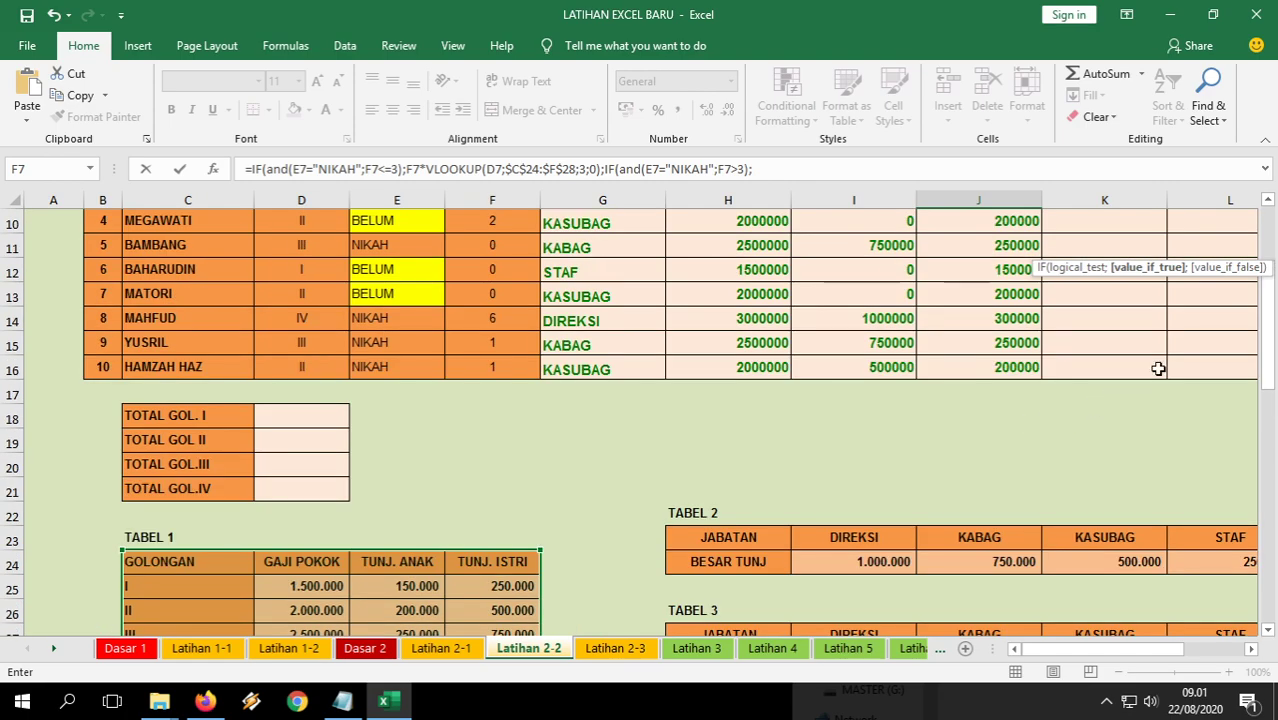
pyautogui.scroll(3, 1158, 369)
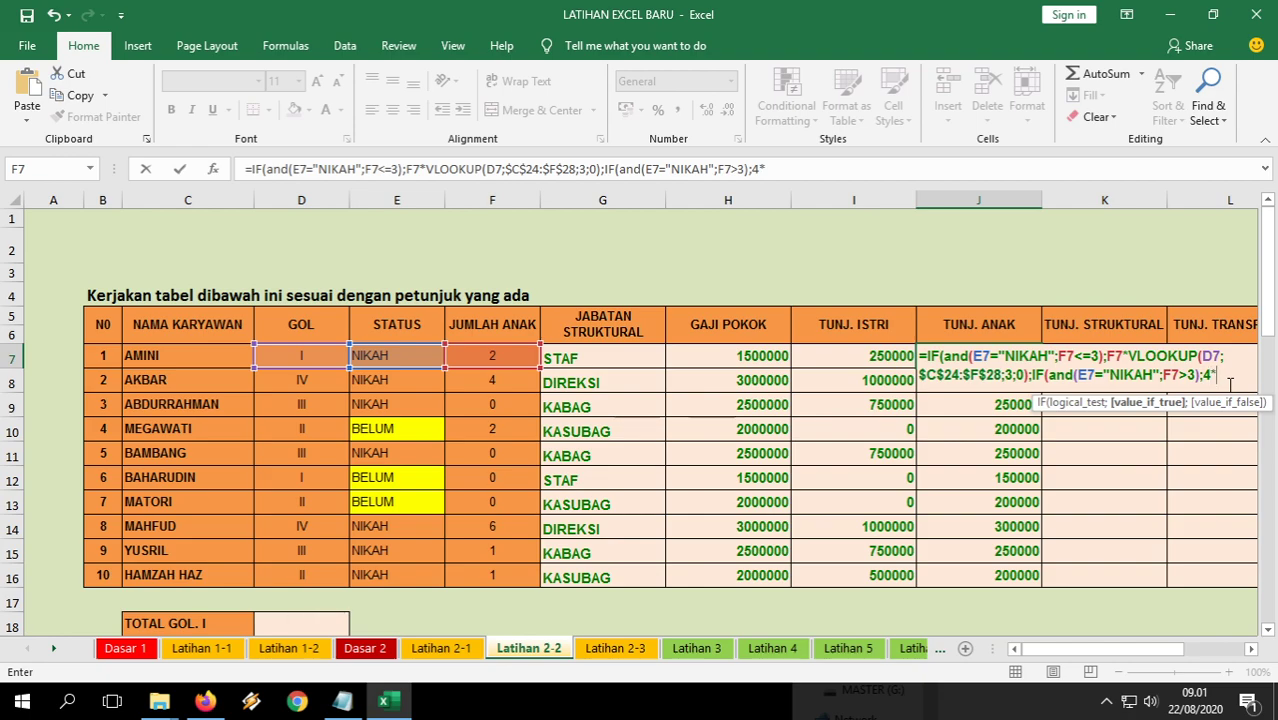
pyautogui.write('vlookup(')
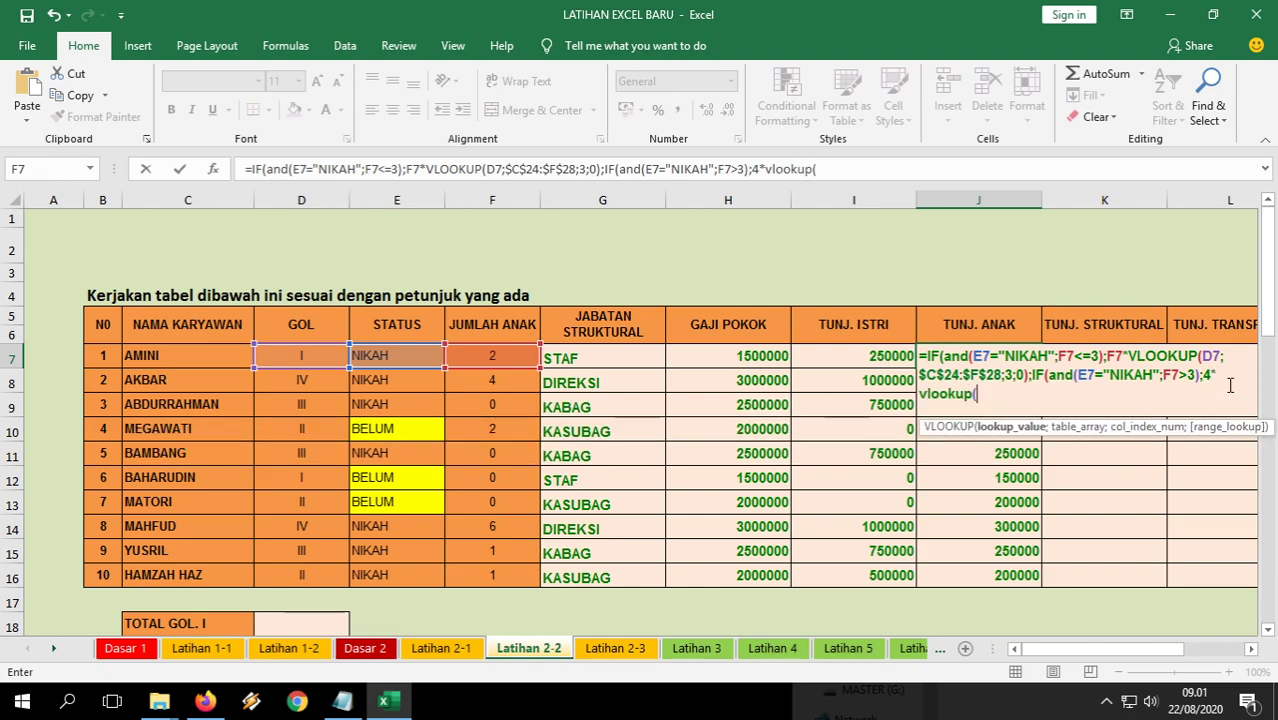
pyautogui.click(291, 355)
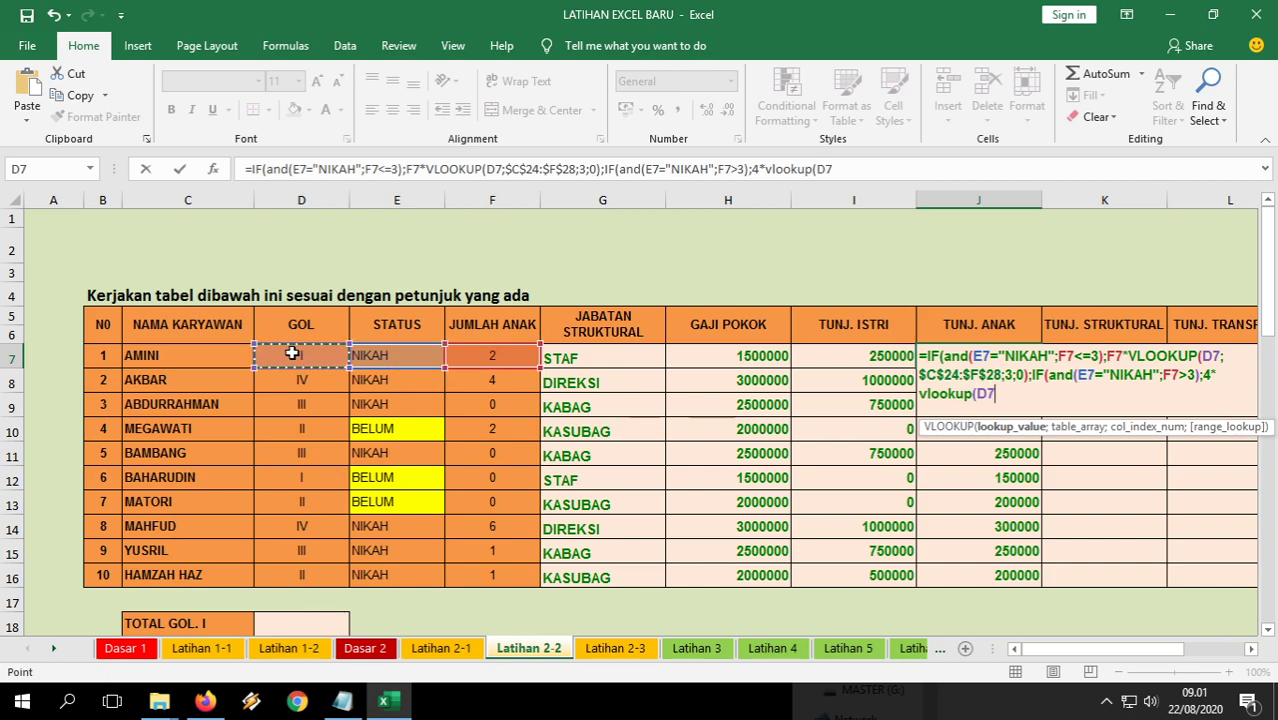
pyautogui.write(';')
pyautogui.scroll(-5, 399, 480)
pyautogui.moveTo(205, 418); pyautogui.dragTo(490, 515)
pyautogui.press('F4')
pyautogui.write(';3;')
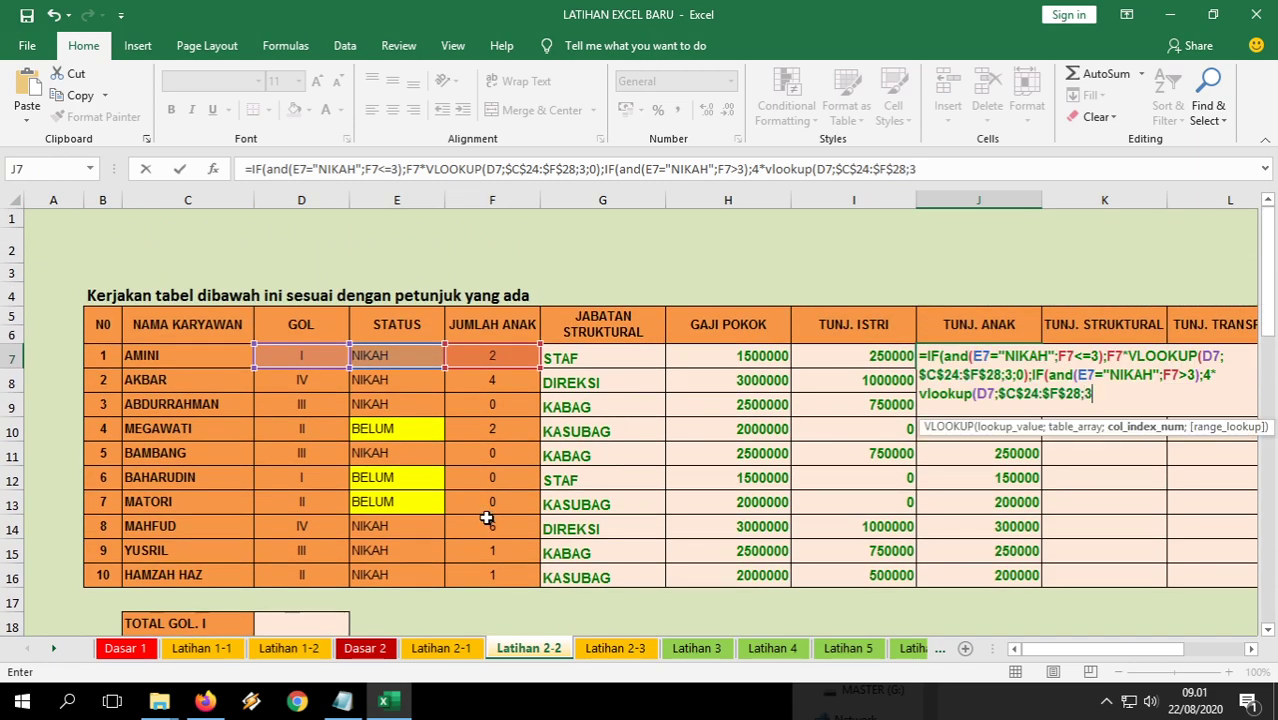
pyautogui.write('0')
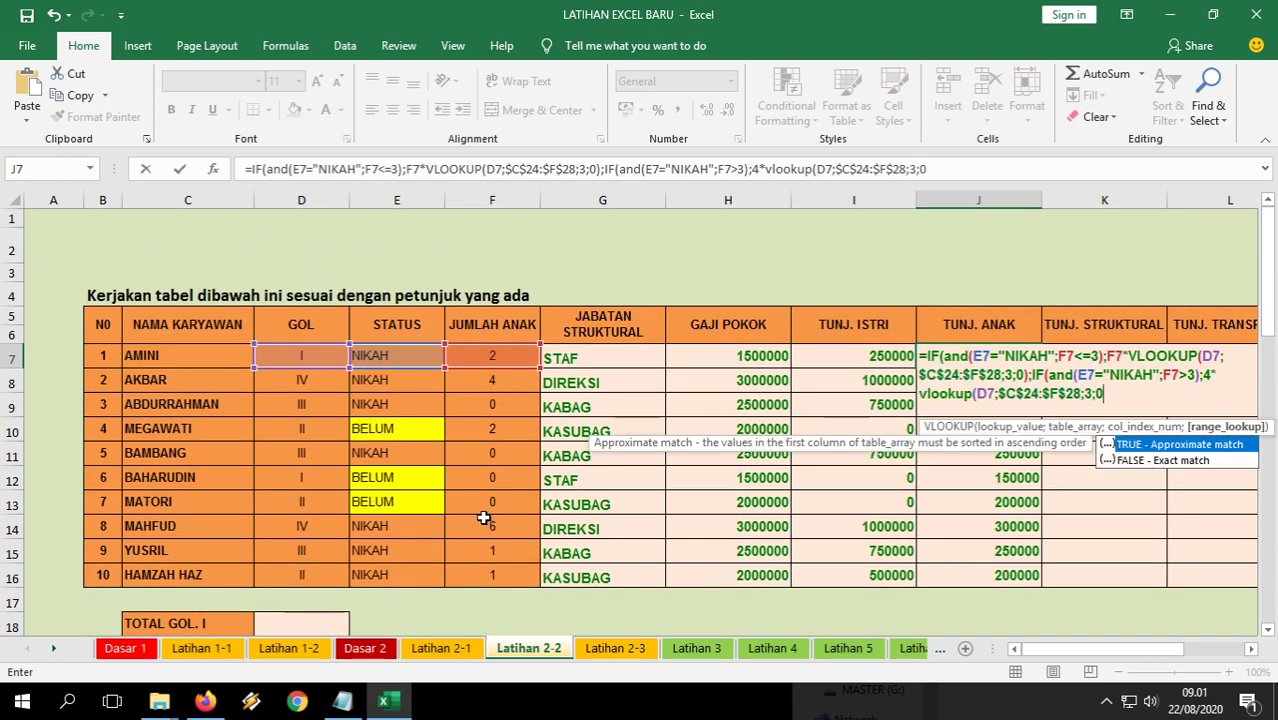
pyautogui.write(')')
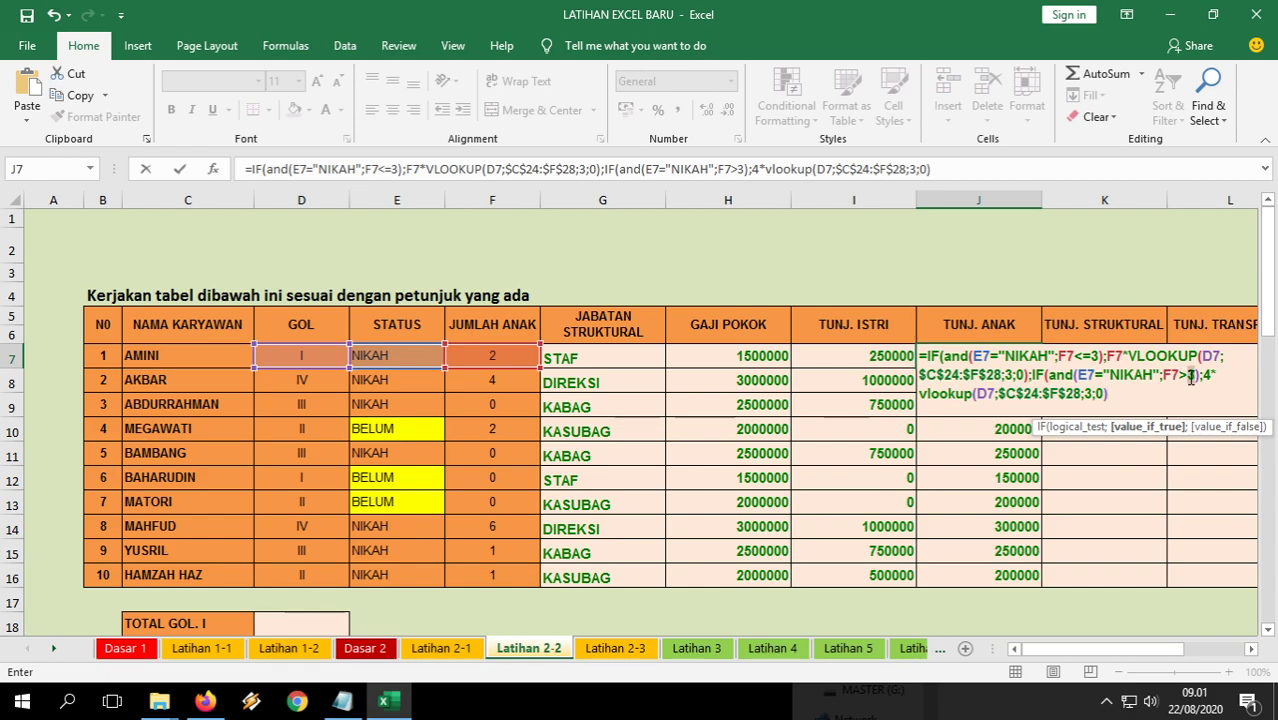
# Finish the J7 formula with 0 as the nested IF's false result and fill it down to J16.
pyautogui.moveTo(1146, 375); pyautogui.dragTo(1089, 374)
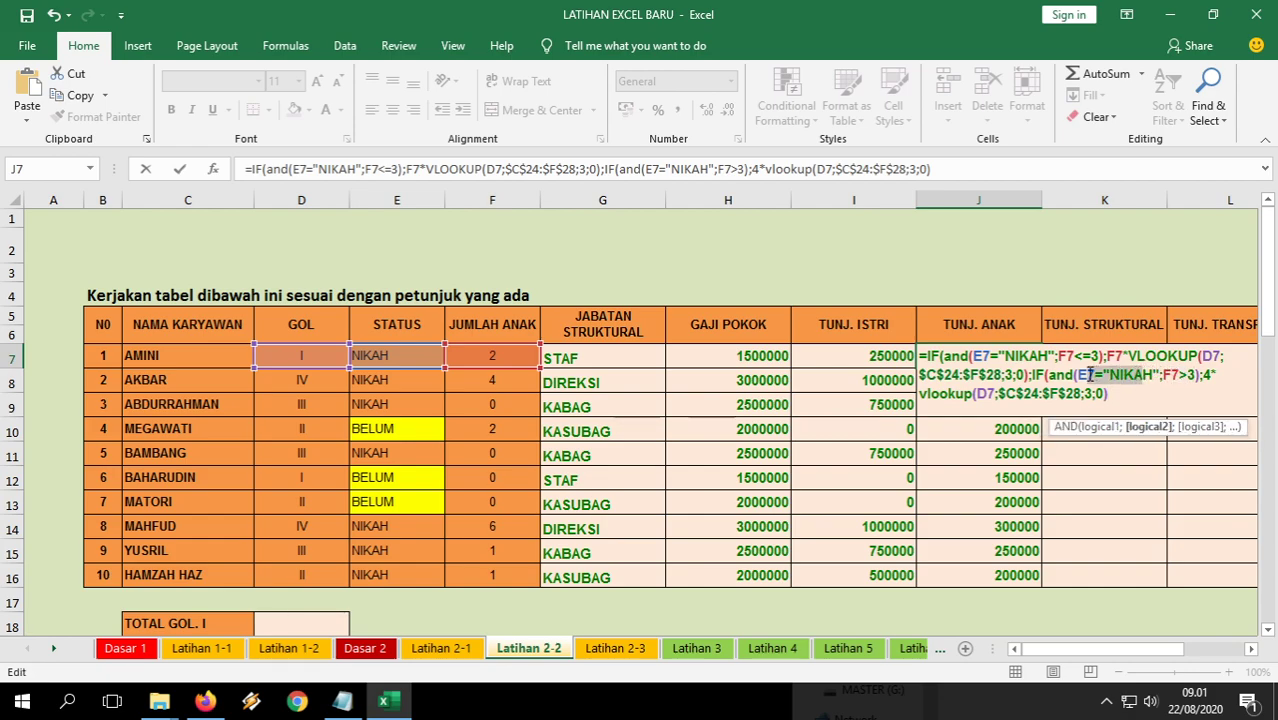
pyautogui.doubleClick(1206, 376)
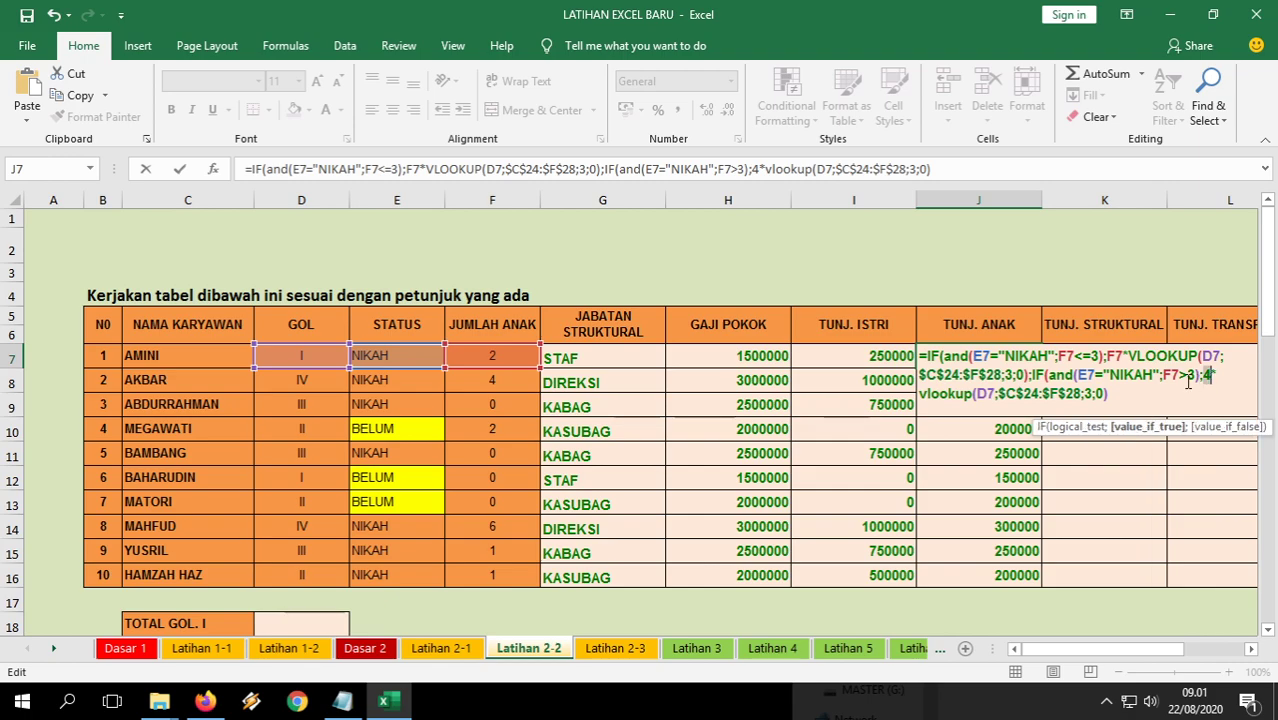
pyautogui.click(1119, 403)
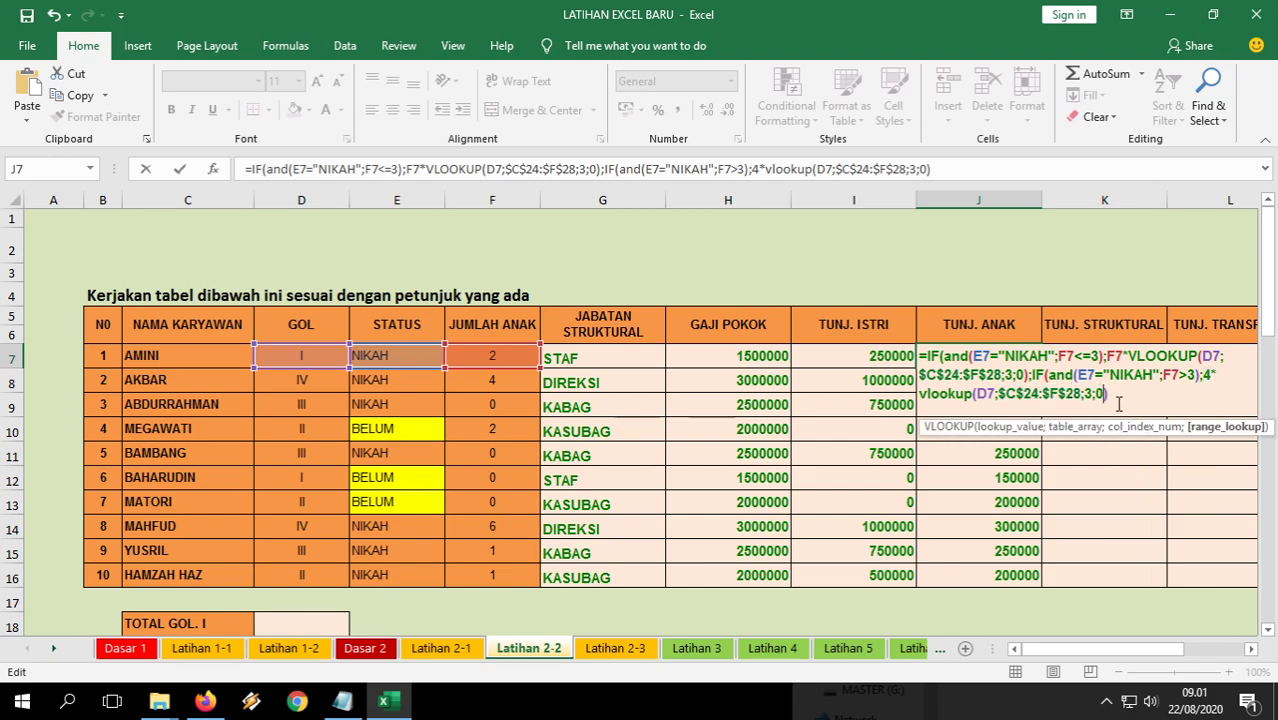
pyautogui.write(')')
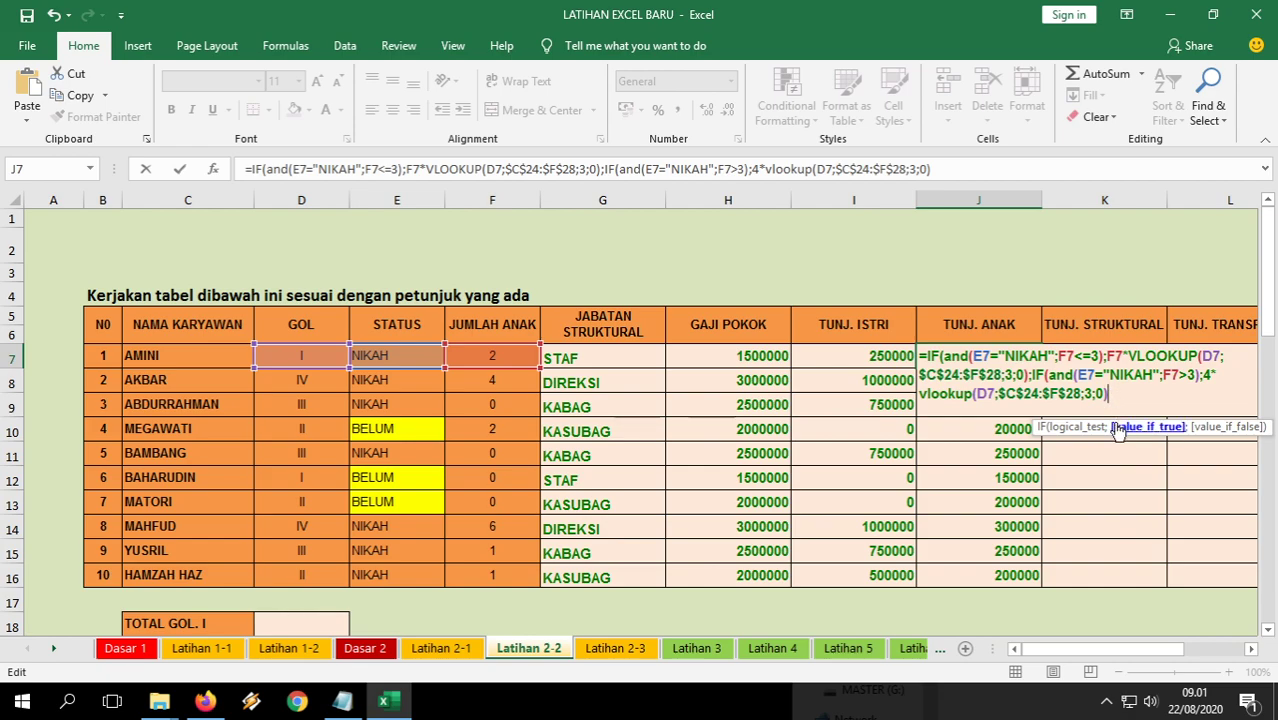
pyautogui.write(';0')
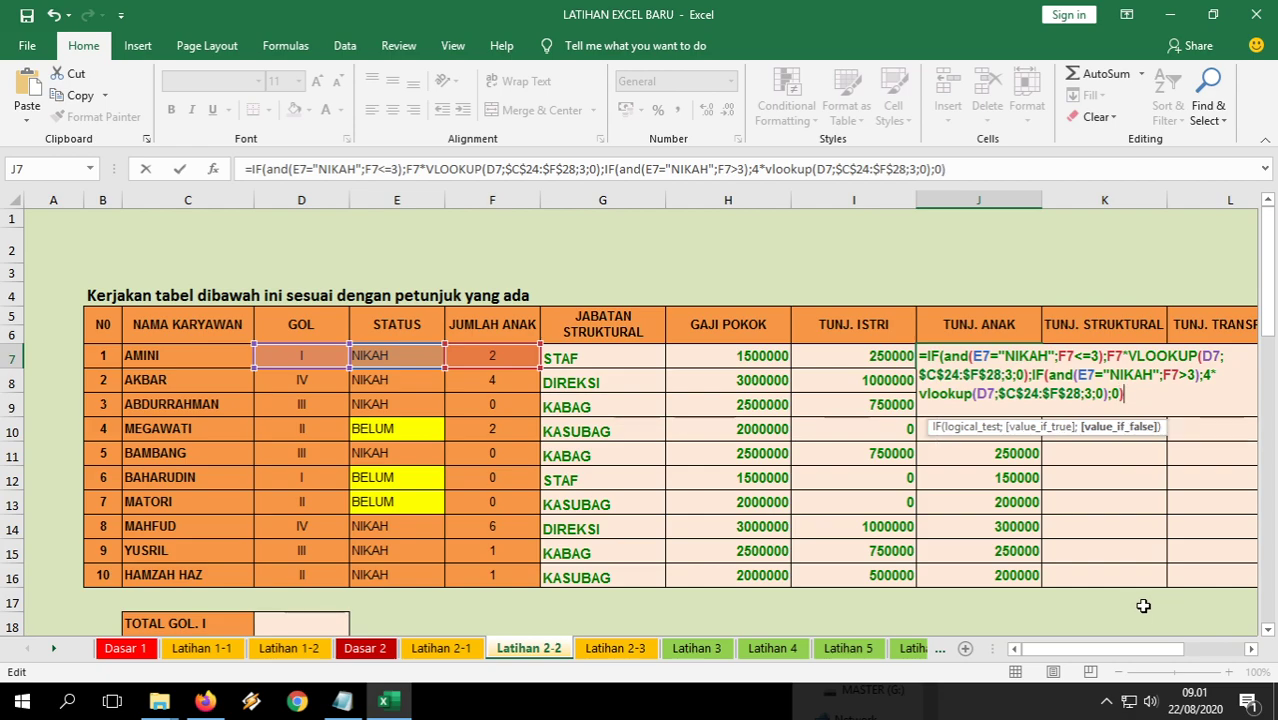
pyautogui.press('Return')
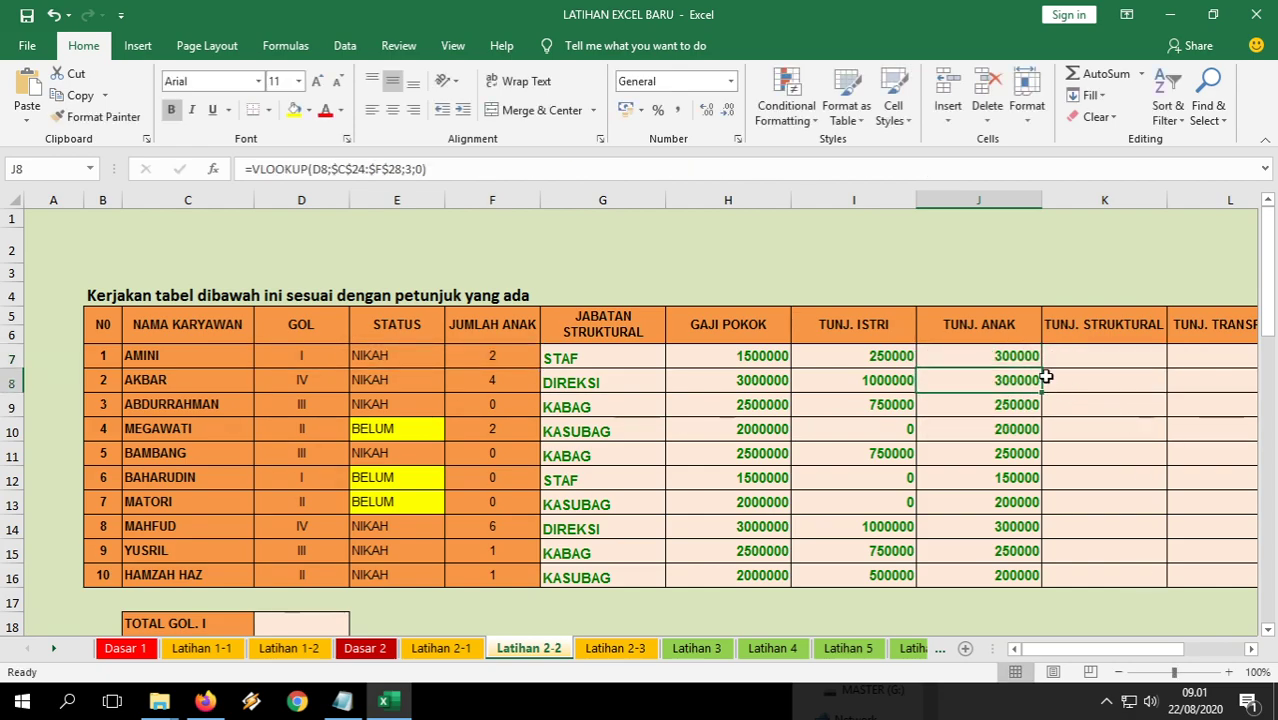
pyautogui.click(1025, 360)
pyautogui.moveTo(1041, 368); pyautogui.dragTo(1040, 582)
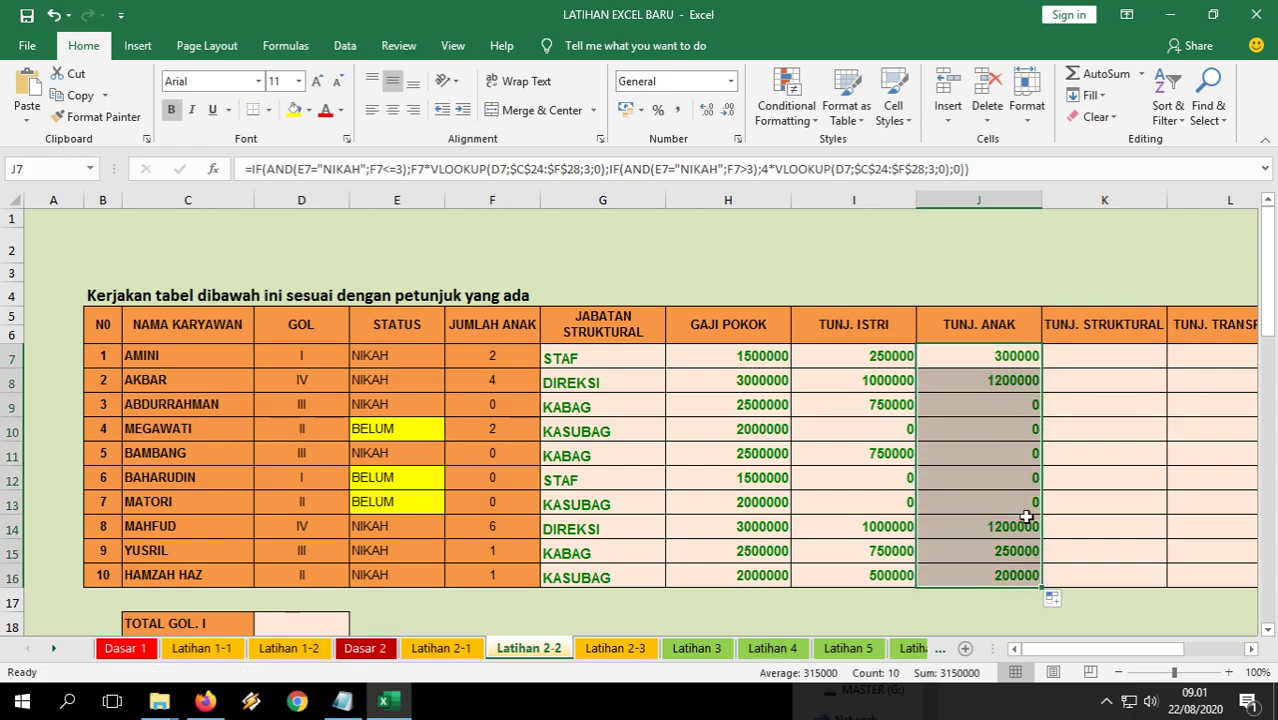
# Review the J7 formula part by part: both AND conditions, the F7 and 4 multipliers, the VLOOKUPs and the false result.
pyautogui.doubleClick(1008, 358)
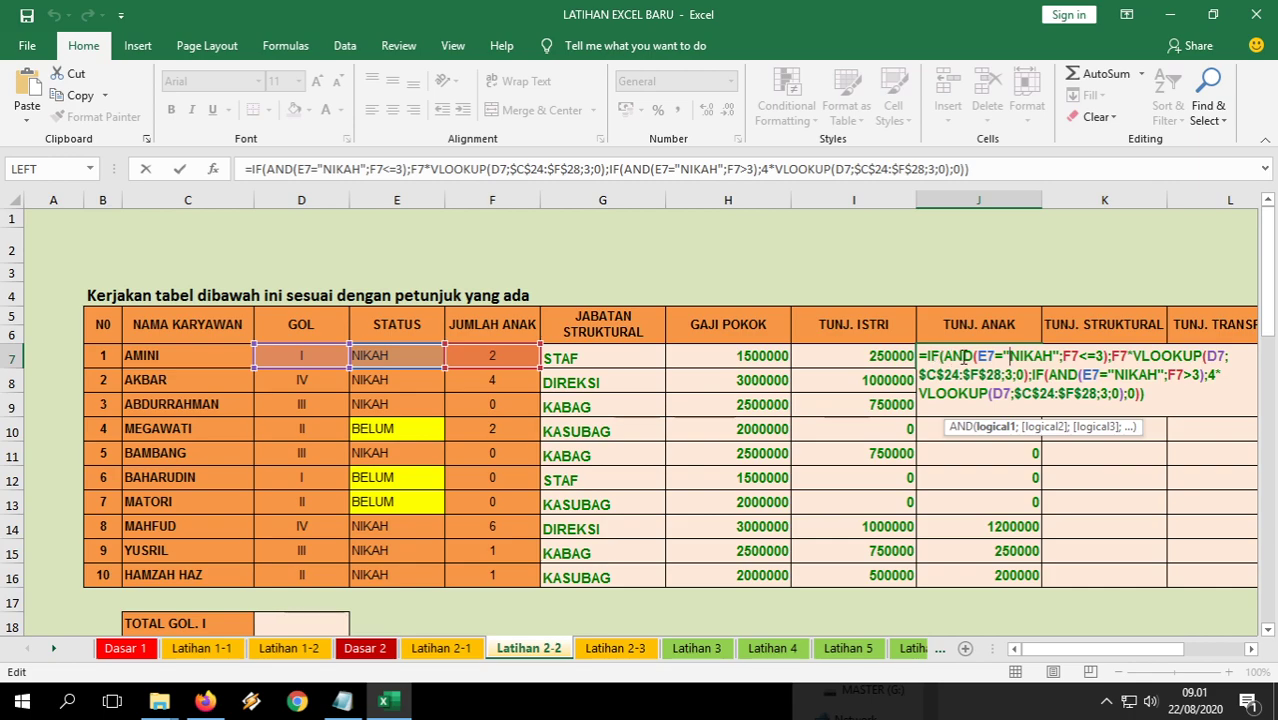
pyautogui.moveTo(958, 357); pyautogui.dragTo(1106, 357)
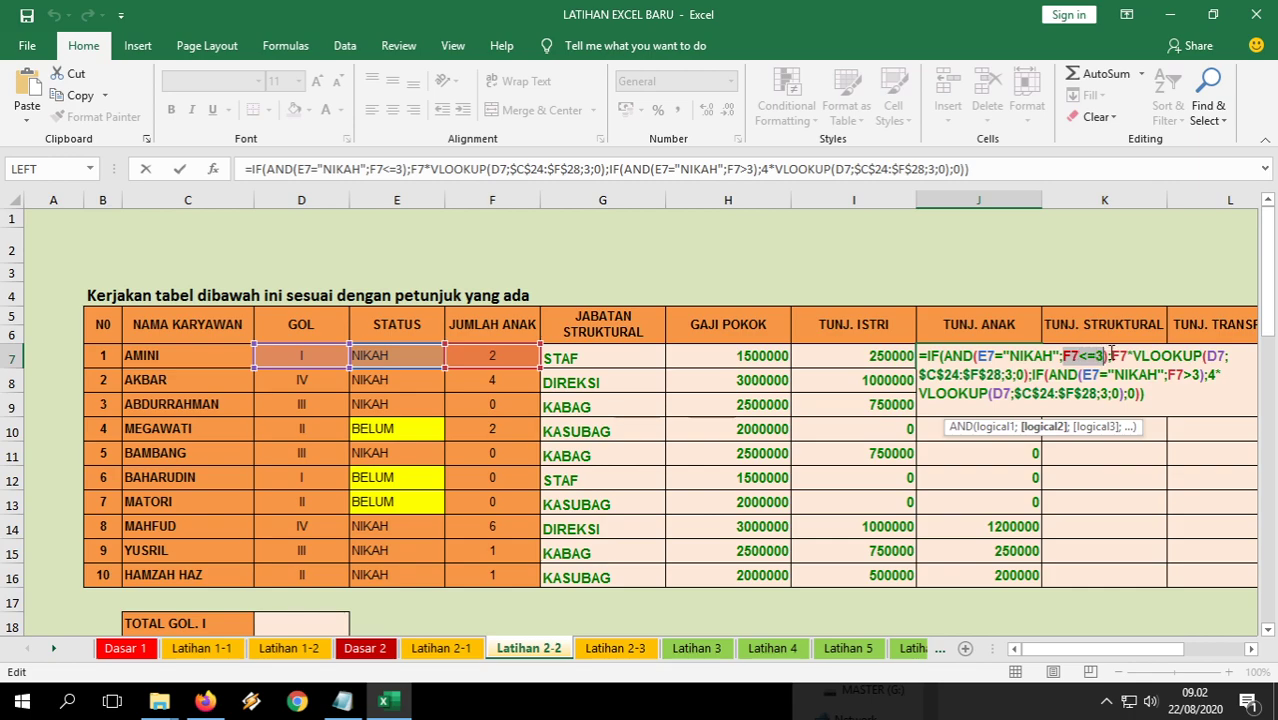
pyautogui.moveTo(1111, 357); pyautogui.dragTo(1192, 378)
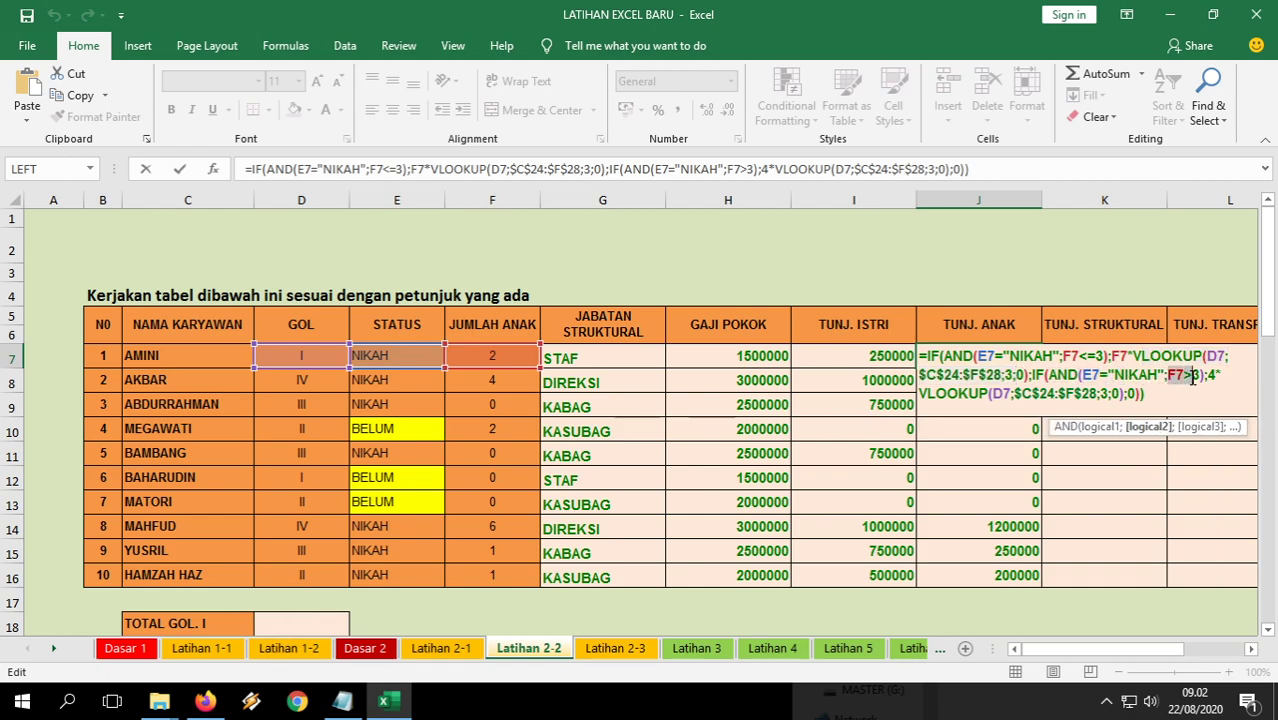
pyautogui.click(1208, 377)
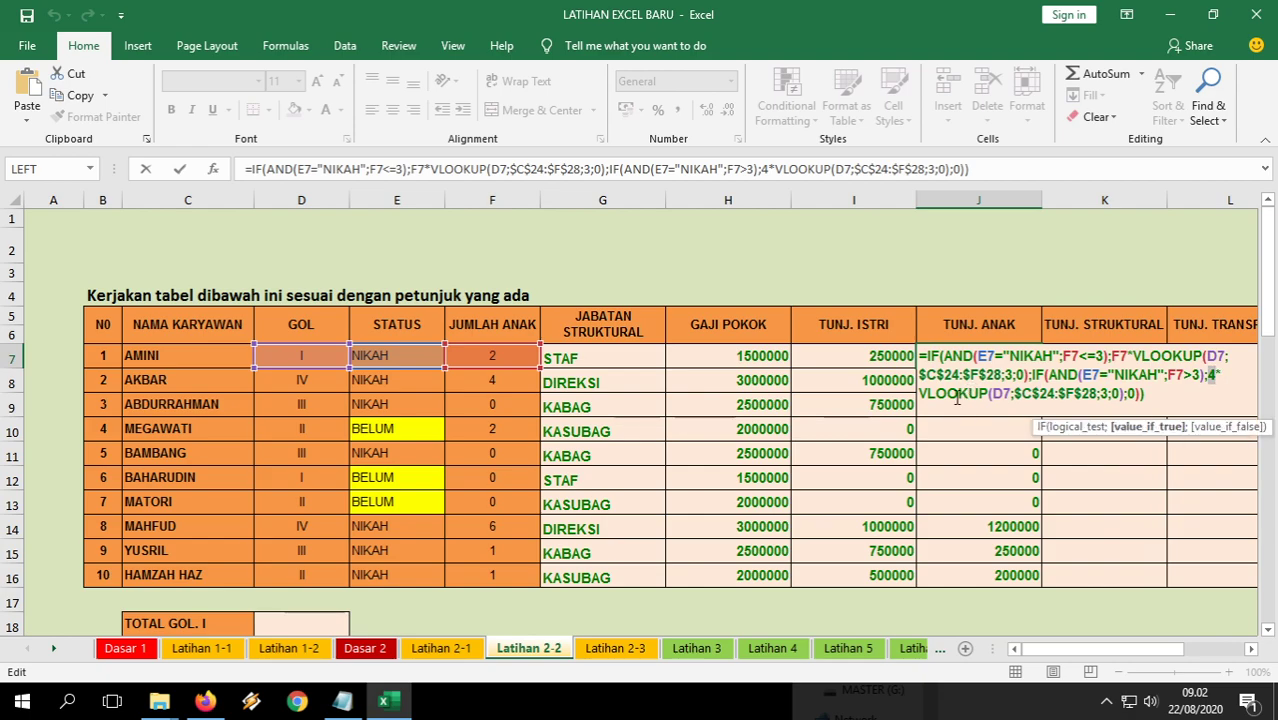
pyautogui.moveTo(969, 398); pyautogui.dragTo(1097, 398)
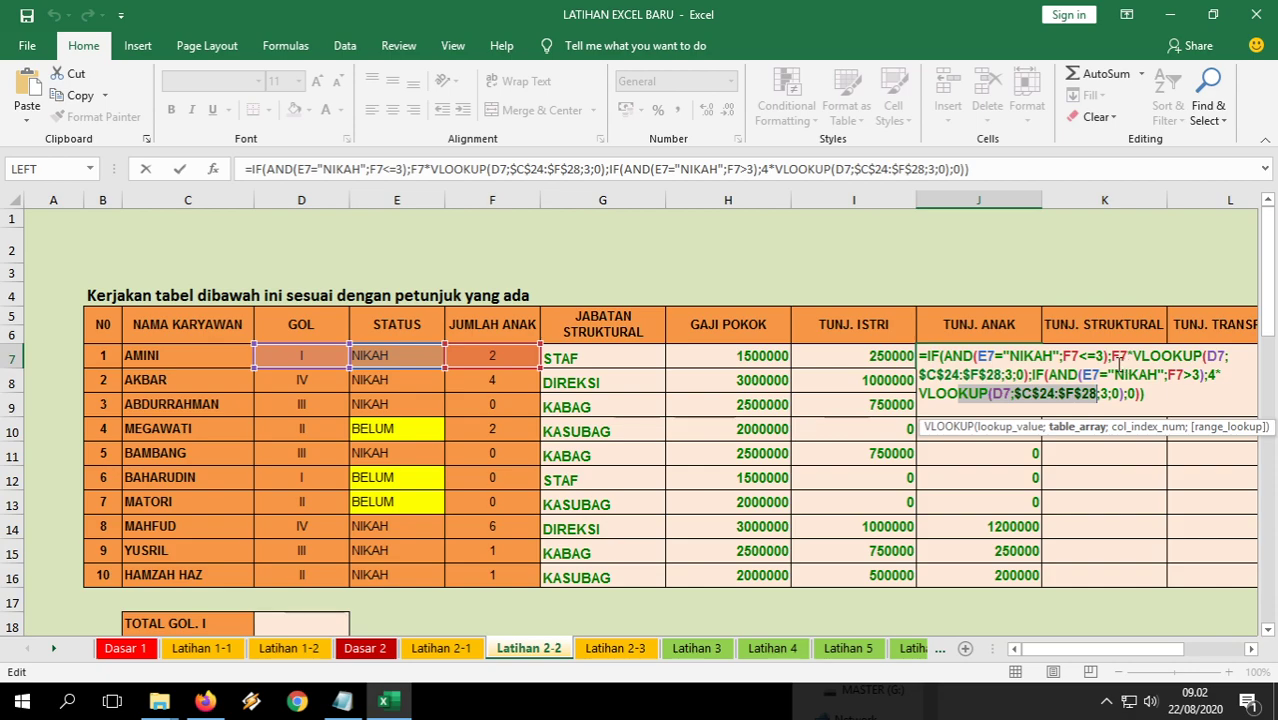
pyautogui.click(1036, 356)
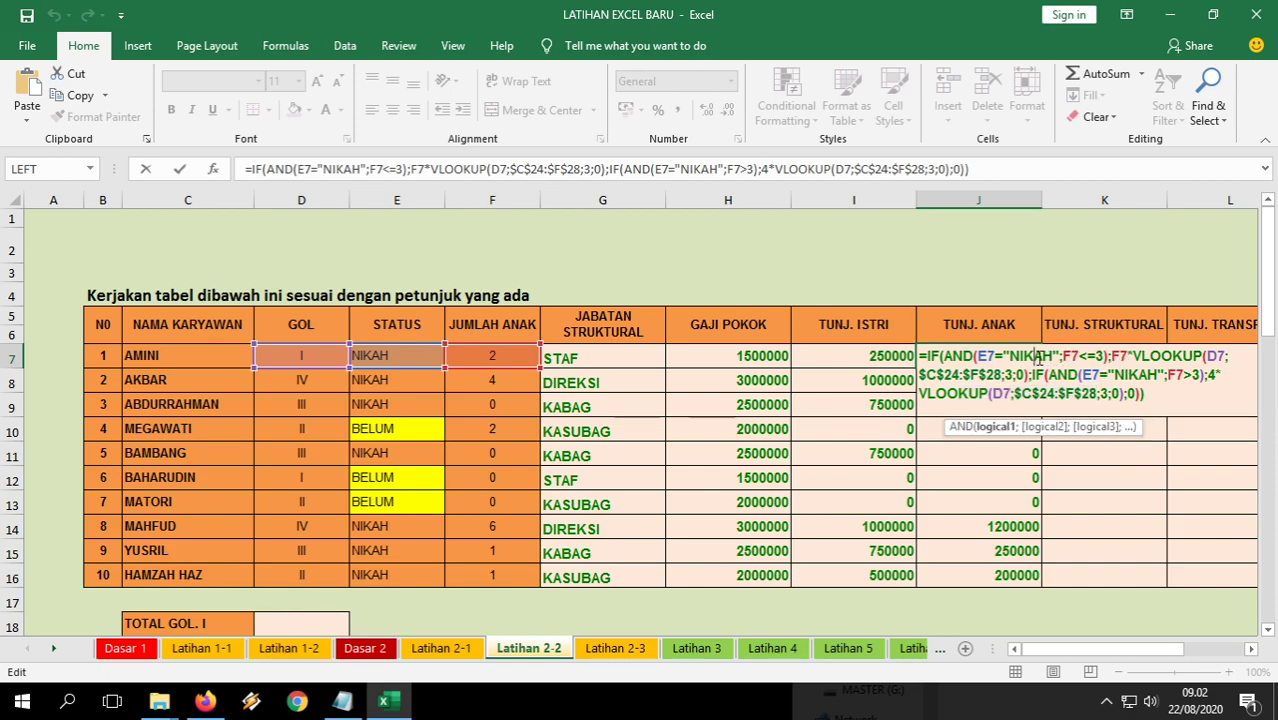
pyautogui.click(1095, 356)
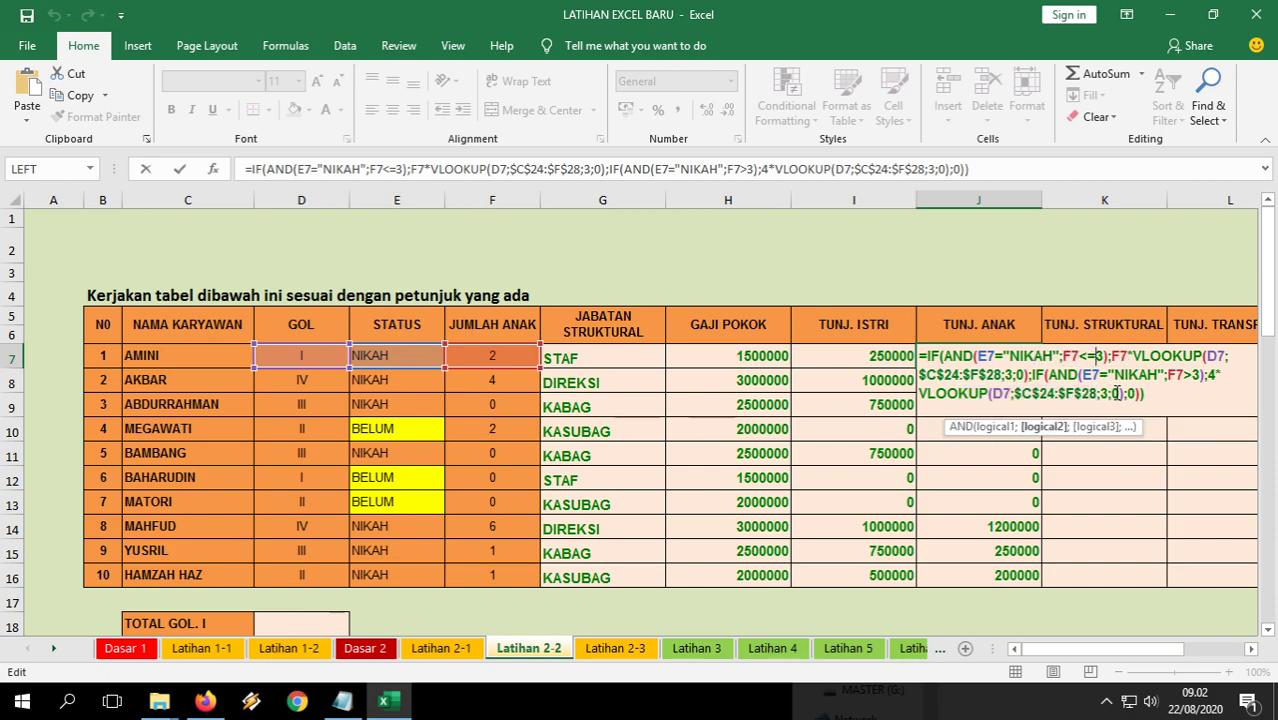
pyautogui.click(1134, 394)
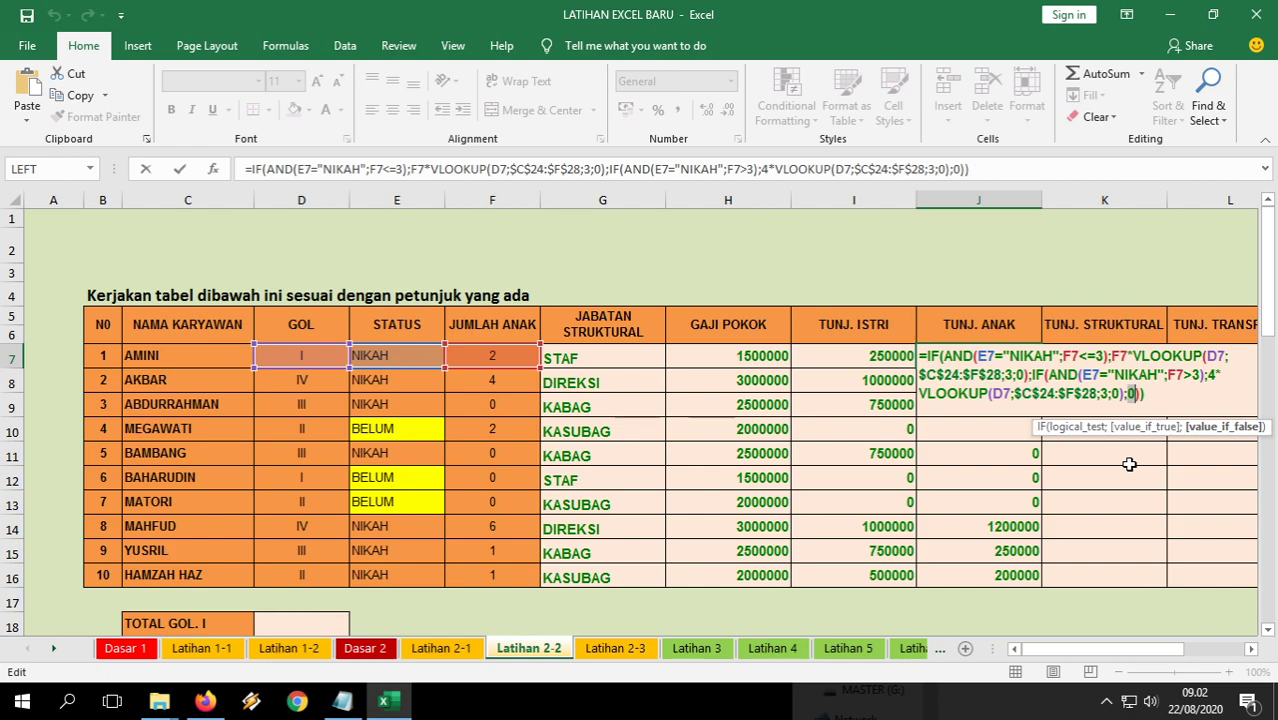
pyautogui.press('Return')
# Read Perintah items 3 and 4 together with TABEL 2 and TABEL 3 for the structural and transport allowances.
pyautogui.click(1100, 358)
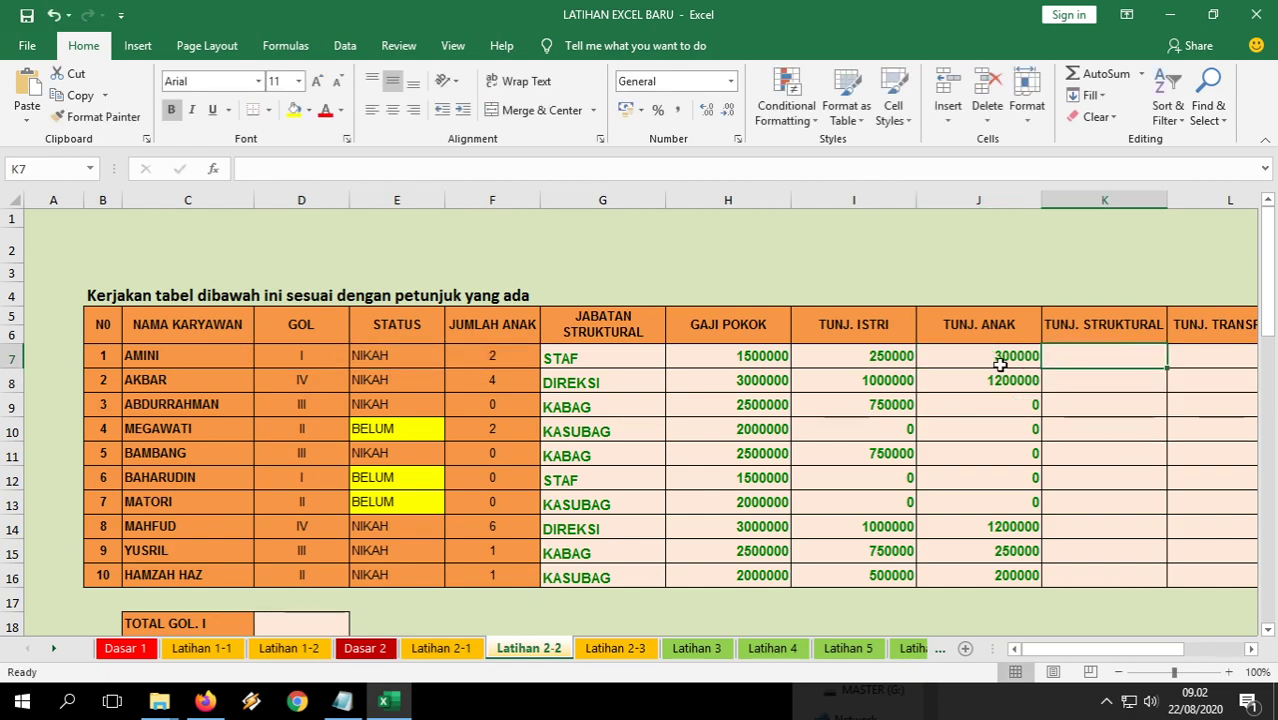
pyautogui.scroll(-7, 600, 470)
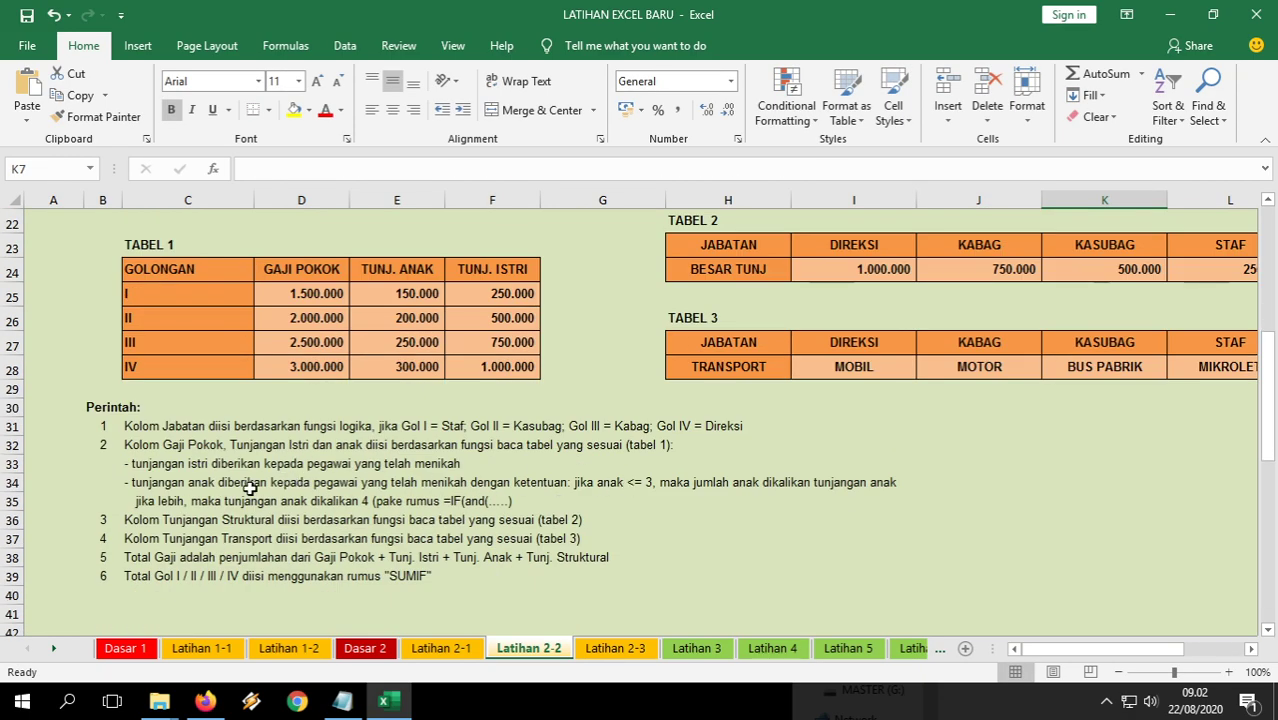
pyautogui.click(260, 537)
pyautogui.moveTo(450, 520); pyautogui.dragTo(455, 540)
pyautogui.moveTo(732, 257); pyautogui.dragTo(1045, 270)
pyautogui.moveTo(490, 340); pyautogui.dragTo(1000, 366)
pyautogui.scroll(4, 988, 450)
pyautogui.scroll(3, 988, 450)
# Start an HLOOKUP formula in K7 under TUNJ. STRUKTURAL with the job title in G7 as the lookup value.
pyautogui.click(890, 352)
pyautogui.write('=')
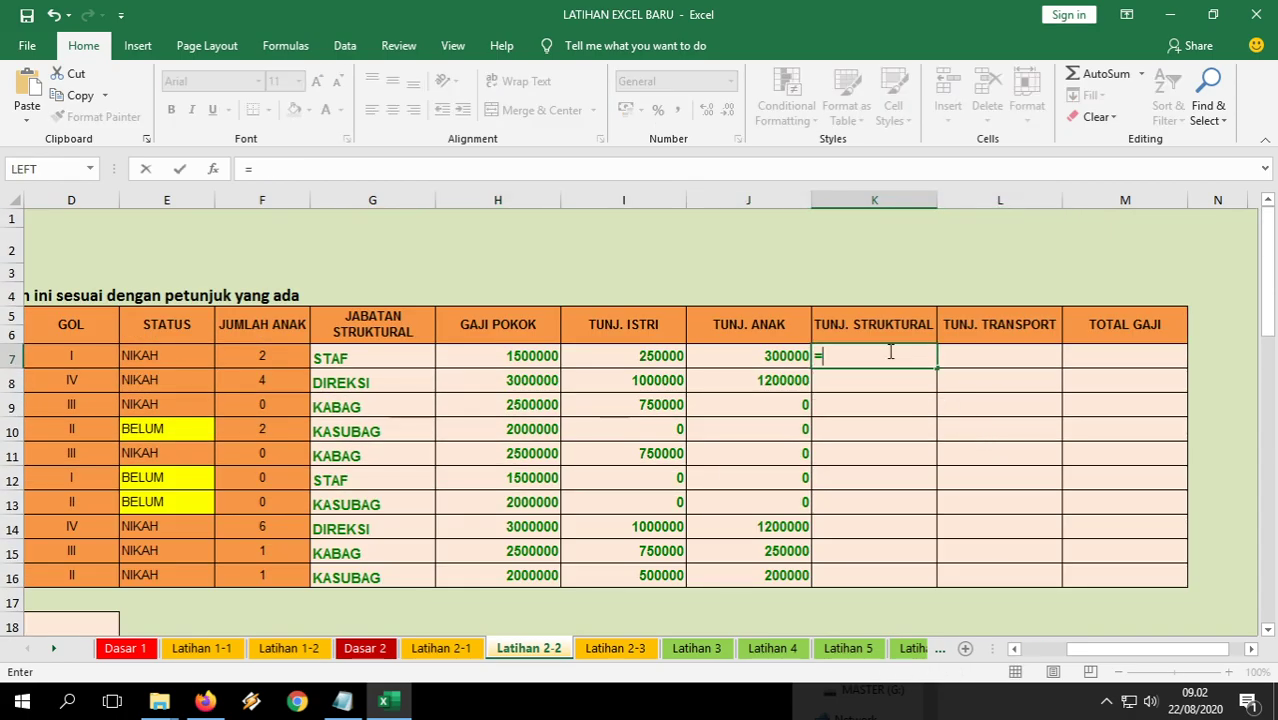
pyautogui.write('hlookup')
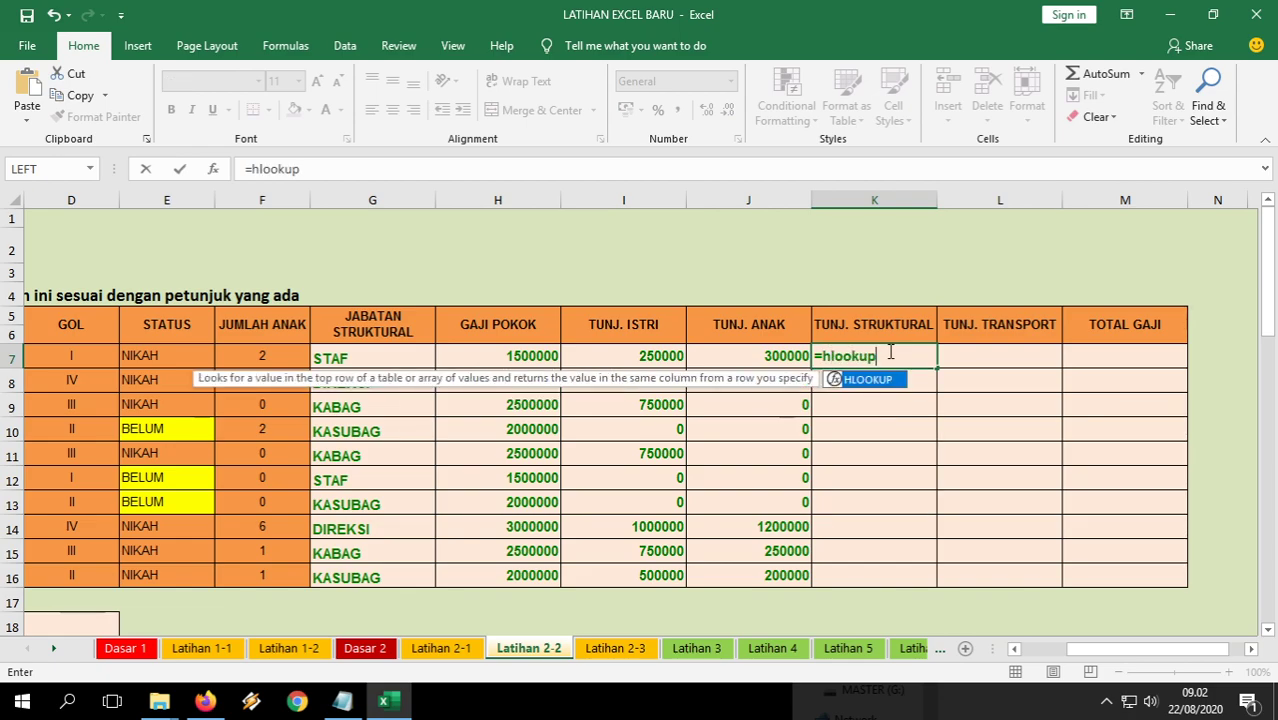
pyautogui.write('(')
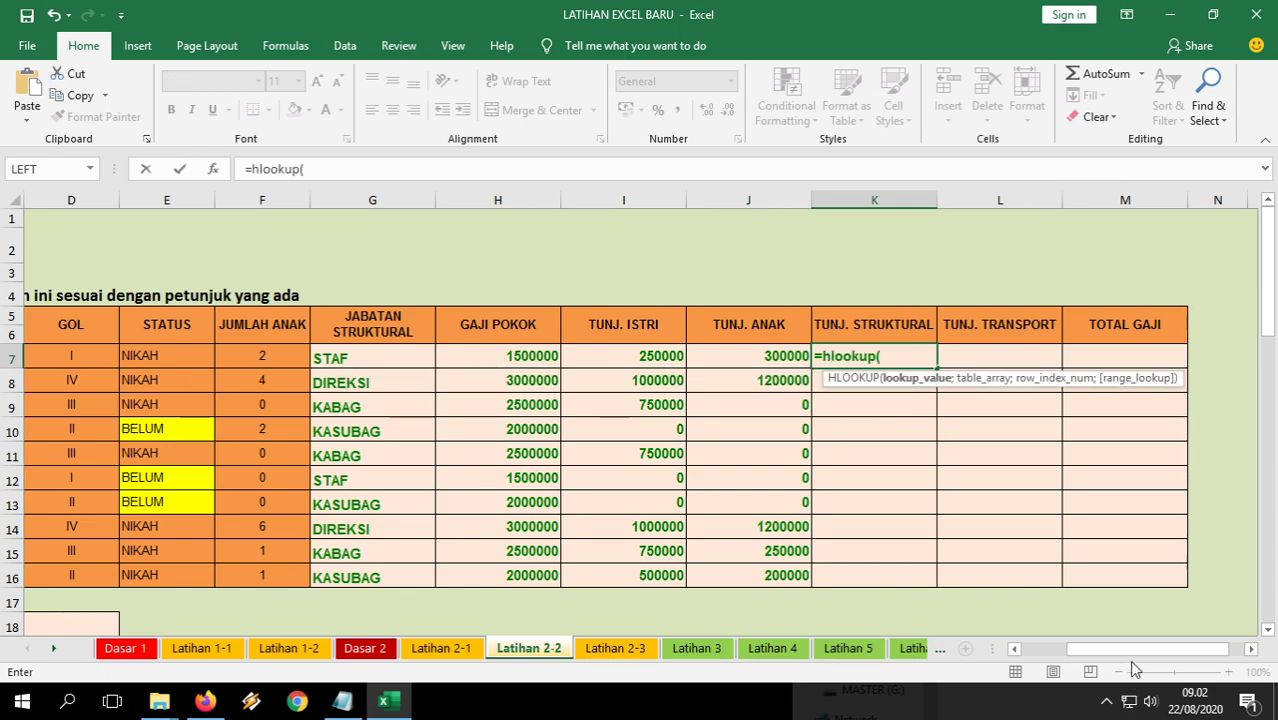
pyautogui.moveTo(1130, 649); pyautogui.dragTo(1082, 650)
pyautogui.scroll(-4, 900, 548)
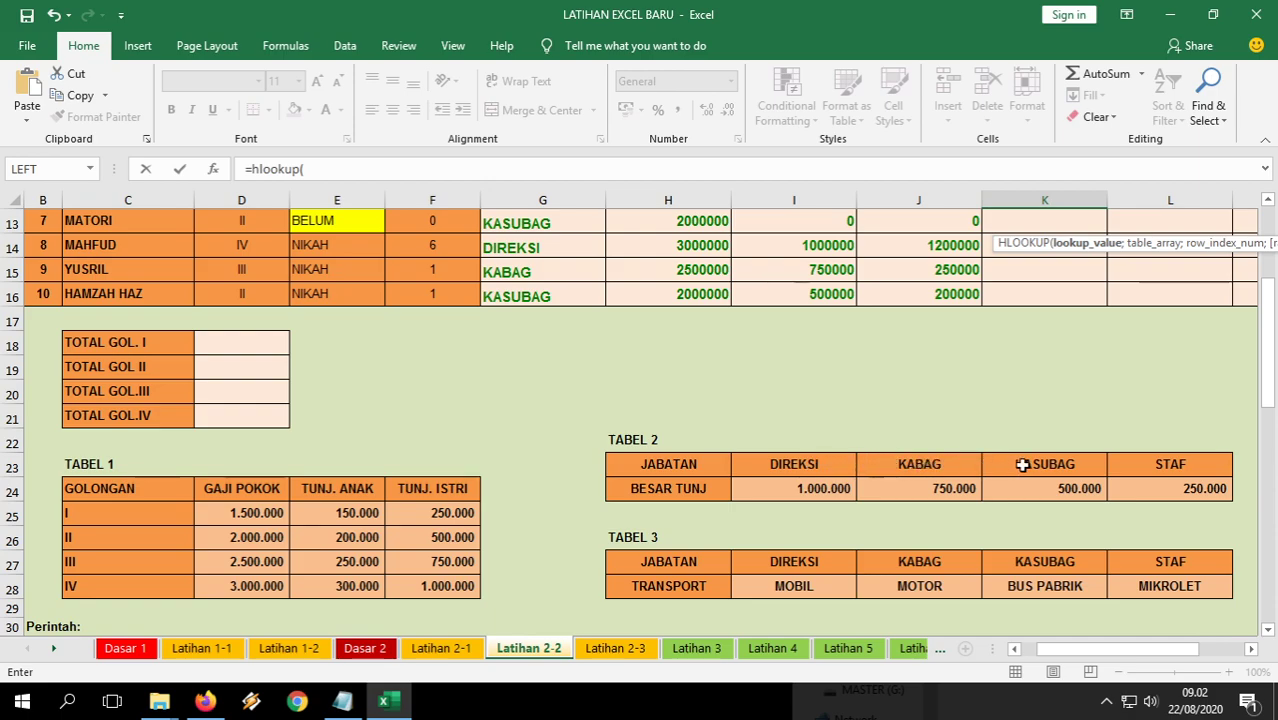
pyautogui.scroll(2, 856, 548)
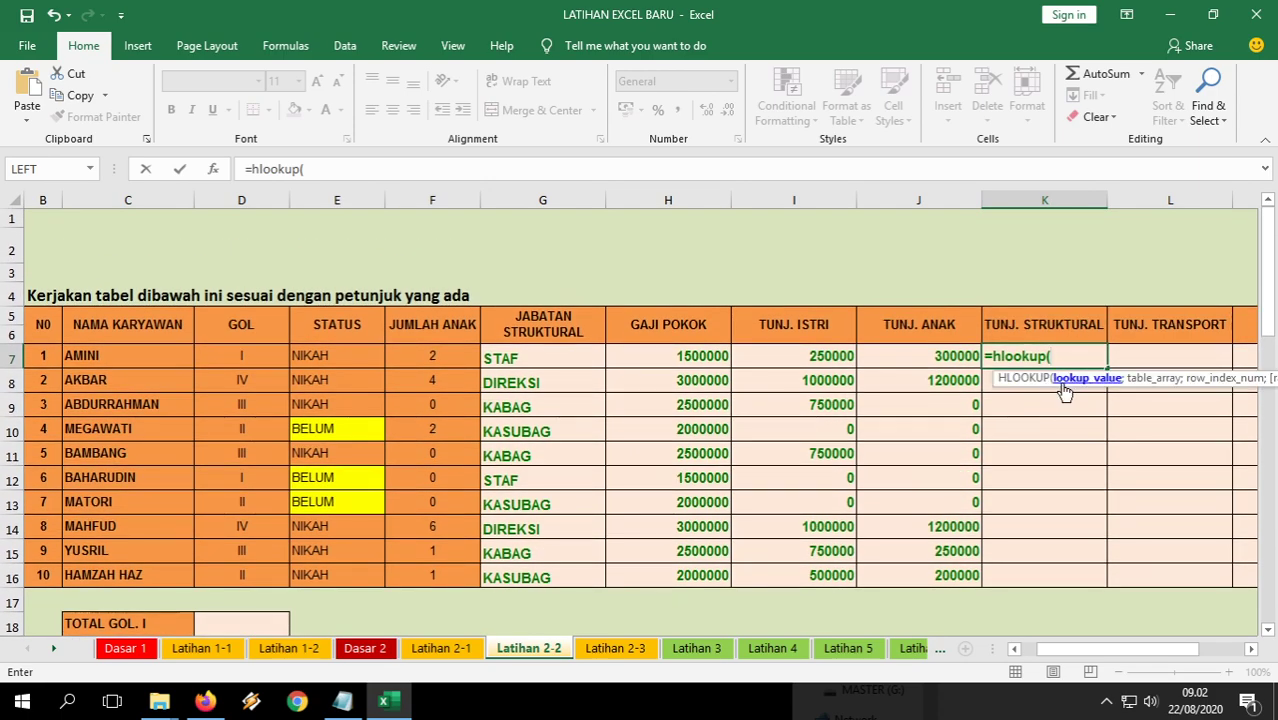
pyautogui.click(521, 362)
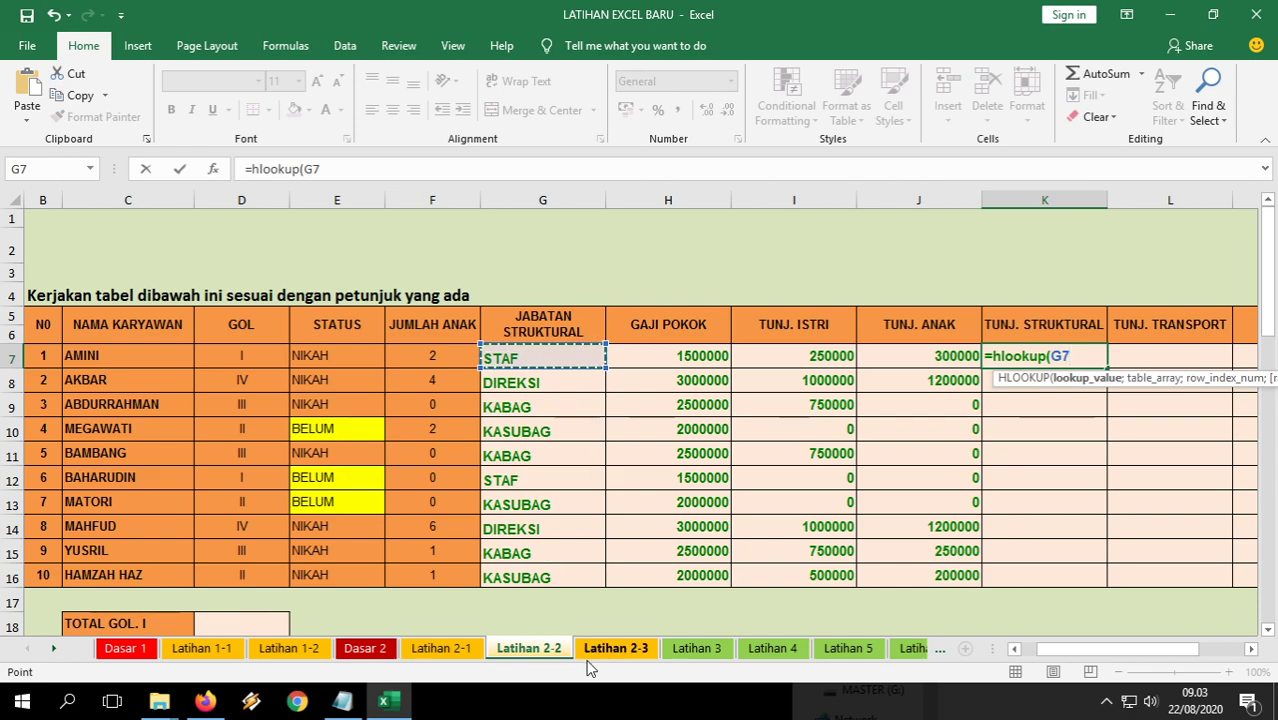
# Complete the K7 HLOOKUP with TABEL 2 as absolute range $H$23:$L$24, row index 2 and exact match 0.
pyautogui.write(';')
pyautogui.scroll(-3, 962, 583)
pyautogui.moveTo(717, 537); pyautogui.dragTo(1168, 556)
pyautogui.press('F4')
pyautogui.write(';p2')
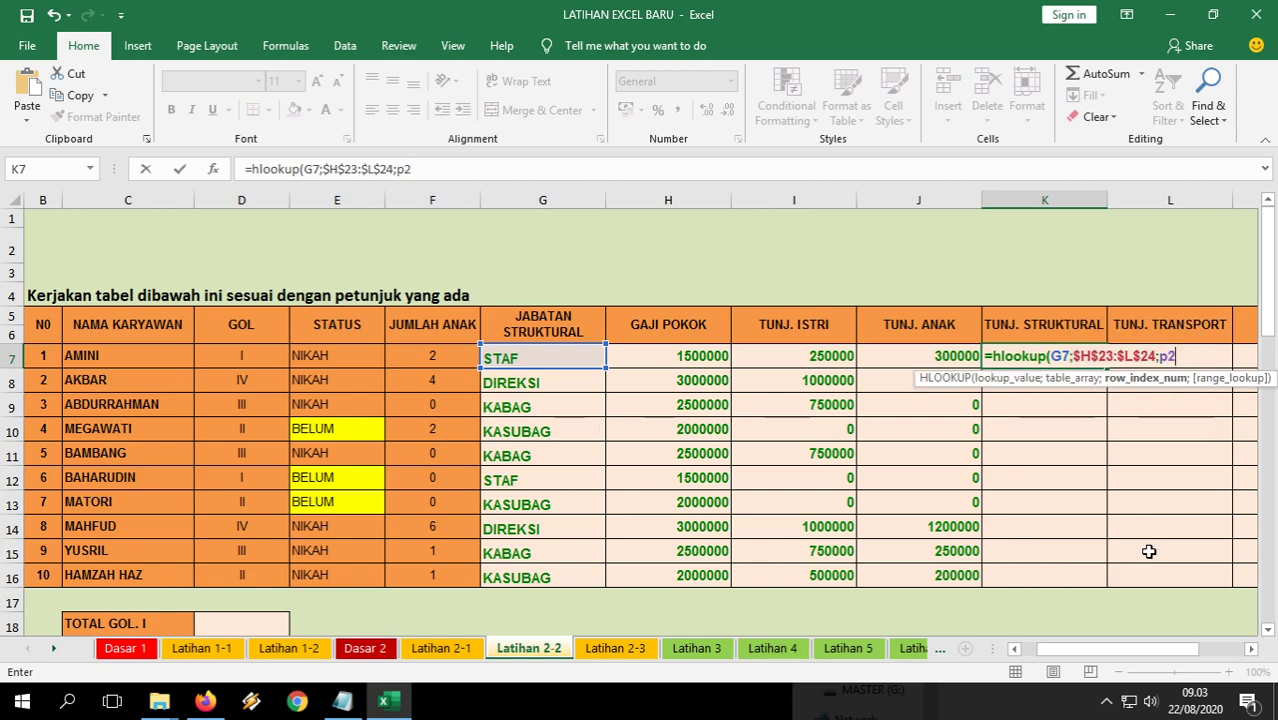
pyautogui.press('BackSpace')
pyautogui.press('BackSpace')
pyautogui.write('2;')
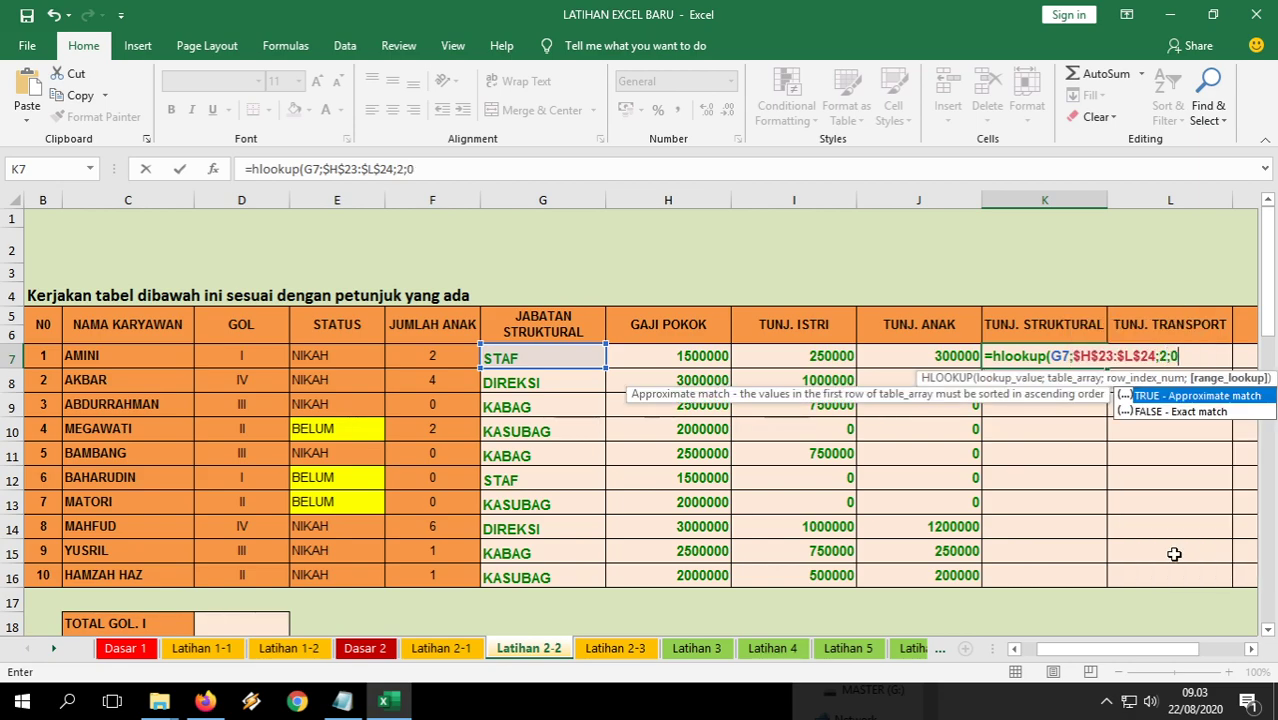
pyautogui.write('0)')
pyautogui.press('Return')
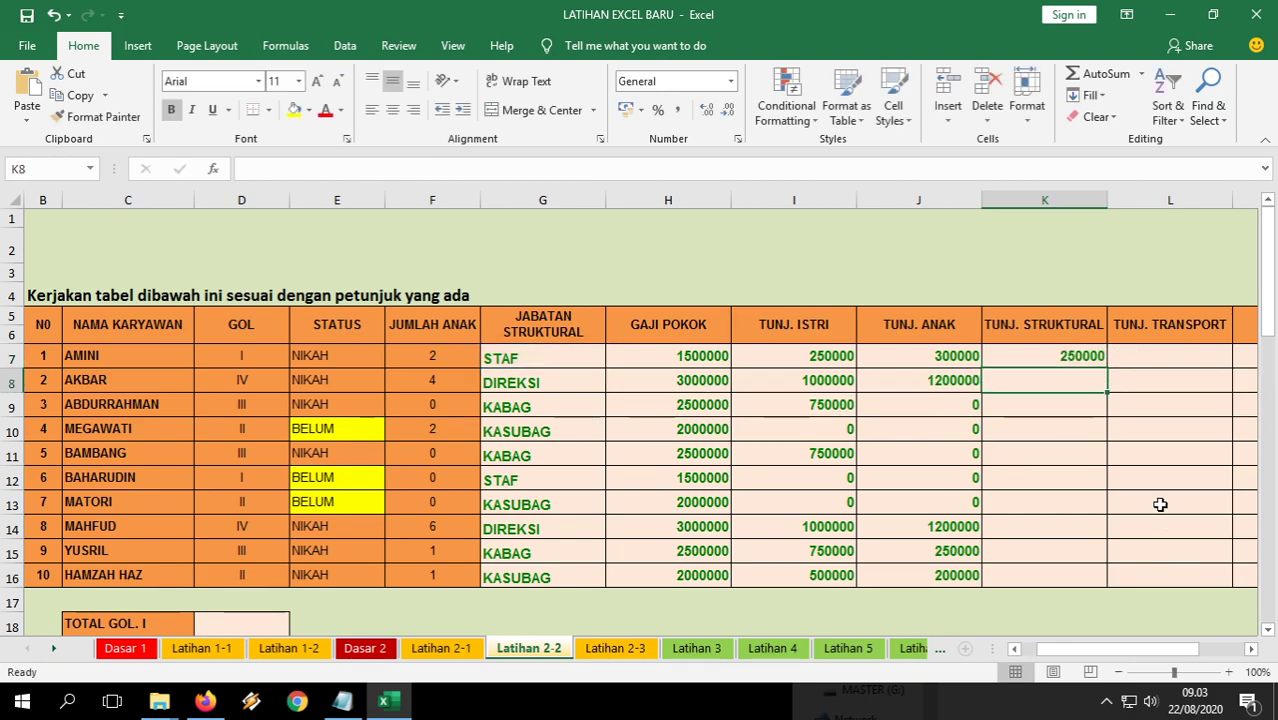
# Enter an HLOOKUP formula in L7 that looks up G7 in TABEL 3, absolute range $H$27:$L$28, with row index 2.
pyautogui.click(1150, 364)
pyautogui.write('=')
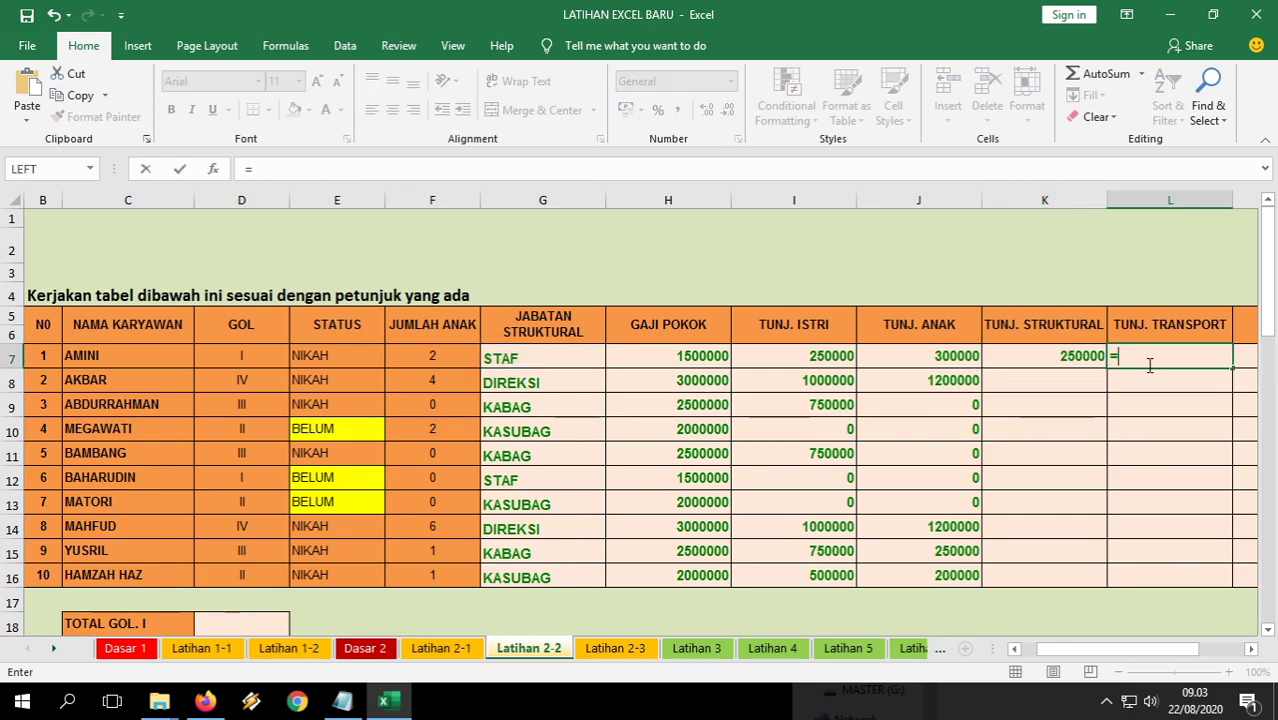
pyautogui.write('hlookup(')
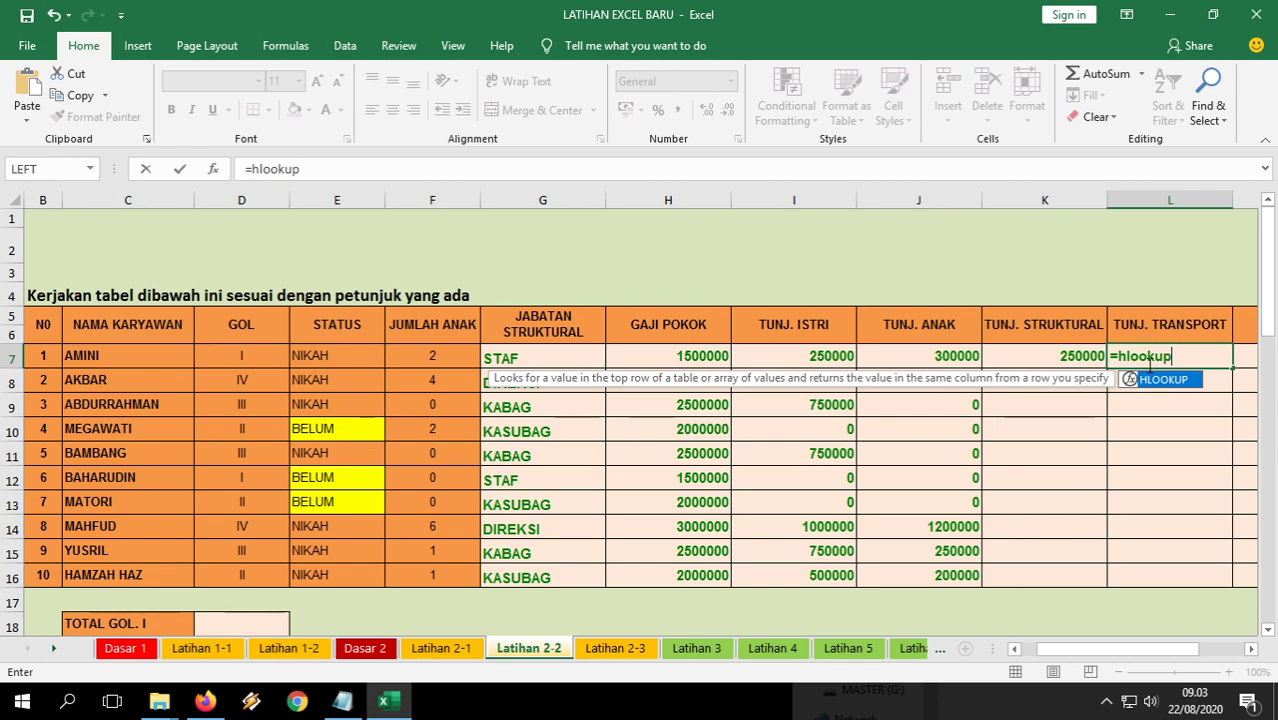
pyautogui.click(494, 350)
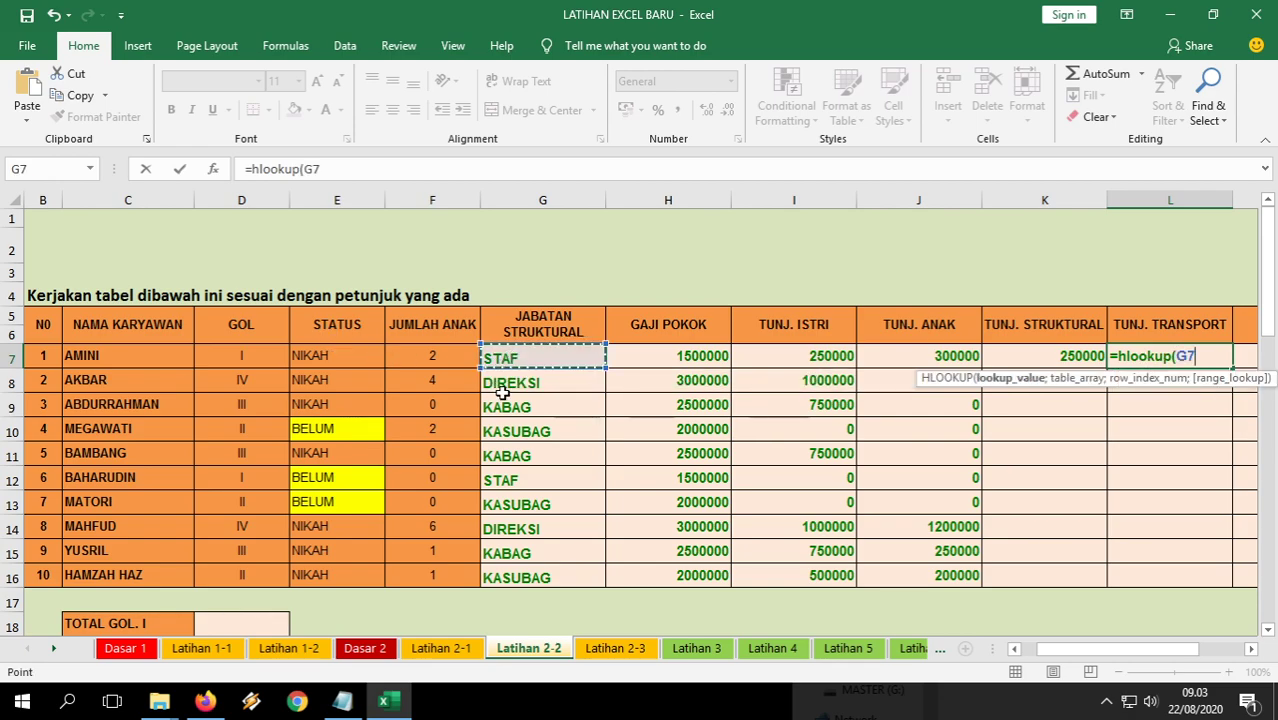
pyautogui.write(';')
pyautogui.scroll(-4, 741, 516)
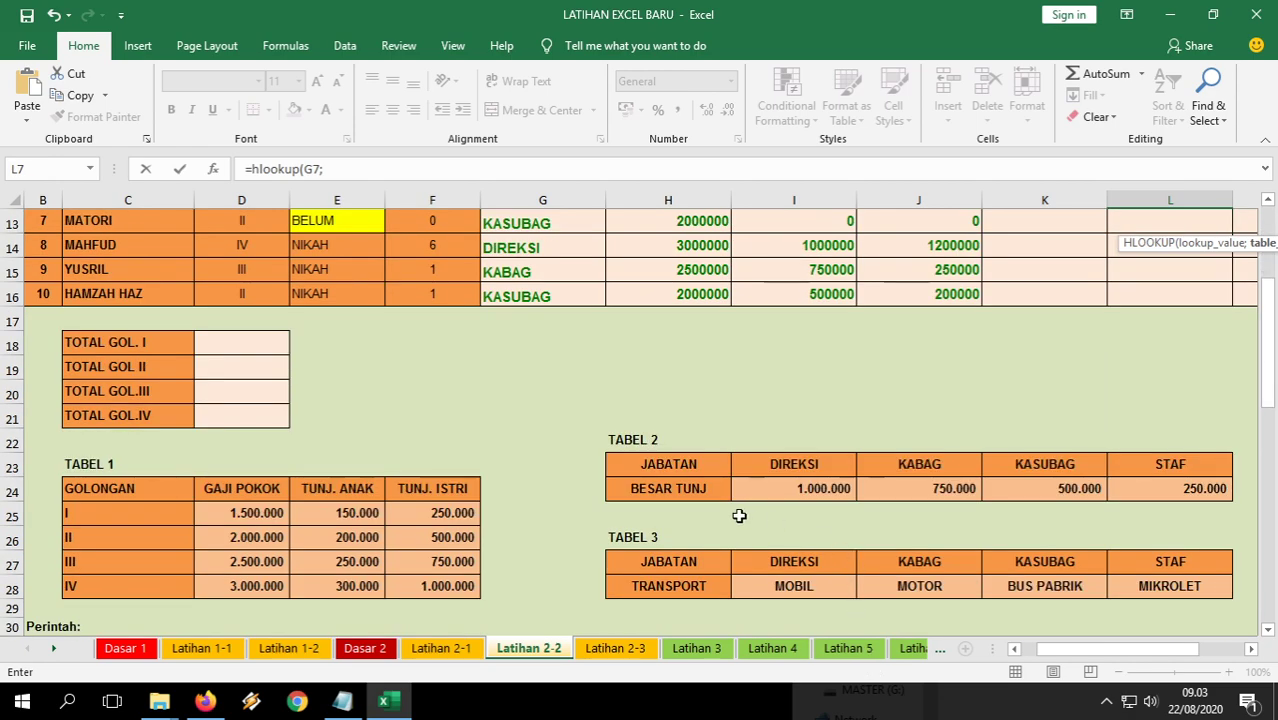
pyautogui.moveTo(741, 574); pyautogui.dragTo(1118, 580)
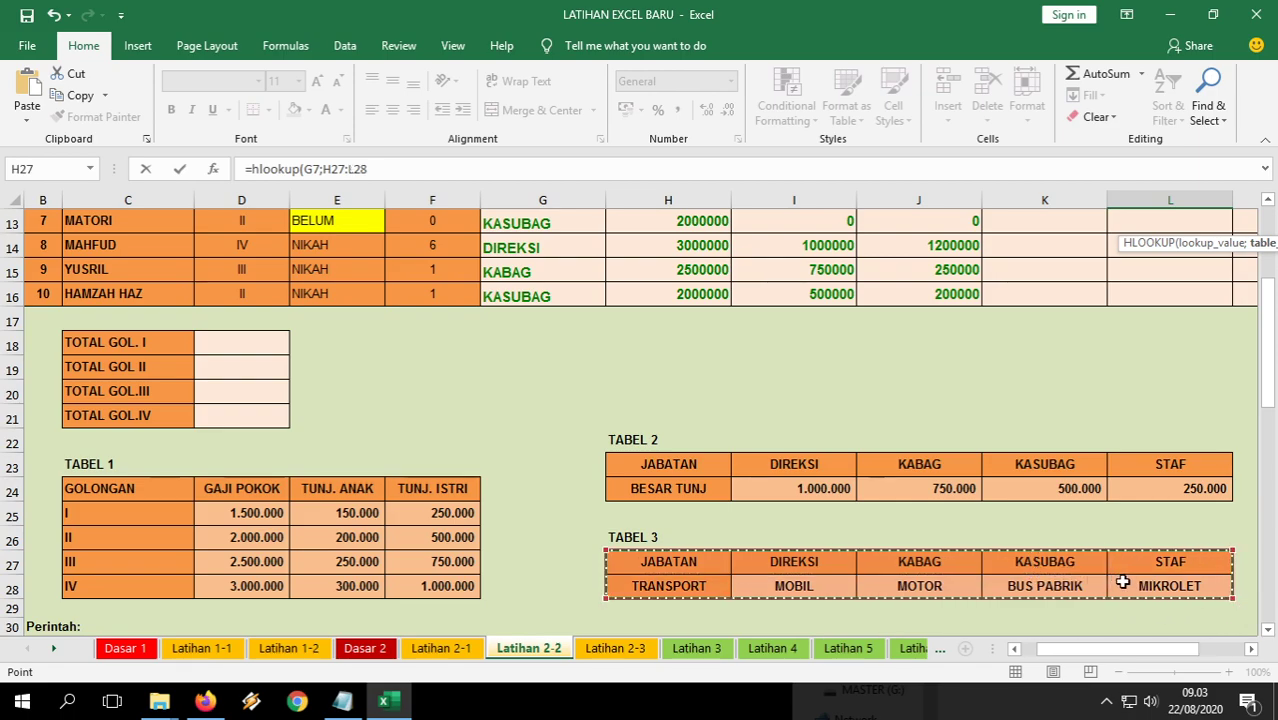
pyautogui.press('F4')
pyautogui.scroll(1, 1120, 581)
pyautogui.write(';2;')
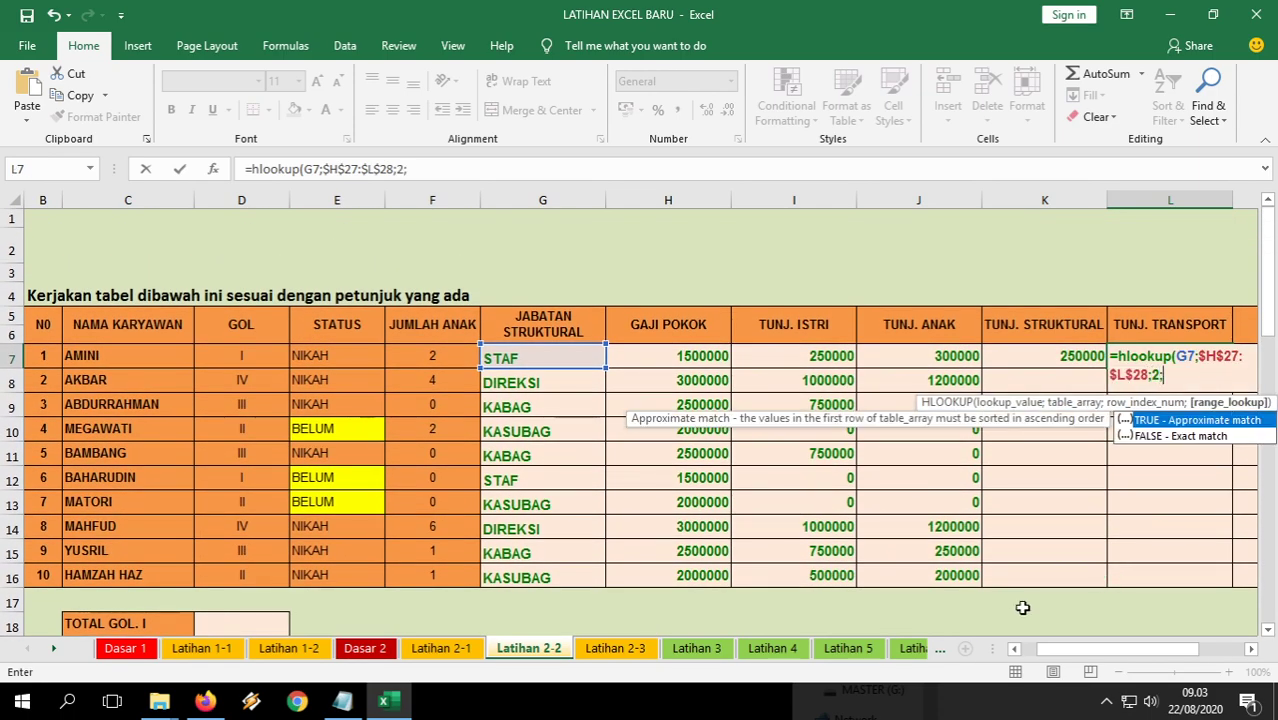
pyautogui.press('Return')
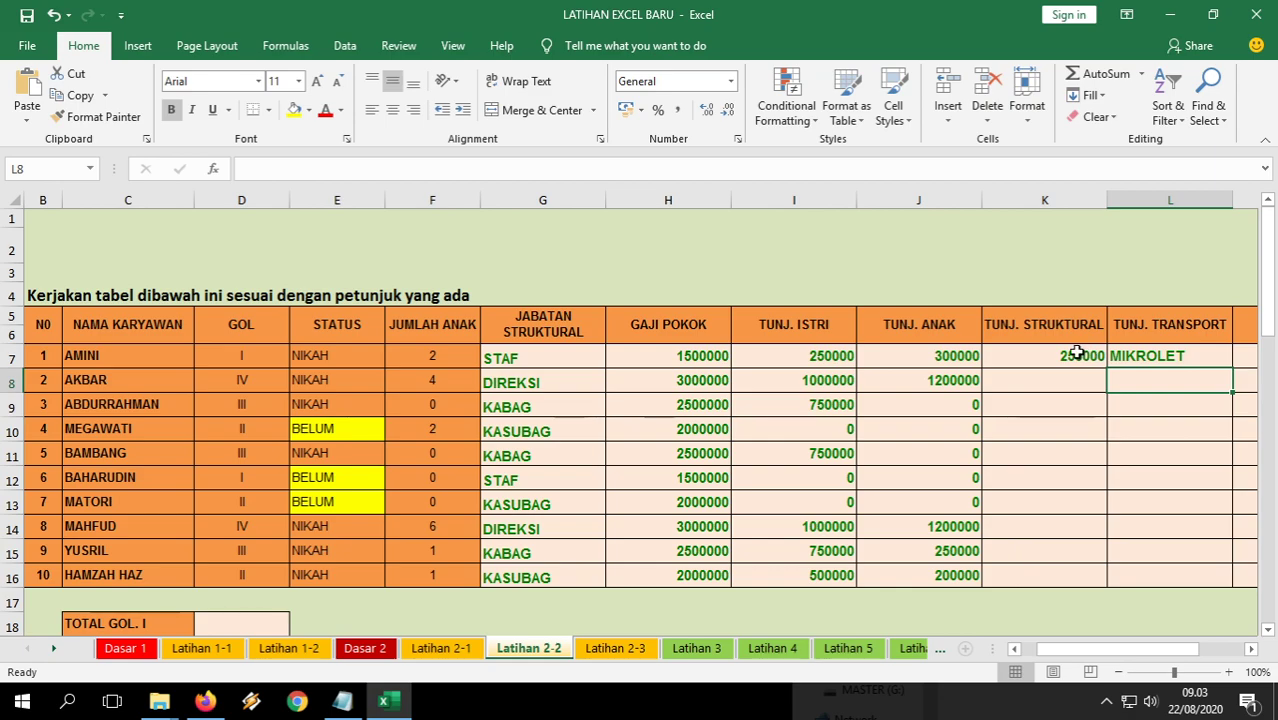
# Fill the K7:L7 structural and transport allowance formulas down to row 16.
pyautogui.moveTo(1077, 353); pyautogui.dragTo(1154, 366)
pyautogui.moveTo(1233, 370); pyautogui.dragTo(1218, 588)
pyautogui.click(1251, 649)
pyautogui.click(1251, 649)
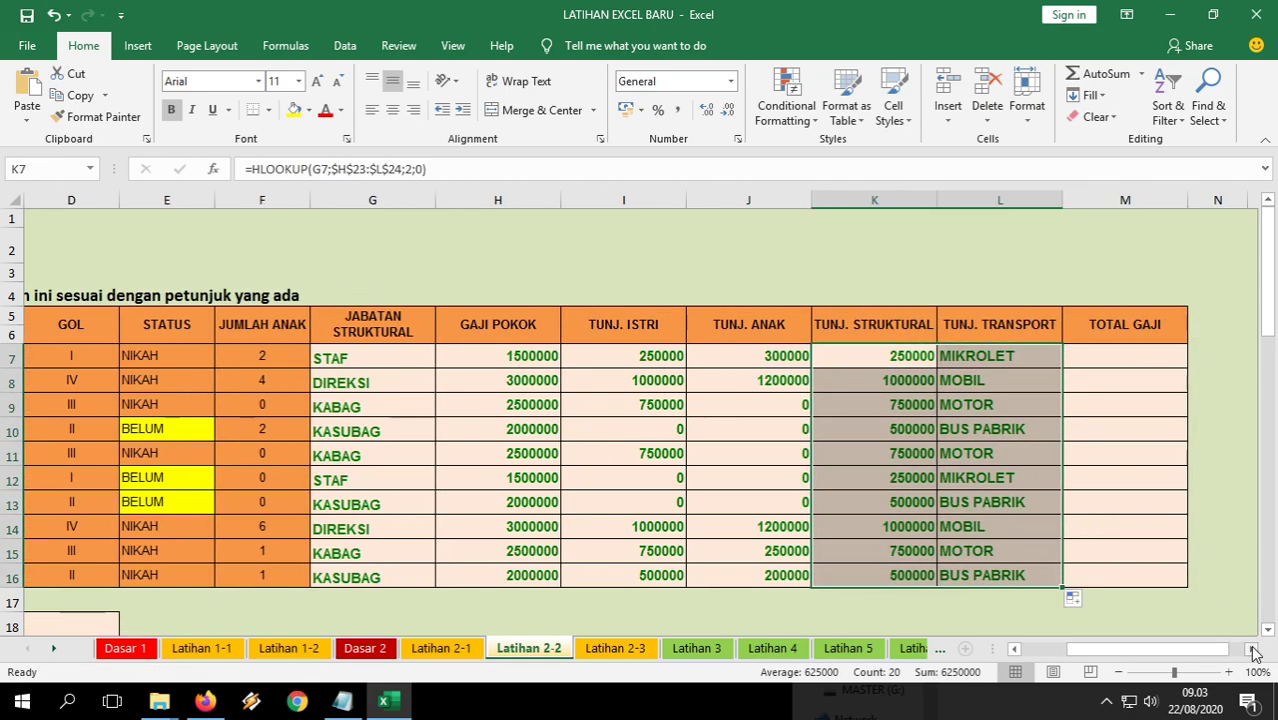
# Read Perintah item 5 for the components that make up Total Gaji.
pyautogui.click(1130, 358)
pyautogui.scroll(-5, 827, 536)
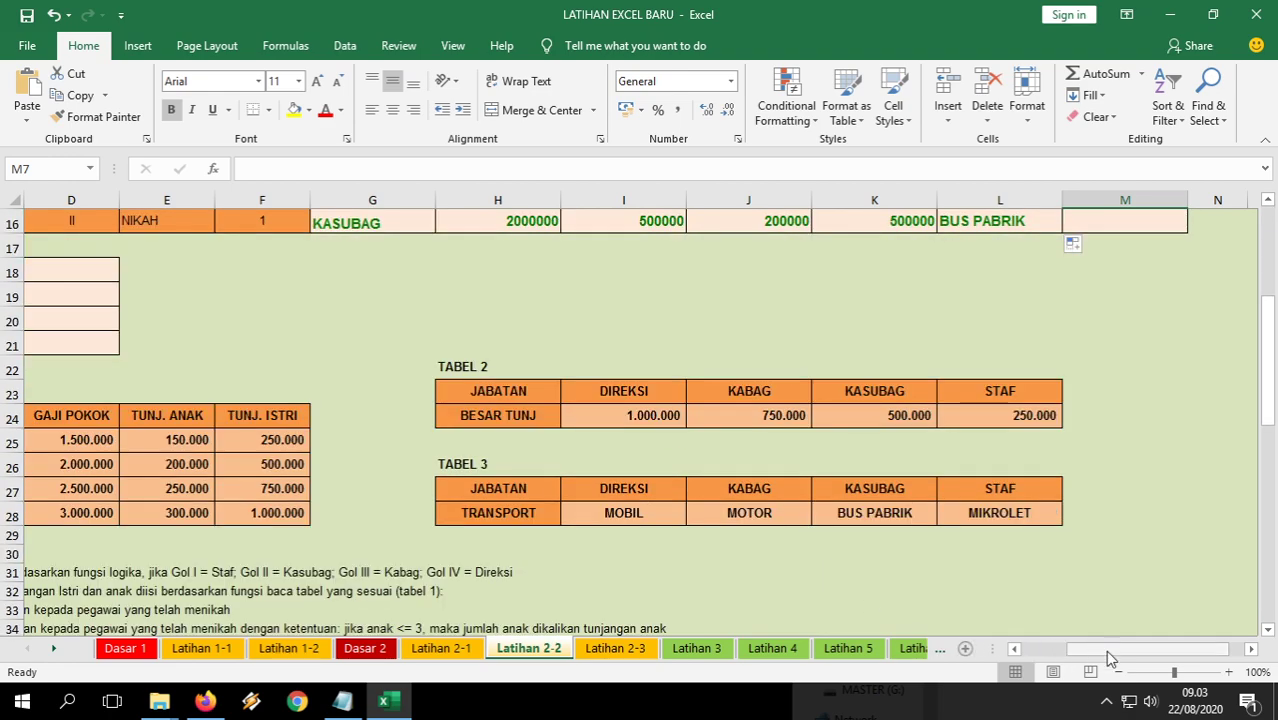
pyautogui.moveTo(1117, 652); pyautogui.dragTo(1048, 647)
pyautogui.scroll(-2, 305, 530)
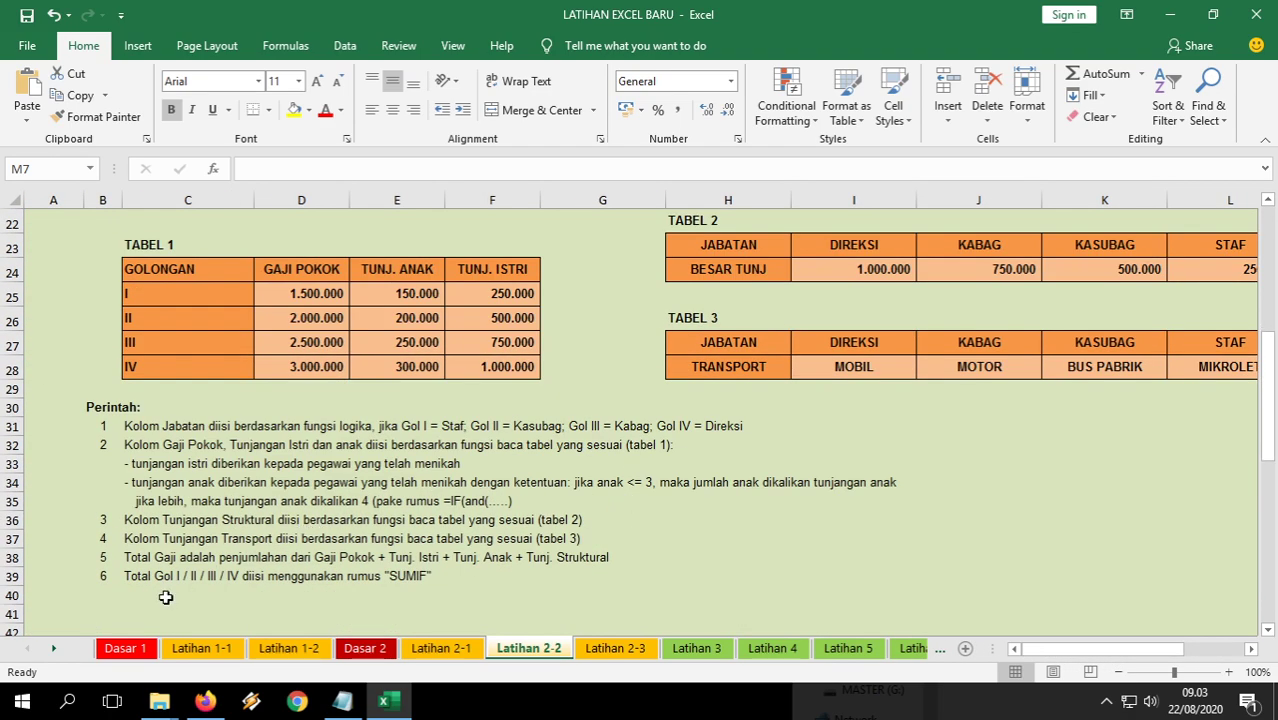
pyautogui.moveTo(137, 562); pyautogui.dragTo(556, 564)
pyautogui.scroll(7, 800, 600)
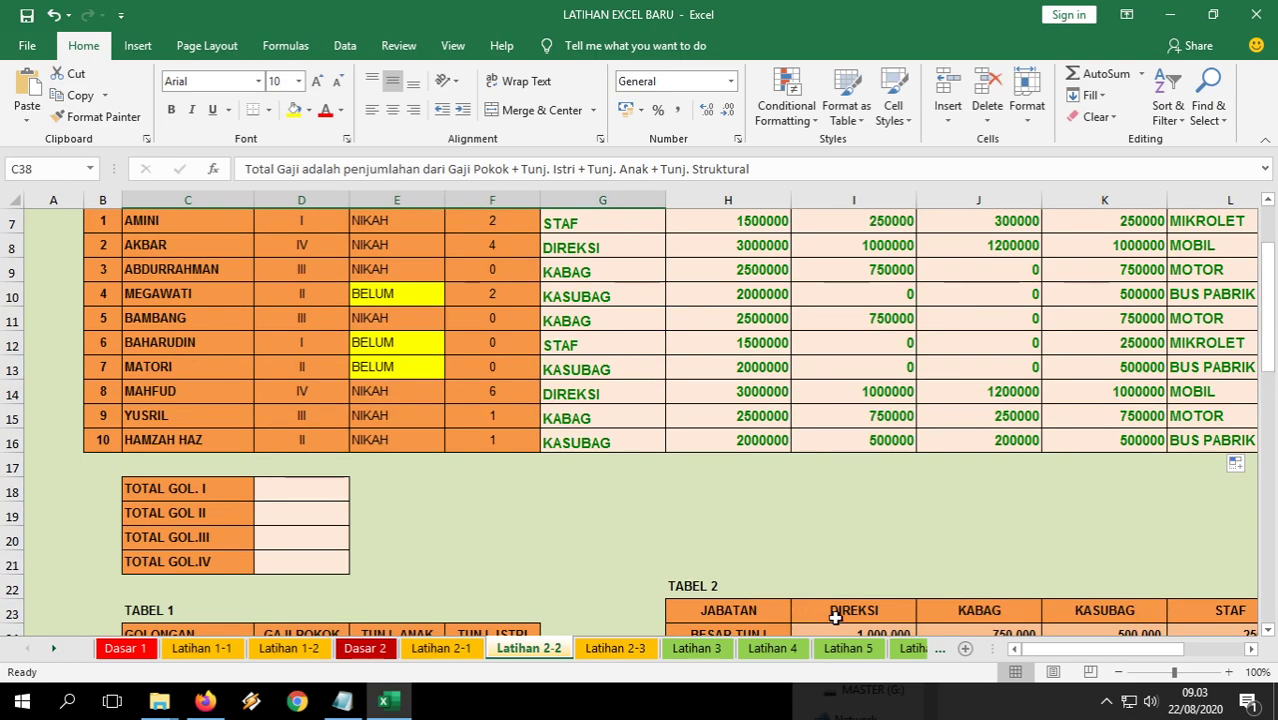
# Enter =H7+I7+J7+K7 in M7 to add base salary and the wife, child and structural allowances as TOTAL GAJI.
pyautogui.moveTo(1073, 650); pyautogui.dragTo(1131, 650)
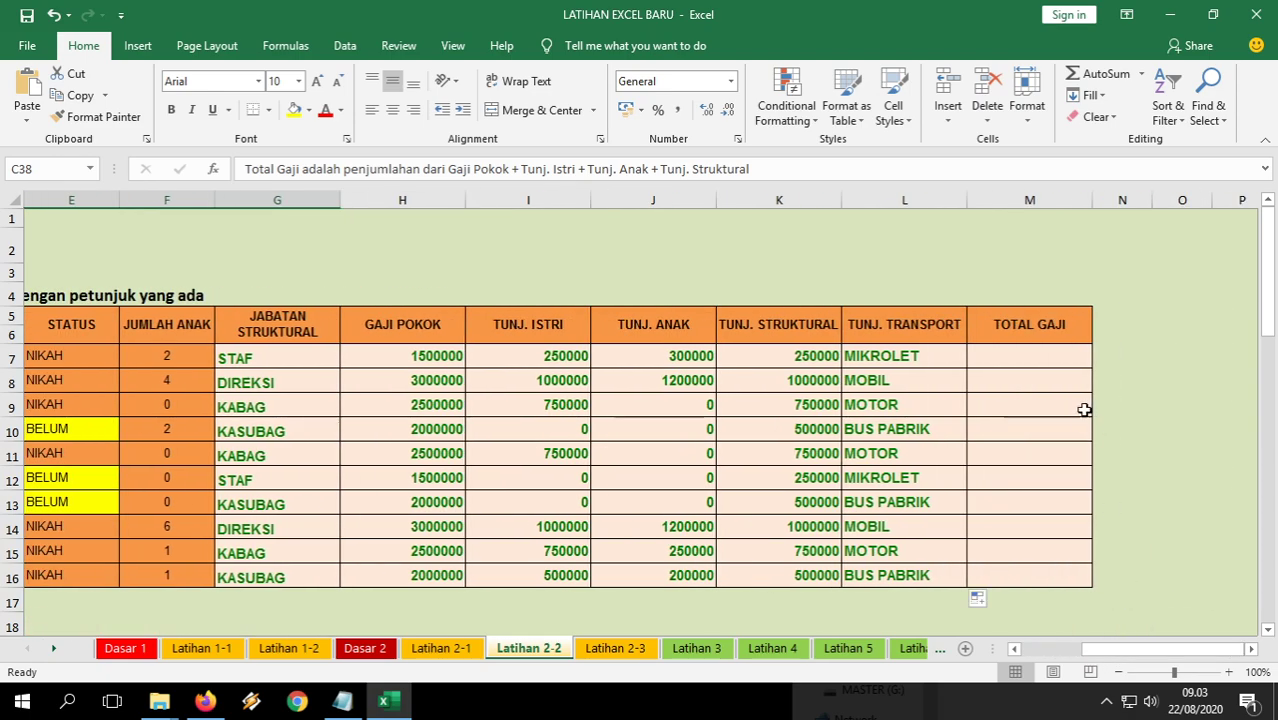
pyautogui.click(1006, 361)
pyautogui.write('=')
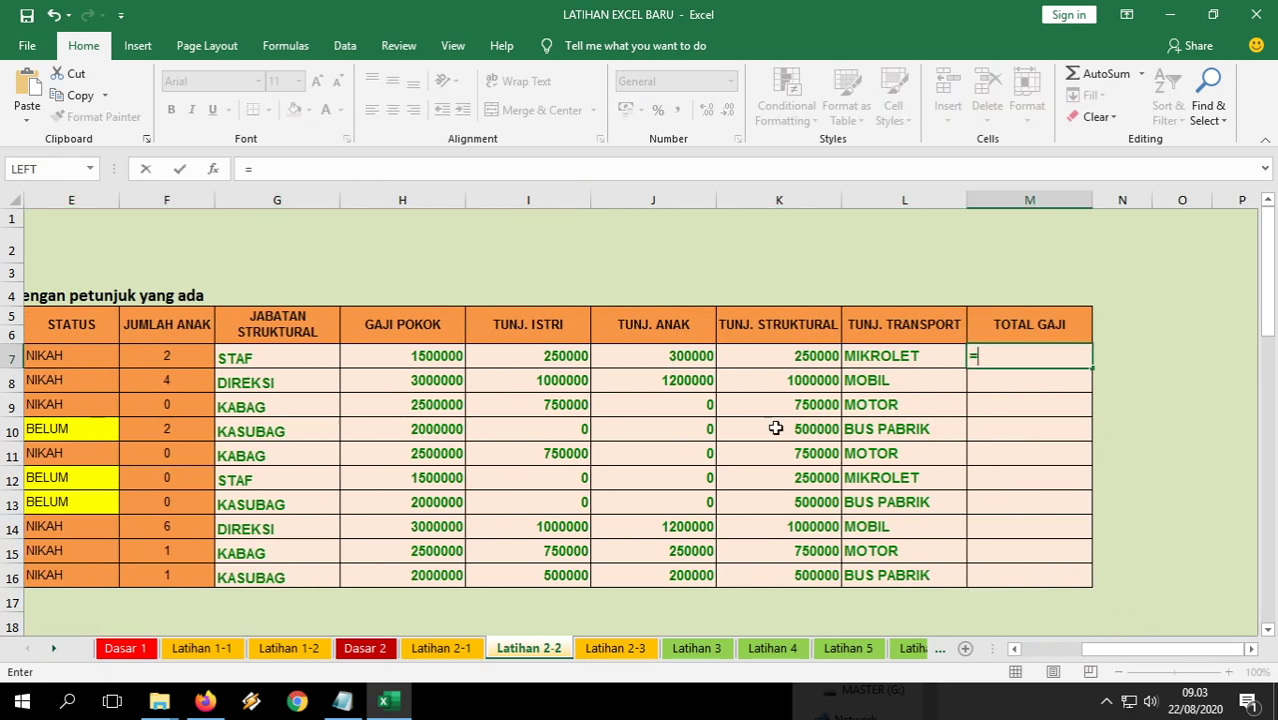
pyautogui.click(433, 357)
pyautogui.write('+')
pyautogui.click(540, 357)
pyautogui.write('+')
pyautogui.click(665, 357)
pyautogui.write('+')
pyautogui.click(772, 360)
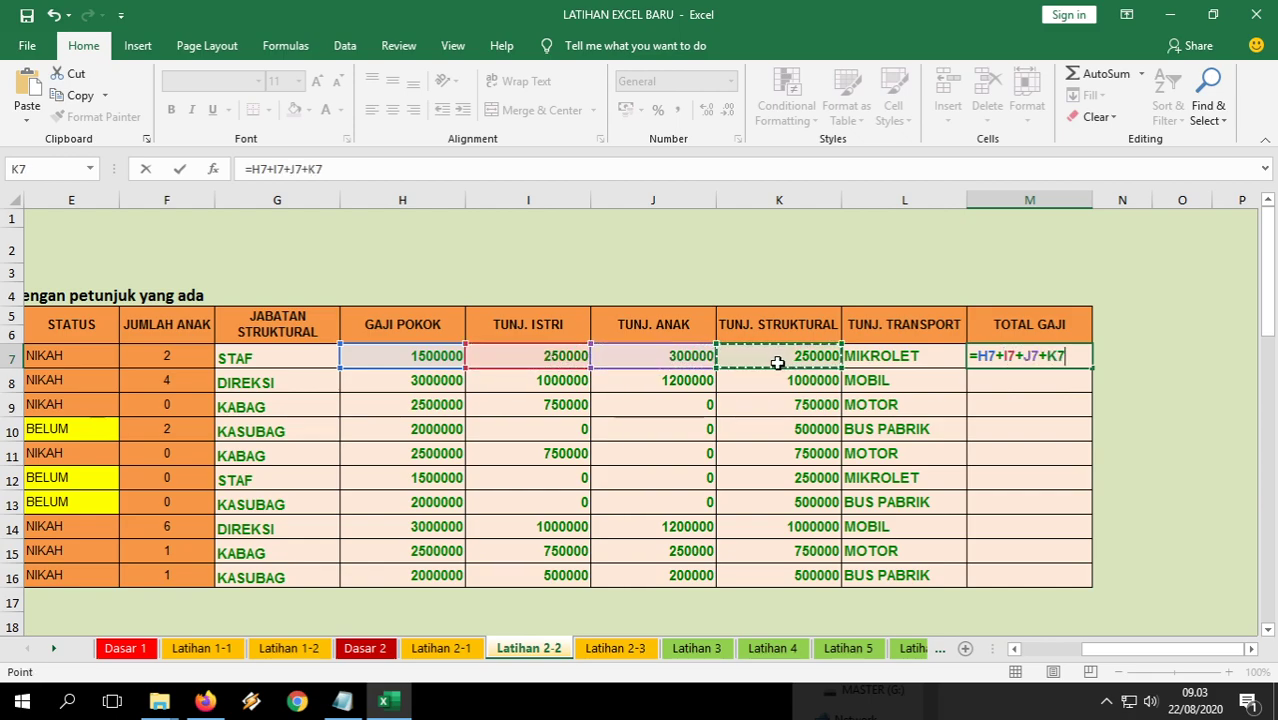
pyautogui.press('Return')
# Fill the M7 TOTAL GAJI formula down to M16.
pyautogui.click(1013, 358)
pyautogui.moveTo(1092, 367); pyautogui.dragTo(1095, 585)
pyautogui.click(1146, 517)
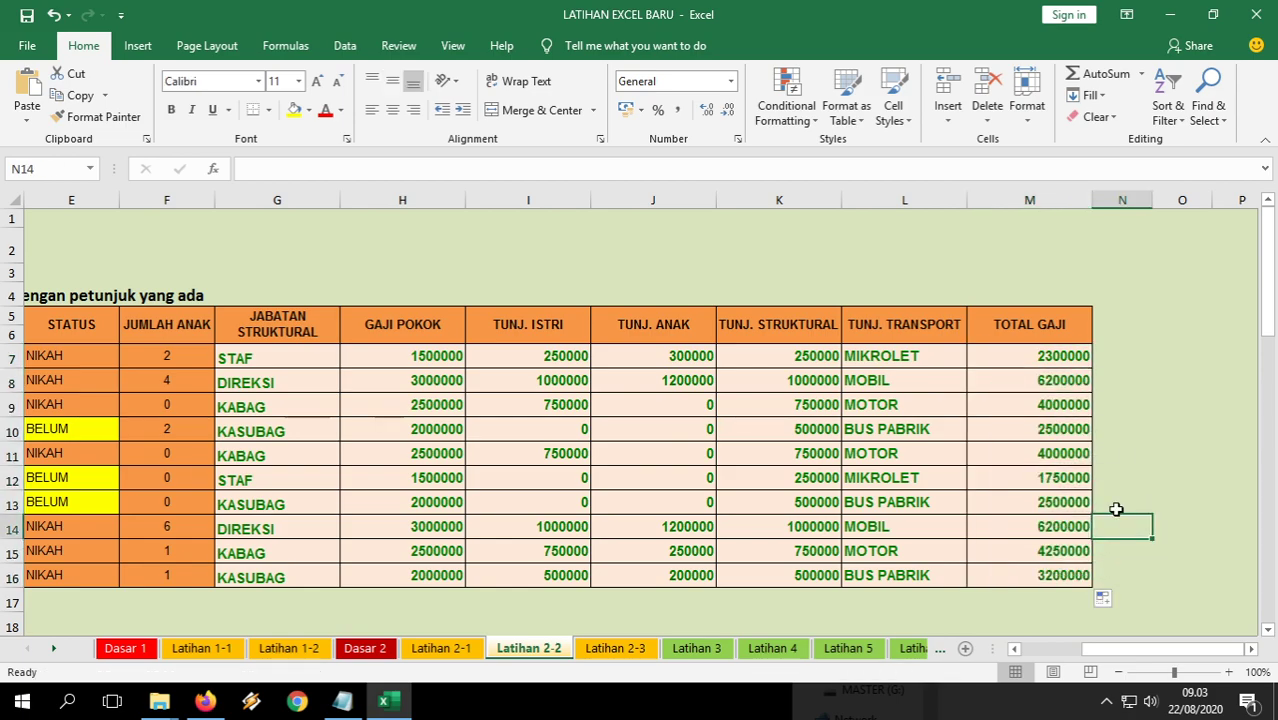
# Examine the TOTAL GOL. I to IV block, the TOTAL GAJI values in M7:M16 and the GOL column used for the SUMIF totals.
pyautogui.moveTo(1163, 657); pyautogui.dragTo(1102, 650)
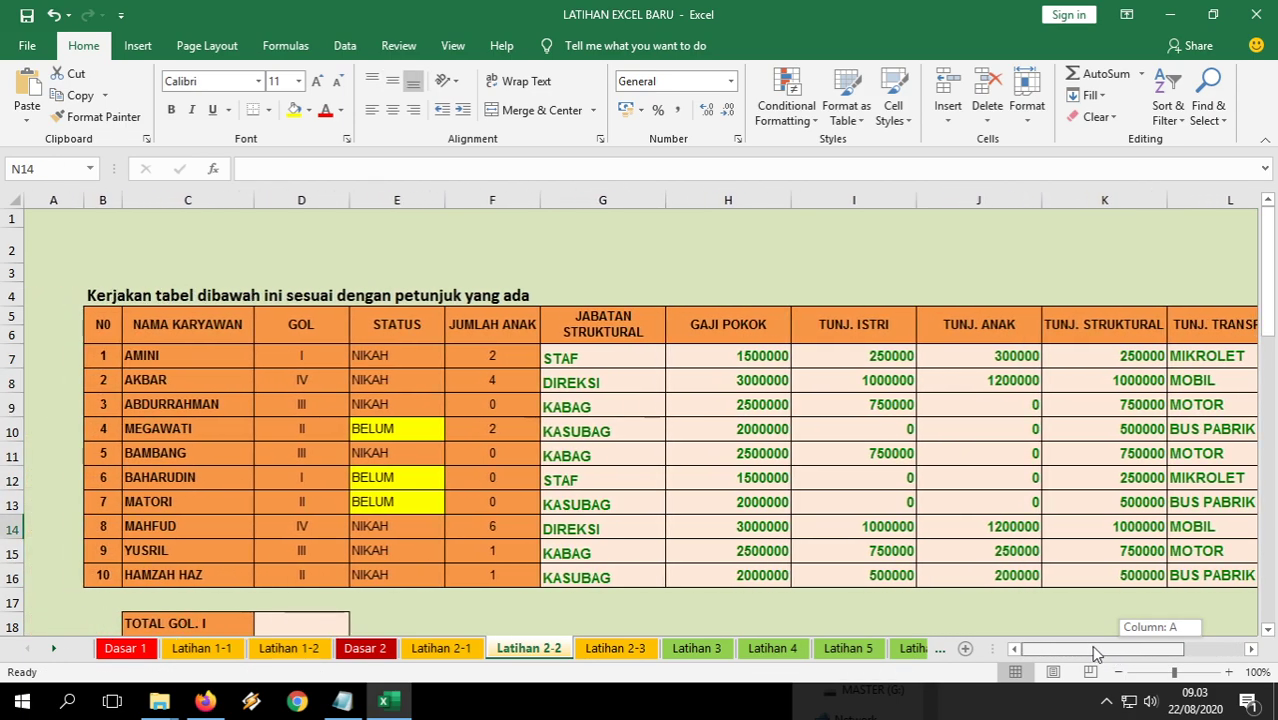
pyautogui.scroll(-3, 448, 508)
pyautogui.moveTo(214, 412); pyautogui.dragTo(288, 496)
pyautogui.scroll(-2, 288, 496)
pyautogui.scroll(5, 288, 493)
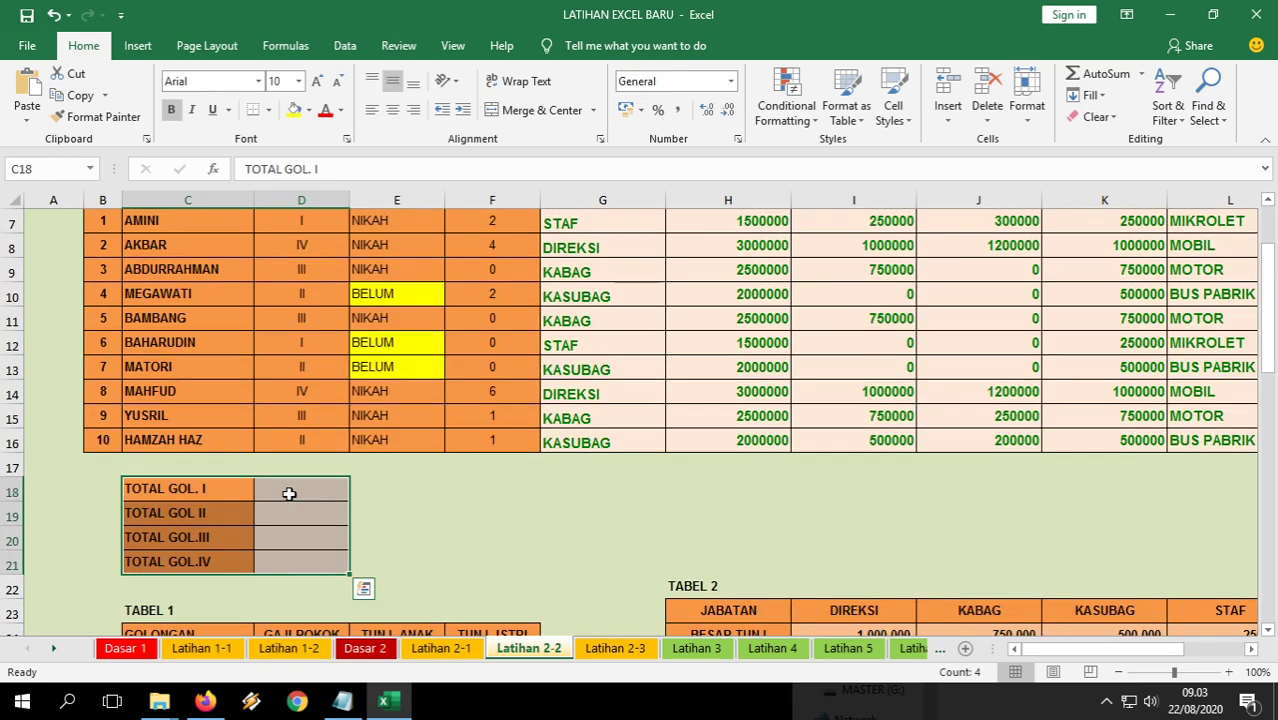
pyautogui.moveTo(1045, 648); pyautogui.dragTo(1105, 648)
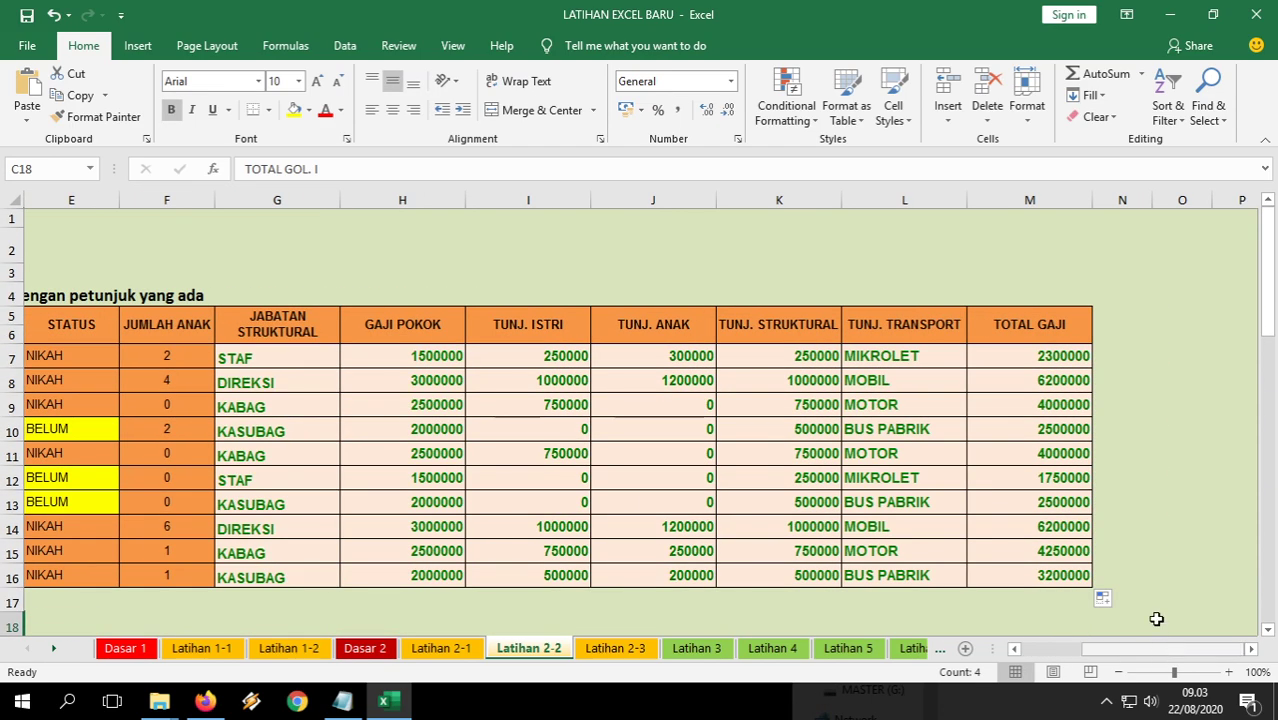
pyautogui.click(1053, 357)
pyautogui.moveTo(1053, 357); pyautogui.dragTo(1045, 574)
pyautogui.moveTo(1116, 648); pyautogui.dragTo(1071, 648)
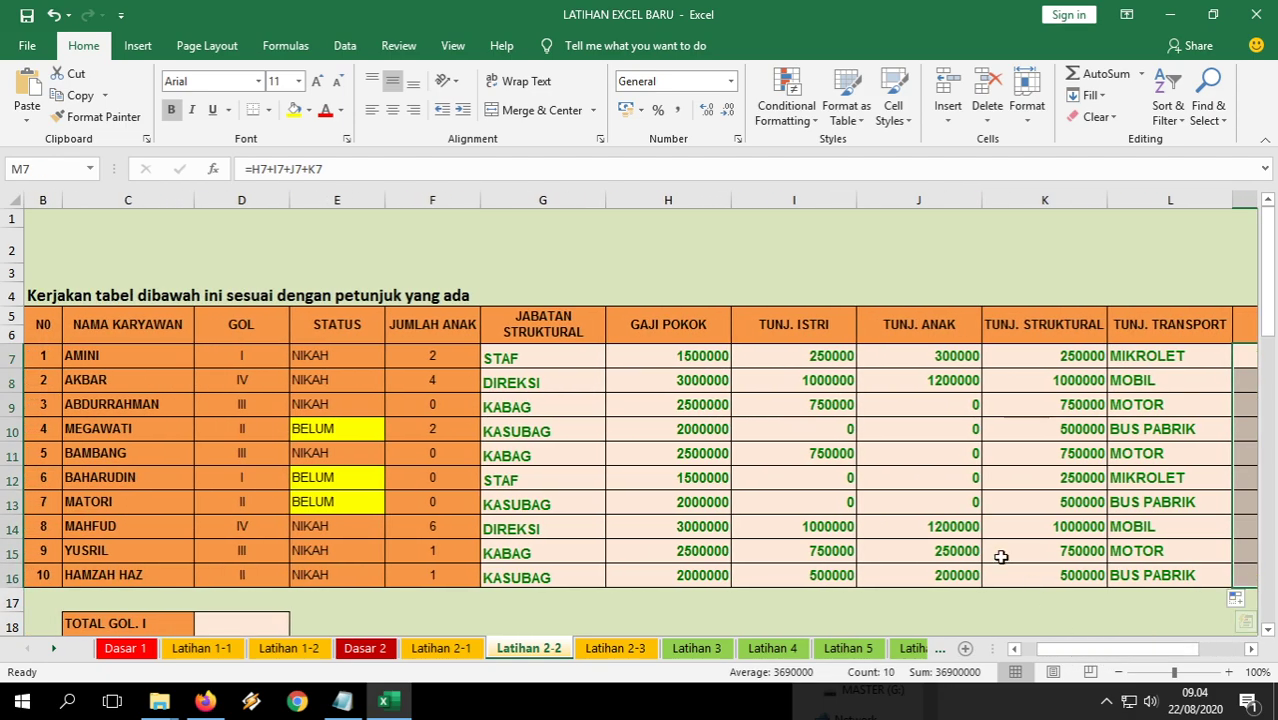
pyautogui.click(248, 357)
pyautogui.click(262, 405)
pyautogui.click(258, 434)
pyautogui.scroll(-3, 823, 505)
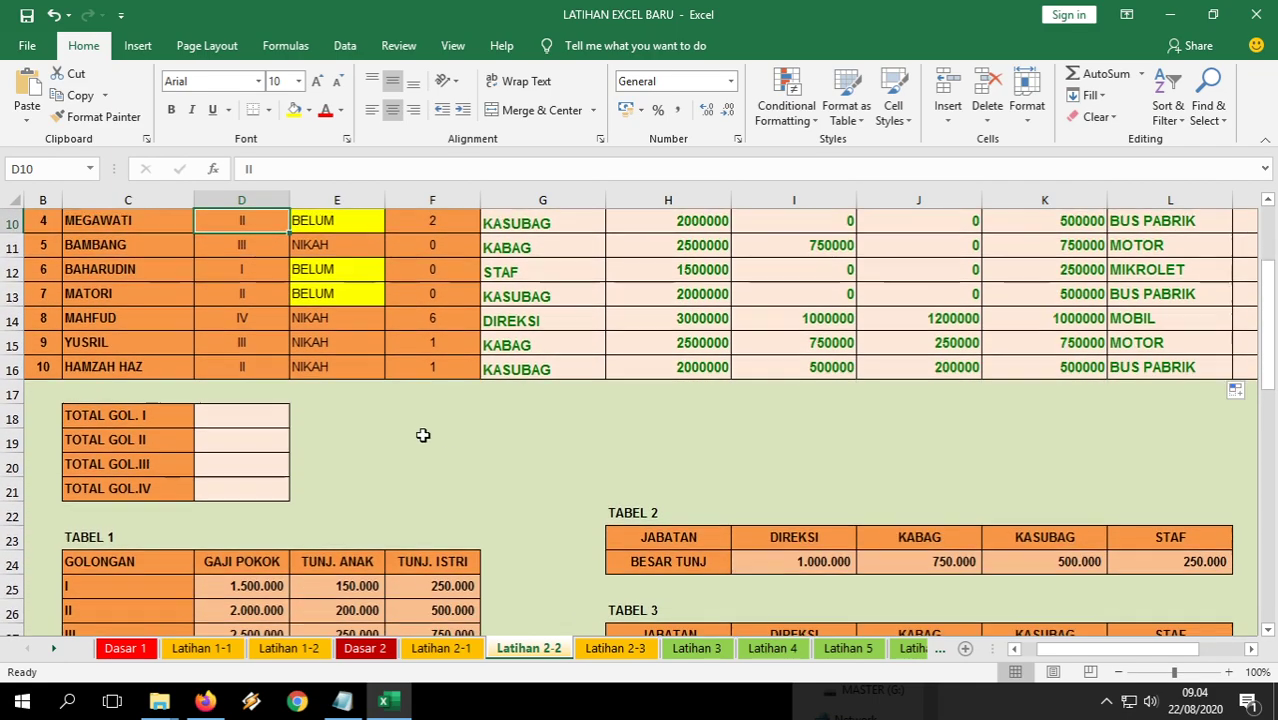
# Enter =SUMIF(D7:D16;"I";M7:M16) in D18 to total the salaries of GOL I employees.
pyautogui.click(277, 418)
pyautogui.write('=sumn')
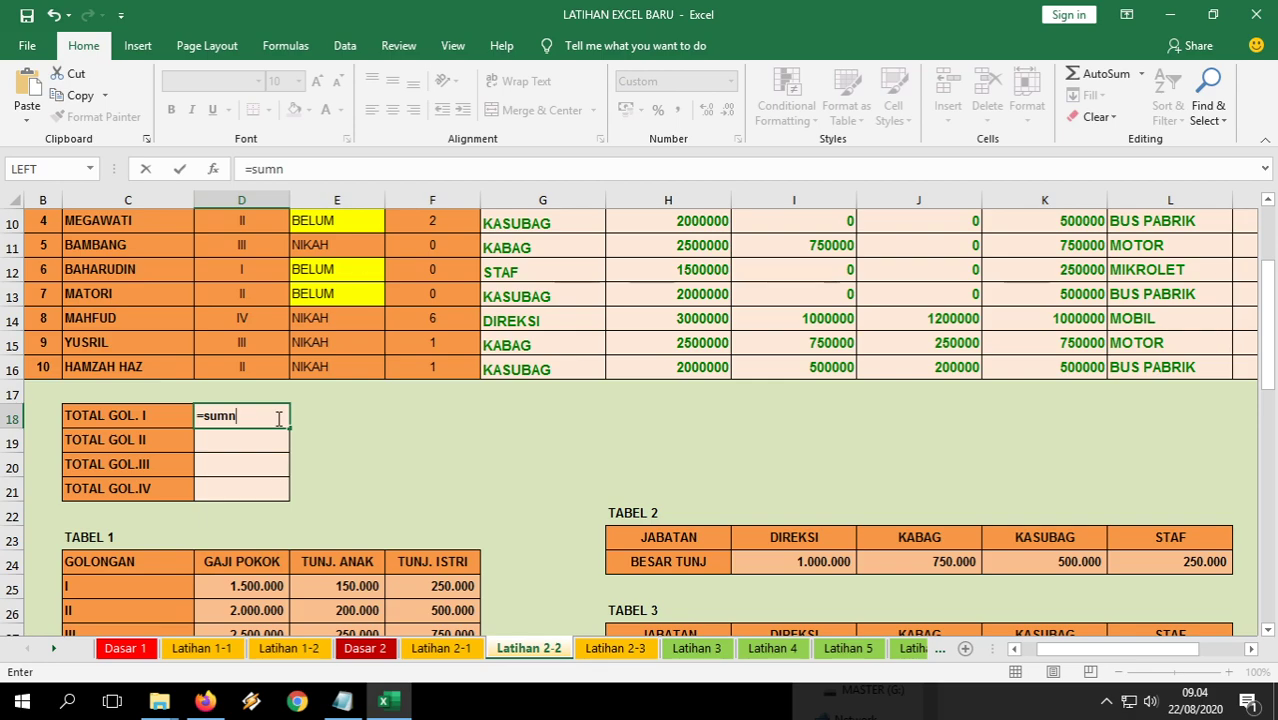
pyautogui.press('BackSpace')
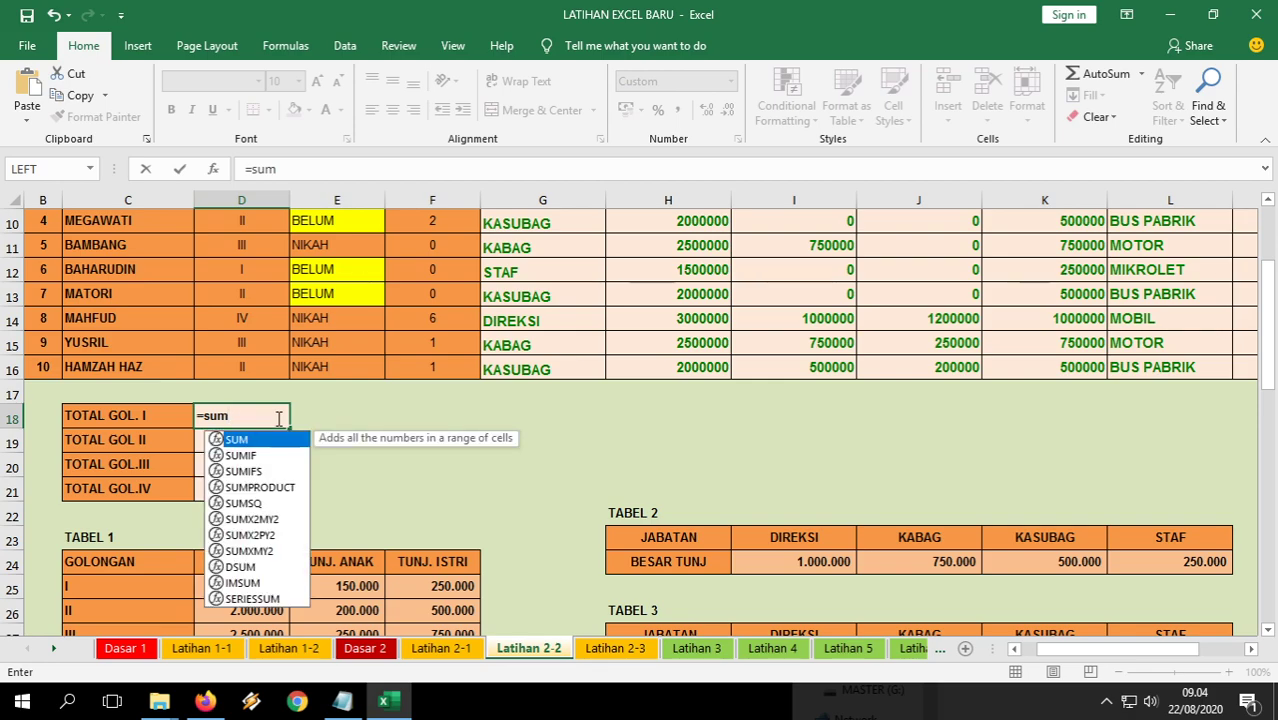
pyautogui.write('if')
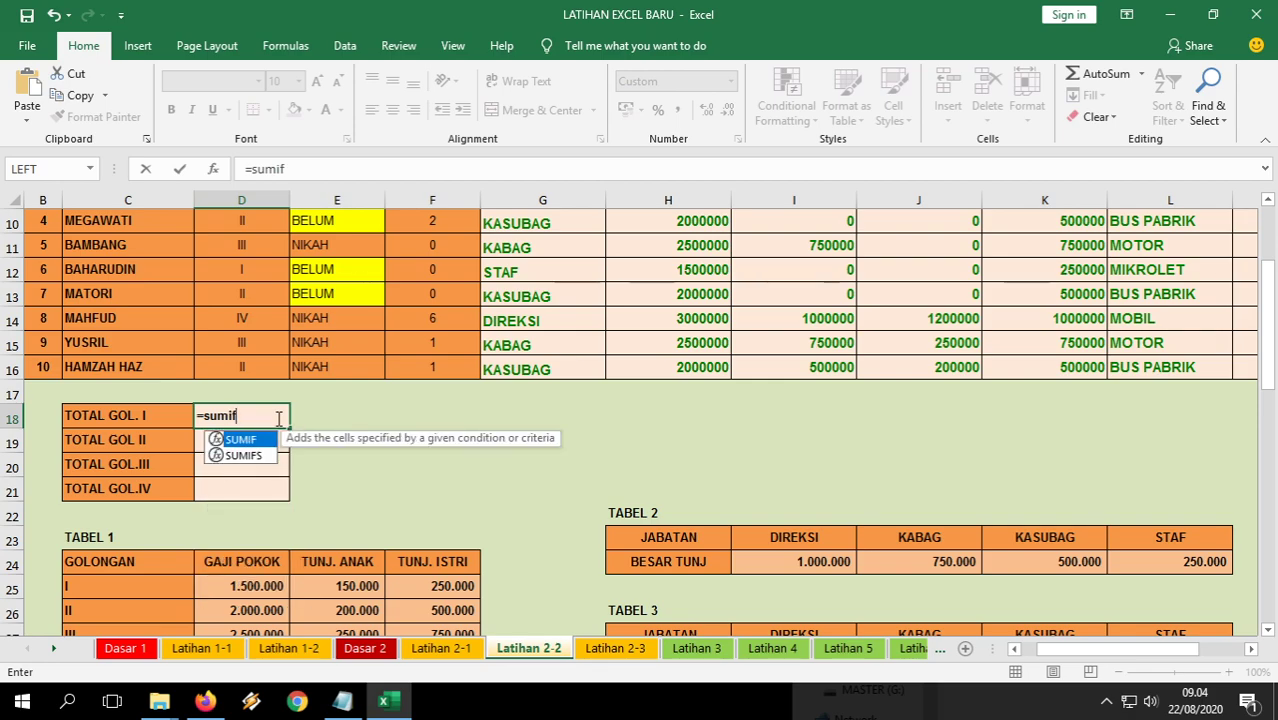
pyautogui.write('(')
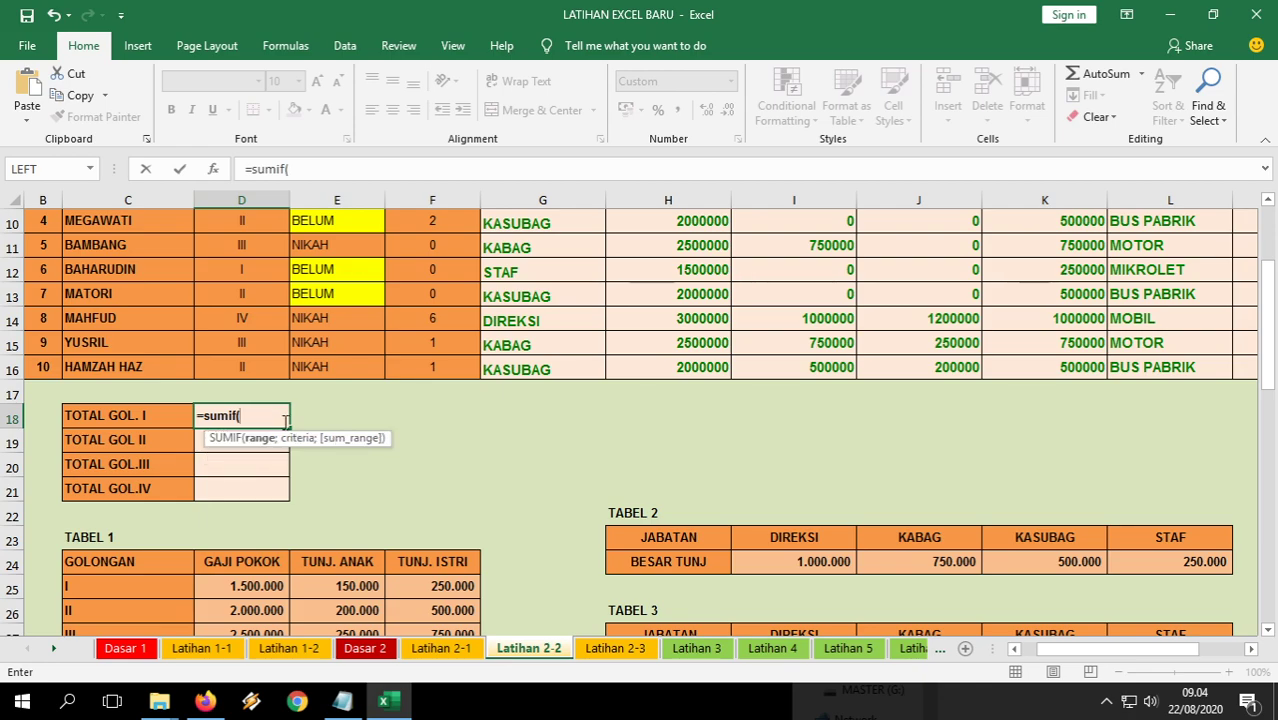
pyautogui.scroll(2, 300, 447)
pyautogui.moveTo(262, 283); pyautogui.dragTo(265, 497)
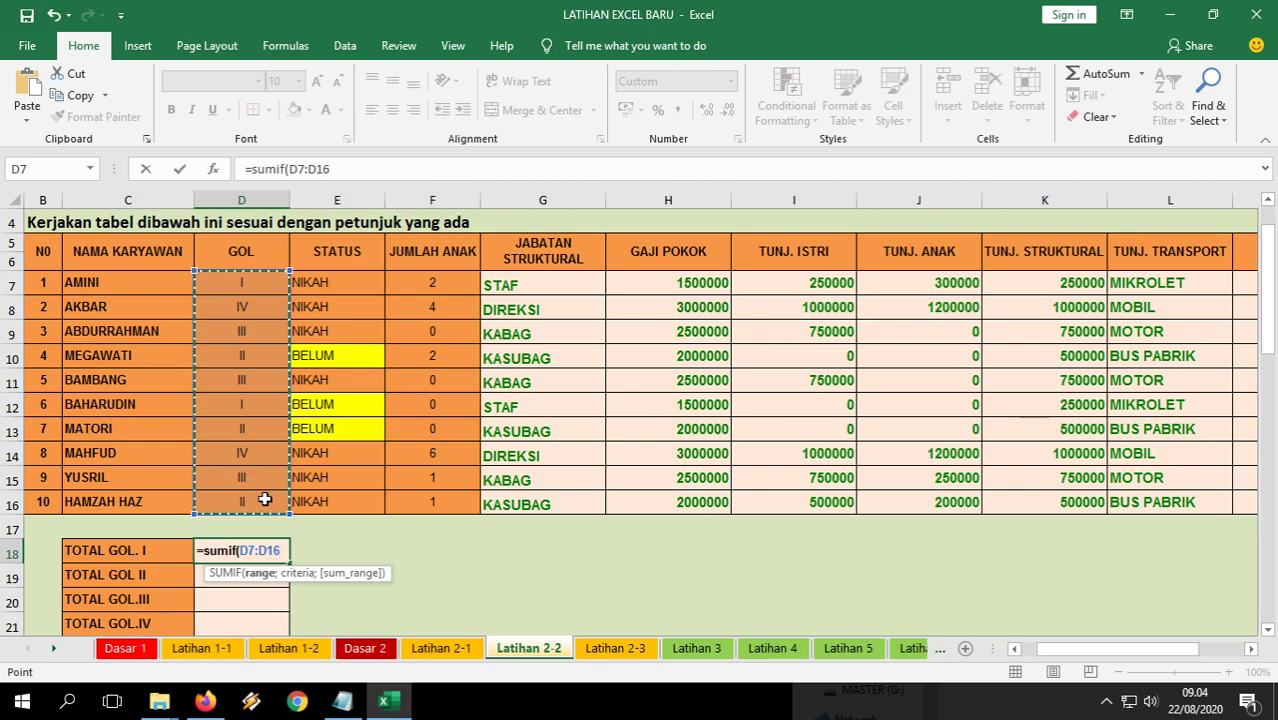
pyautogui.write(';')
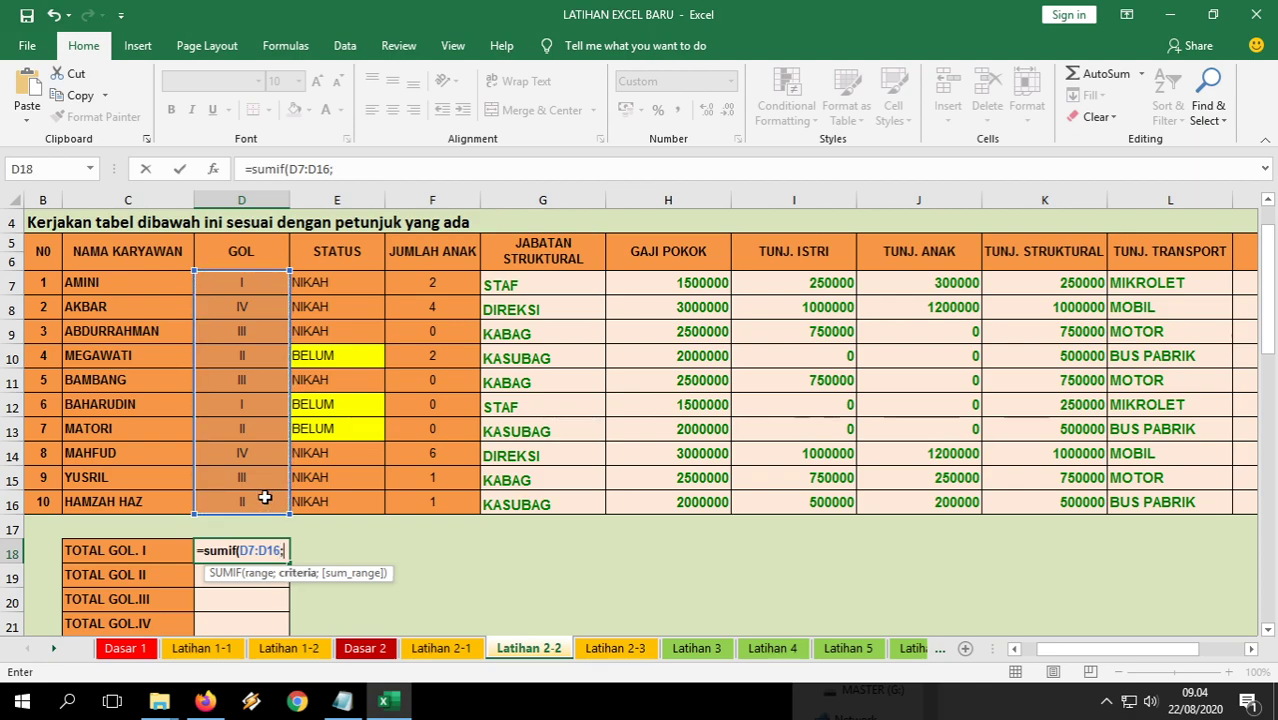
pyautogui.write('"I"')
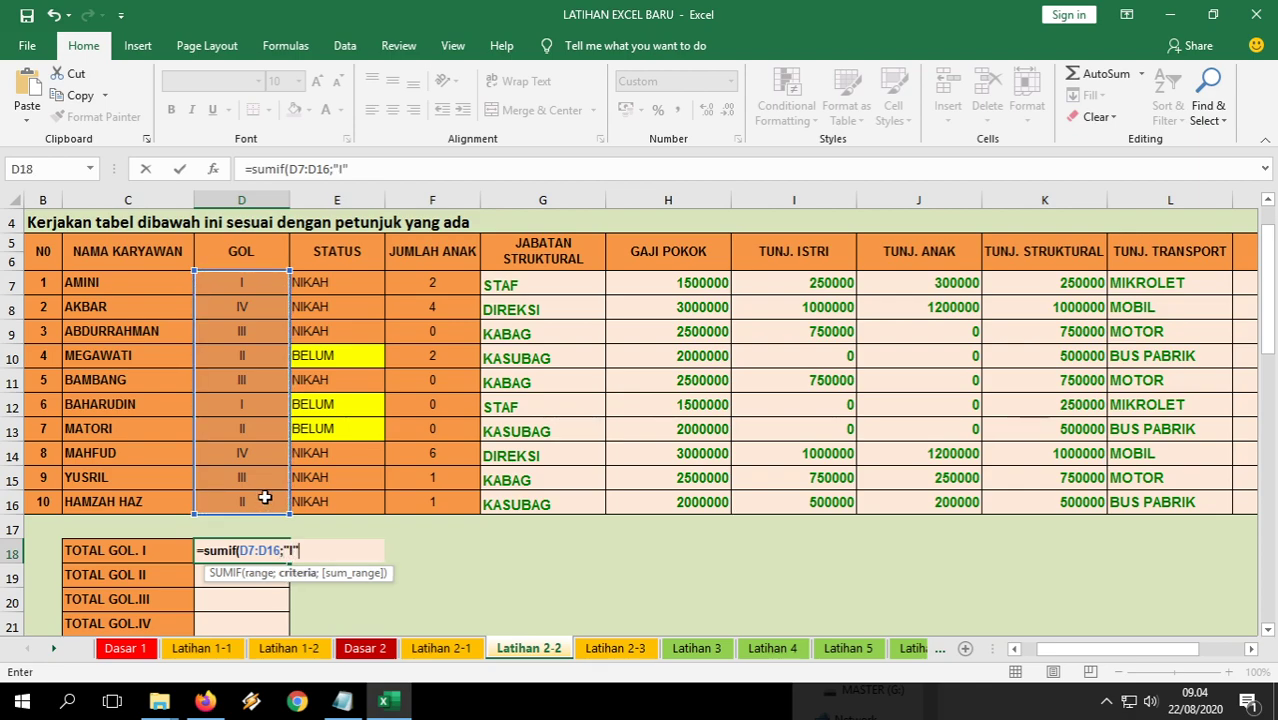
pyautogui.write('I";')
pyautogui.moveTo(1040, 649); pyautogui.dragTo(1080, 649)
pyautogui.moveTo(1022, 289); pyautogui.dragTo(1016, 506)
pyautogui.press('Return')
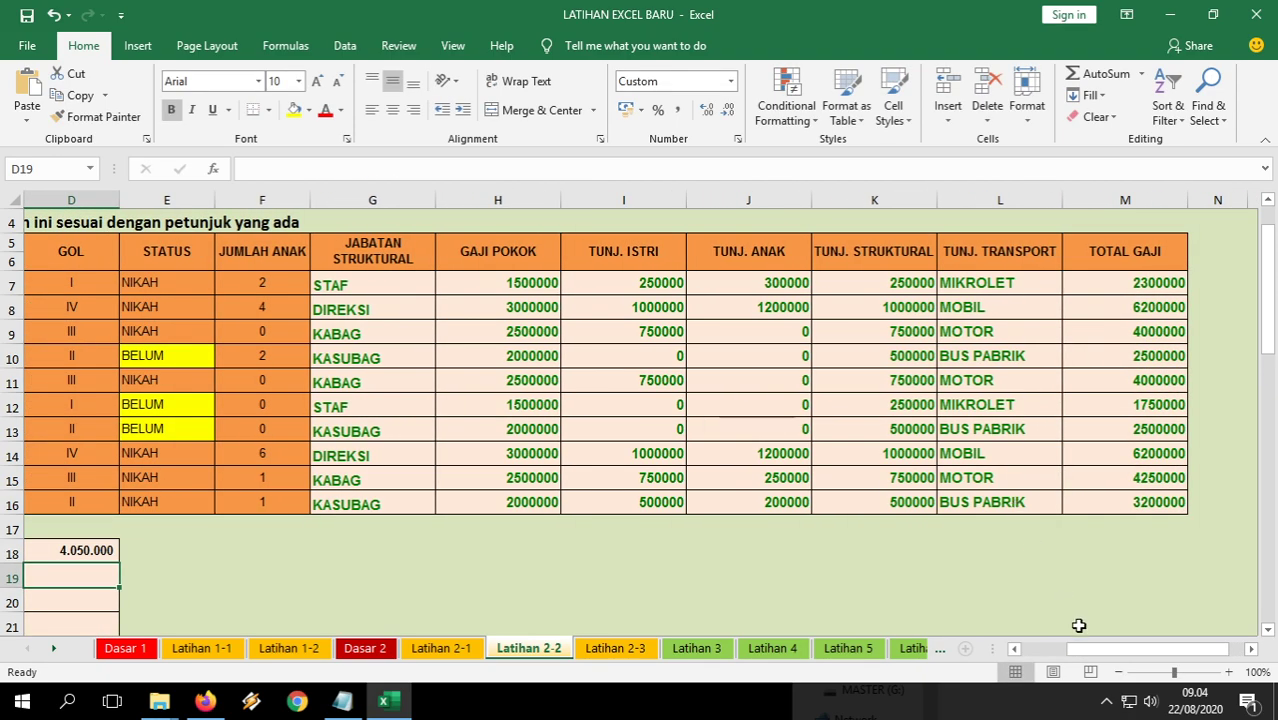
# Copy the text of the D18 SUMIF formula into D19 for TOTAL GOL II with its ranges unshifted.
pyautogui.moveTo(1087, 648); pyautogui.dragTo(1054, 648)
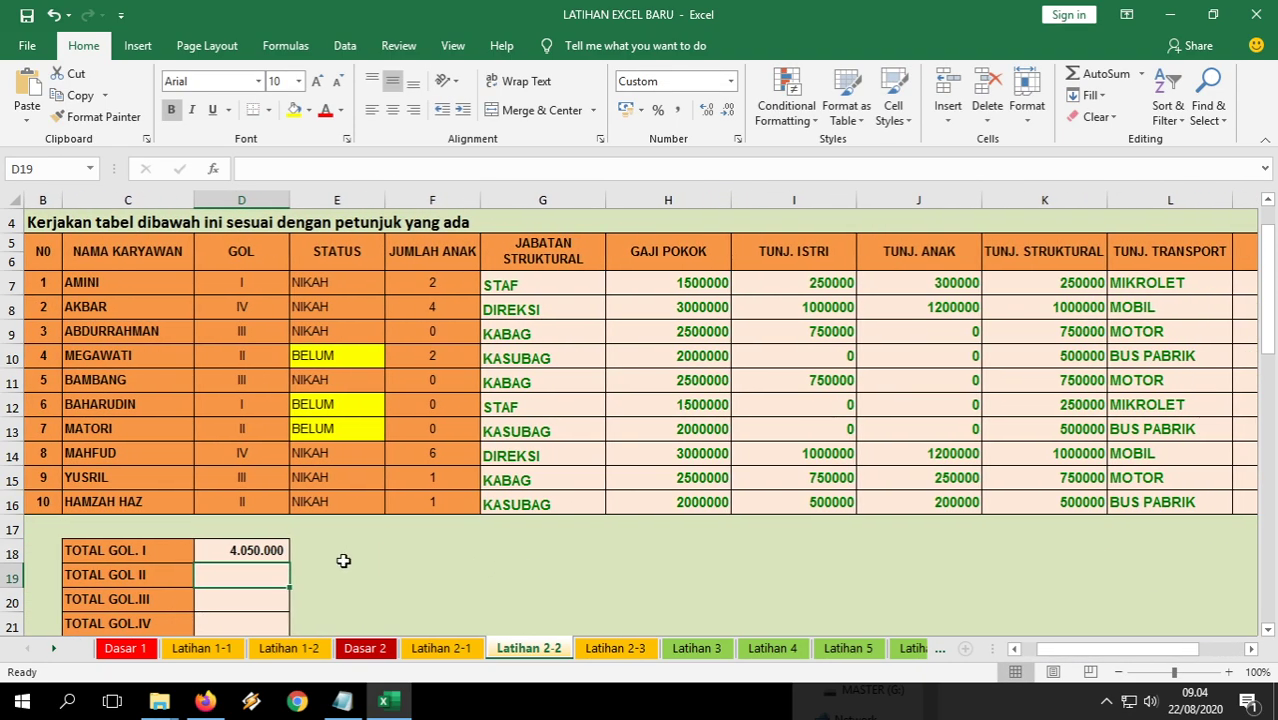
pyautogui.click(262, 552)
pyautogui.click(434, 168)
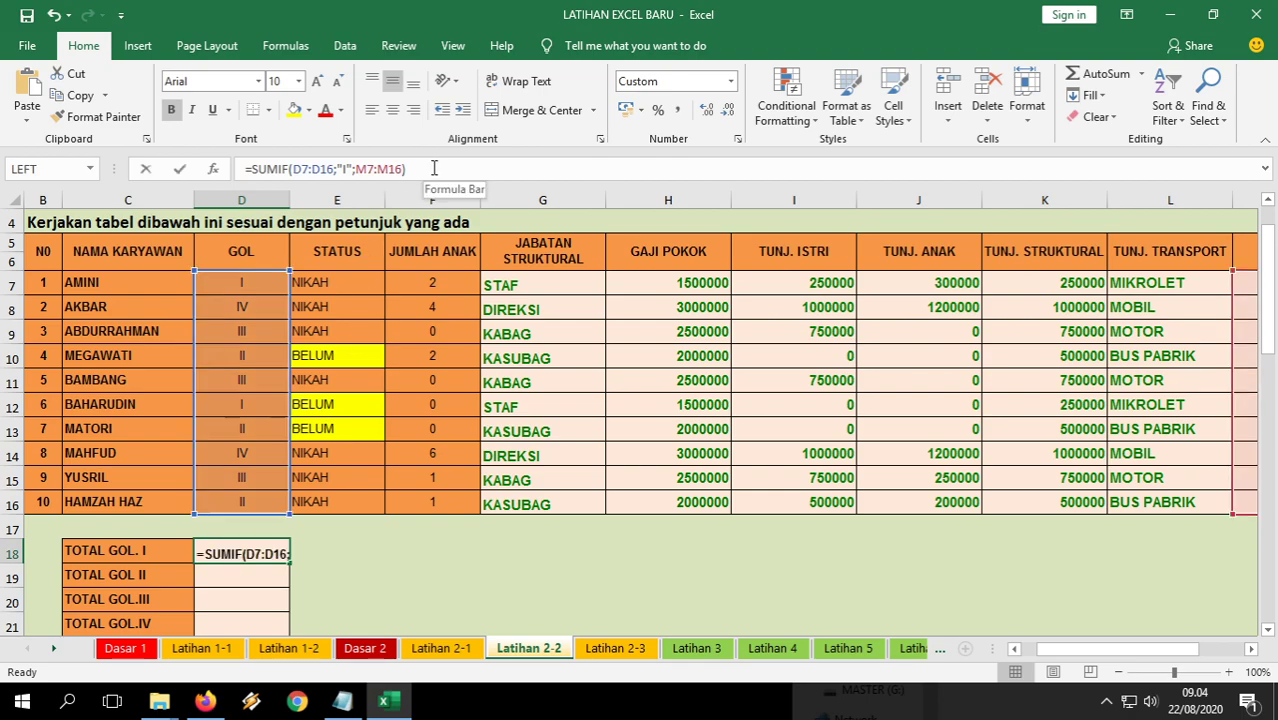
pyautogui.moveTo(415, 168); pyautogui.dragTo(241, 164)
pyautogui.hotkey('ctrl', 'c')
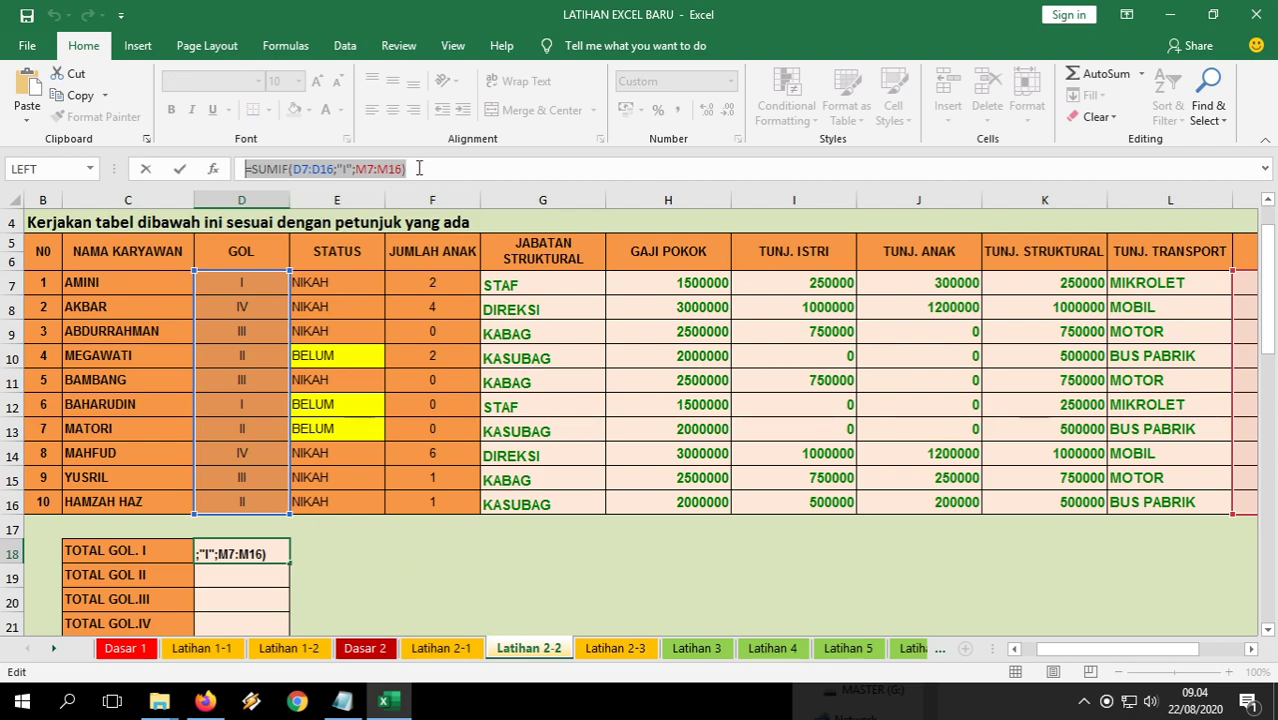
pyautogui.click(248, 577)
pyautogui.press('Escape')
pyautogui.click(248, 577)
pyautogui.doubleClick(248, 577)
pyautogui.hotkey('ctrl', 'v')
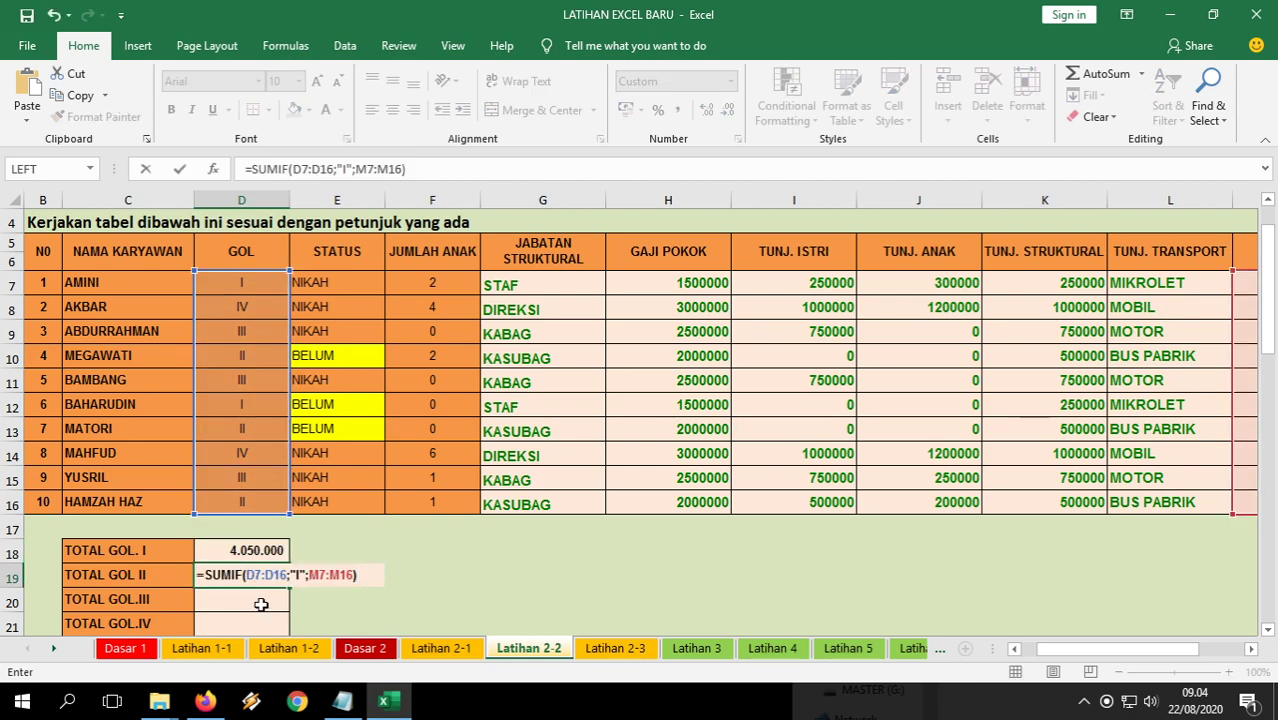
pyautogui.press('Return')
# Paste the copied SUMIF formula into D20 and D21 for TOTAL GOL.III and TOTAL GOL.IV.
pyautogui.hotkey('ctrl', 'v')
pyautogui.press('Return')
pyautogui.doubleClick(253, 623)
pyautogui.hotkey('ctrl', 'v')
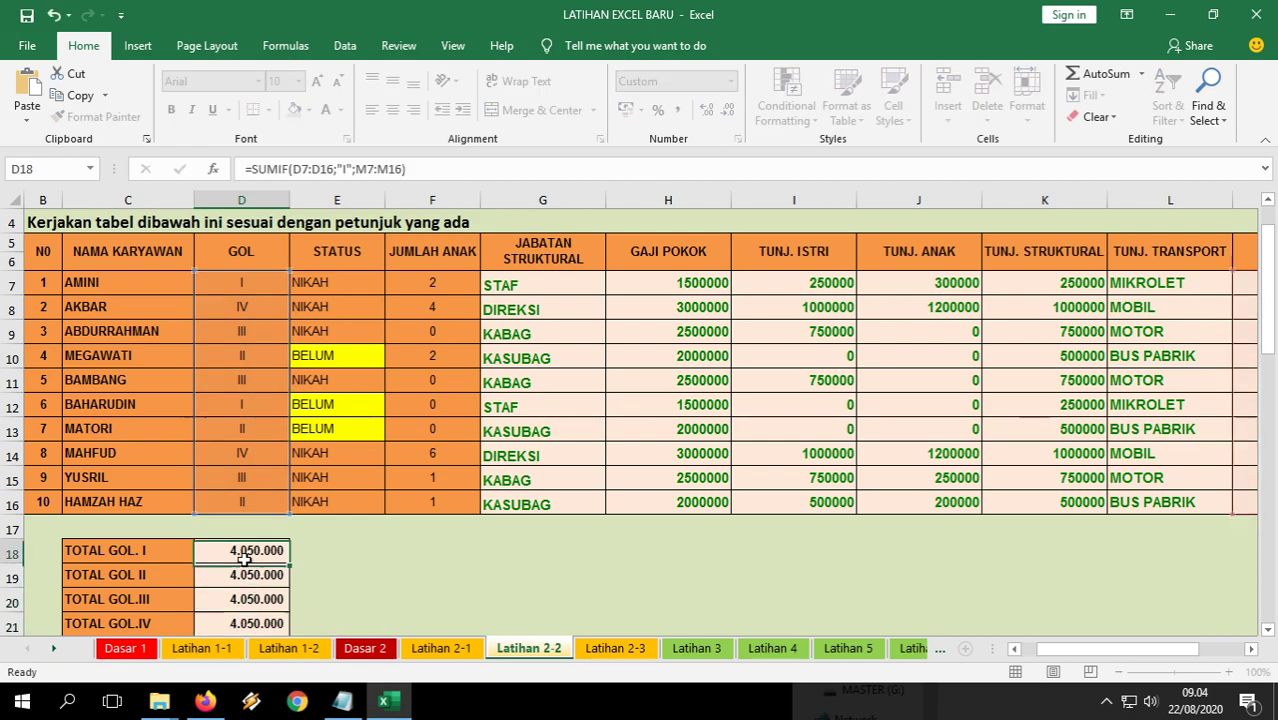
pyautogui.press('Return')
# Set the SUMIF criterion in D19 to "II".
pyautogui.click(250, 577)
pyautogui.click(342, 169)
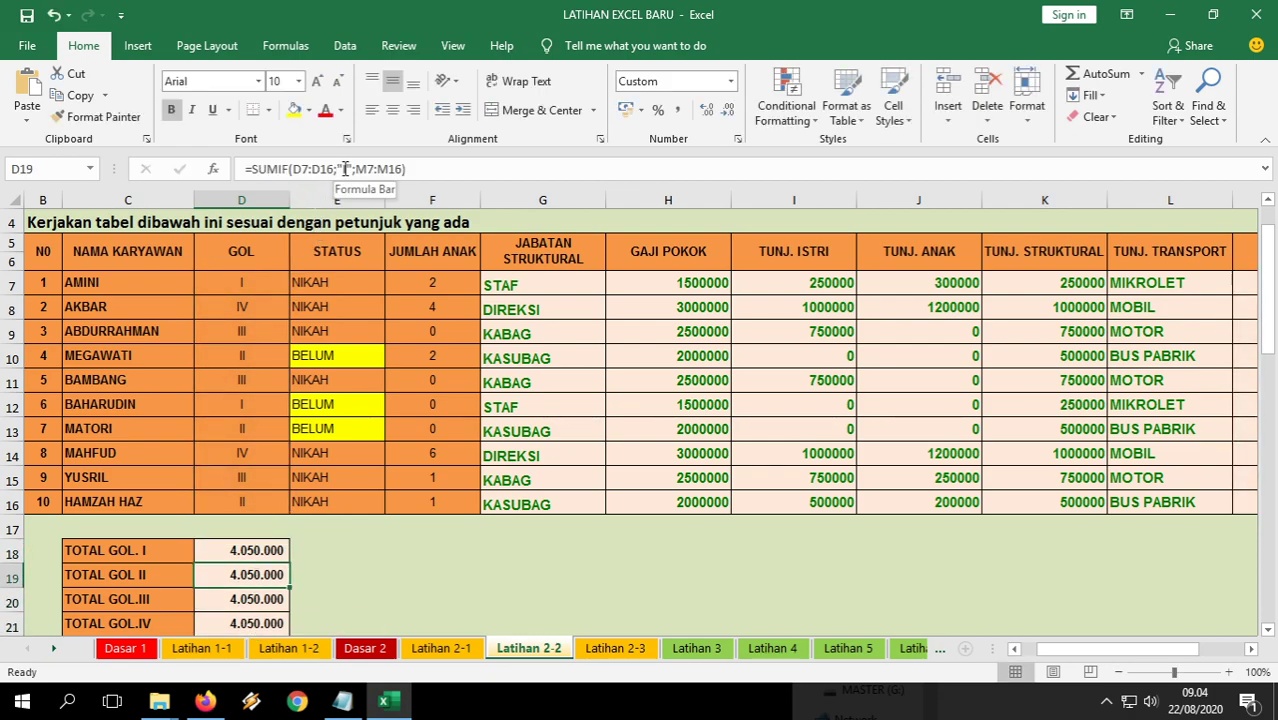
pyautogui.write('I')
pyautogui.press('Return')
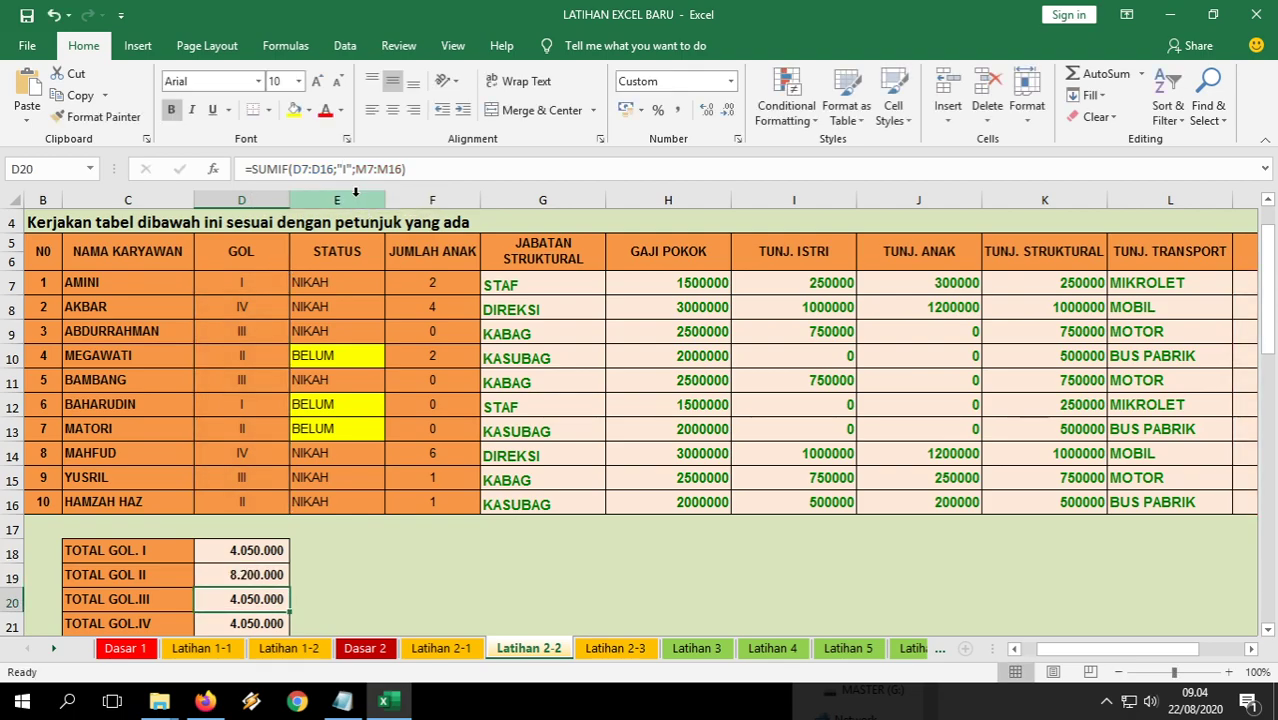
# Set the SUMIF criterion to "III" in D20 and to "IV" in D21.
pyautogui.click(343, 169)
pyautogui.write('II')
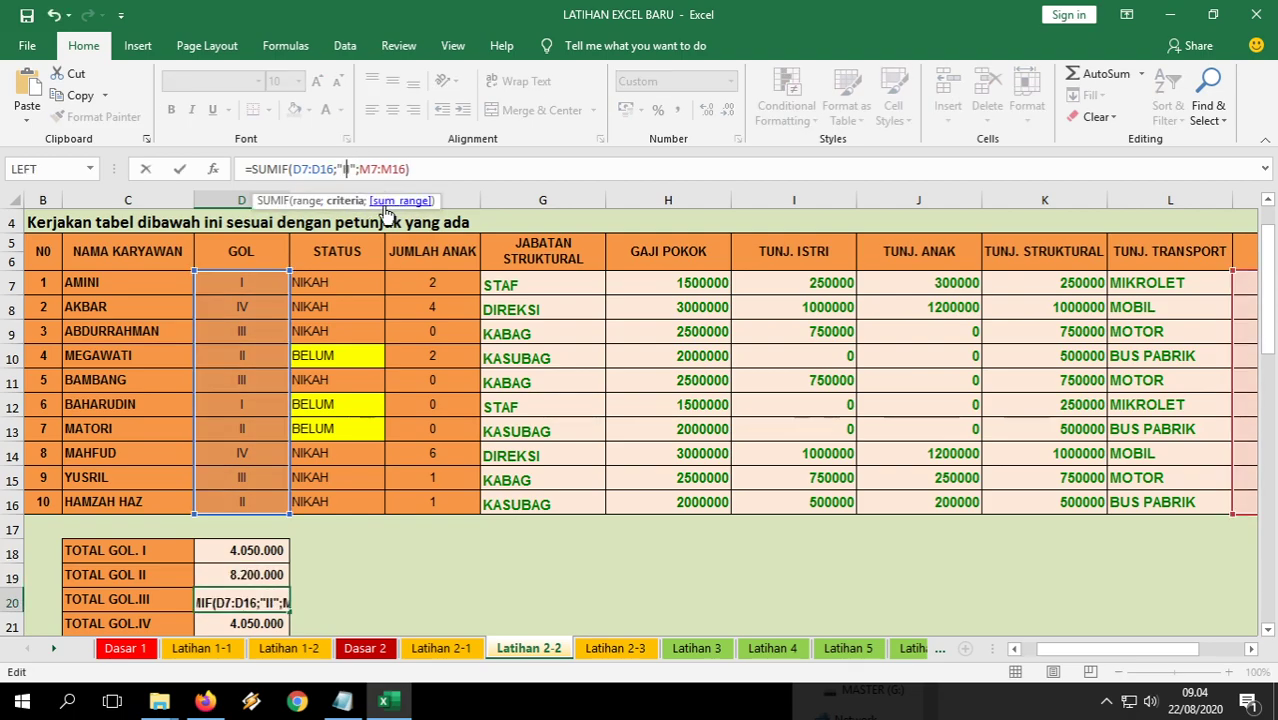
pyautogui.press('Return')
pyautogui.click(347, 169)
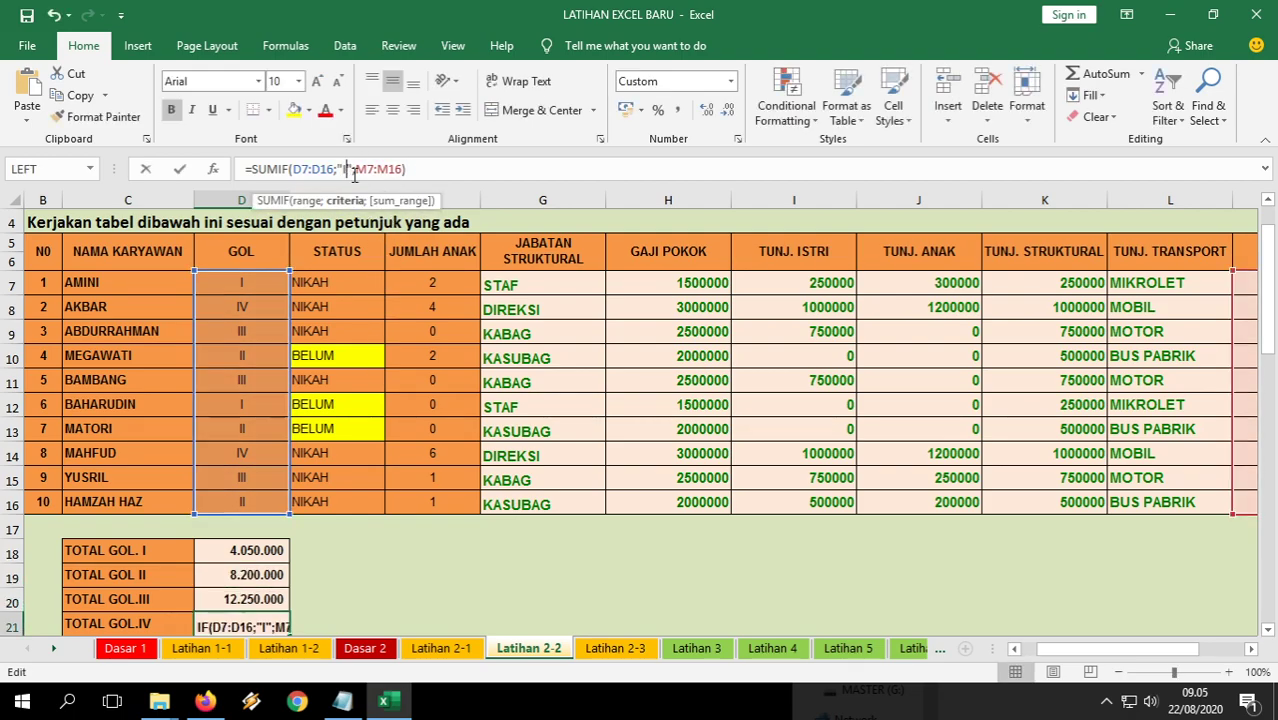
pyautogui.write('V')
pyautogui.press('Return')
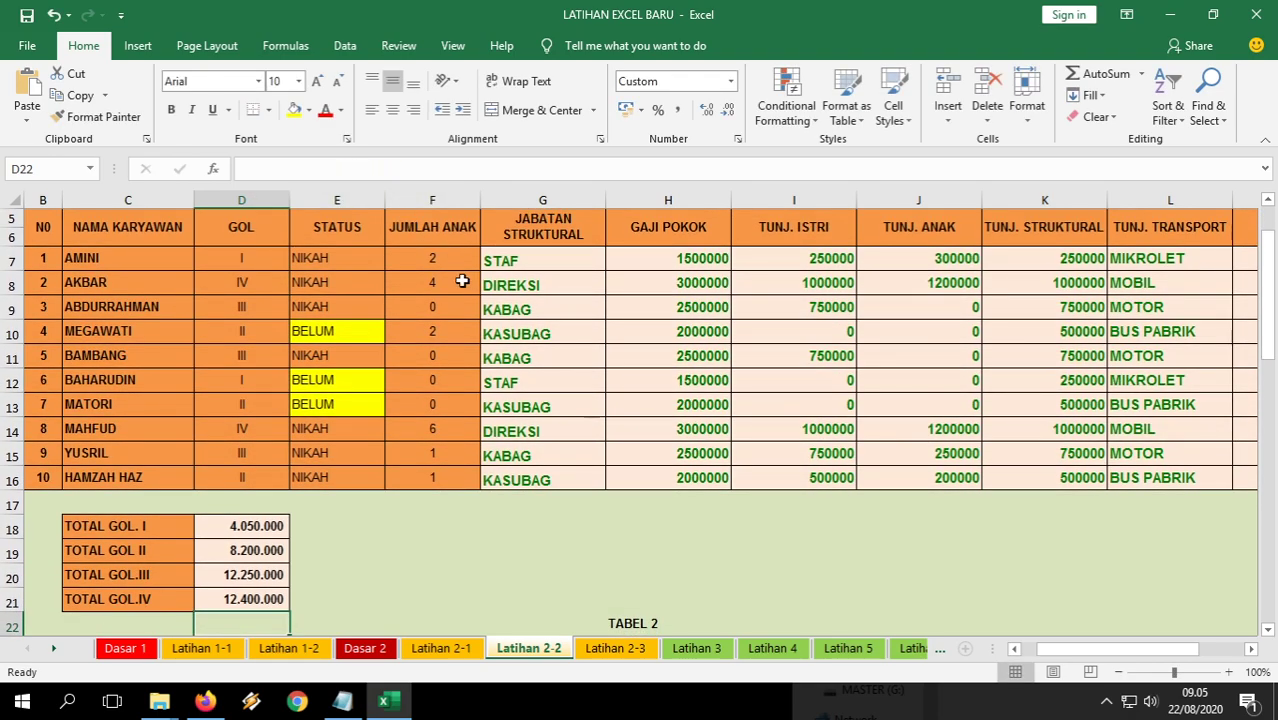
pyautogui.click(430, 520)
pyautogui.click(272, 524)
pyautogui.click(325, 569)
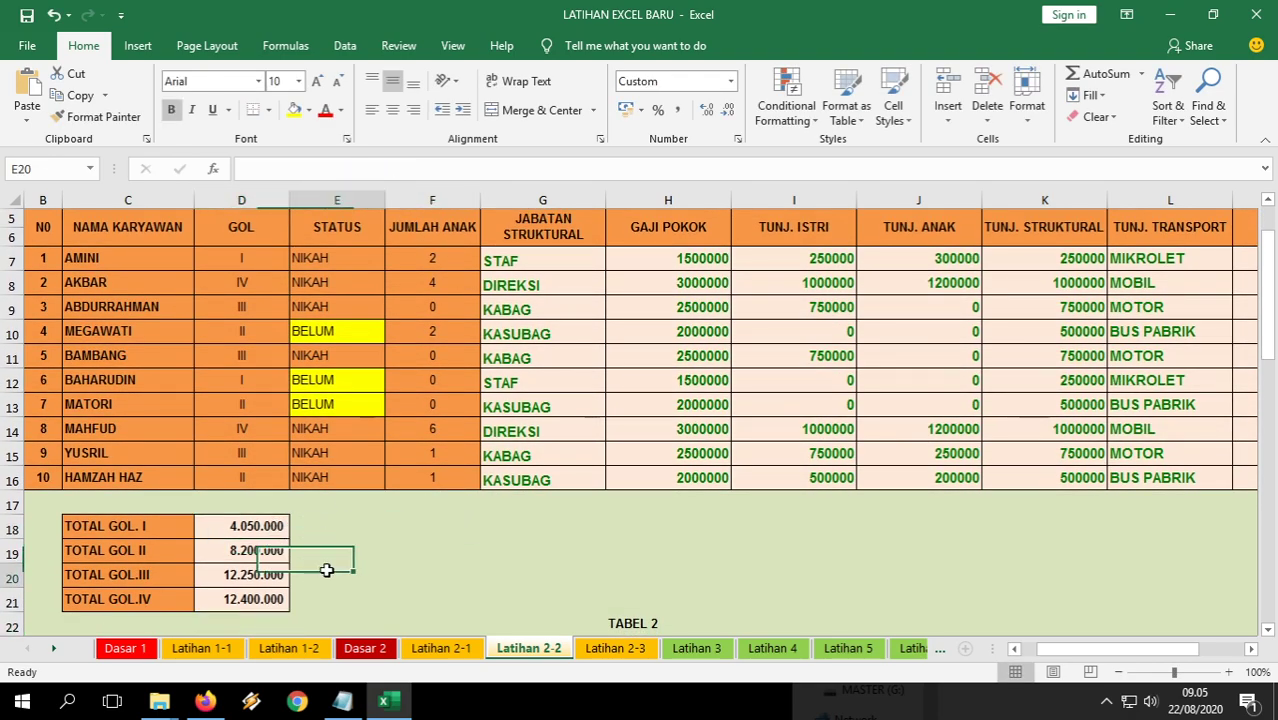
# Insert a 3-D clustered column chart from the employee names C7:C16, GAJI POKOK H7:H16 and TOTAL GAJI M7:M16.
pyautogui.scroll(-8, 581, 552)
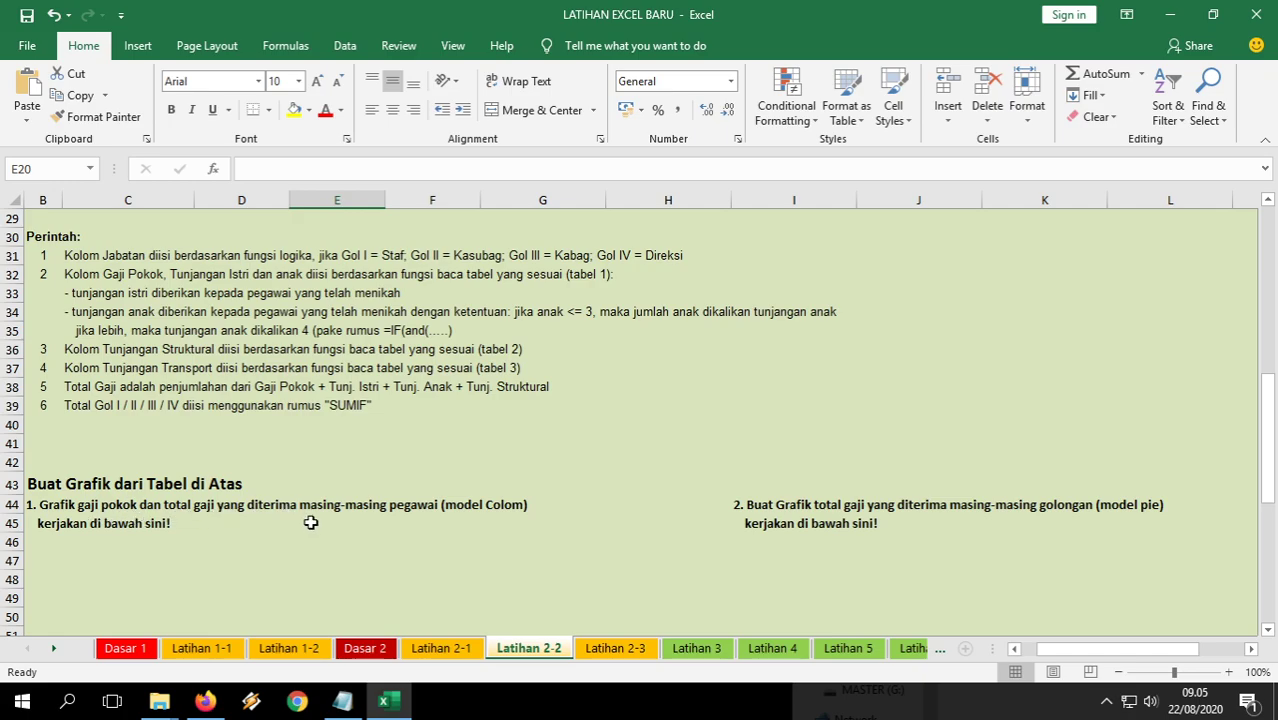
pyautogui.scroll(9, 266, 556)
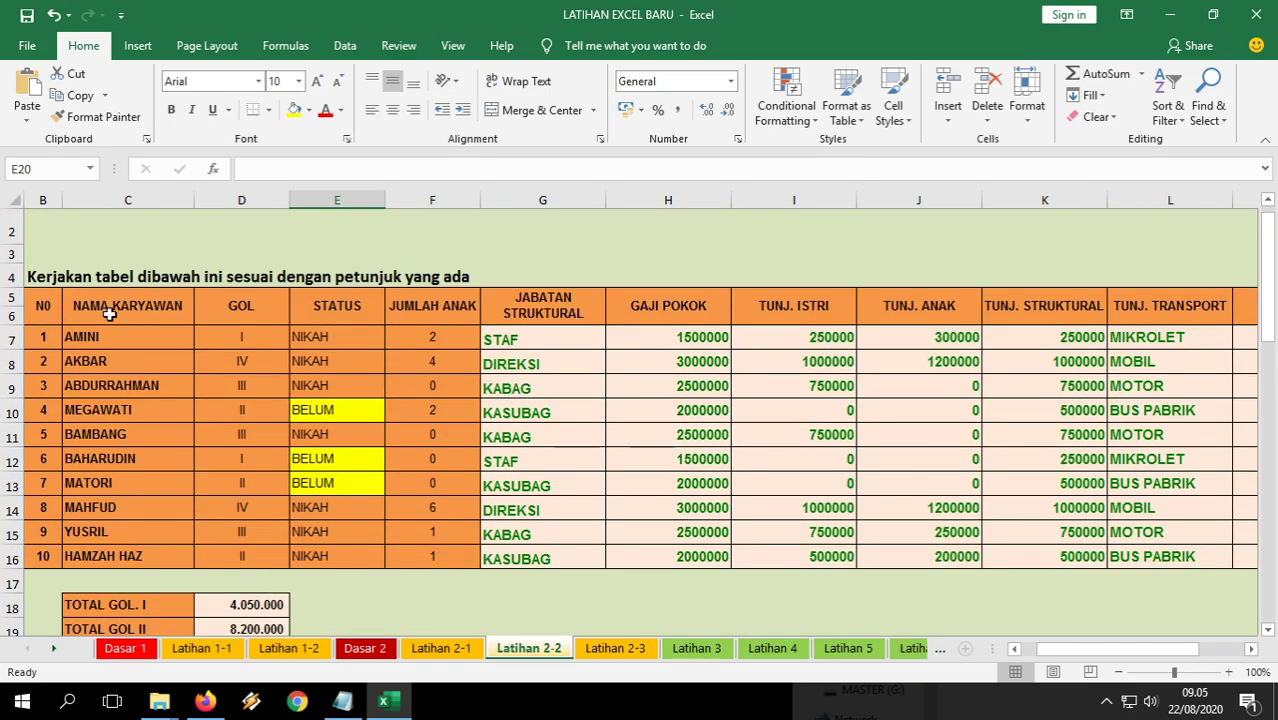
pyautogui.moveTo(142, 341); pyautogui.dragTo(137, 555)
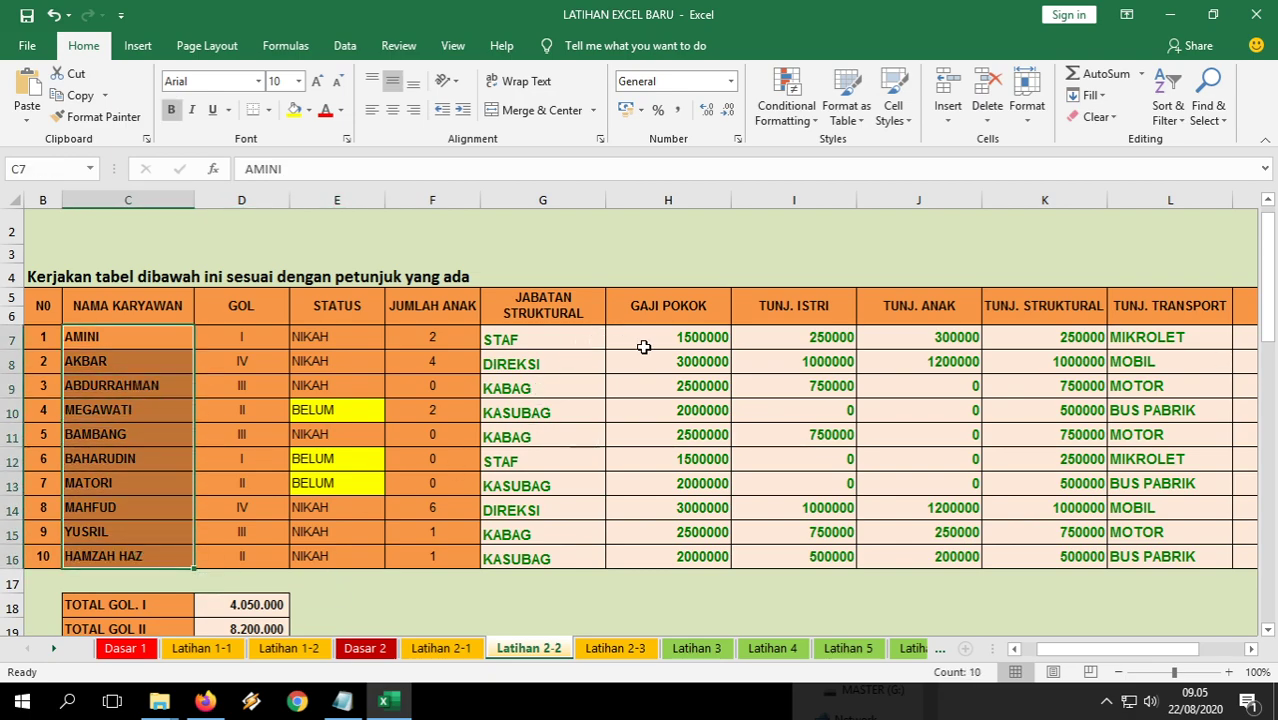
pyautogui.moveTo(660, 342); pyautogui.dragTo(690, 561)
pyautogui.moveTo(1146, 648); pyautogui.dragTo(1203, 649)
pyautogui.moveTo(1057, 338); pyautogui.dragTo(1050, 551)
pyautogui.moveTo(1175, 649); pyautogui.dragTo(1092, 649)
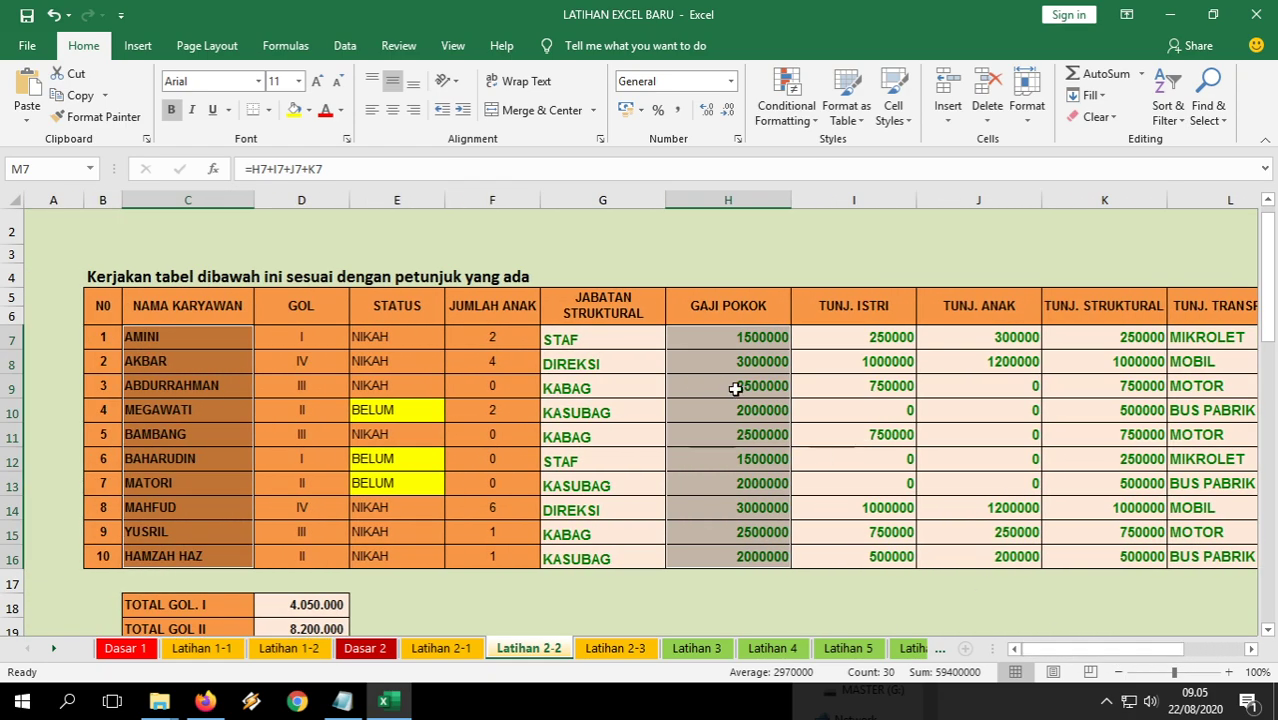
pyautogui.click(137, 46)
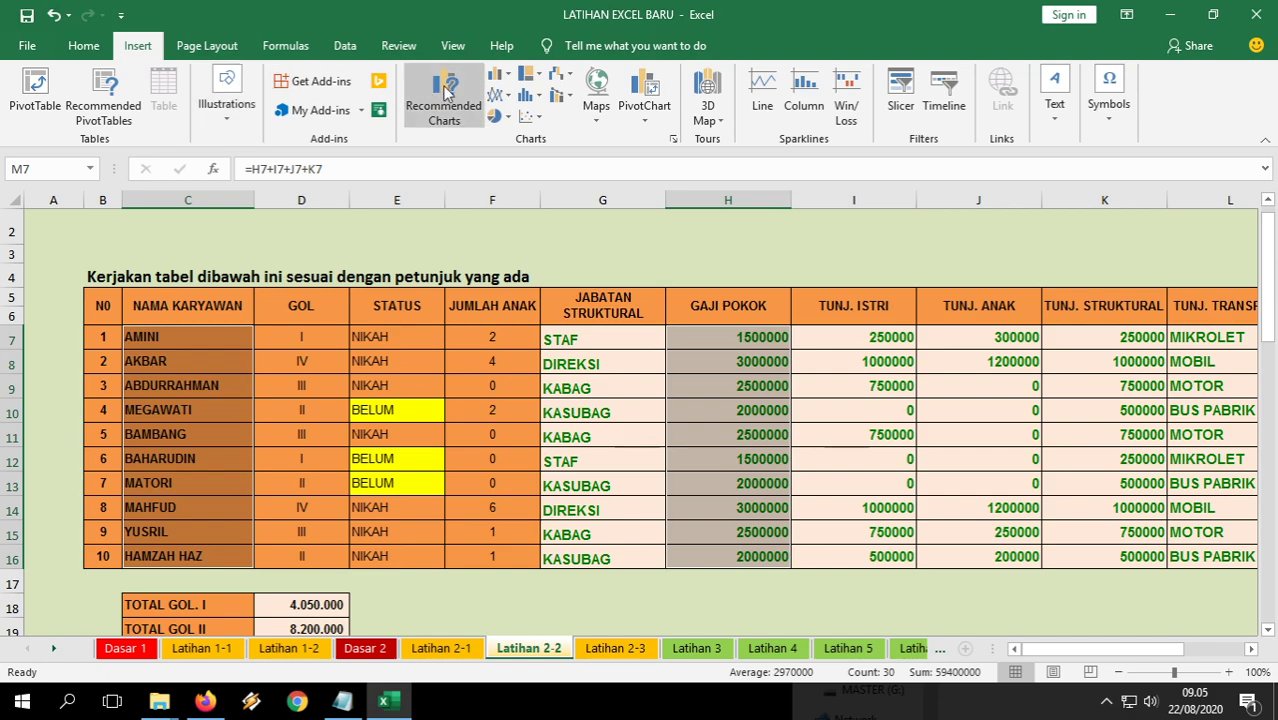
pyautogui.click(508, 78)
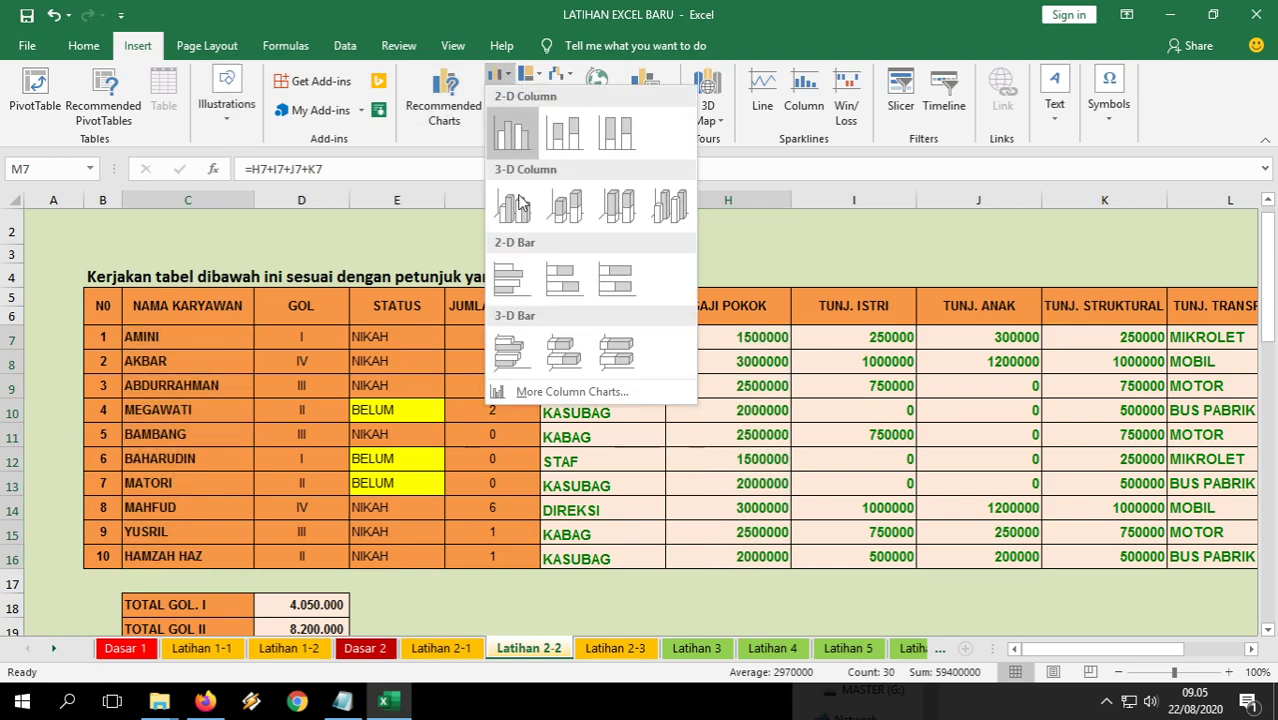
pyautogui.click(513, 206)
# Move the column chart below chart task 1 under Buat Grafik dari Tabel di Atas, starting around row 46.
pyautogui.moveTo(719, 293); pyautogui.dragTo(449, 373)
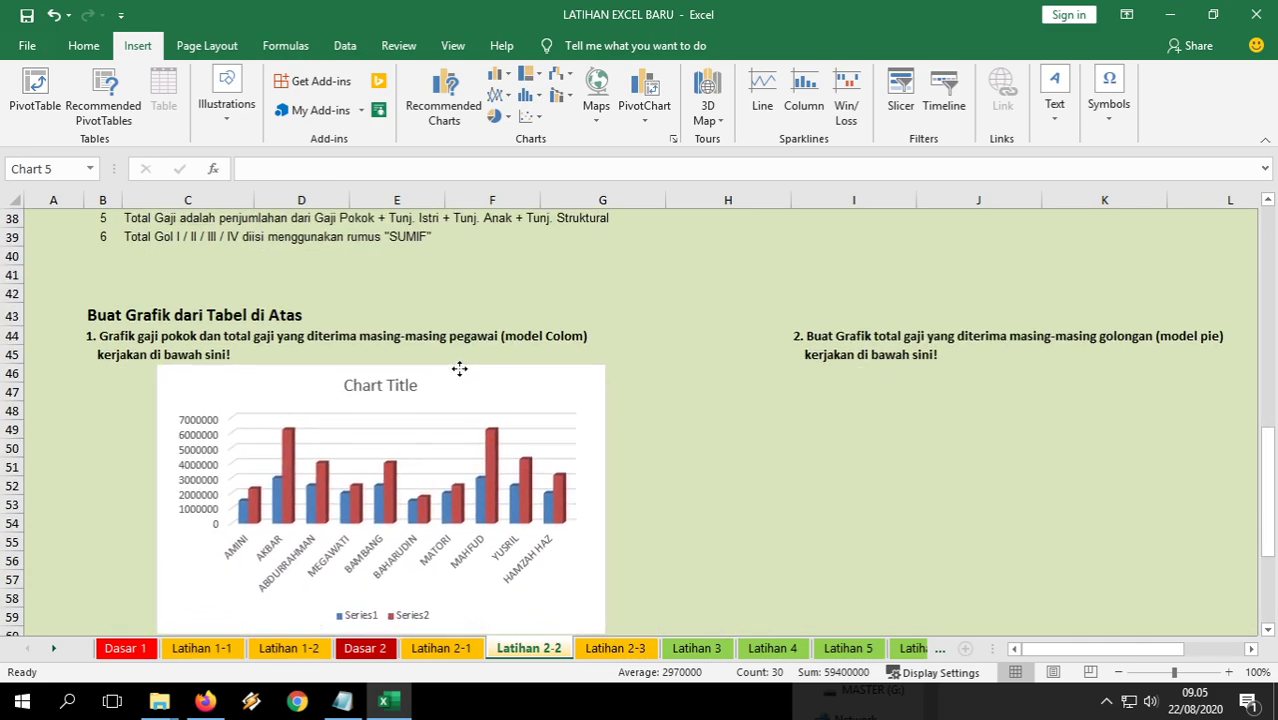
pyautogui.click(795, 453)
pyautogui.click(420, 396)
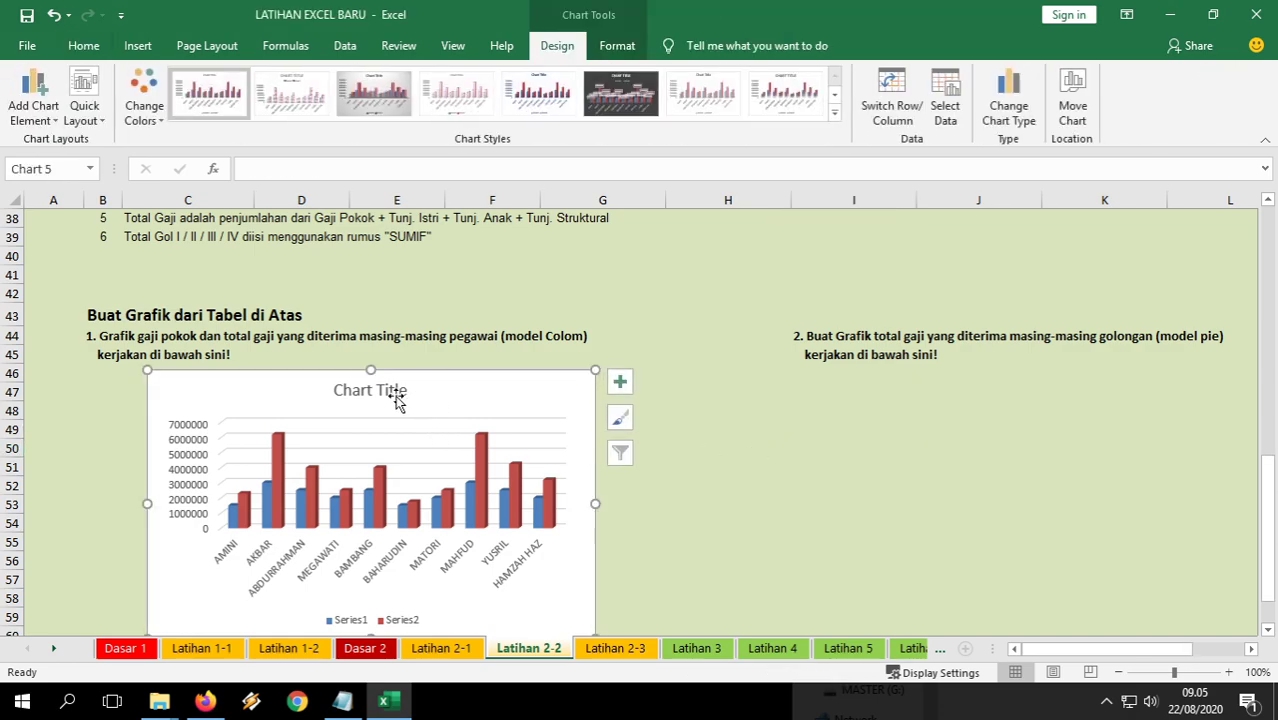
# Insert a 3-D pie chart from the TOTAL GOL. I to IV block C18:D21 and place it below chart task 2.
pyautogui.moveTo(1079, 652); pyautogui.dragTo(1133, 650)
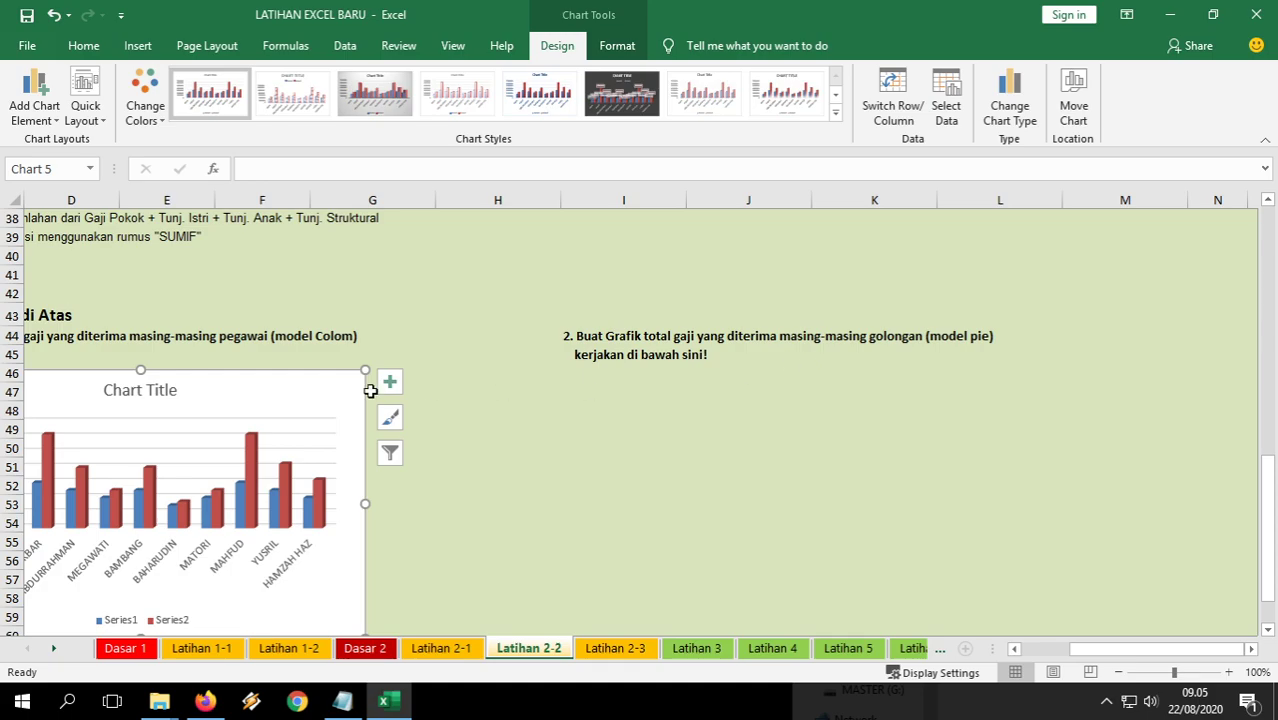
pyautogui.scroll(4, 370, 391)
pyautogui.moveTo(1125, 652); pyautogui.dragTo(1075, 650)
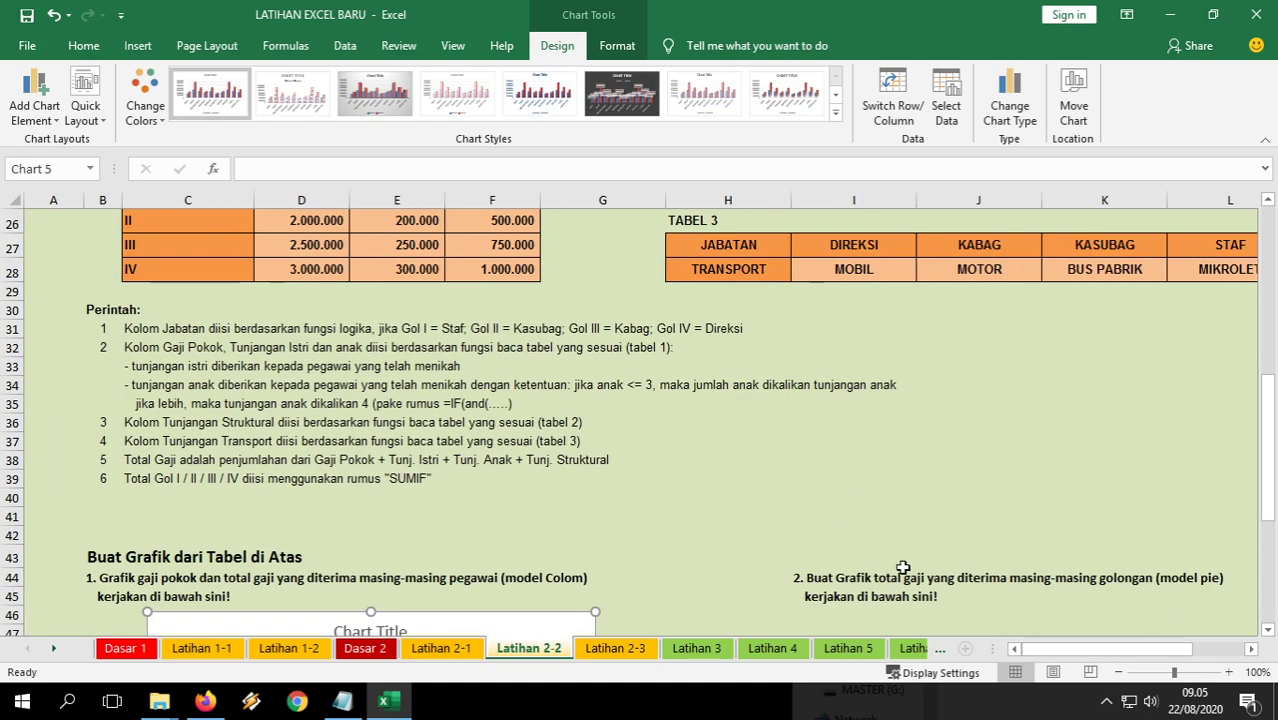
pyautogui.scroll(5, 650, 465)
pyautogui.moveTo(213, 389); pyautogui.dragTo(277, 459)
pyautogui.moveTo(200, 388); pyautogui.dragTo(265, 462)
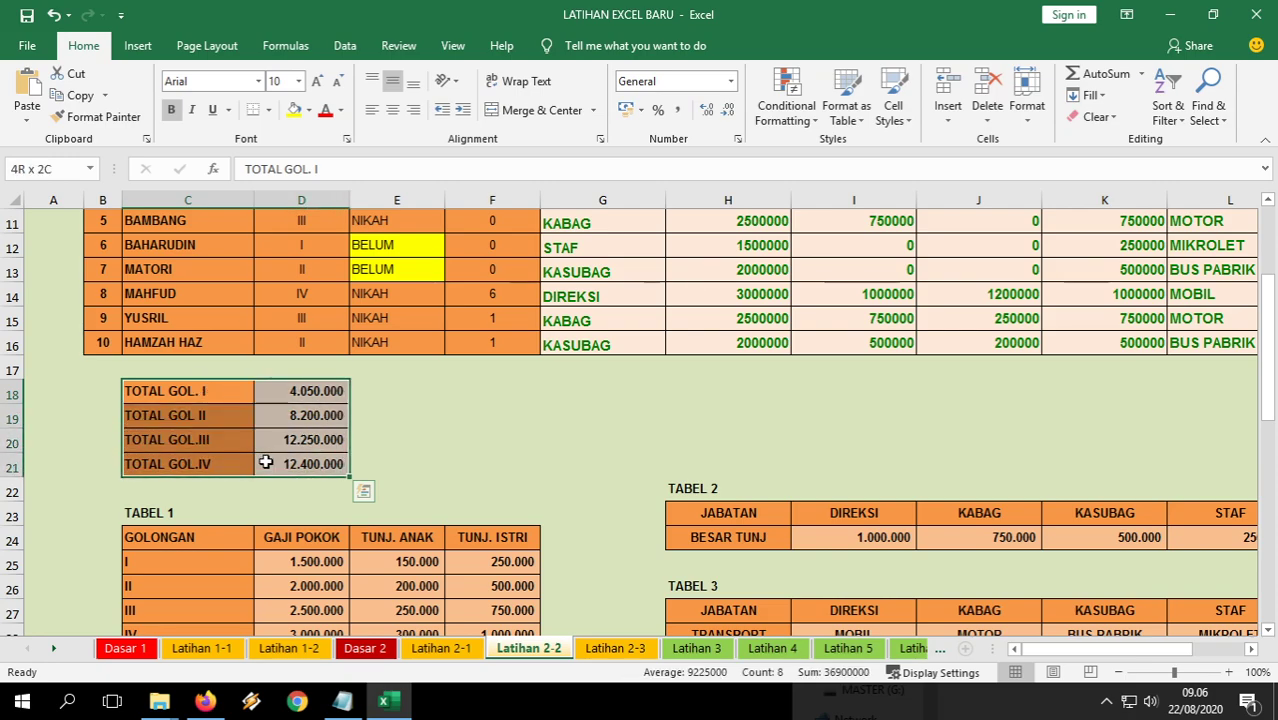
pyautogui.moveTo(205, 391); pyautogui.dragTo(306, 468)
pyautogui.moveTo(219, 388); pyautogui.dragTo(281, 464)
pyautogui.click(137, 46)
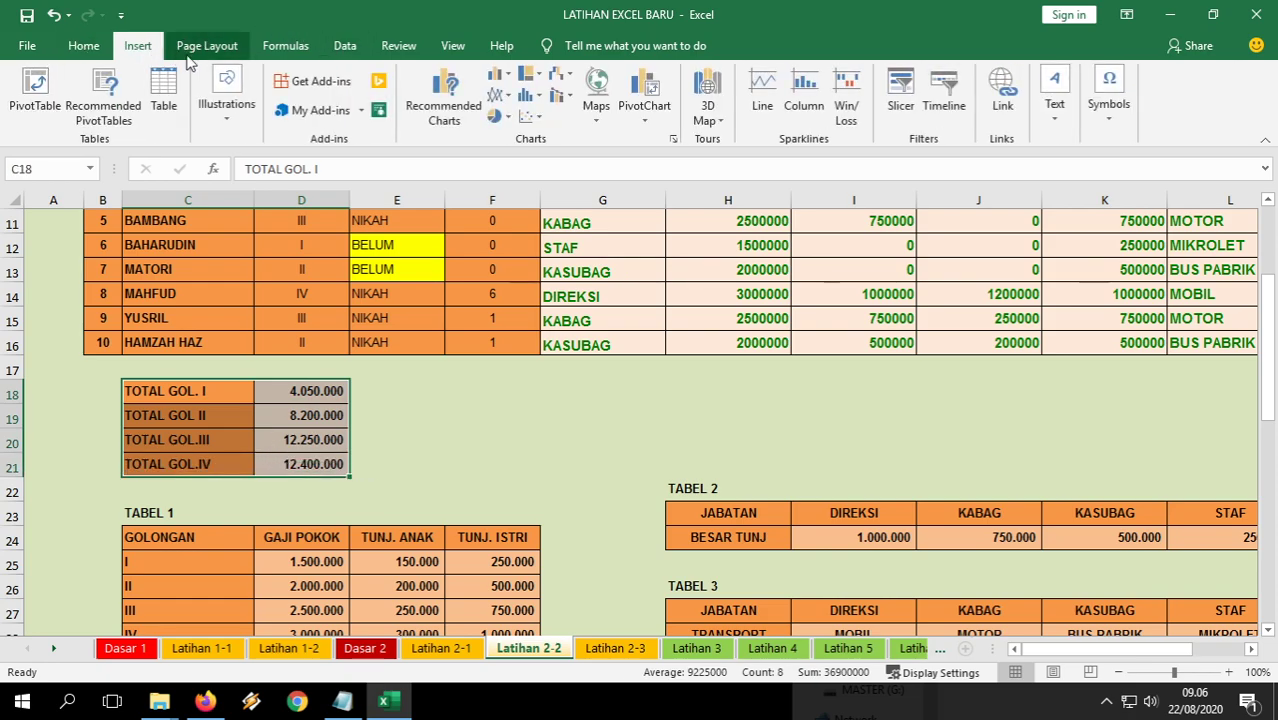
pyautogui.click(508, 118)
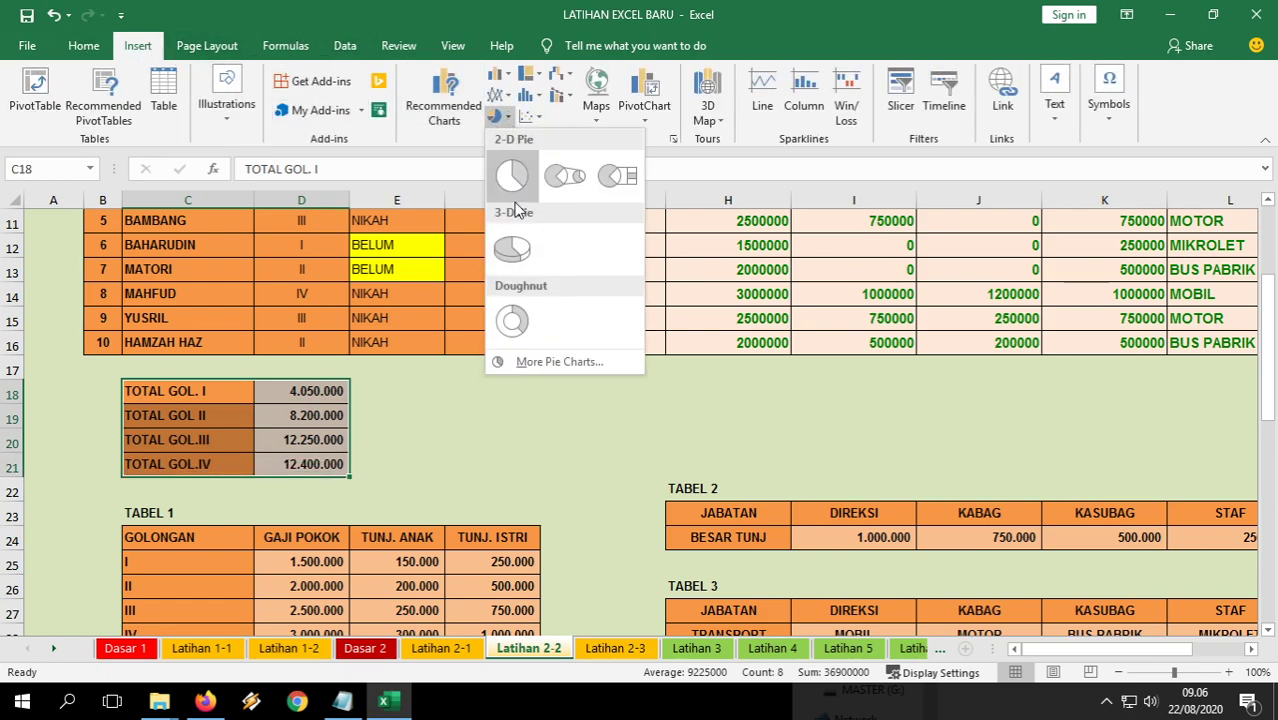
pyautogui.click(507, 248)
pyautogui.moveTo(705, 290); pyautogui.dragTo(1086, 389)
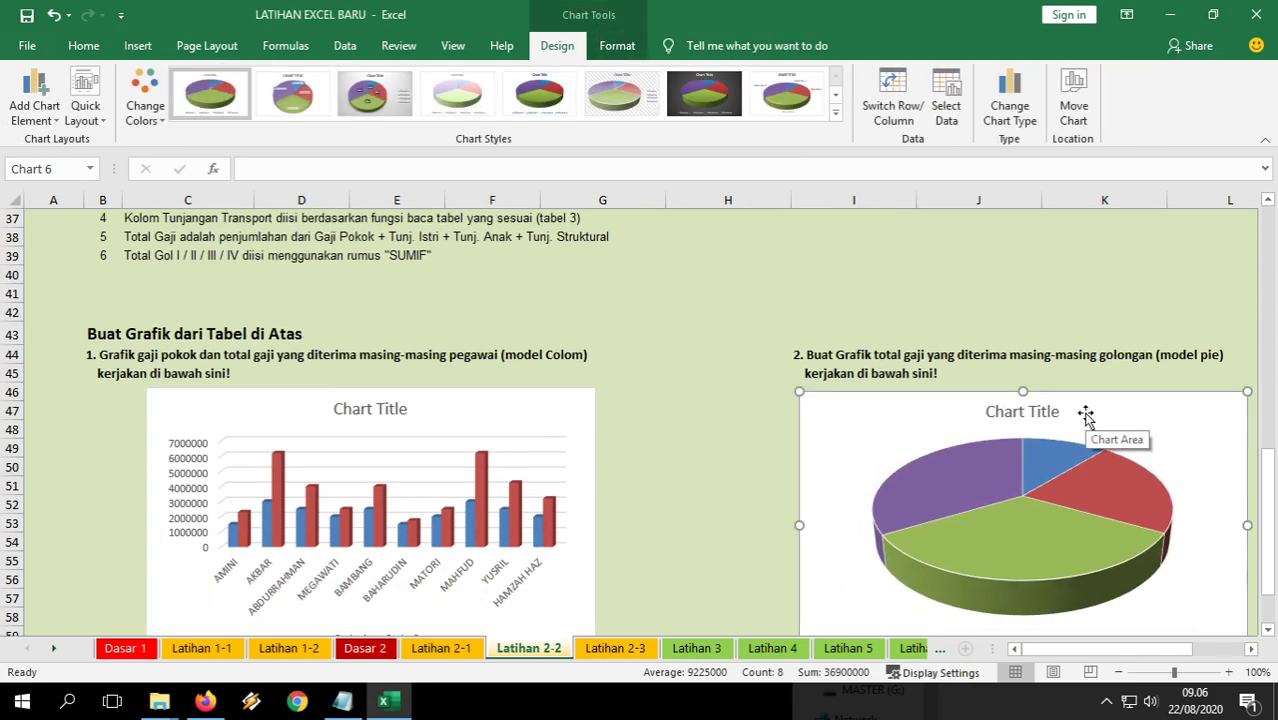
pyautogui.click(617, 45)
pyautogui.click(557, 45)
pyautogui.click(617, 45)
pyautogui.click(557, 45)
pyautogui.click(617, 45)
pyautogui.click(557, 45)
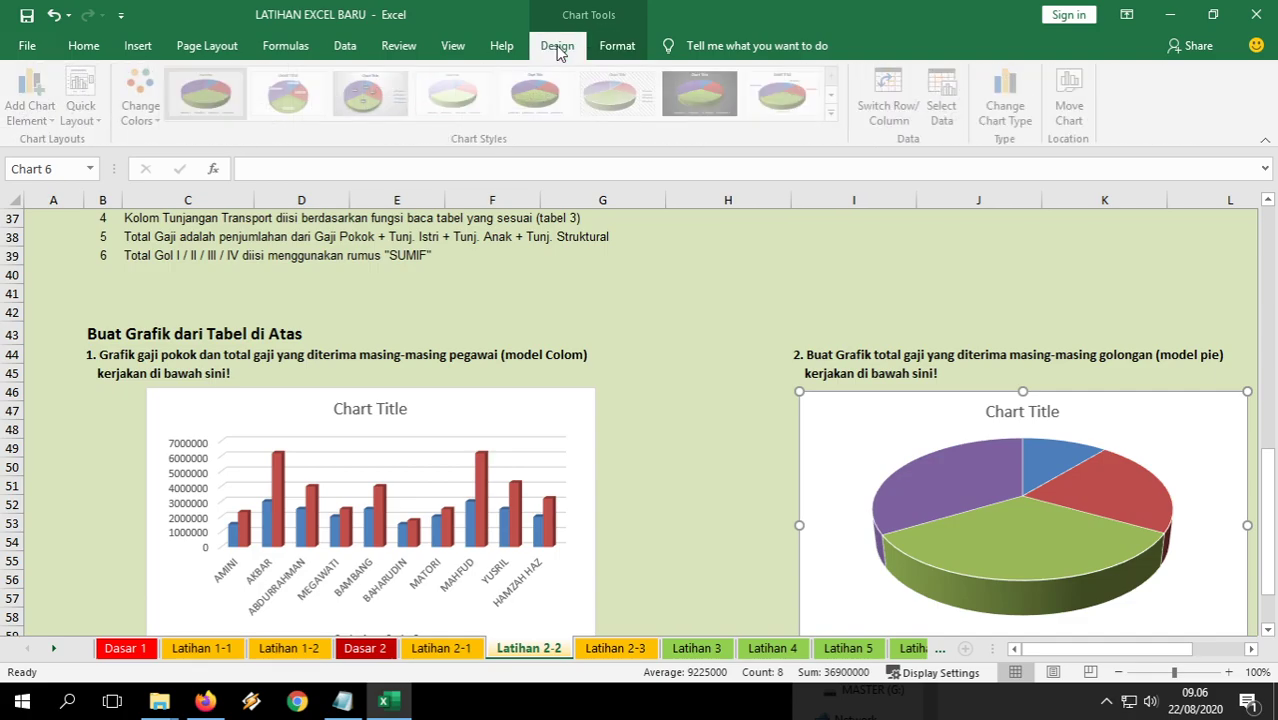
pyautogui.click(683, 279)
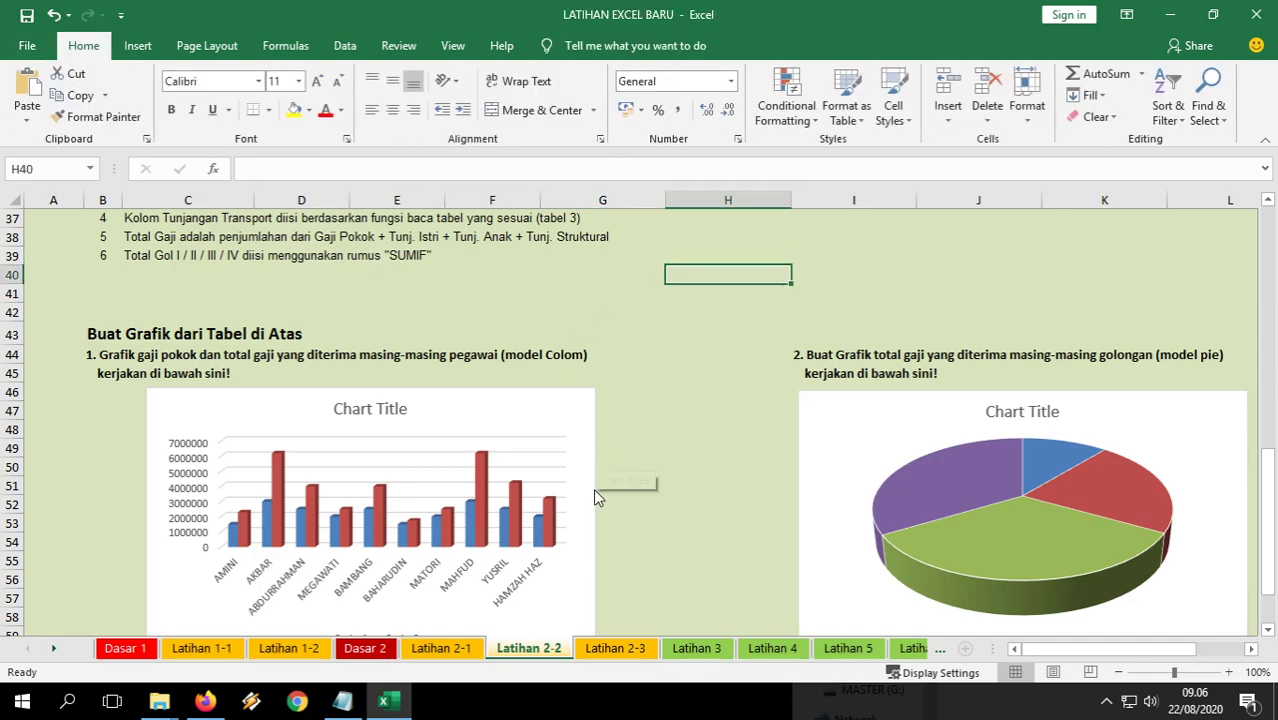
# Open the Latihan 2-3 sheet and examine its KETERANGAN instructions and the KODE / PROGRAM STUDI reference table C5:D9.
pyautogui.click(616, 649)
pyautogui.click(674, 391)
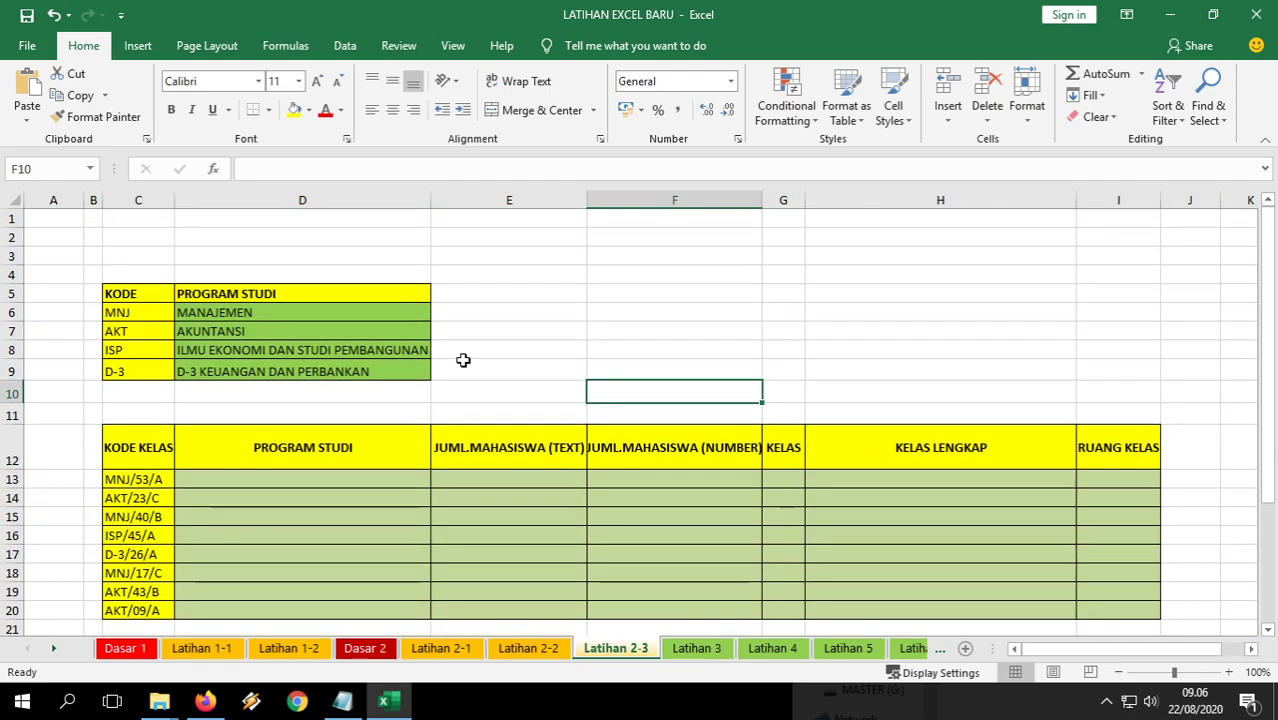
pyautogui.scroll(-3, 463, 360)
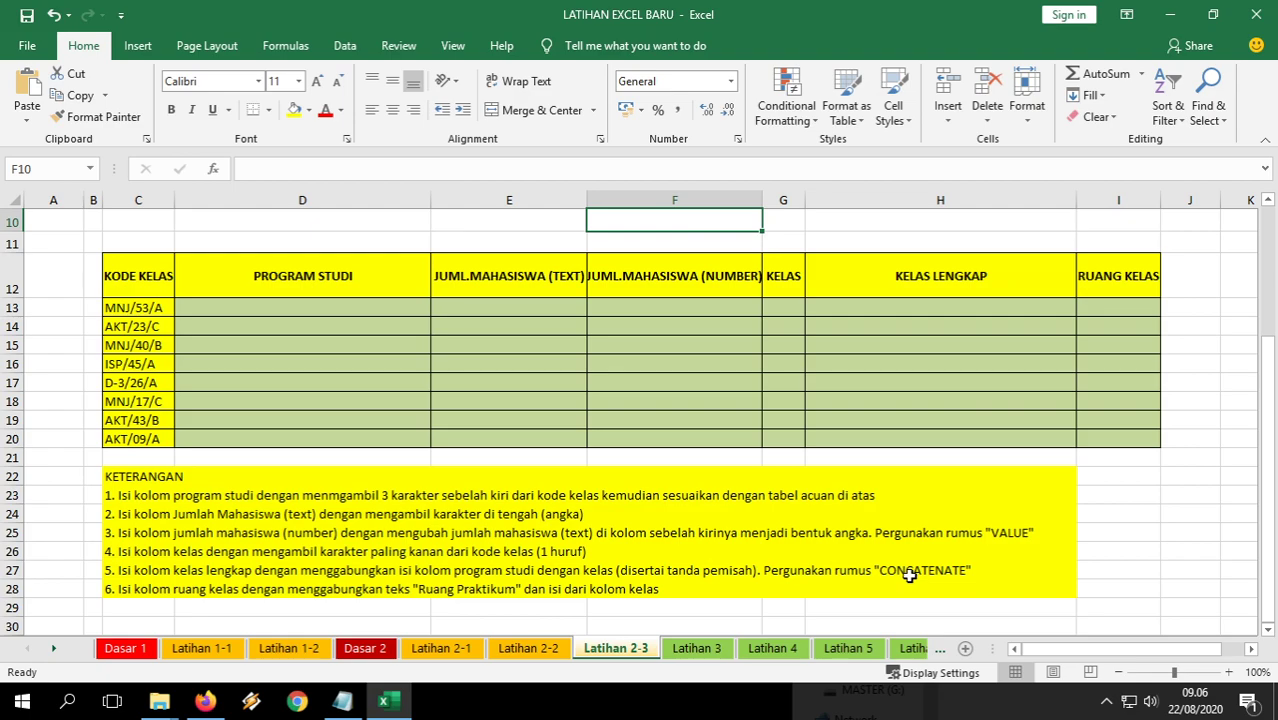
pyautogui.scroll(2, 241, 440)
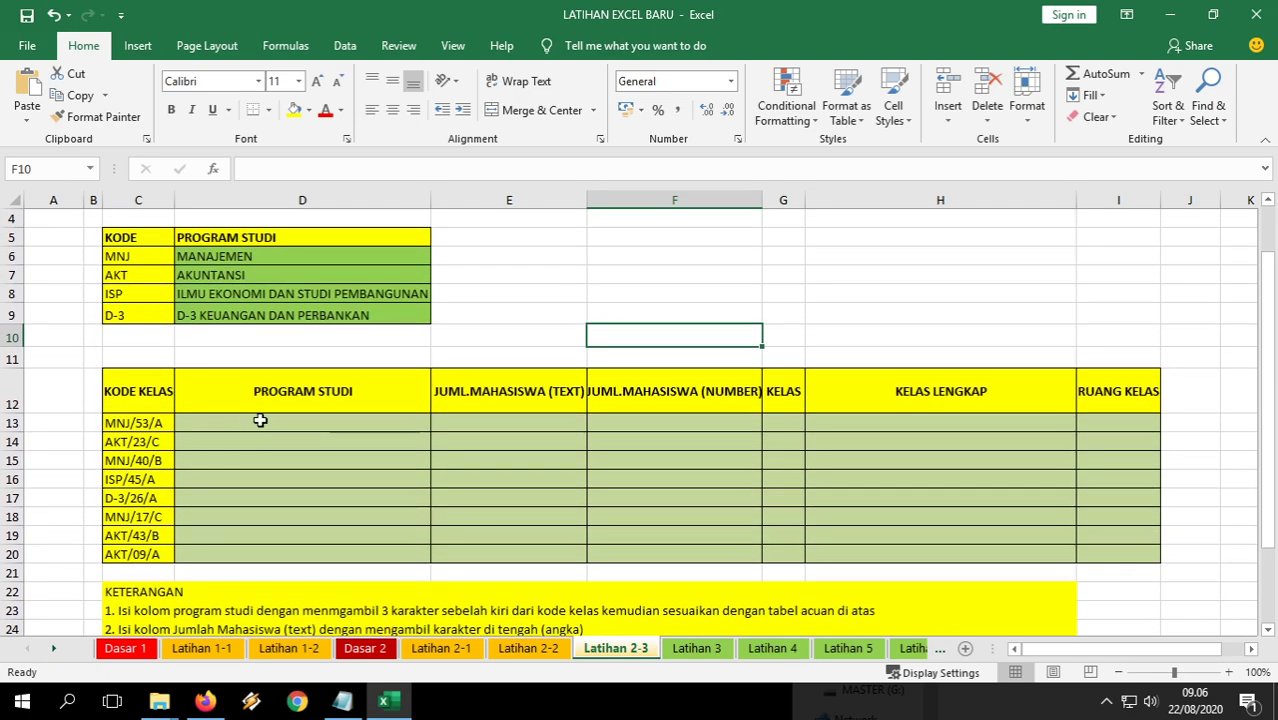
pyautogui.click(262, 421)
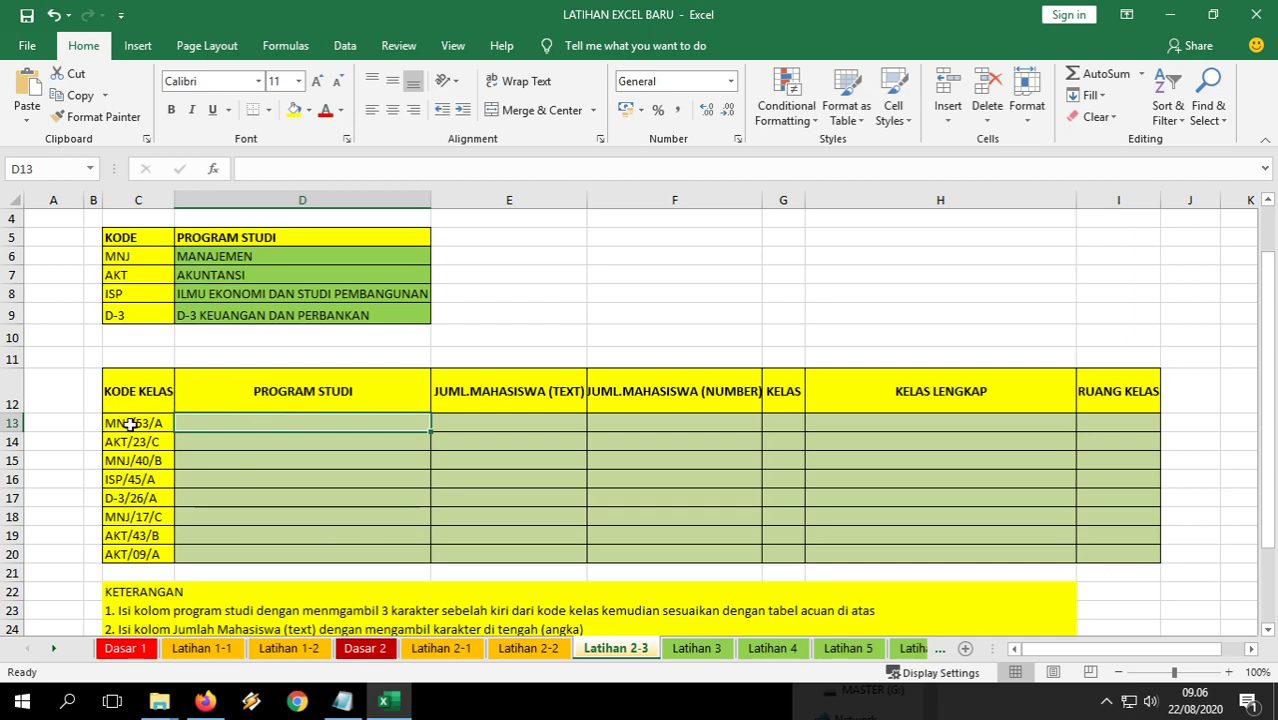
pyautogui.moveTo(128, 238); pyautogui.dragTo(214, 313)
pyautogui.moveTo(128, 239); pyautogui.dragTo(213, 313)
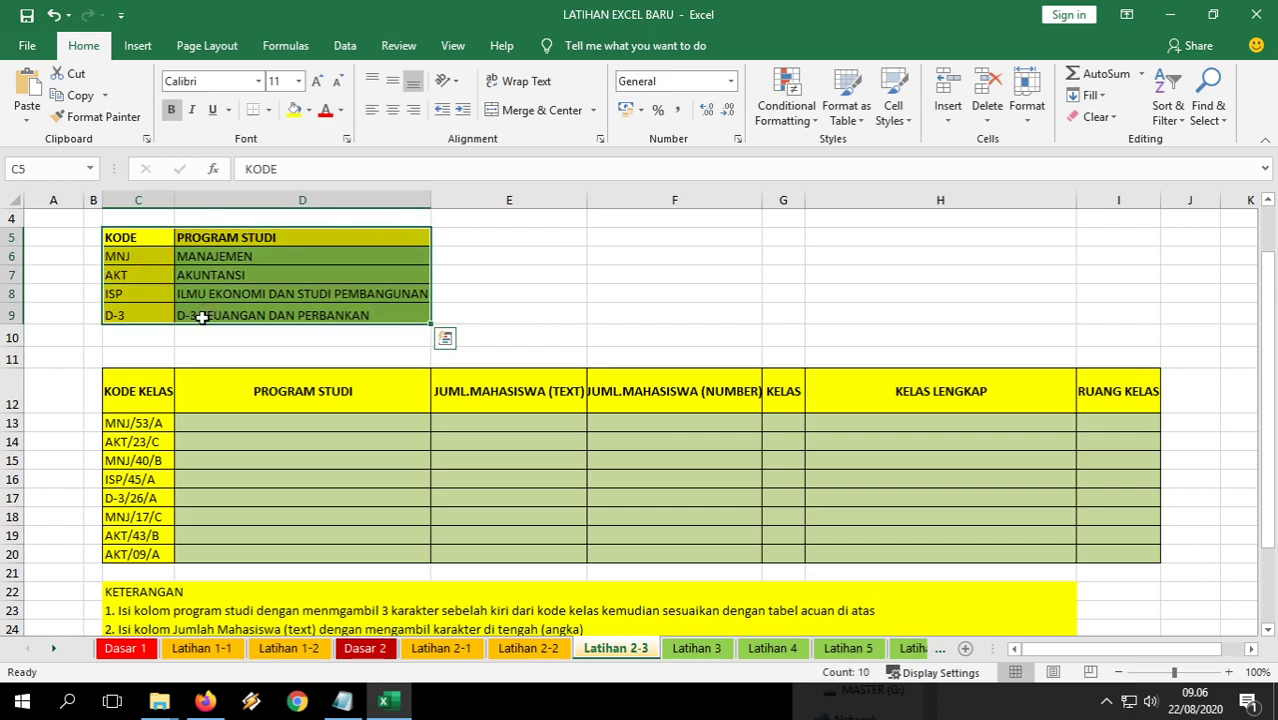
# Enter =VLOOKUP(C13;$C$5:$D$9;2;0) in D13 under PROGRAM STUDI and fill it down to D20.
pyautogui.click(219, 418)
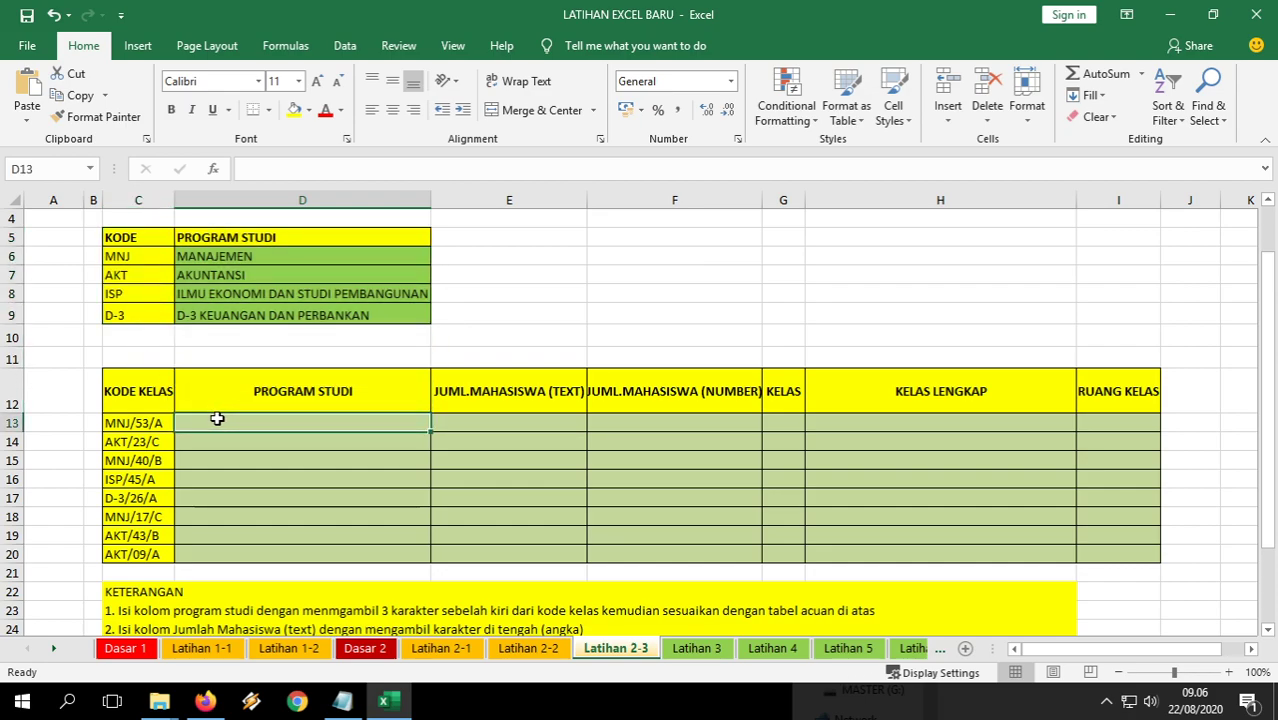
pyautogui.write('=vlookup')
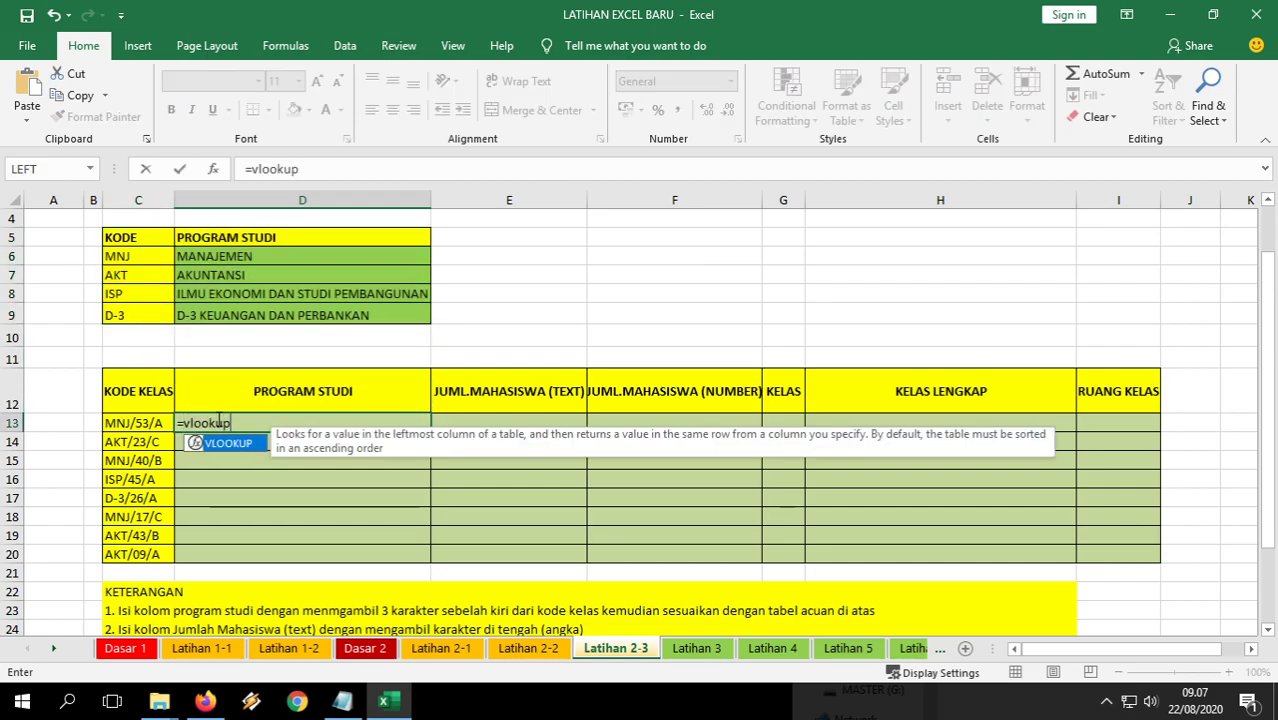
pyautogui.write('(')
pyautogui.click(122, 421)
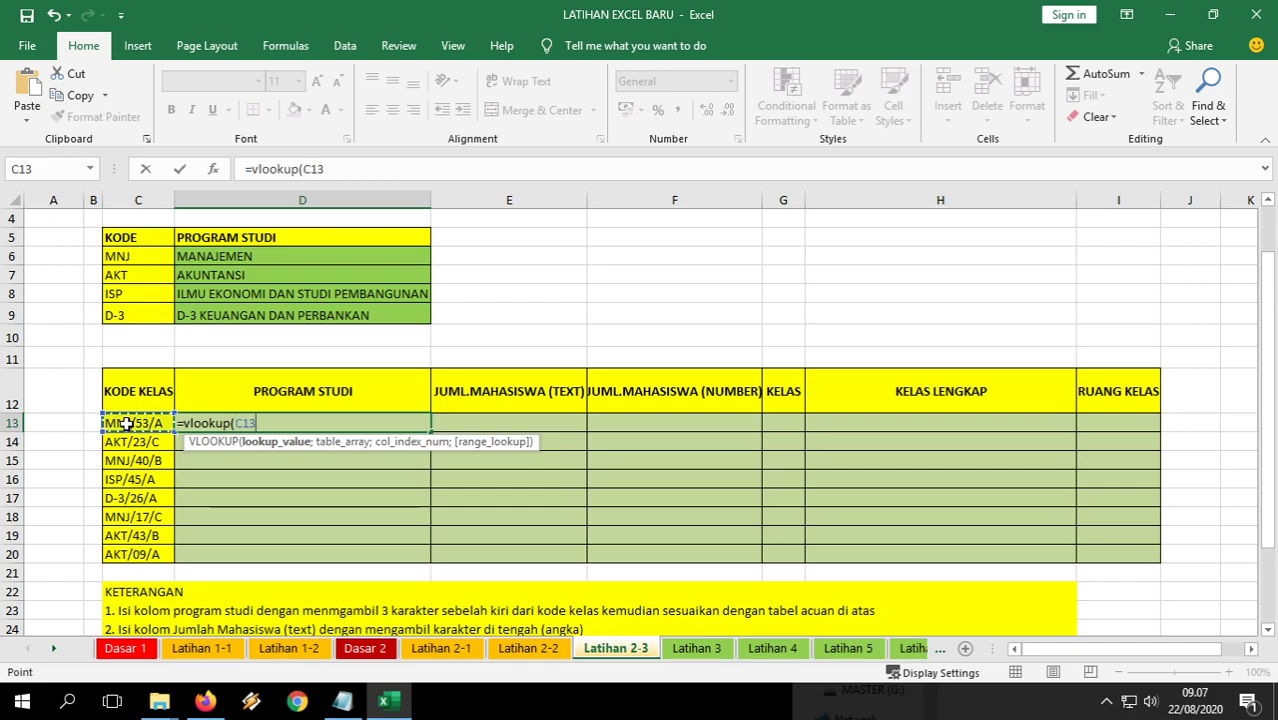
pyautogui.write(';')
pyautogui.moveTo(145, 238); pyautogui.dragTo(227, 313)
pyautogui.press('F4')
pyautogui.write(';')
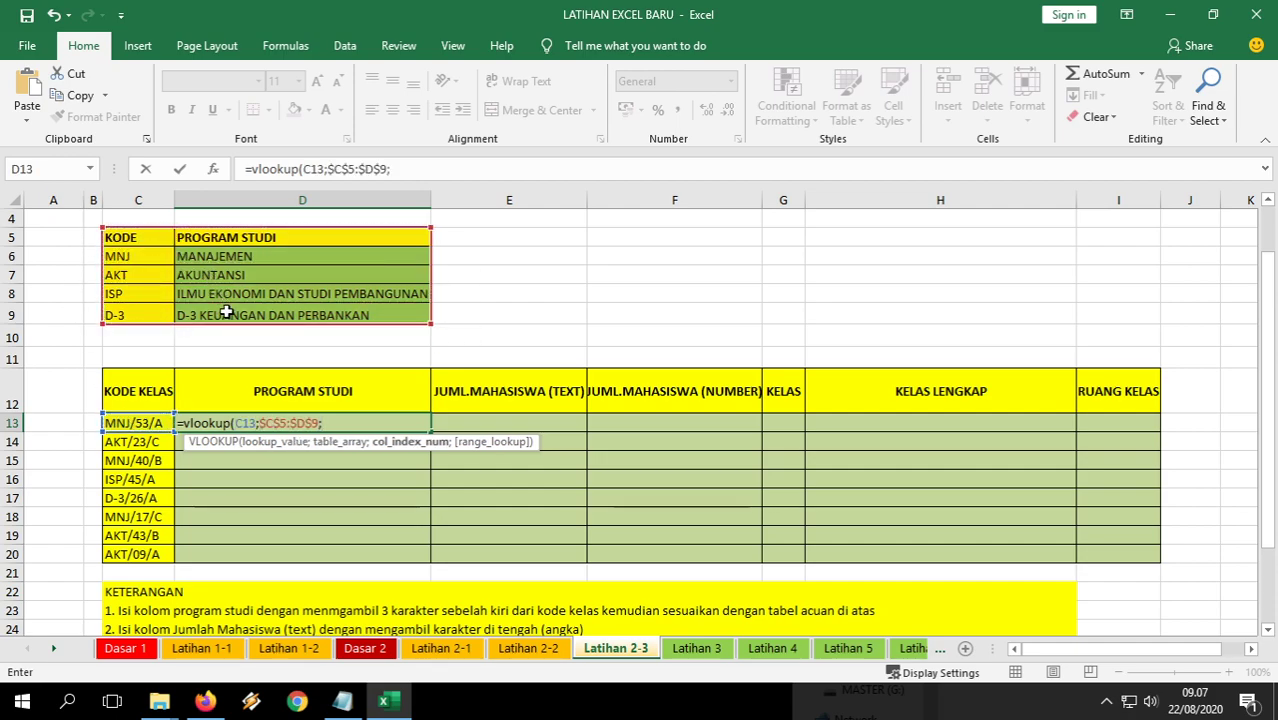
pyautogui.write('2;0')
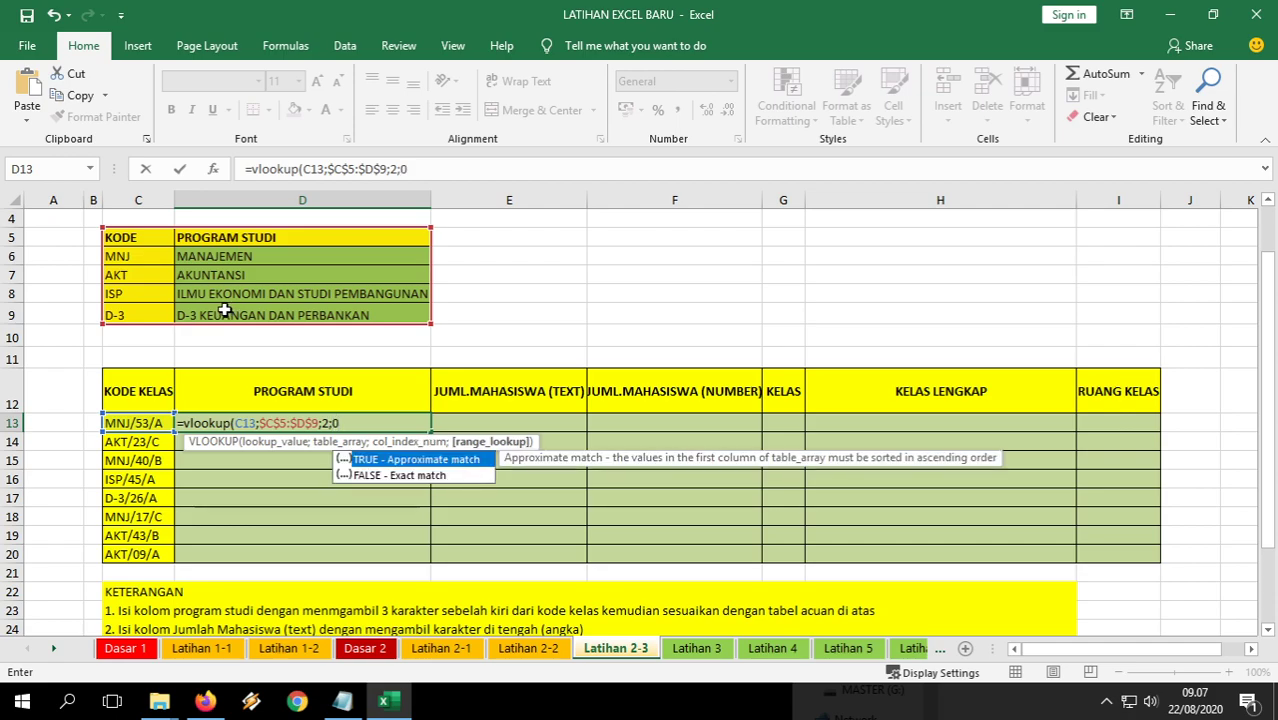
pyautogui.write(')')
pyautogui.press('Return')
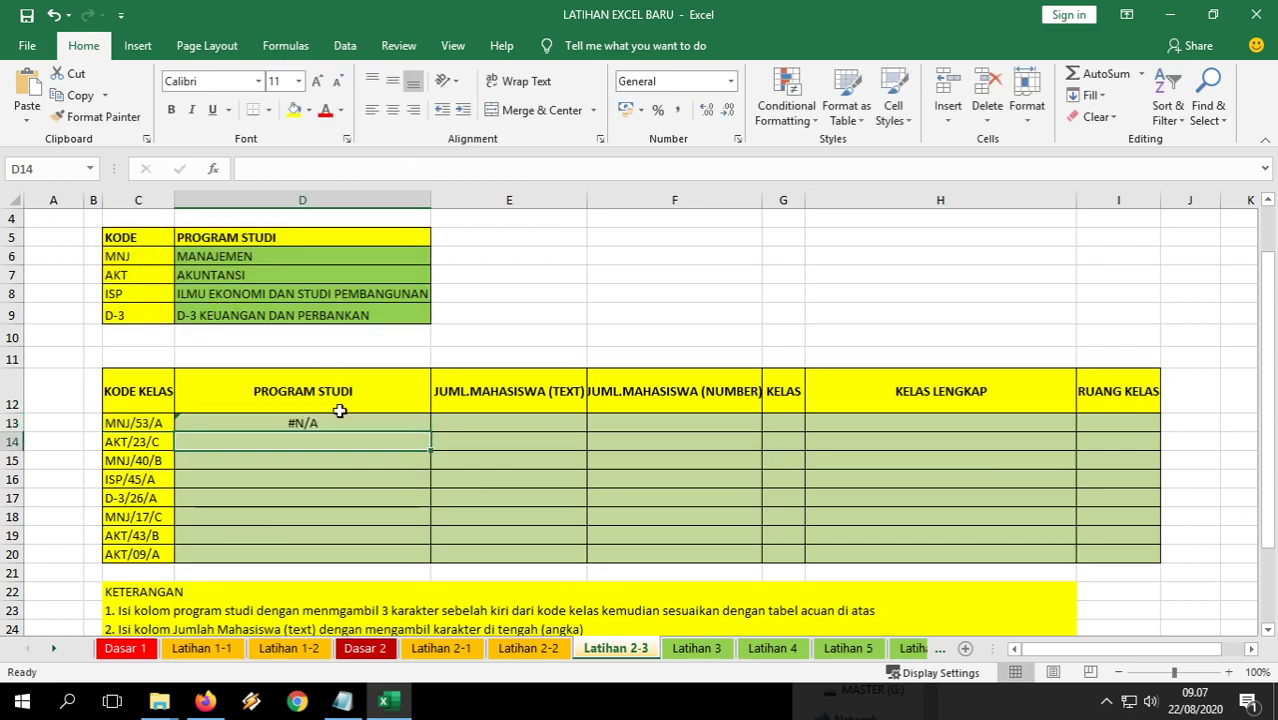
pyautogui.click(350, 421)
pyautogui.moveTo(431, 432); pyautogui.dragTo(417, 557)
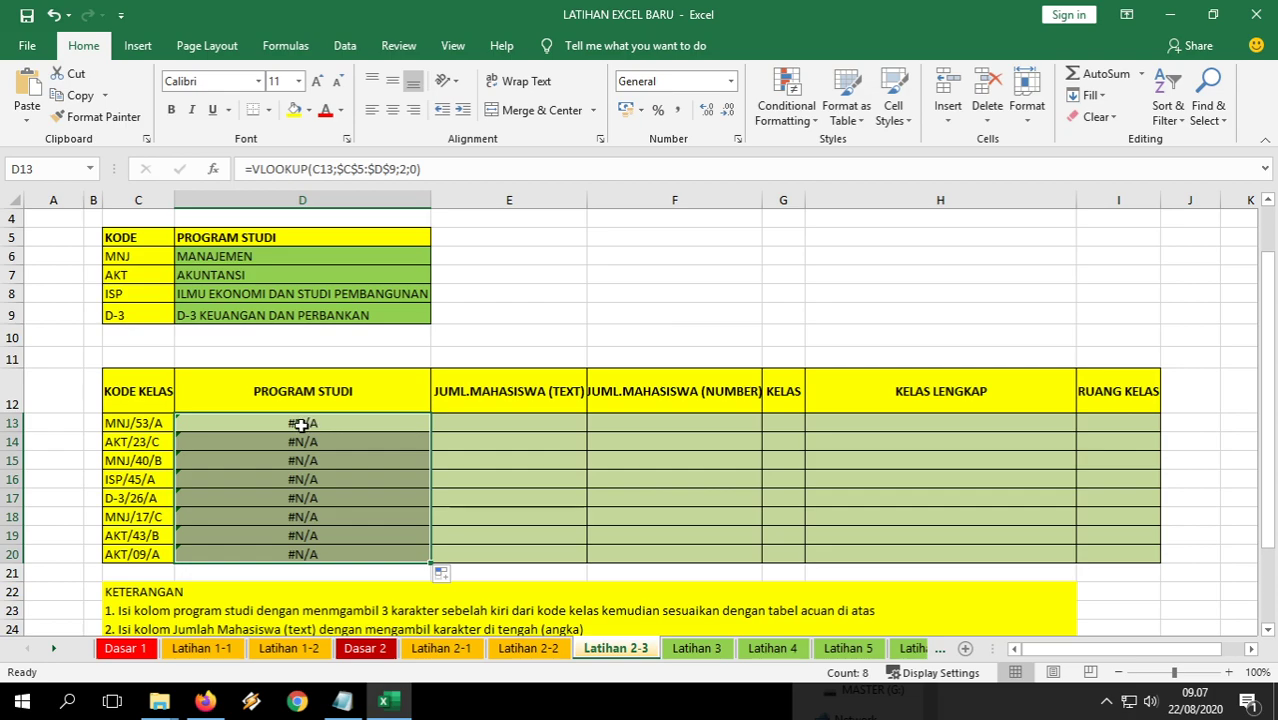
# Change the lookup value in D13's VLOOKUP formula to LEFT(C13;3) and fill the formula down to D20.
pyautogui.click(304, 424)
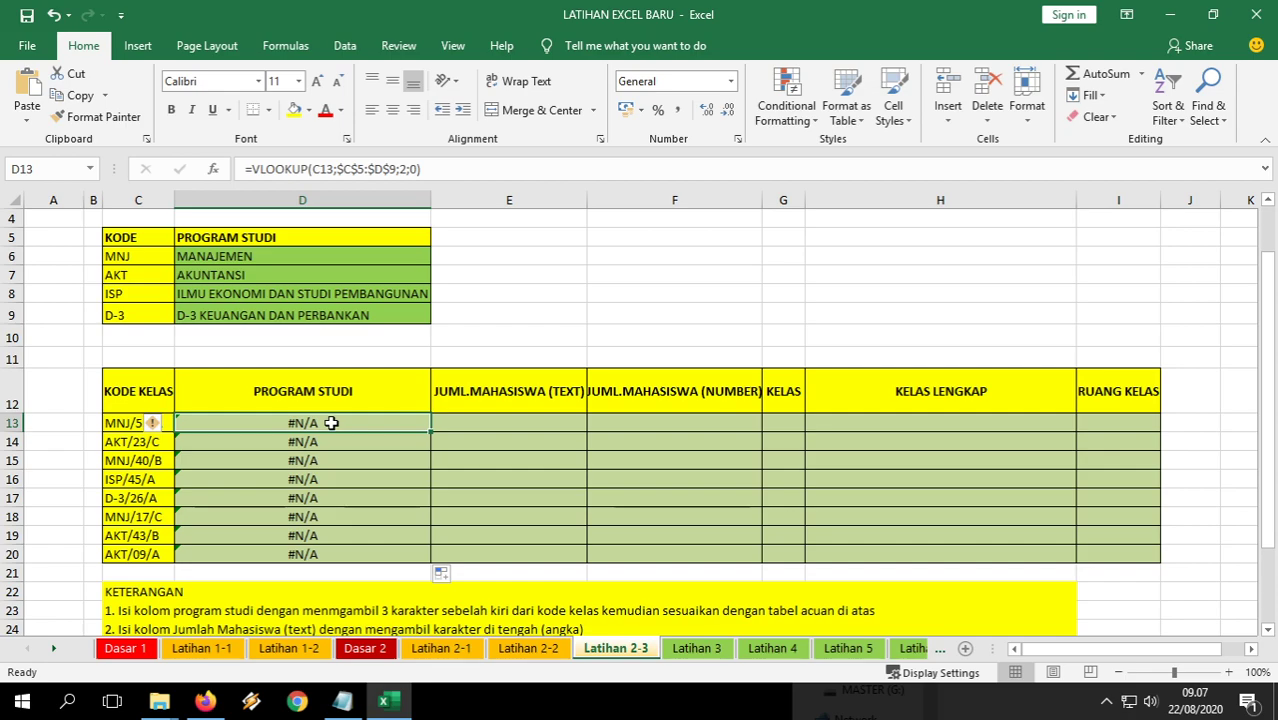
pyautogui.doubleClick(331, 423)
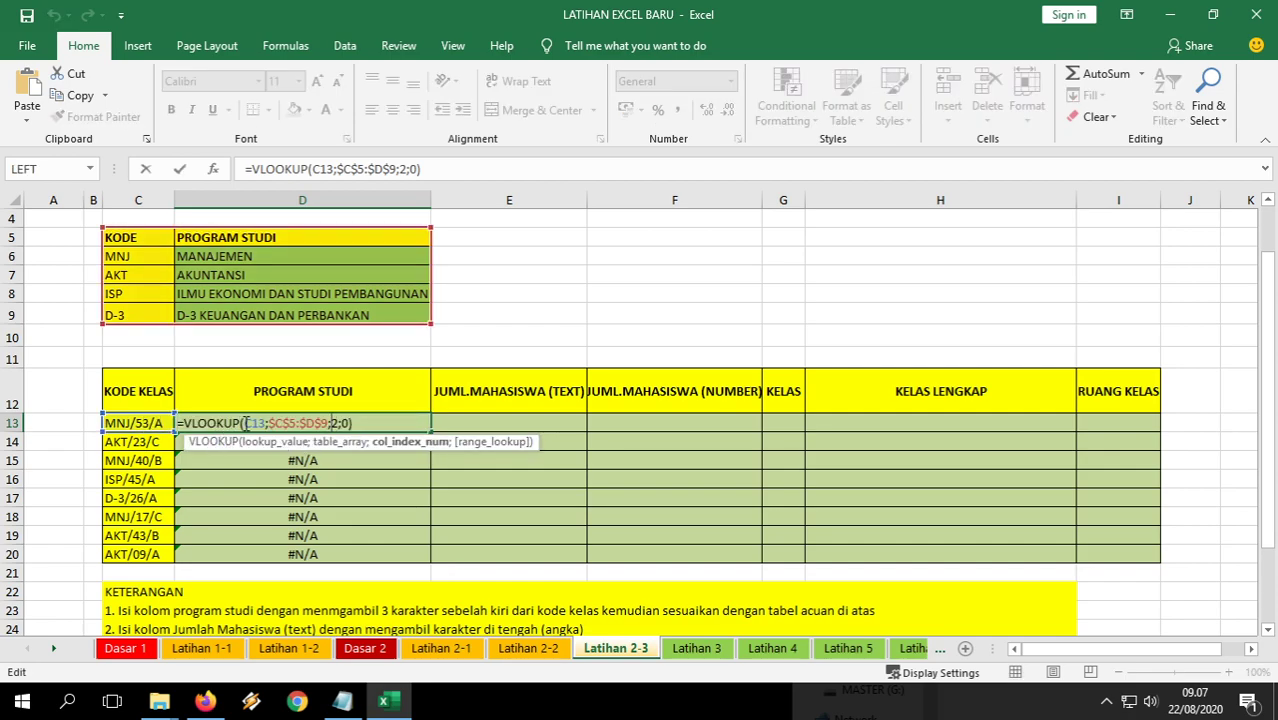
pyautogui.click(265, 424)
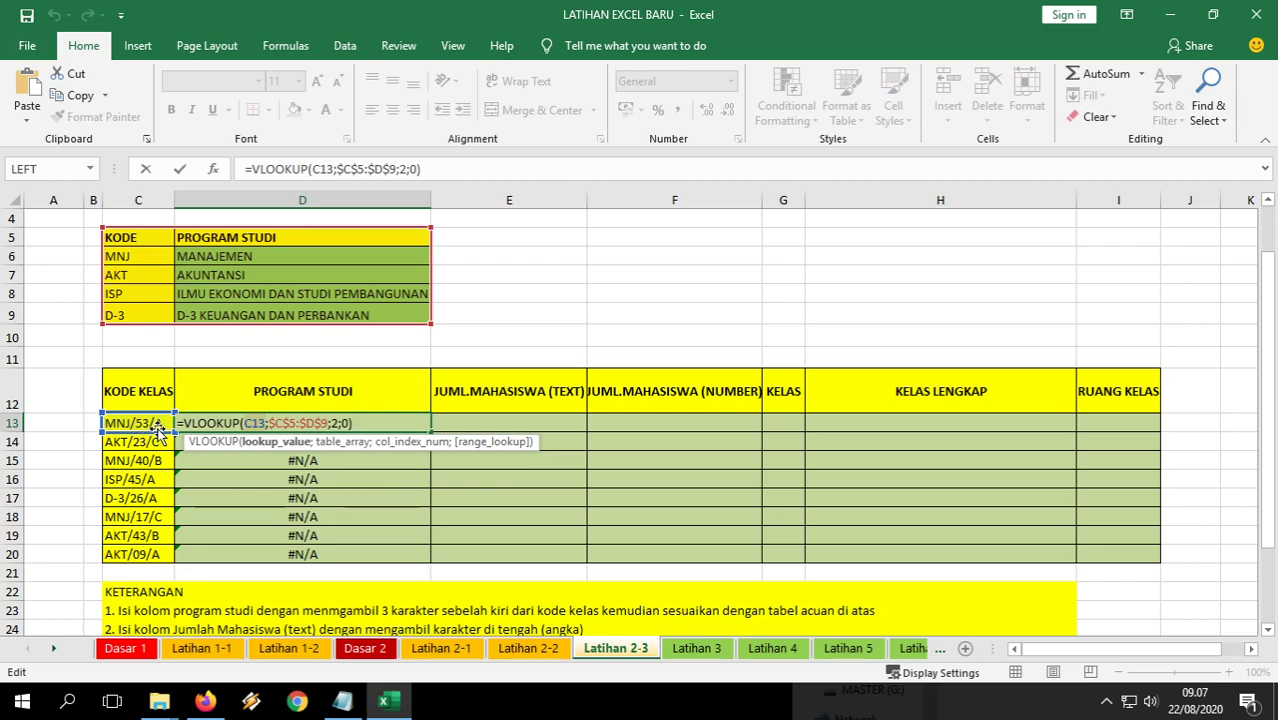
pyautogui.moveTo(269, 423); pyautogui.dragTo(329, 423)
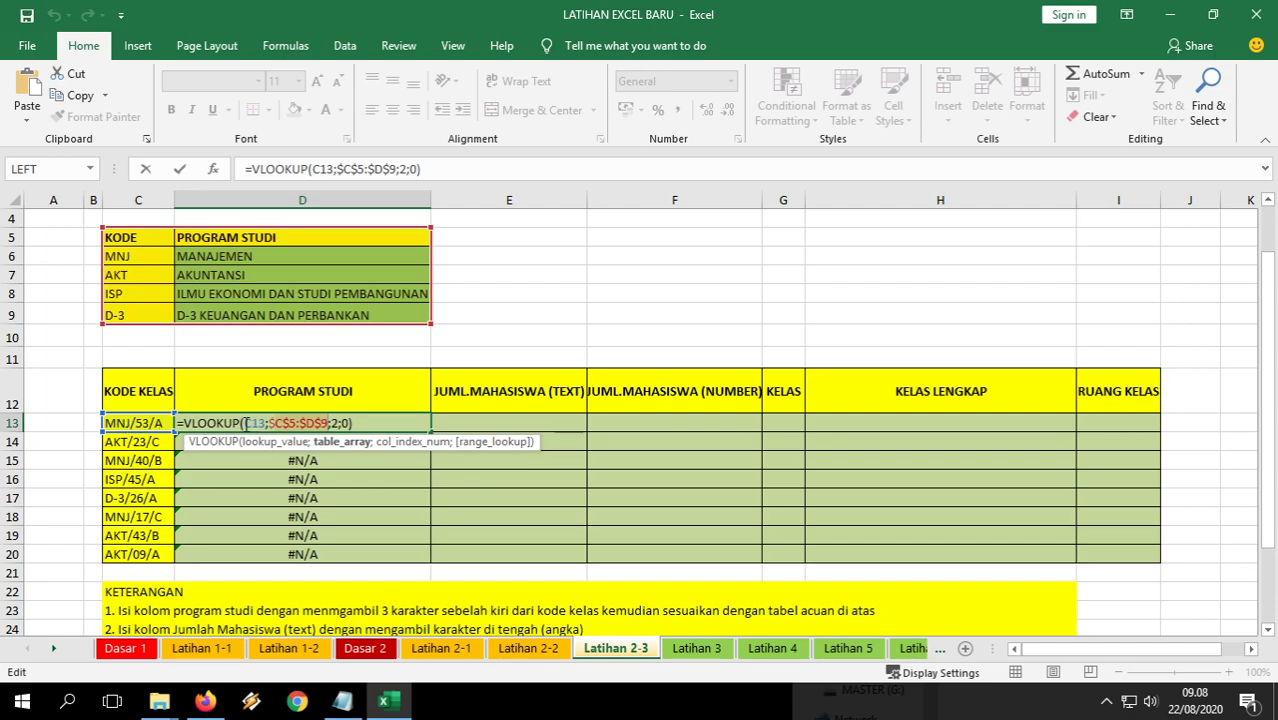
pyautogui.click(245, 423)
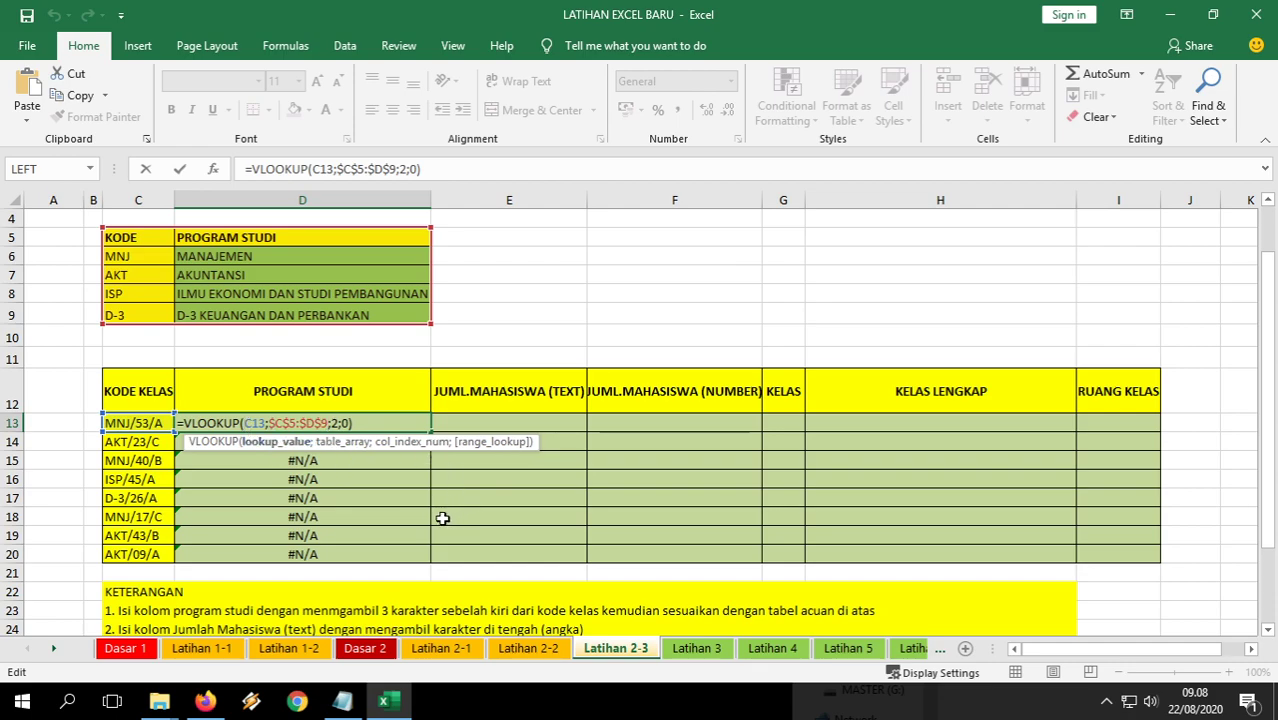
pyautogui.write('left(')
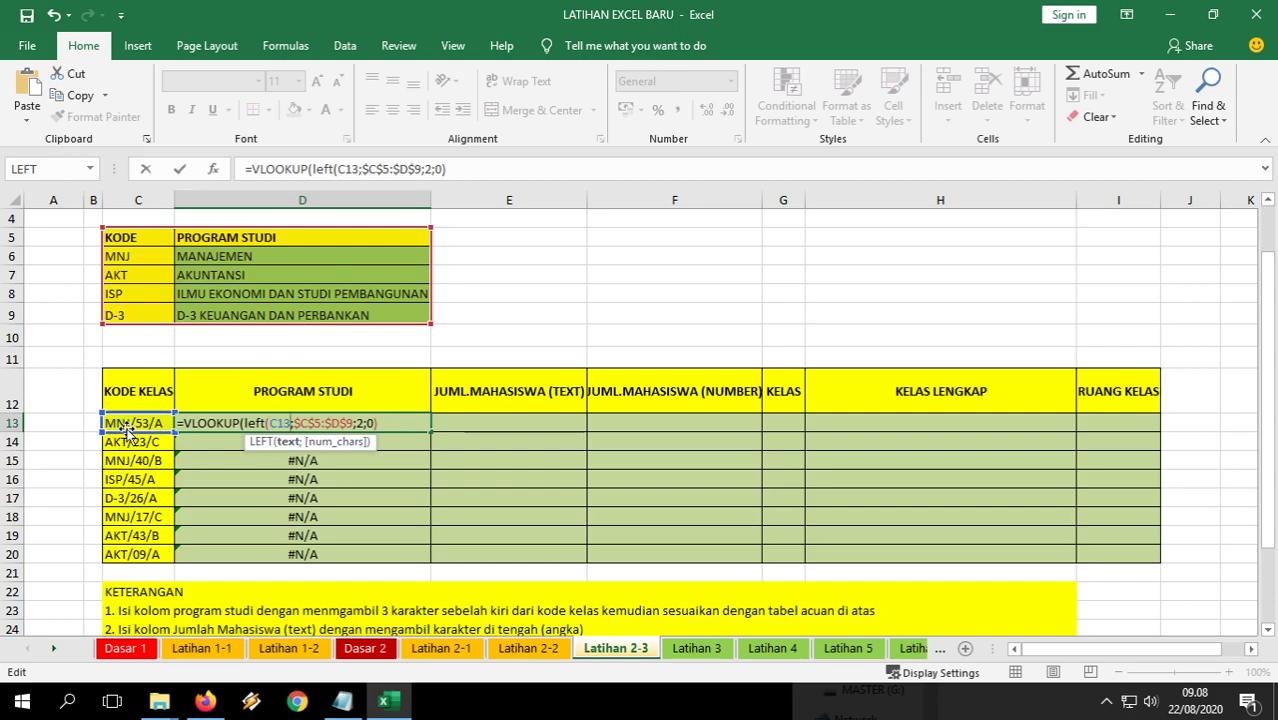
pyautogui.write(';3')
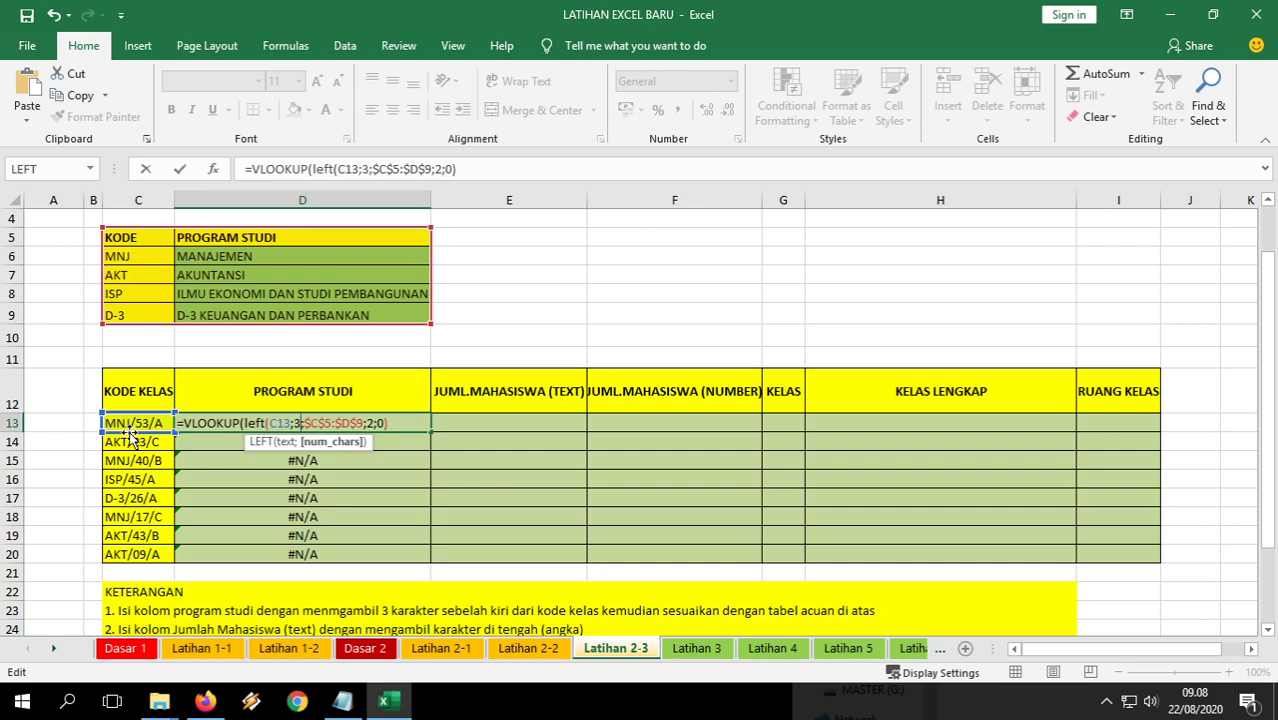
pyautogui.write(')')
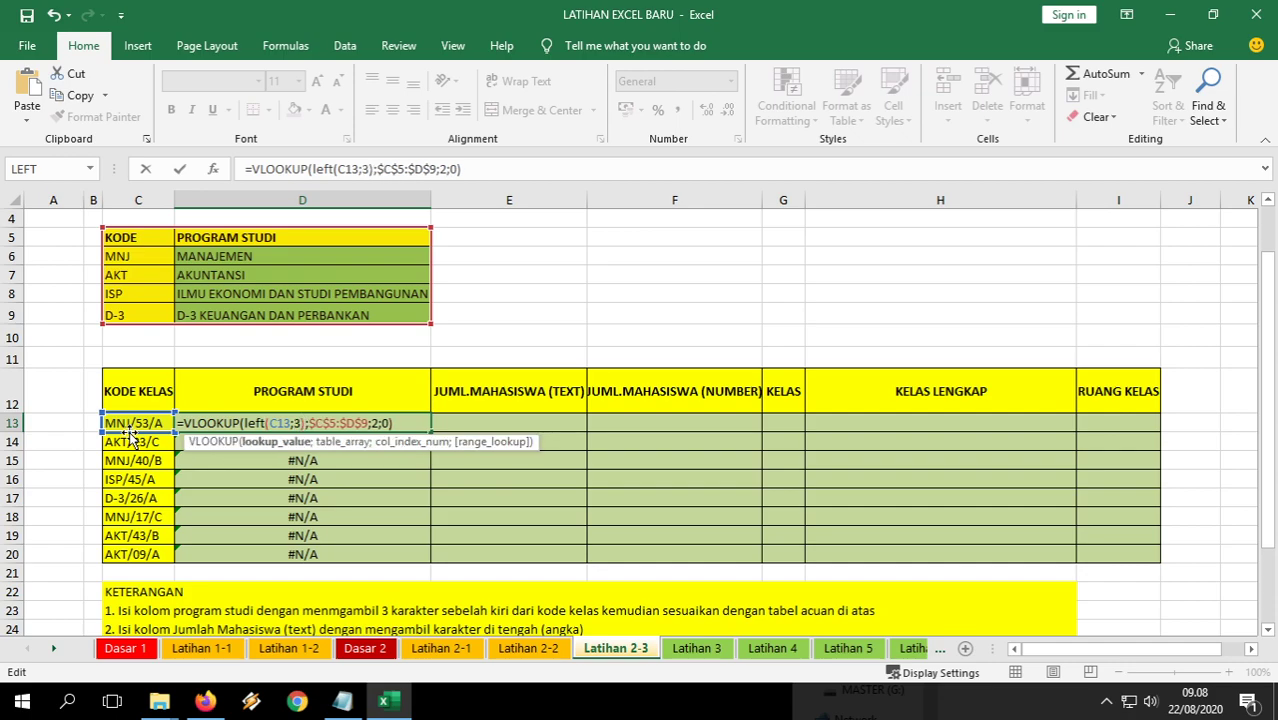
pyautogui.click(296, 423)
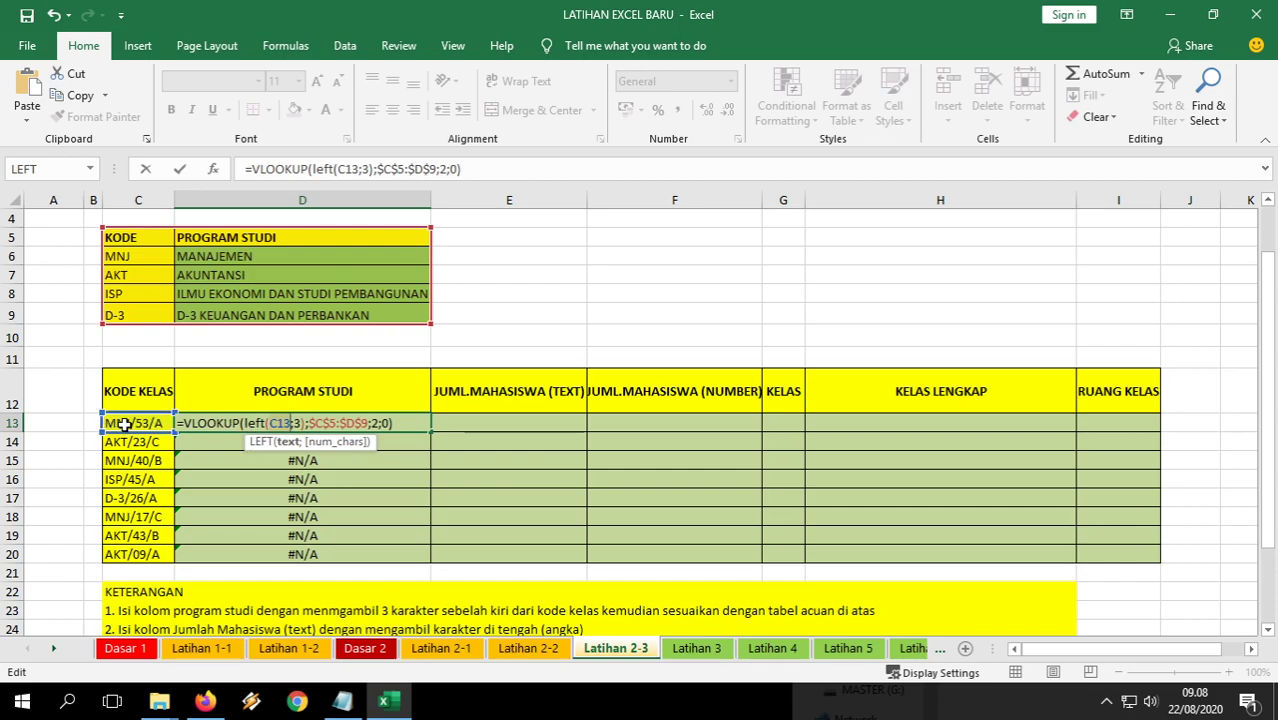
pyautogui.hotkey('ctrl', 'Return')
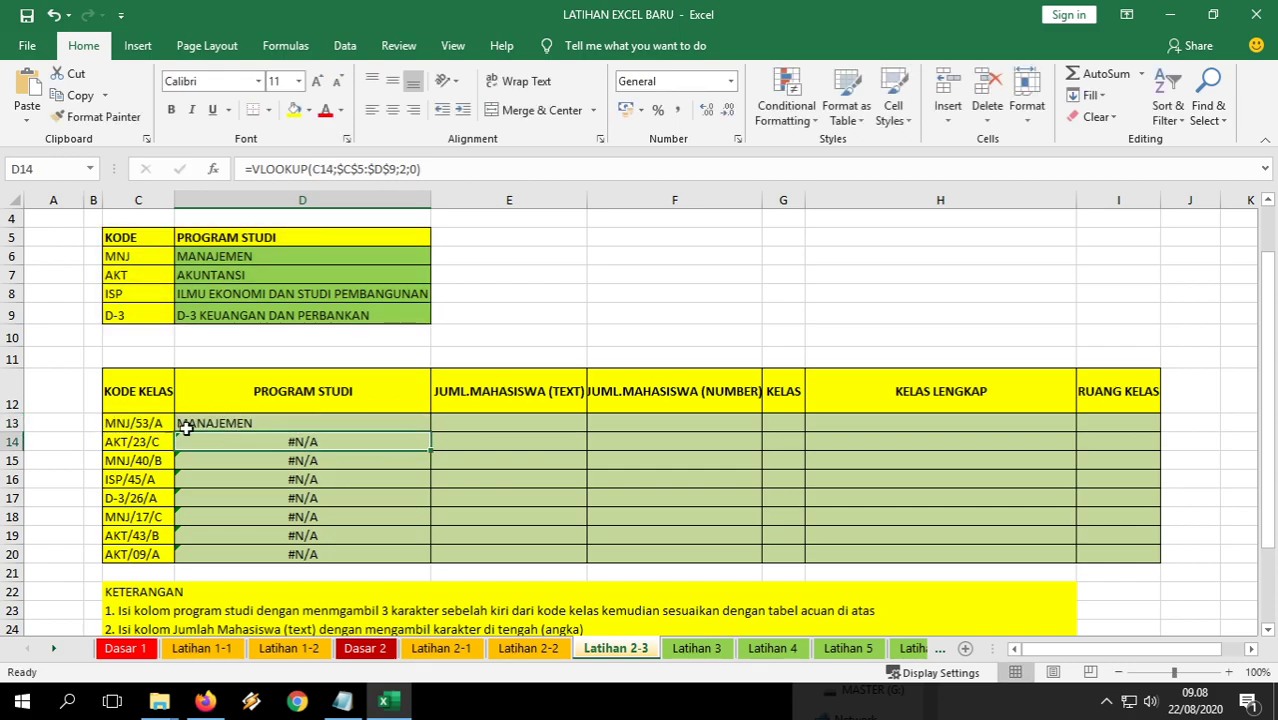
pyautogui.moveTo(431, 431); pyautogui.dragTo(420, 557)
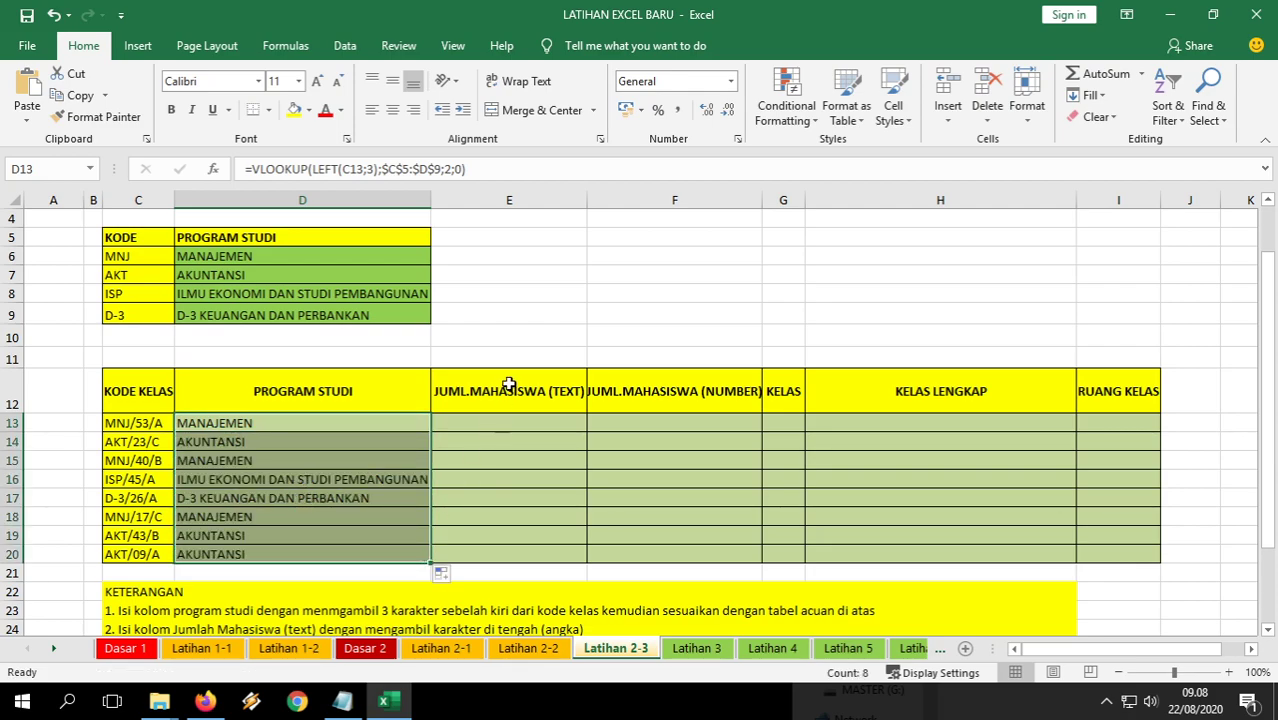
pyautogui.click(502, 425)
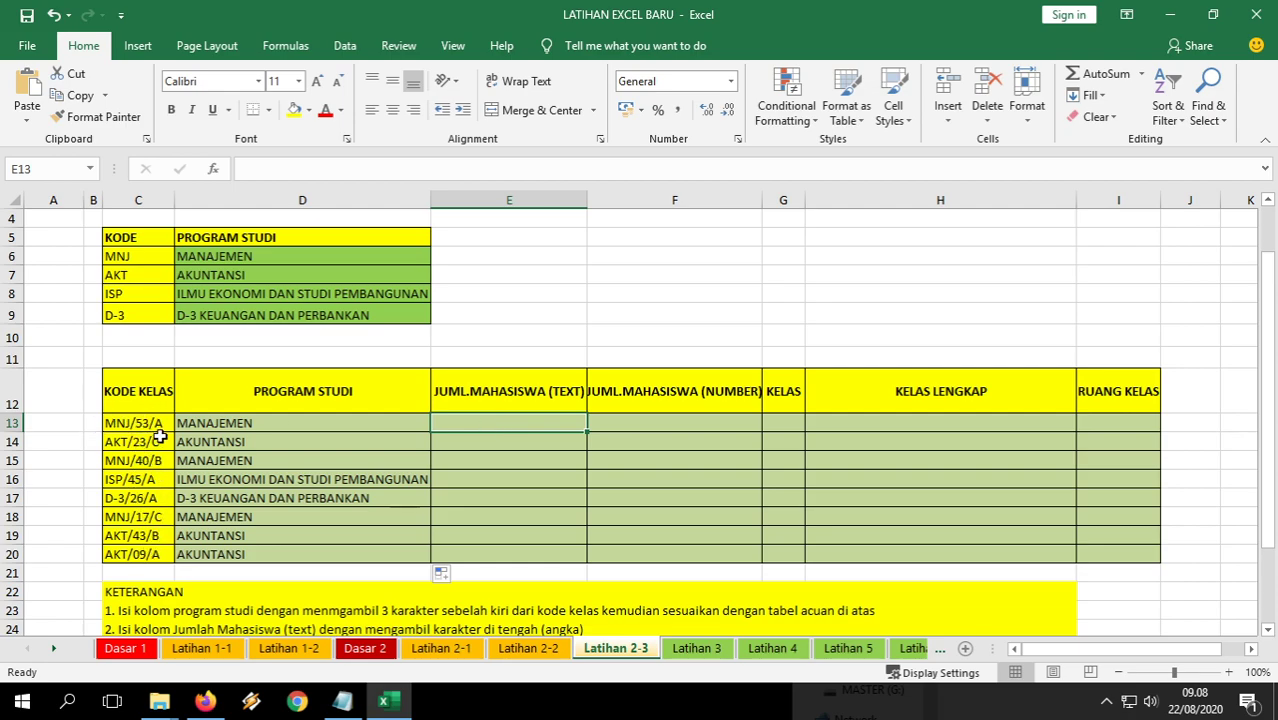
pyautogui.write('=mid(')
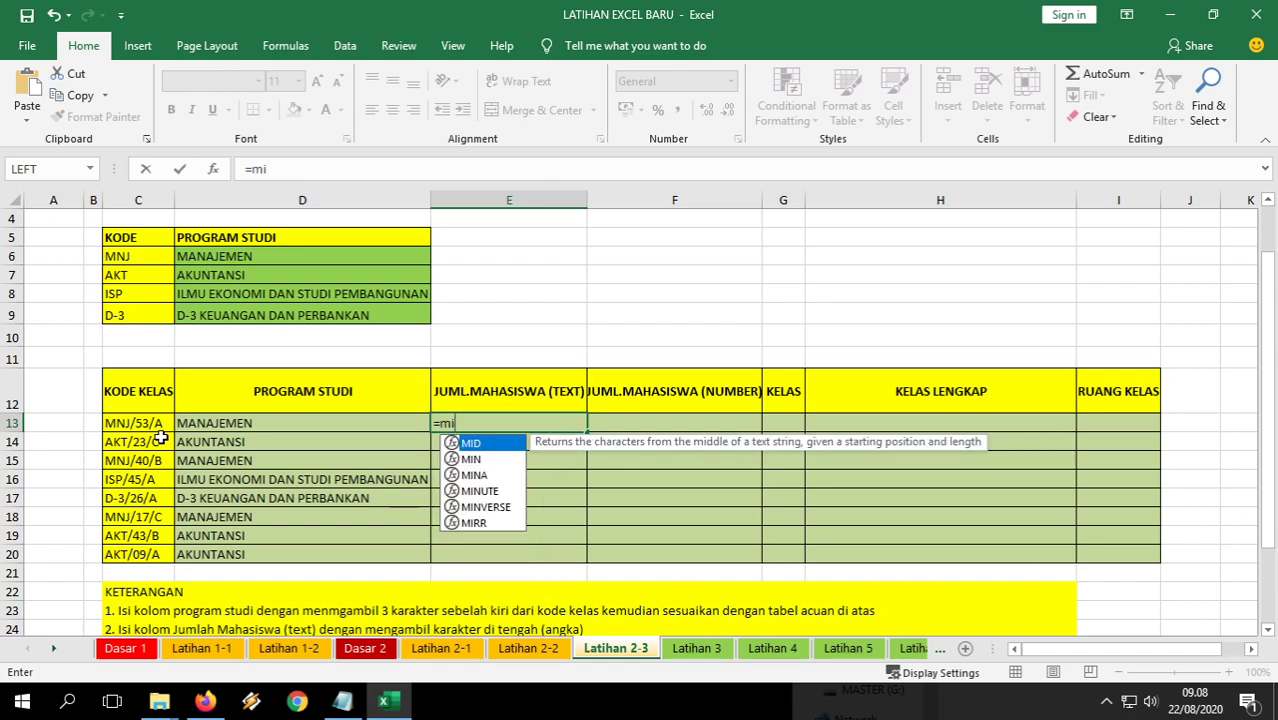
pyautogui.click(120, 422)
pyautogui.press('Escape')
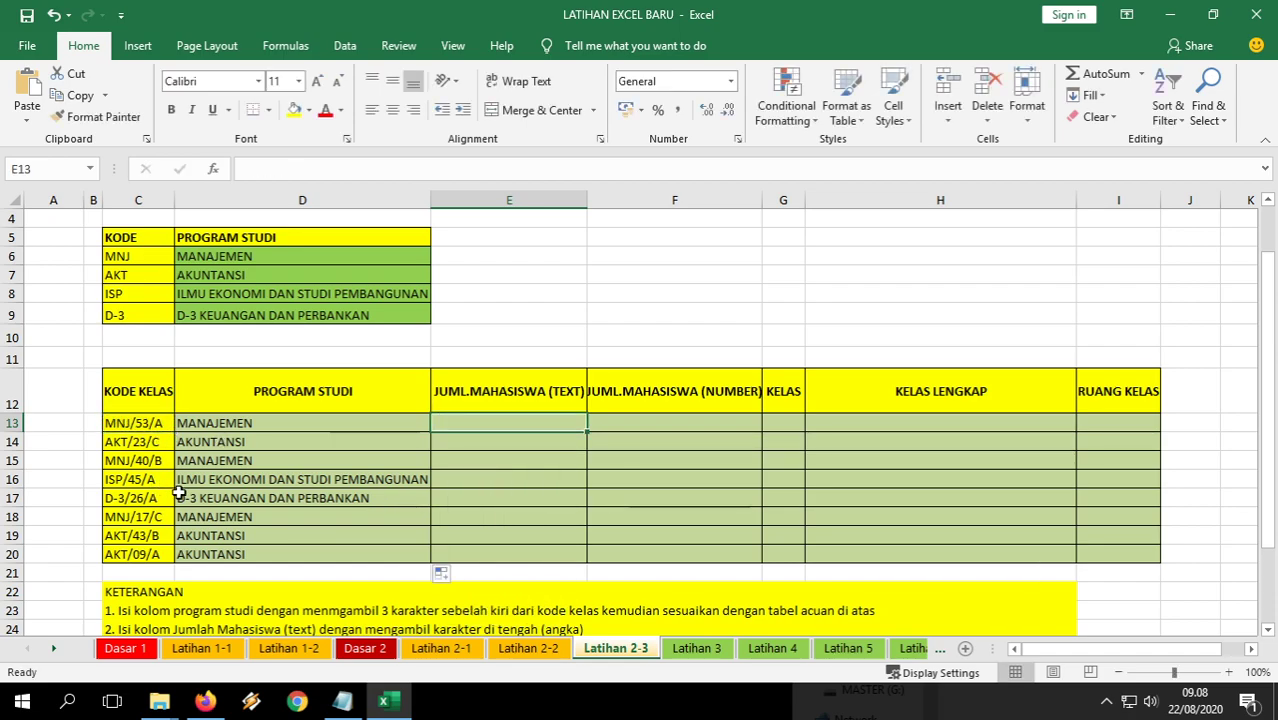
# Enter =MID(C13;5;2) in E13 under JUML.MAHASISWA (TEXT) and fill it down to E20.
pyautogui.scroll(3, 160, 480)
pyautogui.moveTo(1106, 648); pyautogui.dragTo(1060, 648)
pyautogui.write('=mid(')
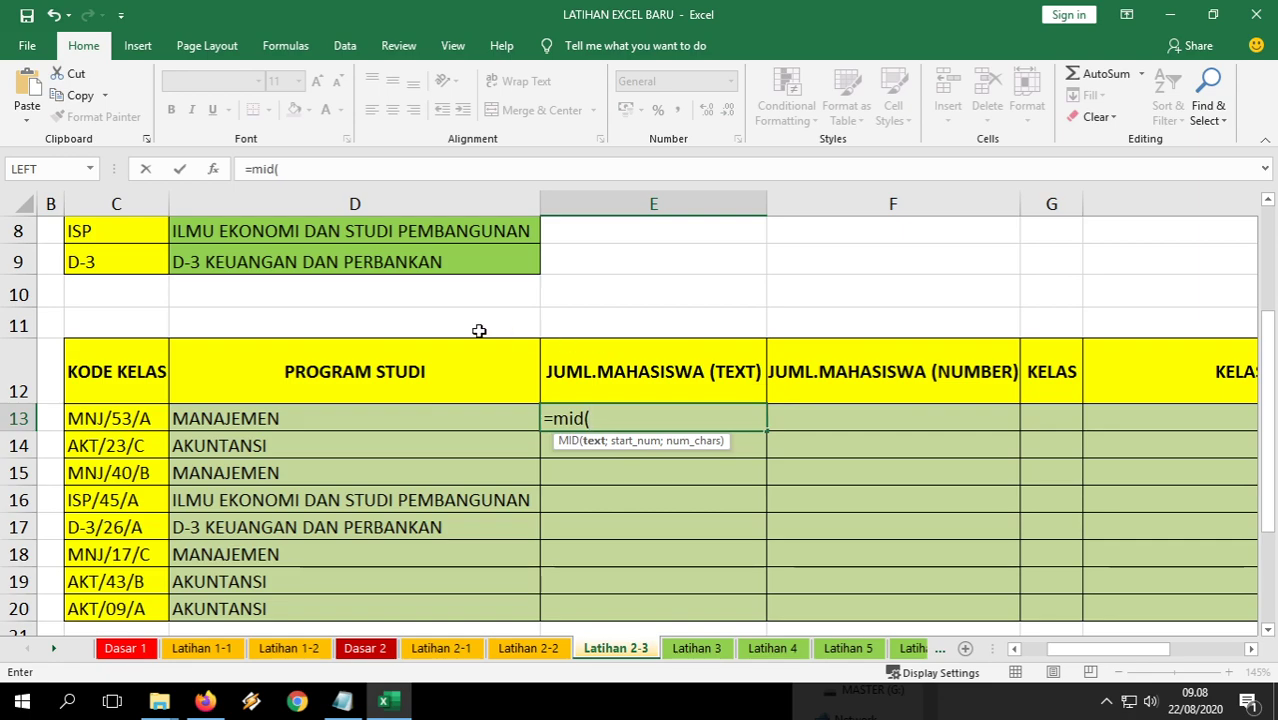
pyautogui.click(128, 418)
pyautogui.write(';5;2')
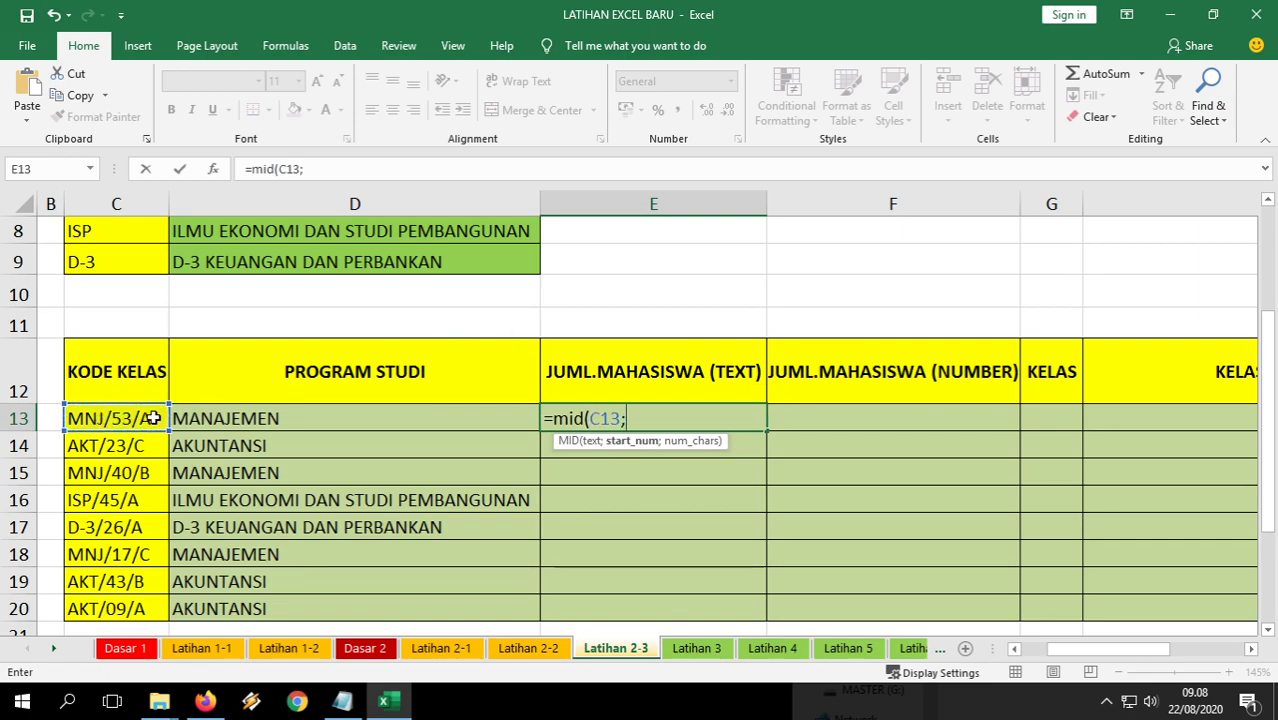
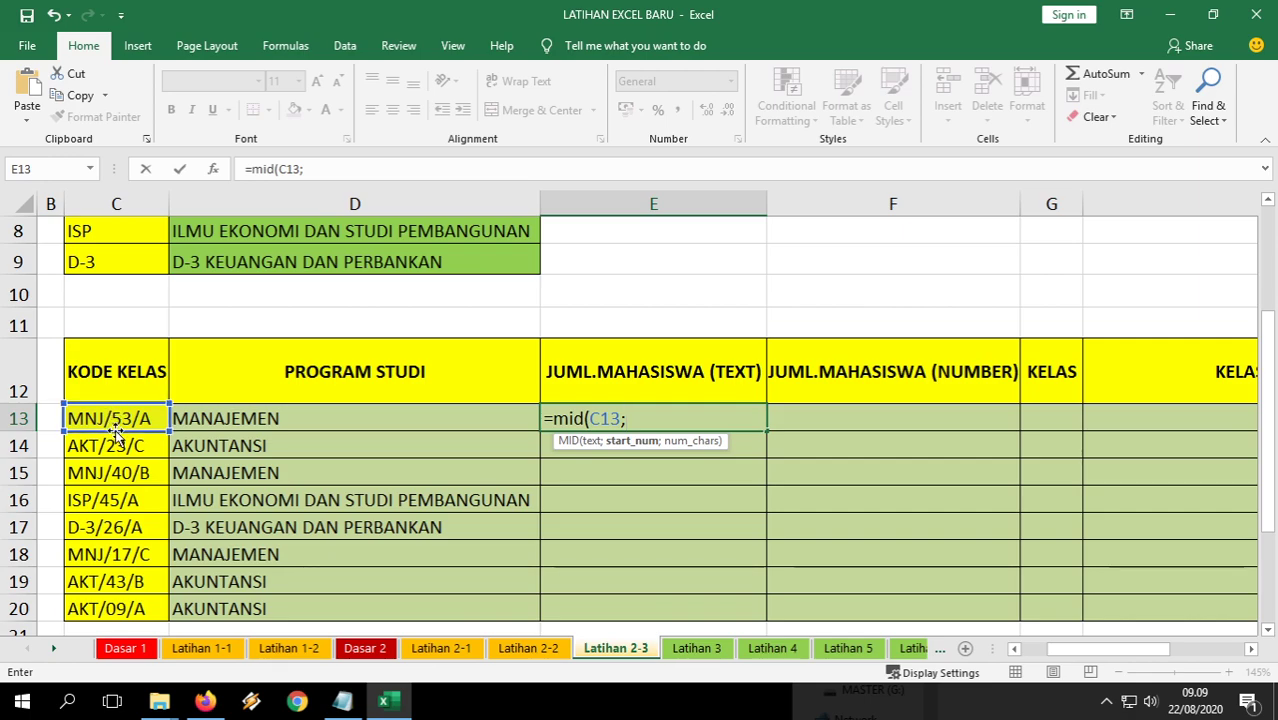
pyautogui.write('5;')
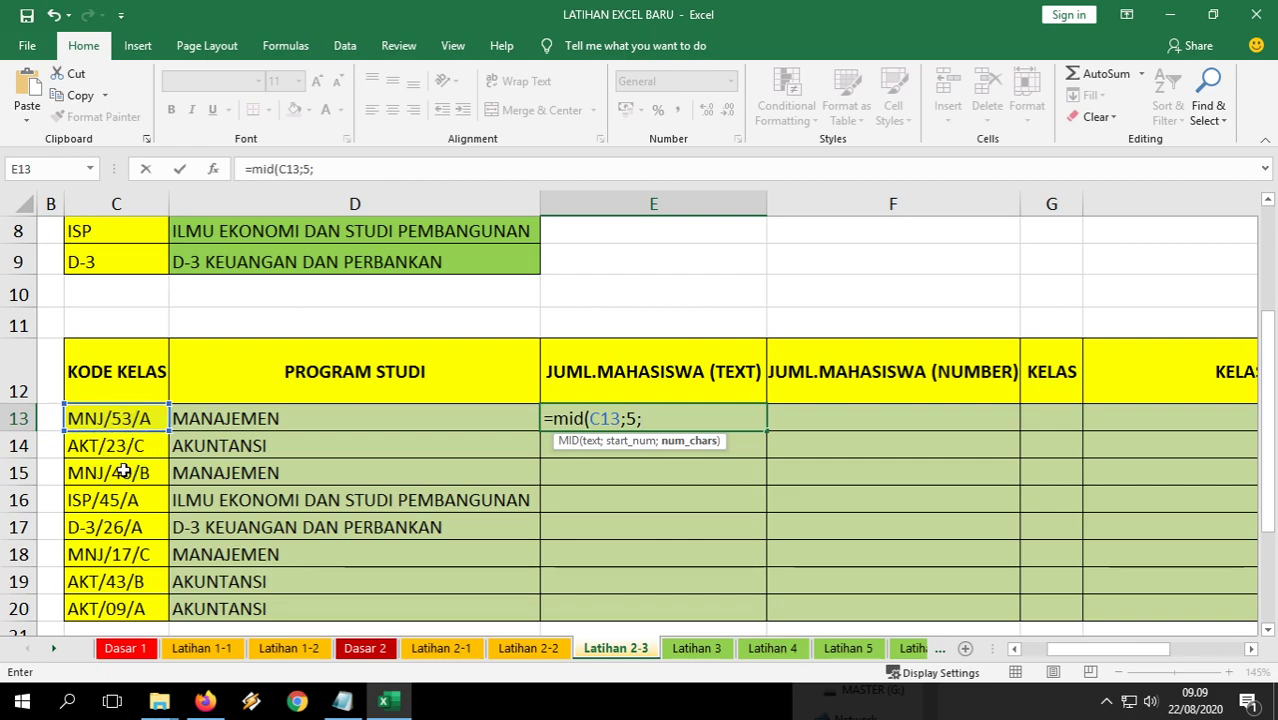
pyautogui.write('2)')
pyautogui.press('Return')
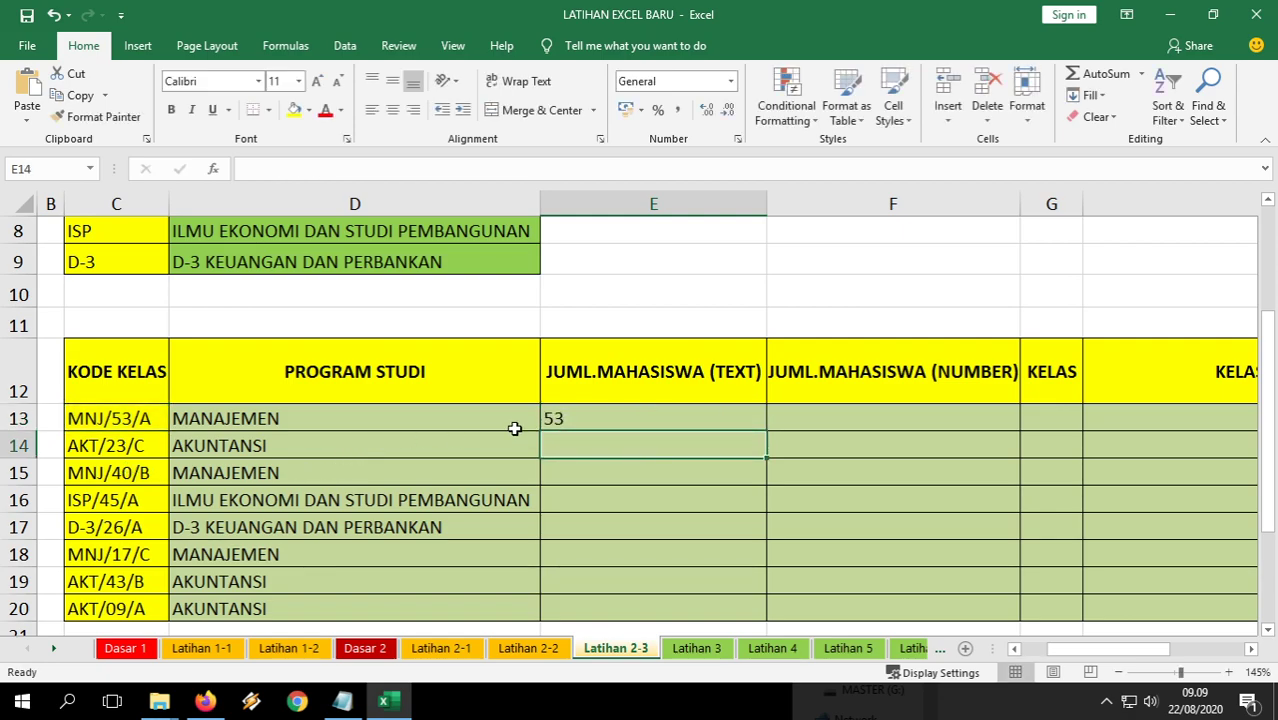
pyautogui.click(573, 412)
pyautogui.moveTo(766, 431); pyautogui.dragTo(766, 520)
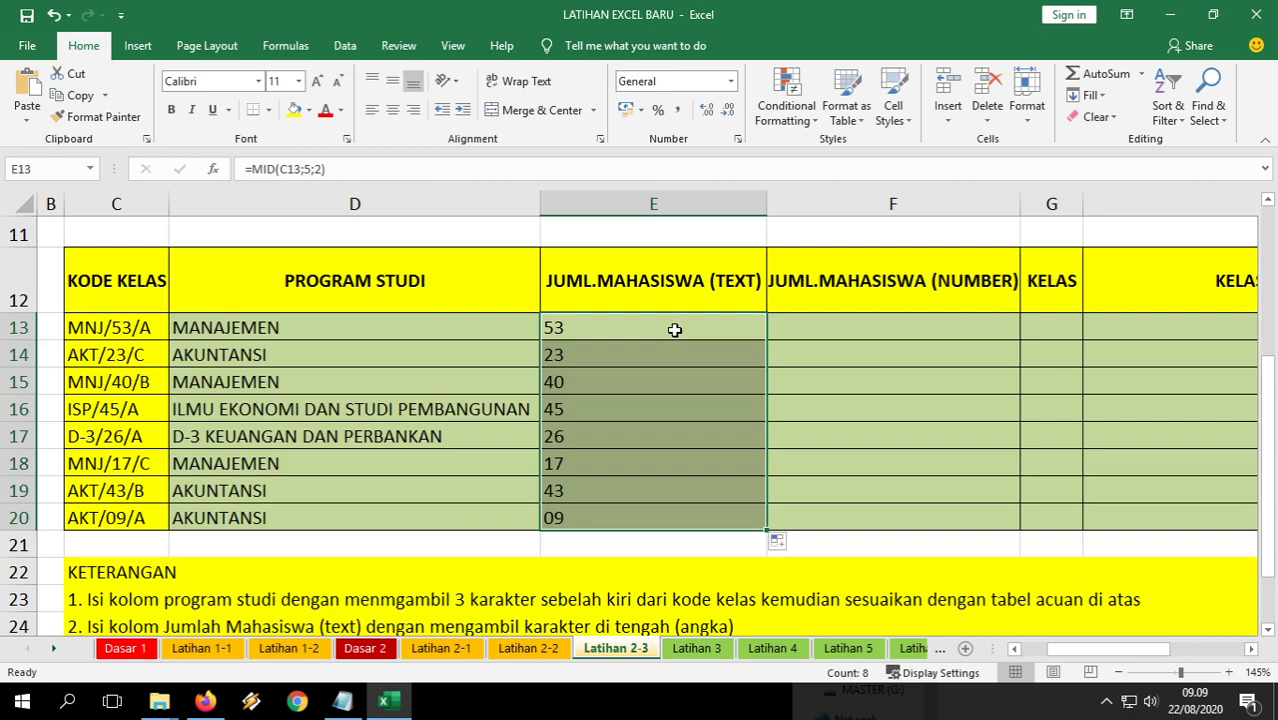
pyautogui.click(684, 331)
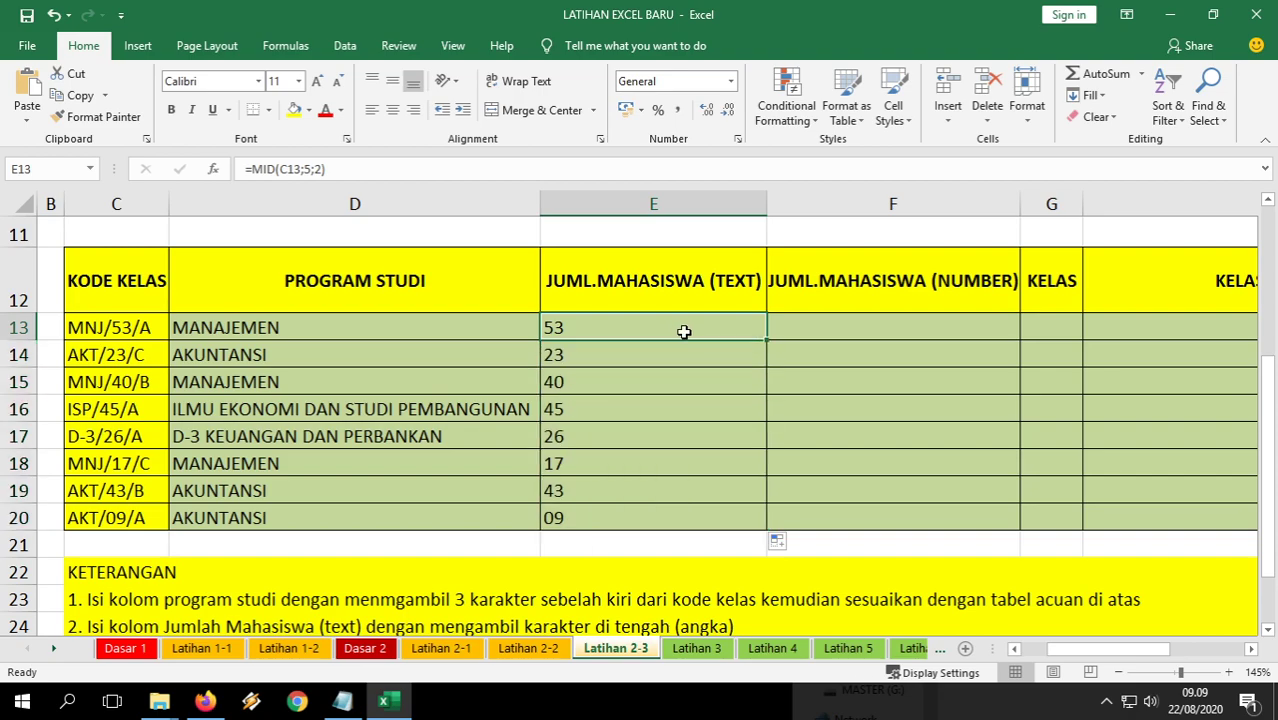
pyautogui.click(604, 355)
pyautogui.click(602, 327)
pyautogui.click(566, 522)
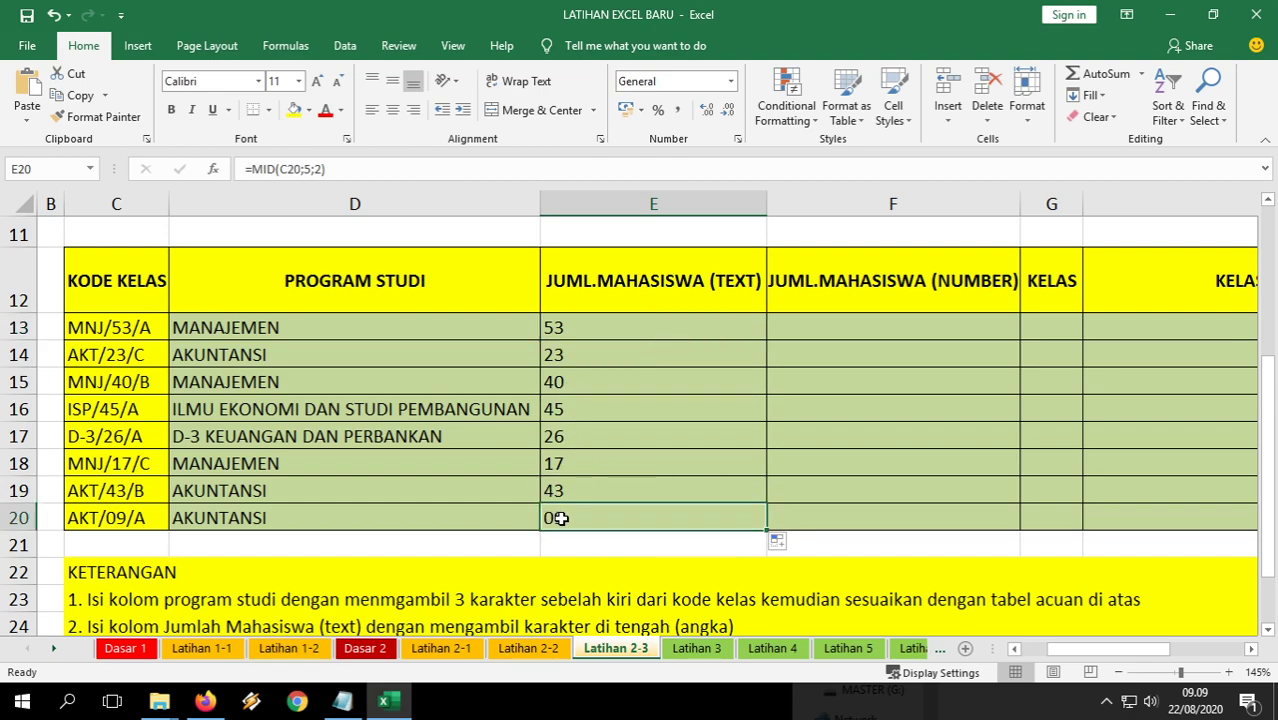
pyautogui.click(634, 543)
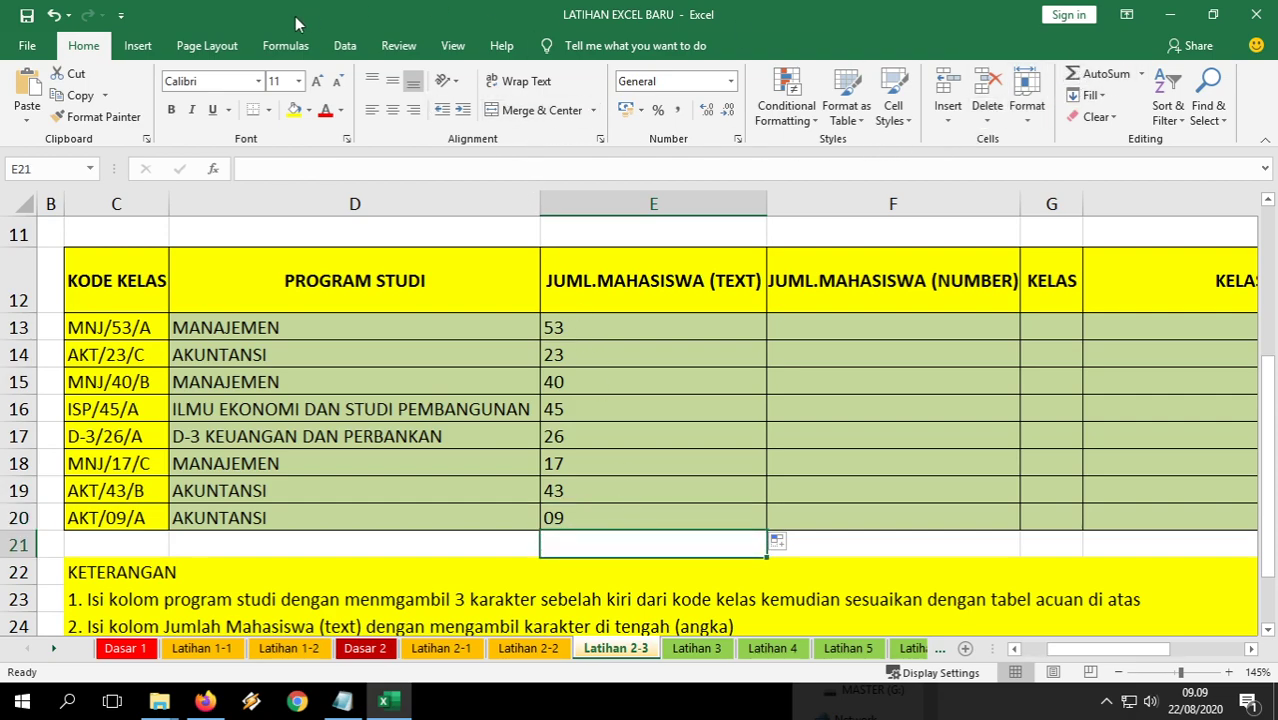
# Total the JUML.MAHASISWA (TEXT) values in E21 with =SUM(E13:E20) and compare the result with the source cells.
pyautogui.click(1100, 73)
pyautogui.moveTo(575, 328); pyautogui.dragTo(580, 521)
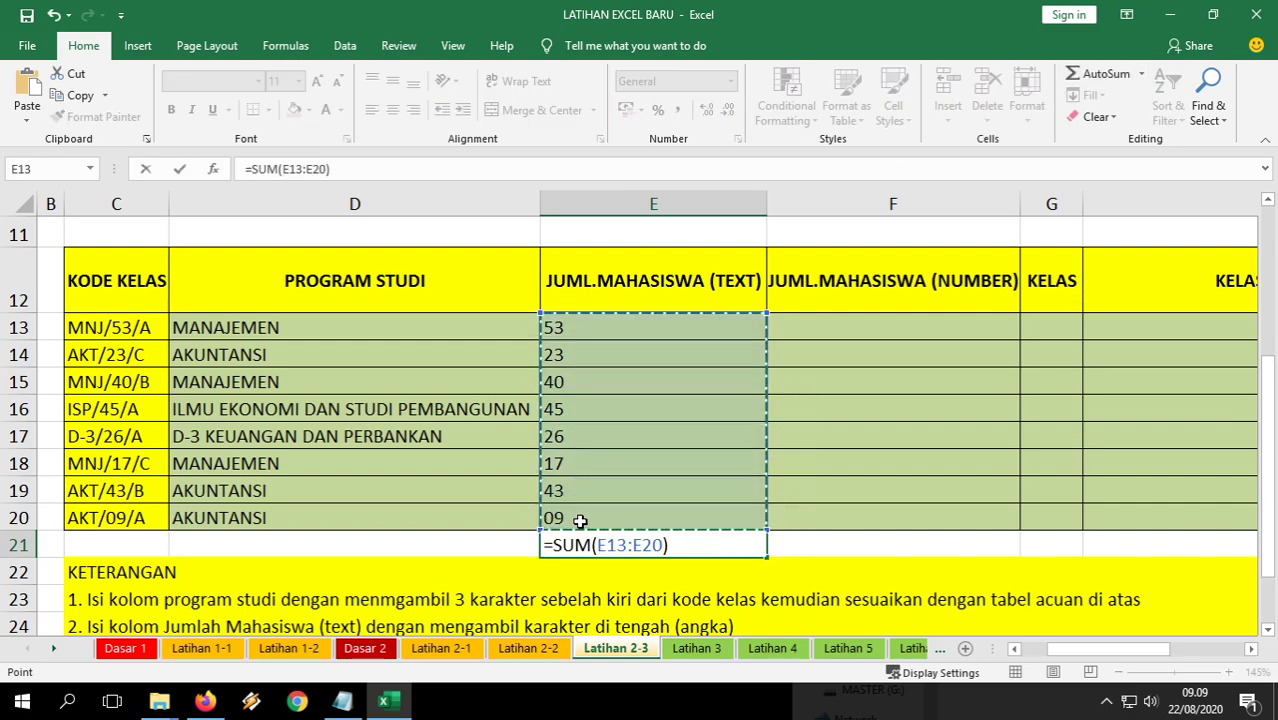
pyautogui.press('Return')
pyautogui.click(731, 545)
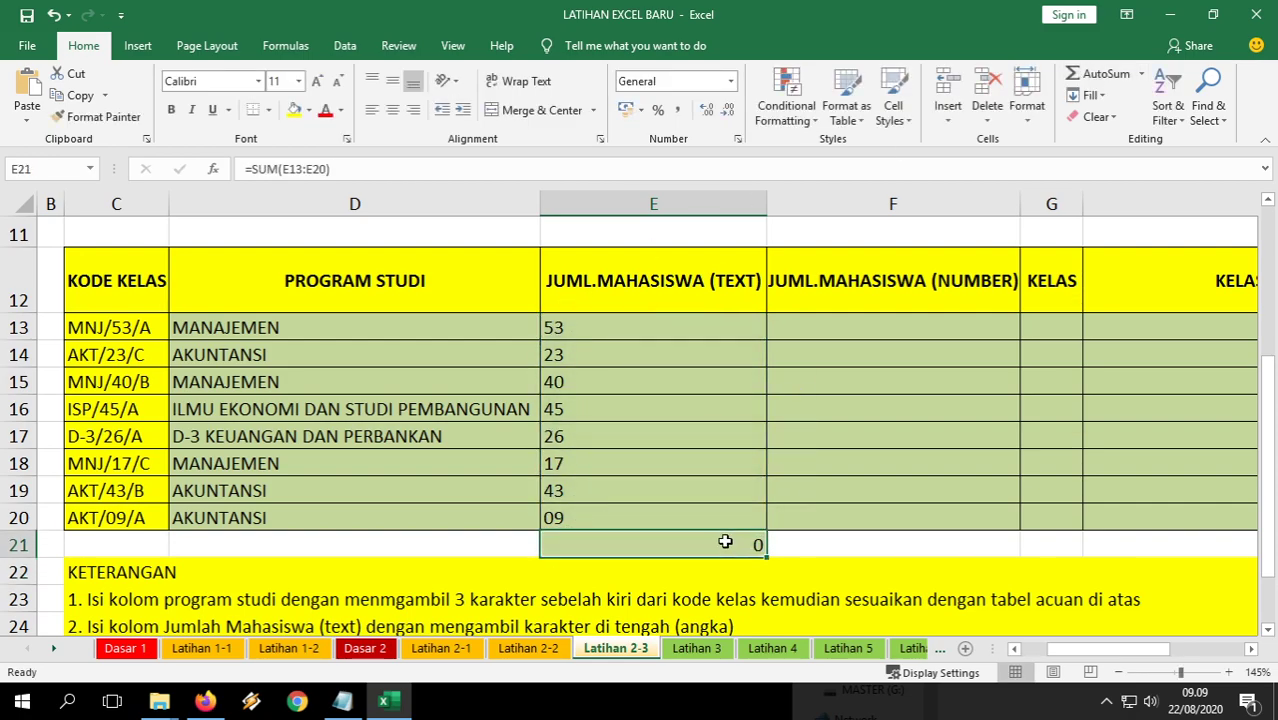
pyautogui.moveTo(614, 330); pyautogui.dragTo(593, 512)
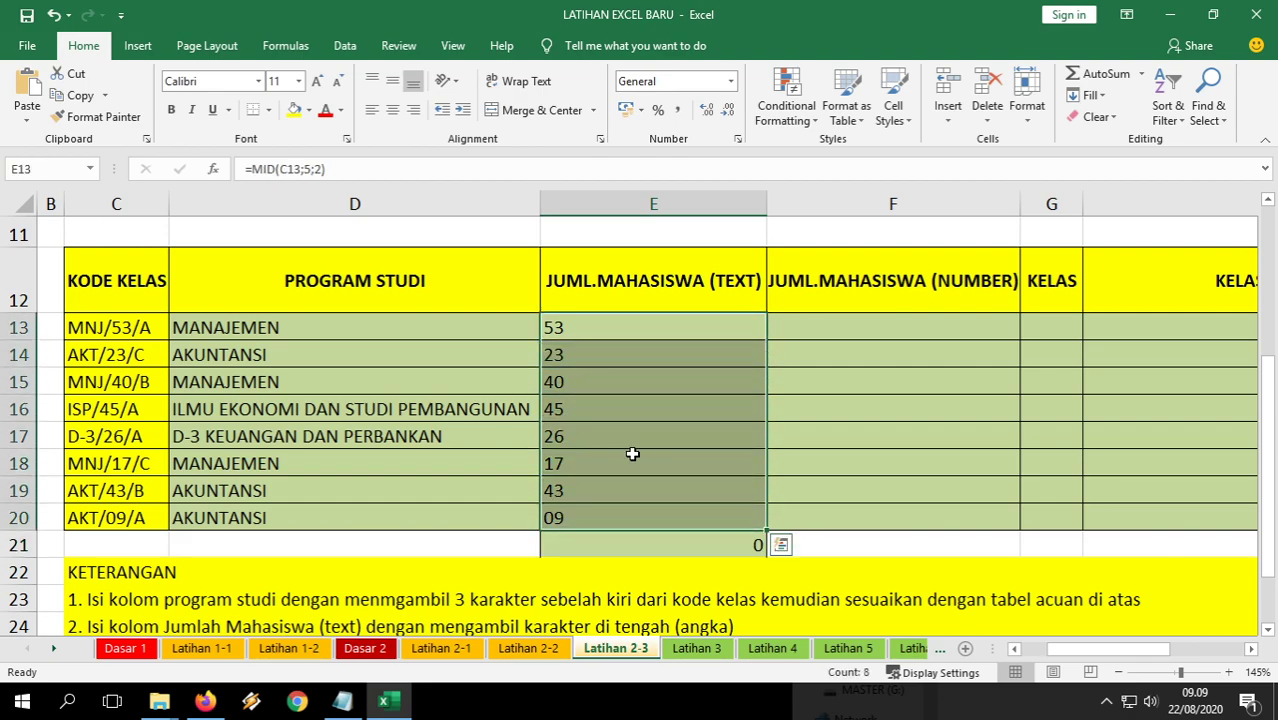
pyautogui.click(719, 543)
pyautogui.moveTo(614, 334); pyautogui.dragTo(610, 510)
# Enter the note "value" in F11 above the JUML.MAHASISWA (NUMBER) header.
pyautogui.click(890, 228)
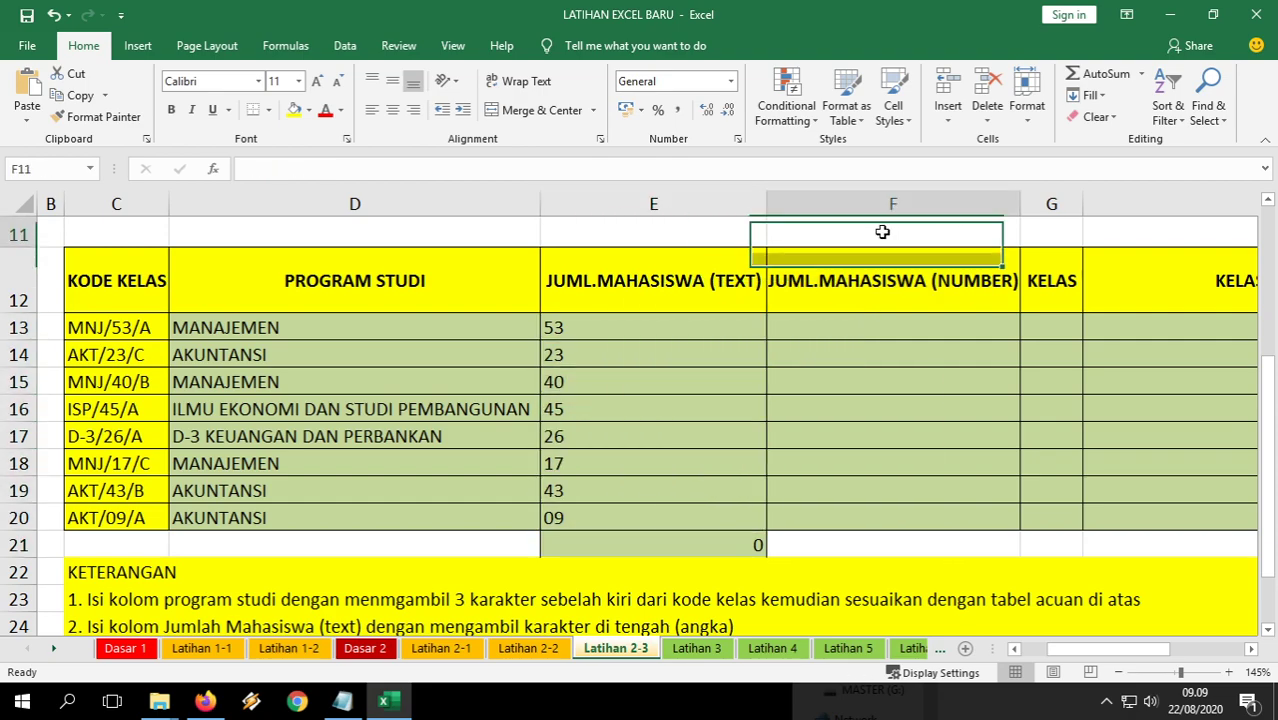
pyautogui.write('valu')
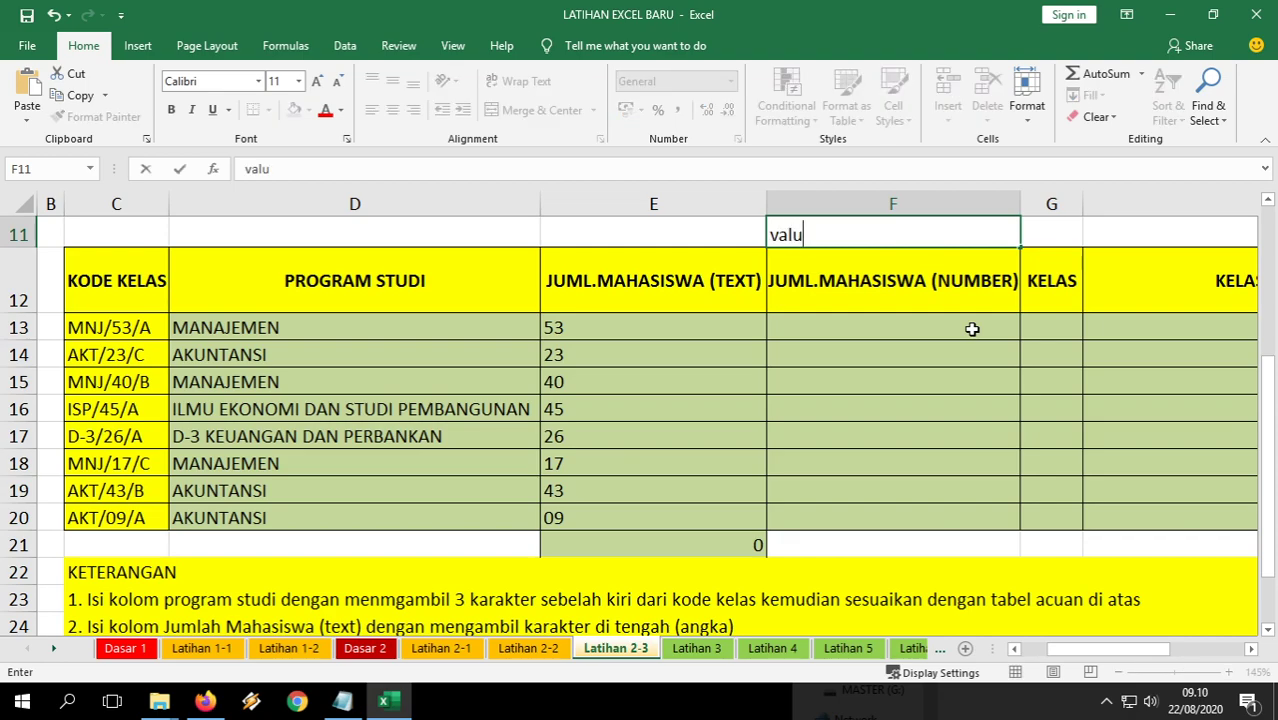
pyautogui.write('e')
pyautogui.press('Return')
# Enter =VALUE(E13) in F13 under JUML.MAHASISWA (NUMBER) and fill it down to F20.
pyautogui.click(968, 331)
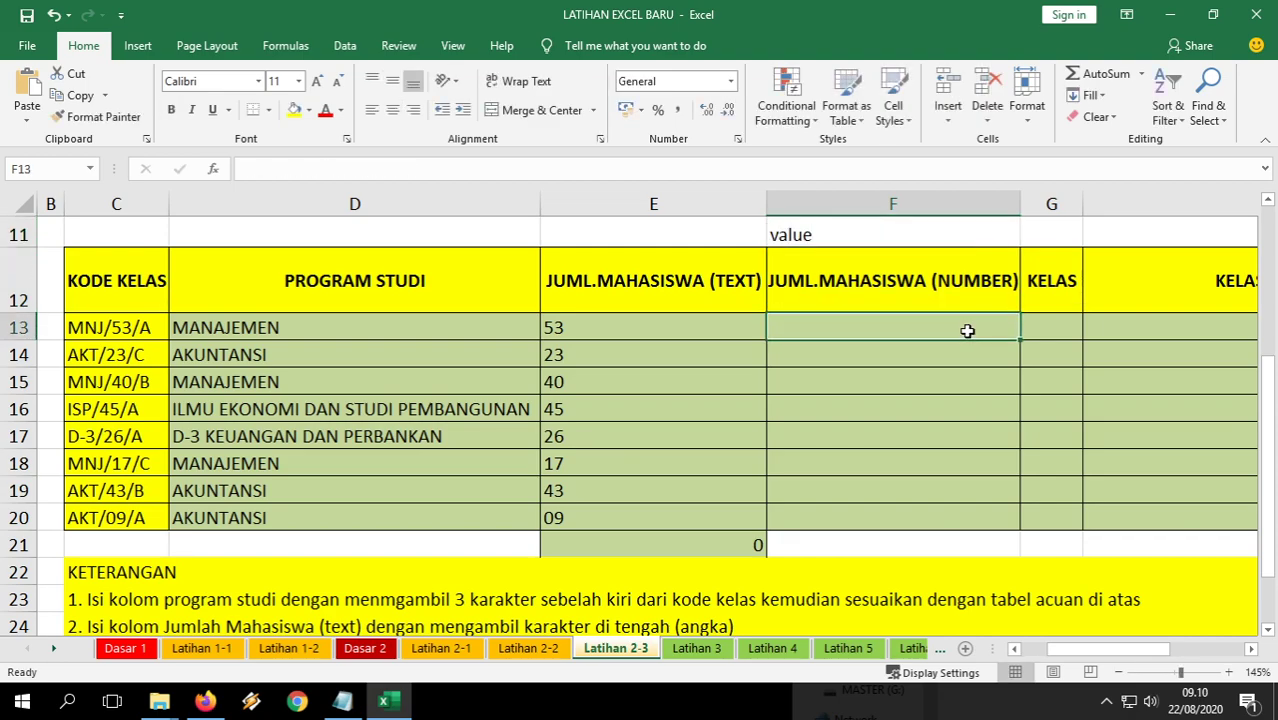
pyautogui.write('=val')
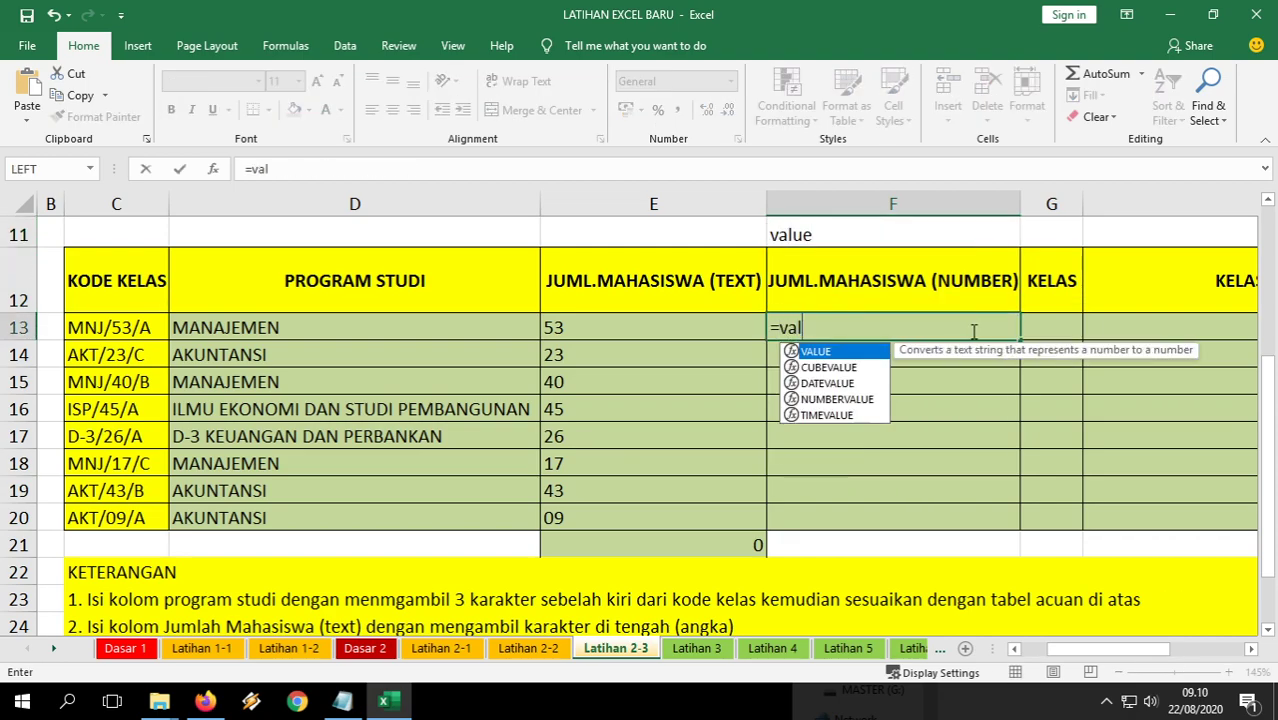
pyautogui.write('ue(')
pyautogui.click(604, 327)
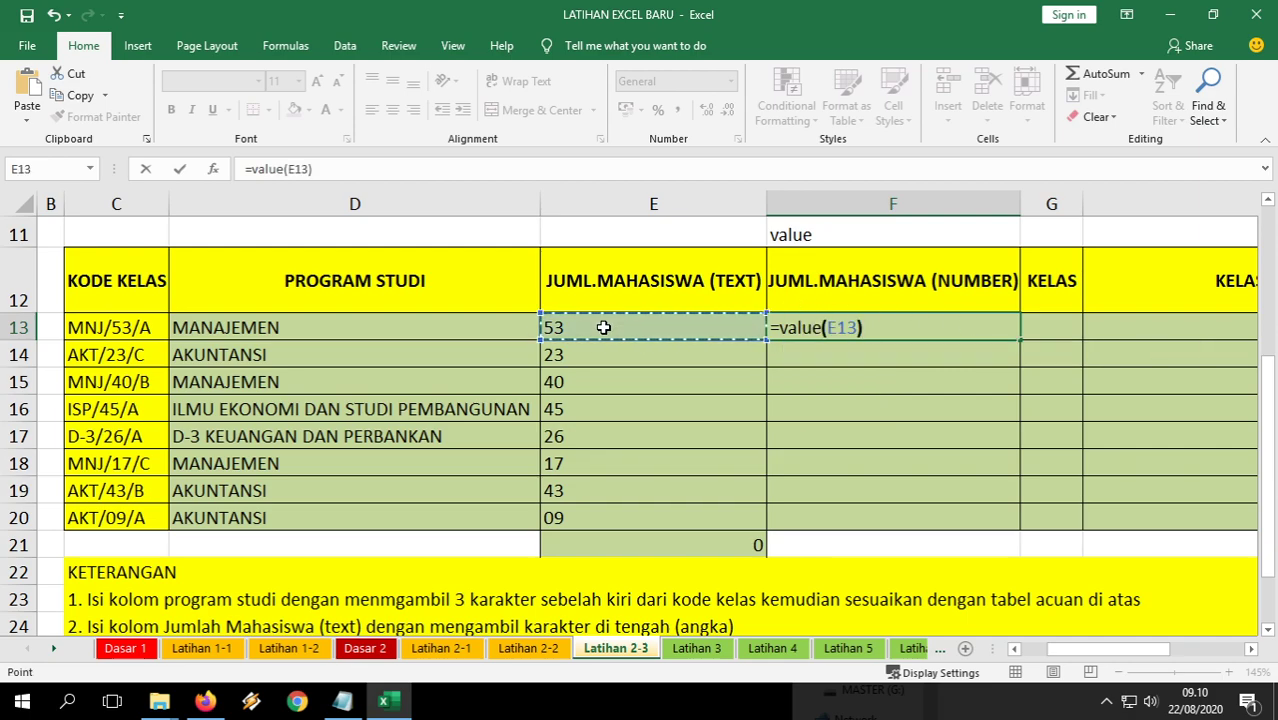
pyautogui.press('Return')
pyautogui.click(995, 325)
pyautogui.moveTo(1019, 340); pyautogui.dragTo(1018, 526)
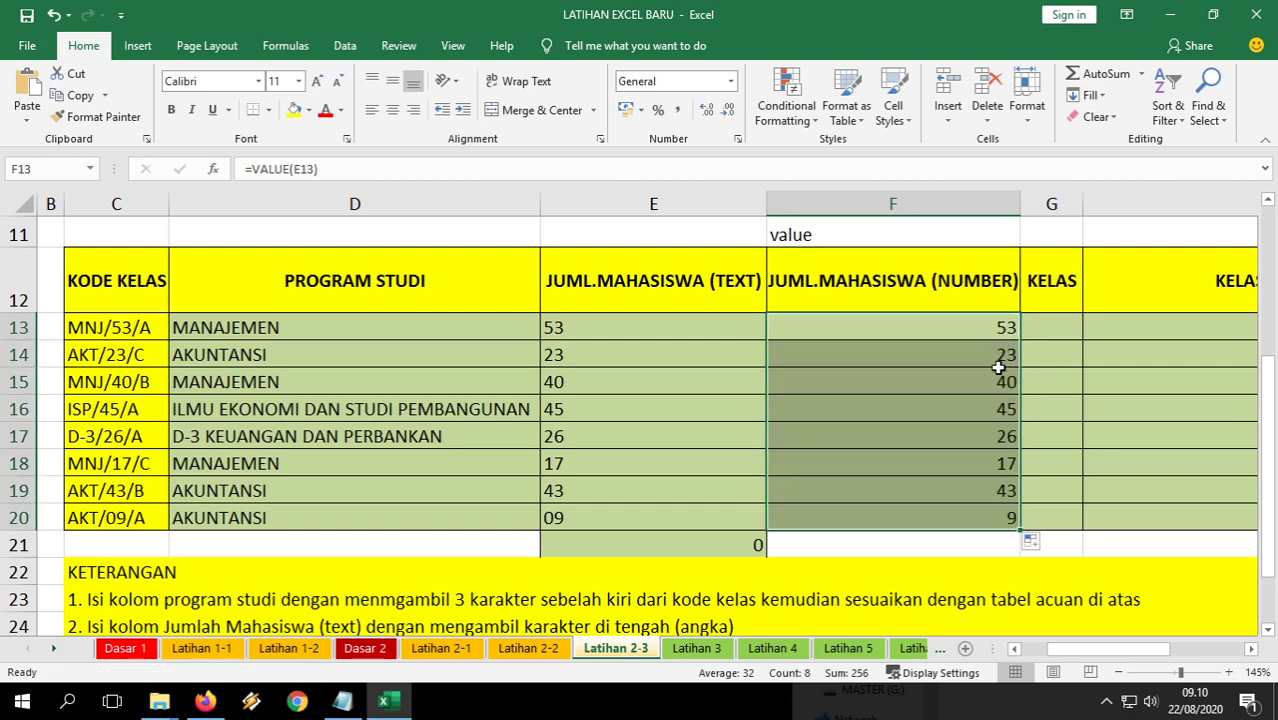
# Total the JUML.MAHASISWA (NUMBER) values in F21 with =SUM(F13:F20) and check the formula in F13.
pyautogui.click(1005, 517)
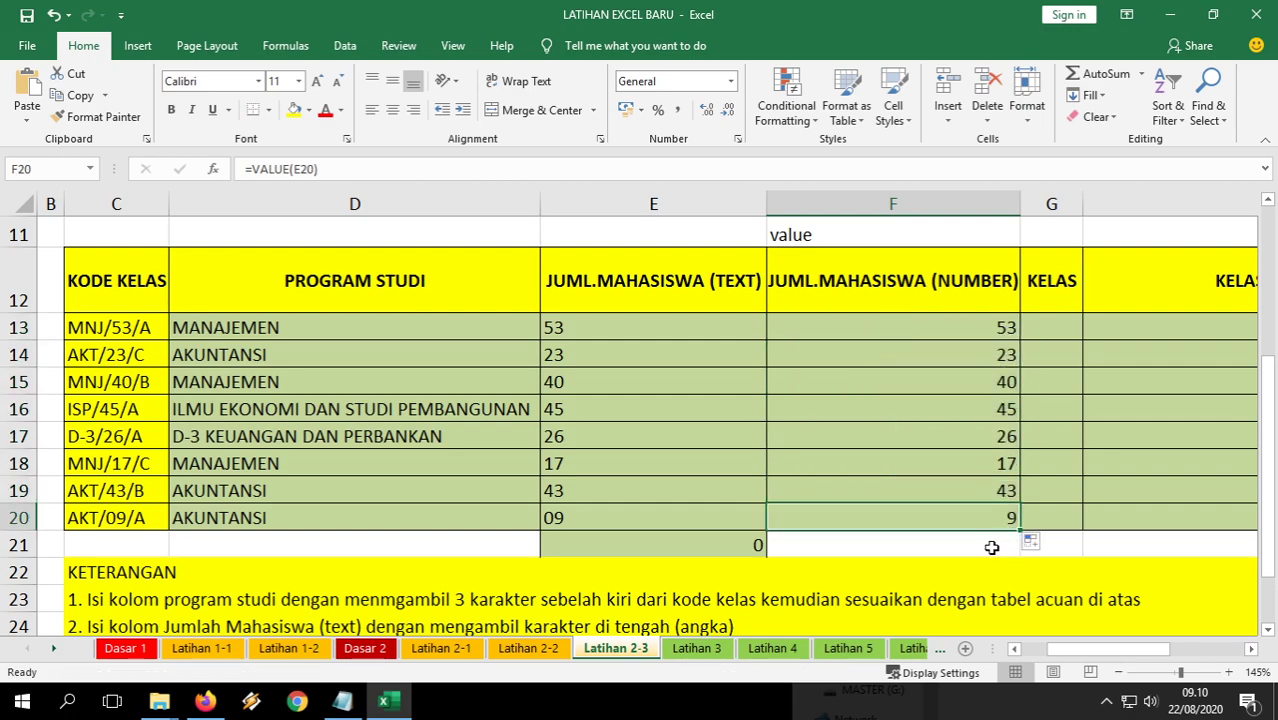
pyautogui.click(991, 547)
pyautogui.click(1073, 78)
pyautogui.press('Return')
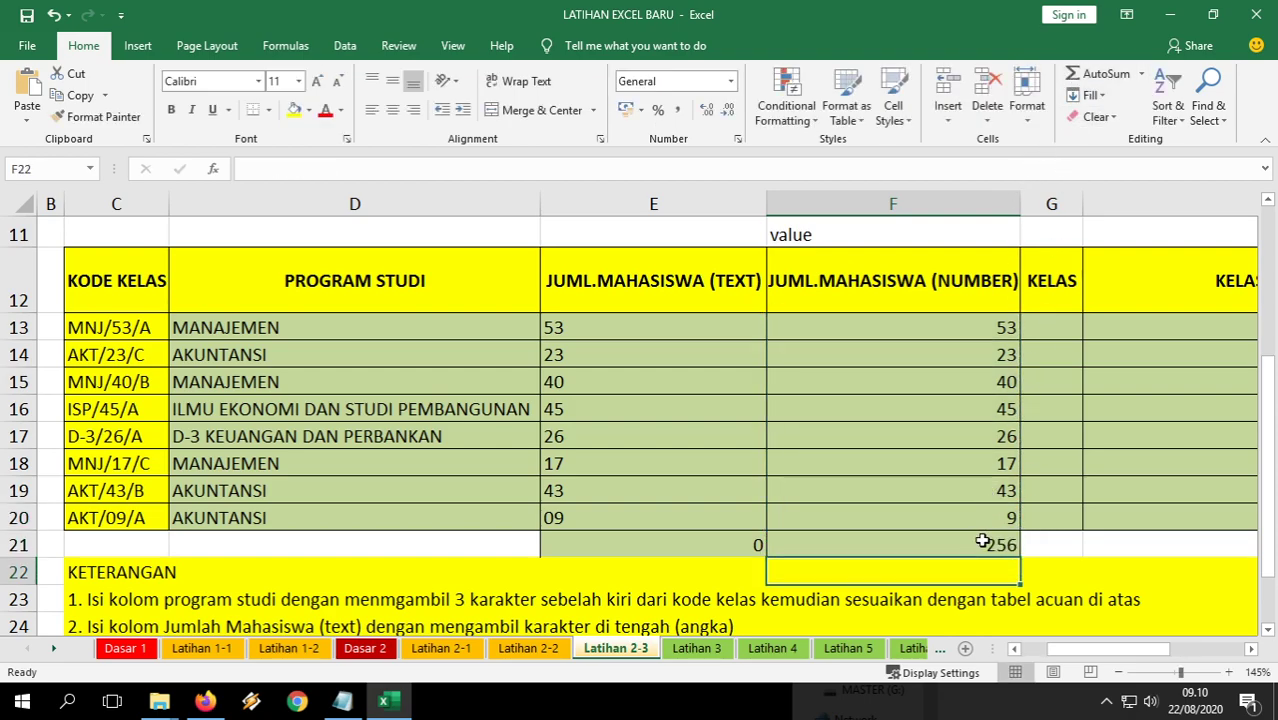
pyautogui.click(985, 543)
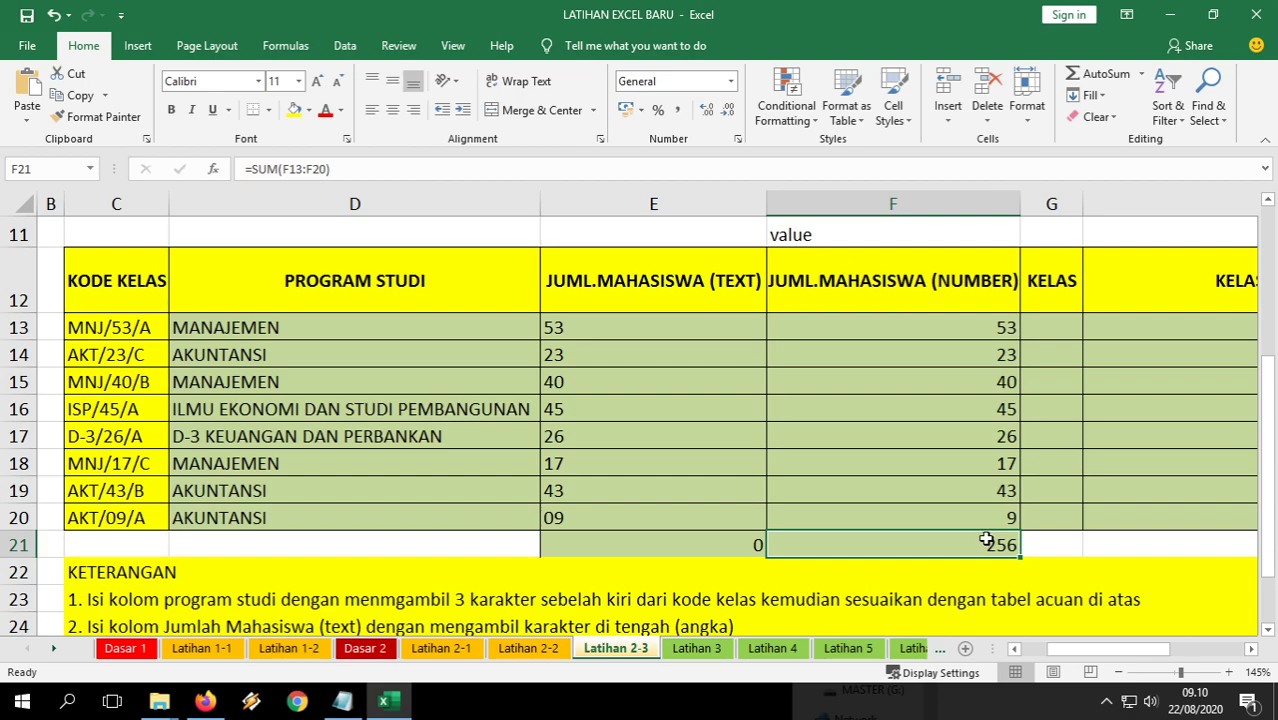
pyautogui.click(955, 335)
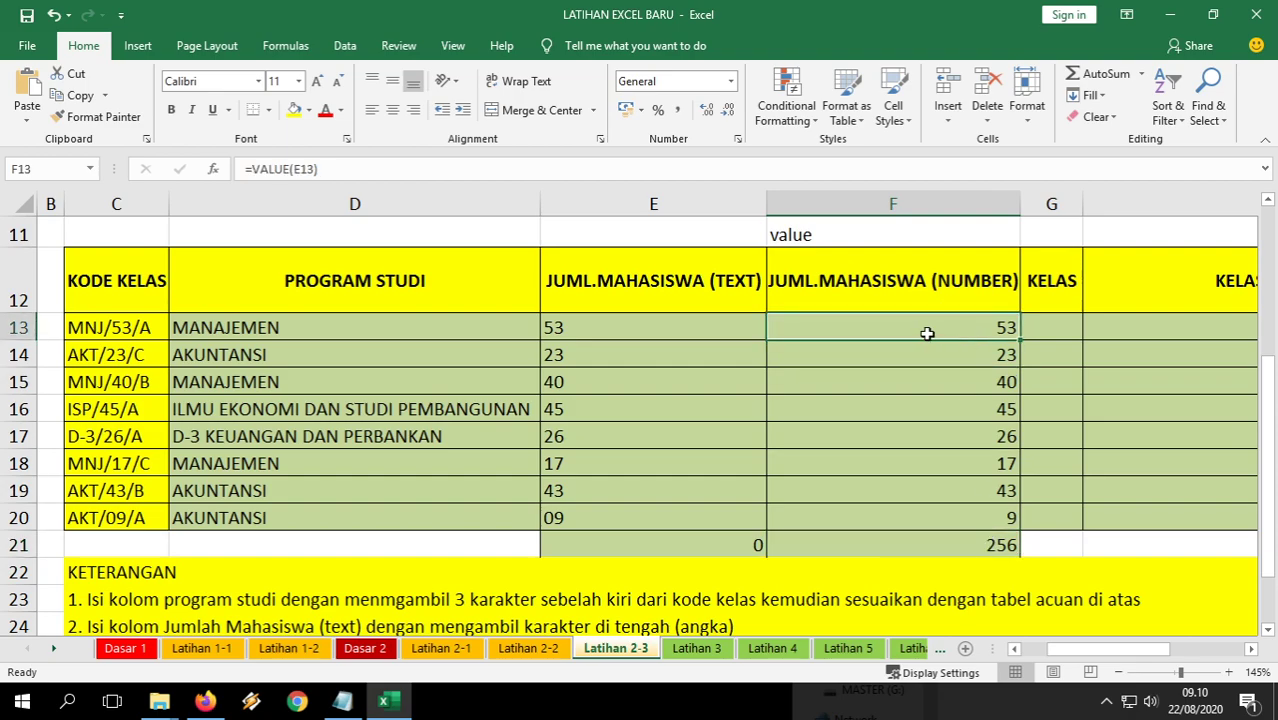
pyautogui.doubleClick(927, 333)
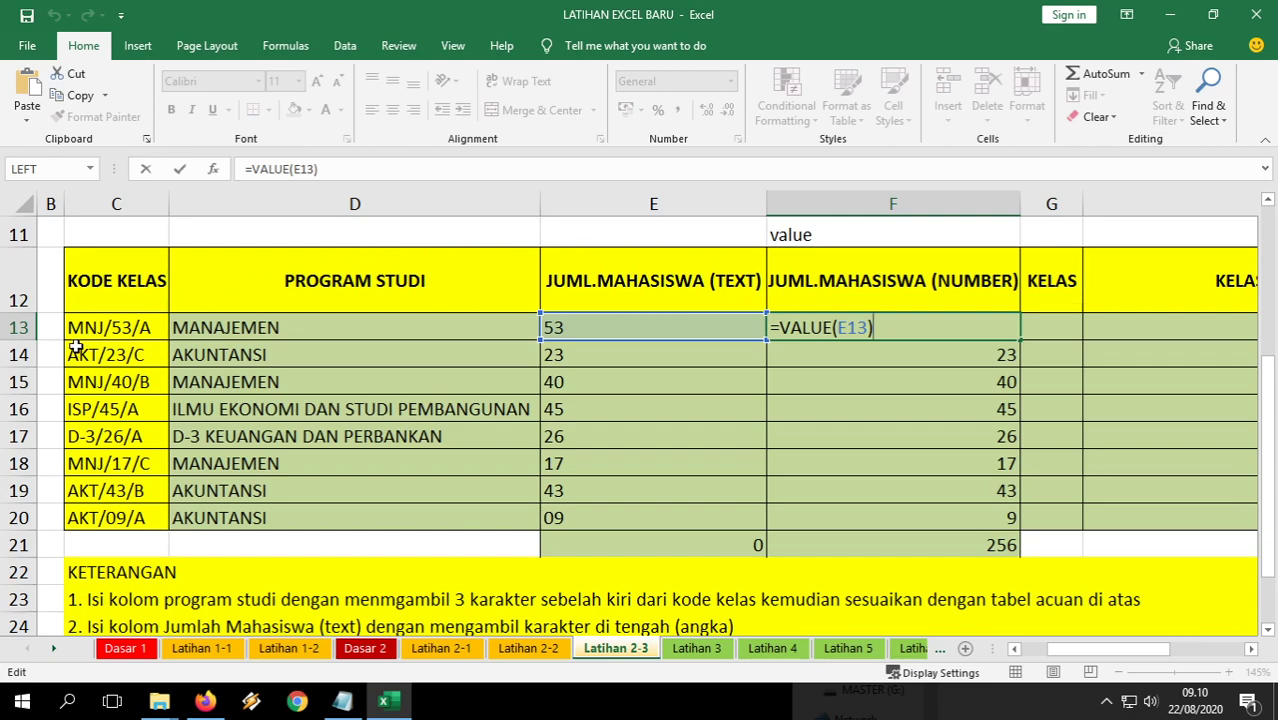
pyautogui.hotkey('ctrl', 'Return')
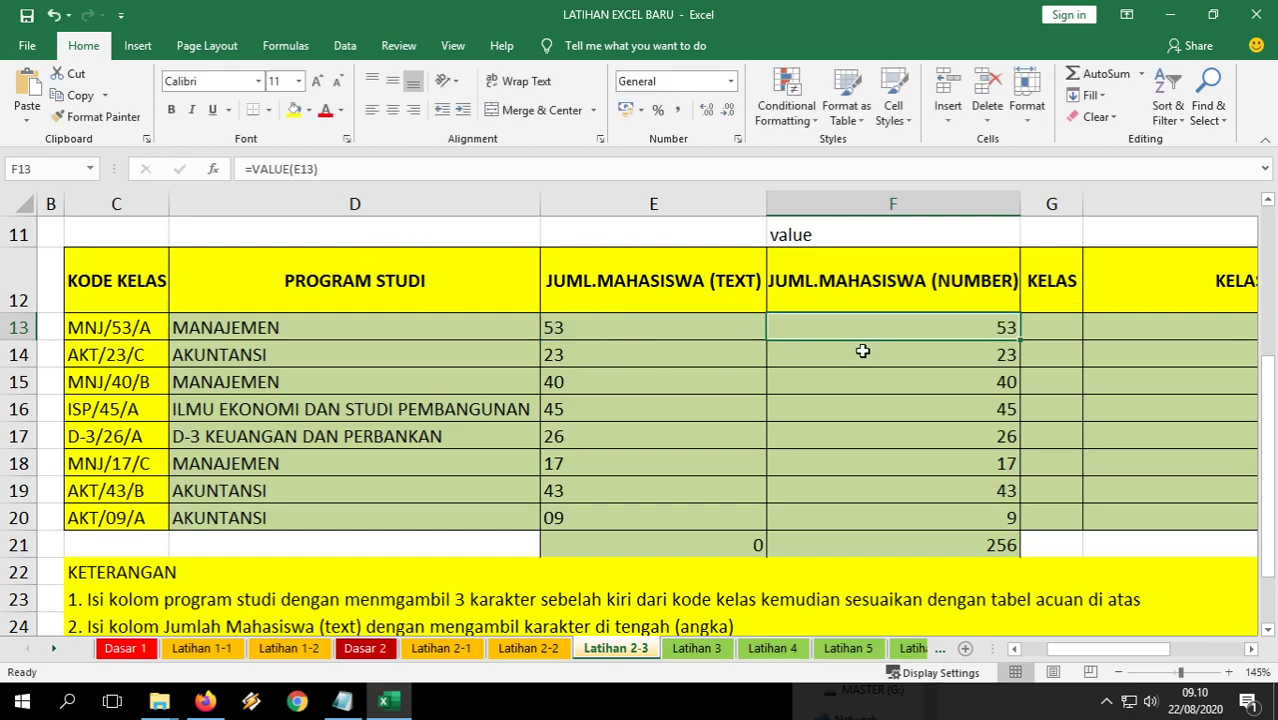
# Clear F13:F15, enter =VALUE(MID(C13;5;2)) in F13 and fill the formula down to F20.
pyautogui.moveTo(965, 328); pyautogui.dragTo(963, 392)
pyautogui.press('Delete')
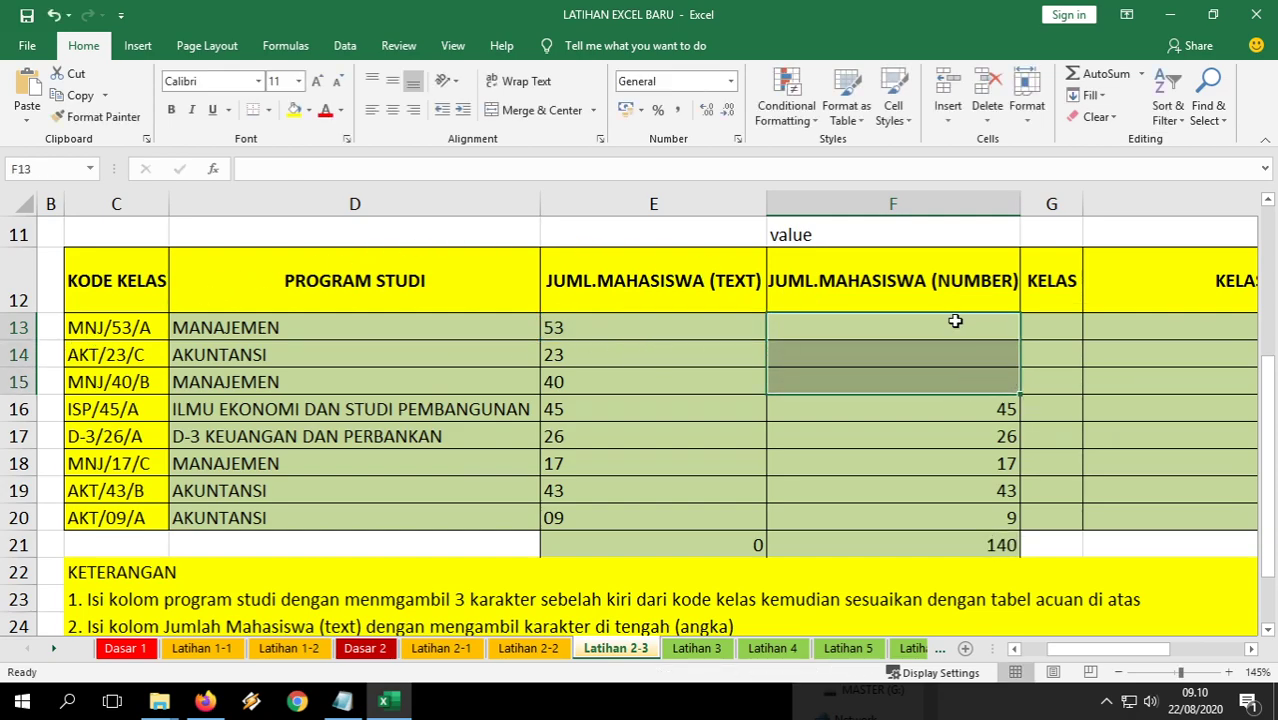
pyautogui.click(974, 336)
pyautogui.write('=va')
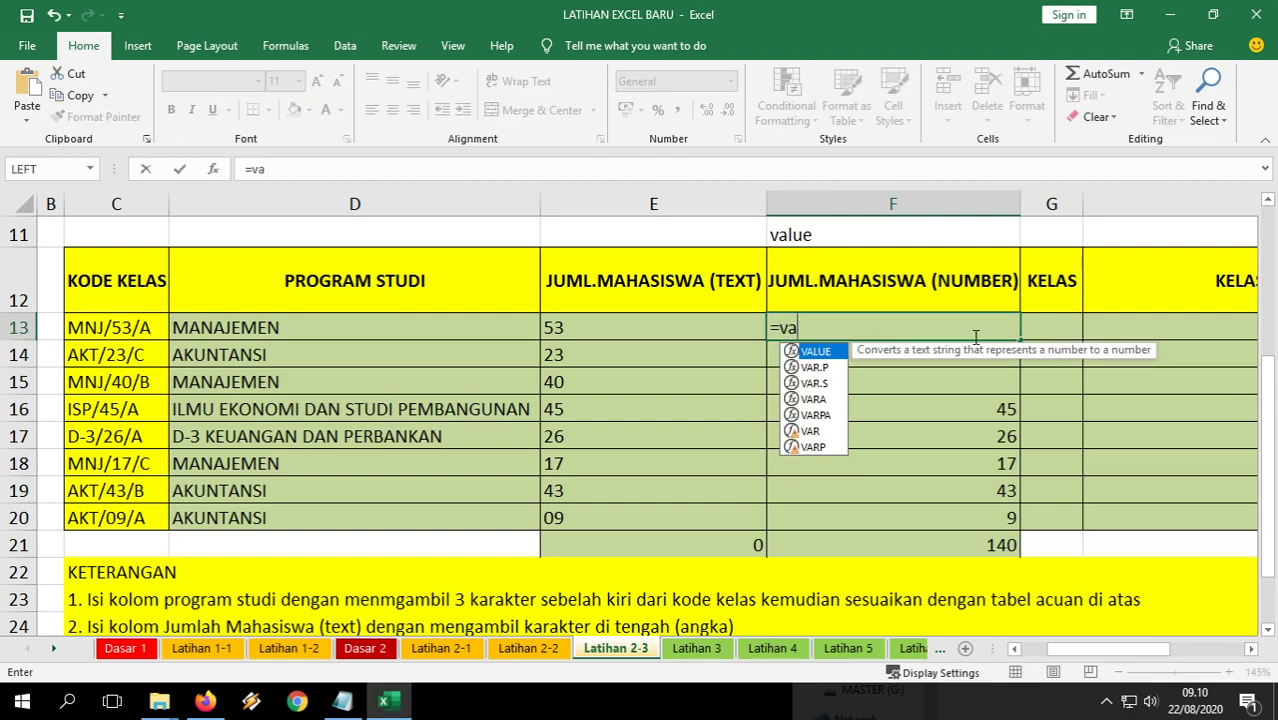
pyautogui.write('lue(')
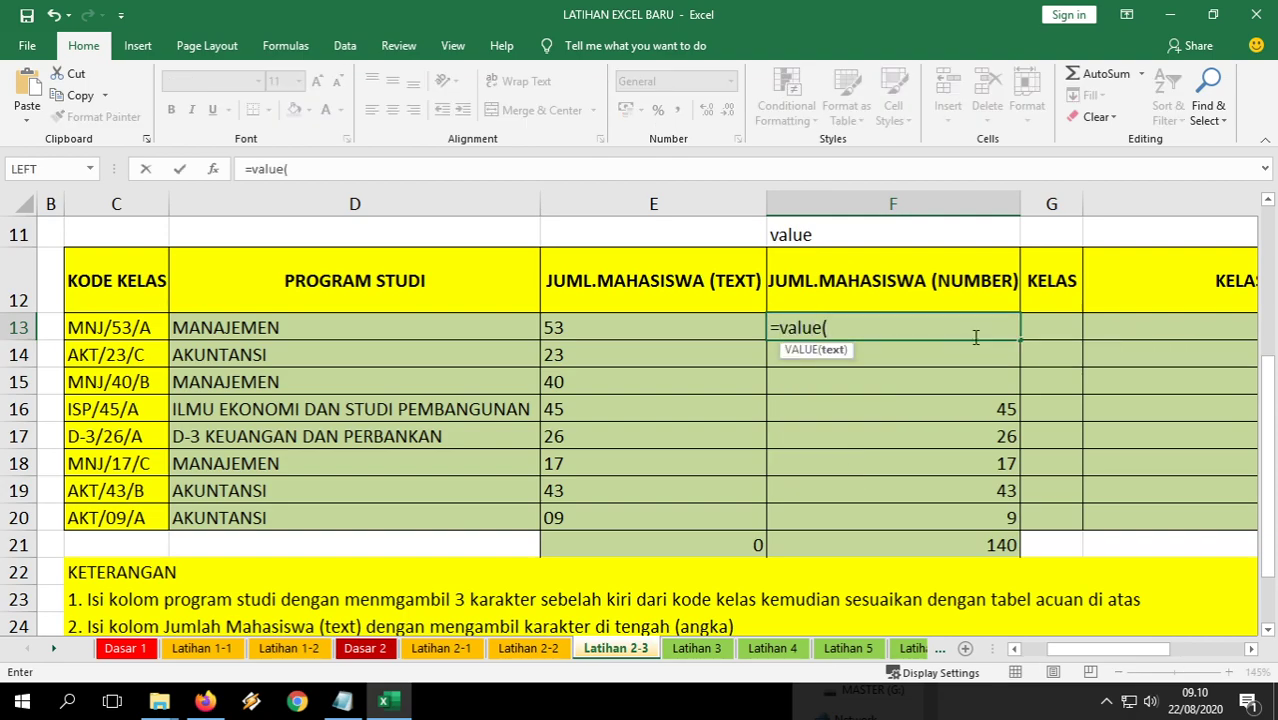
pyautogui.write('mid(')
pyautogui.click(99, 337)
pyautogui.write(';5;')
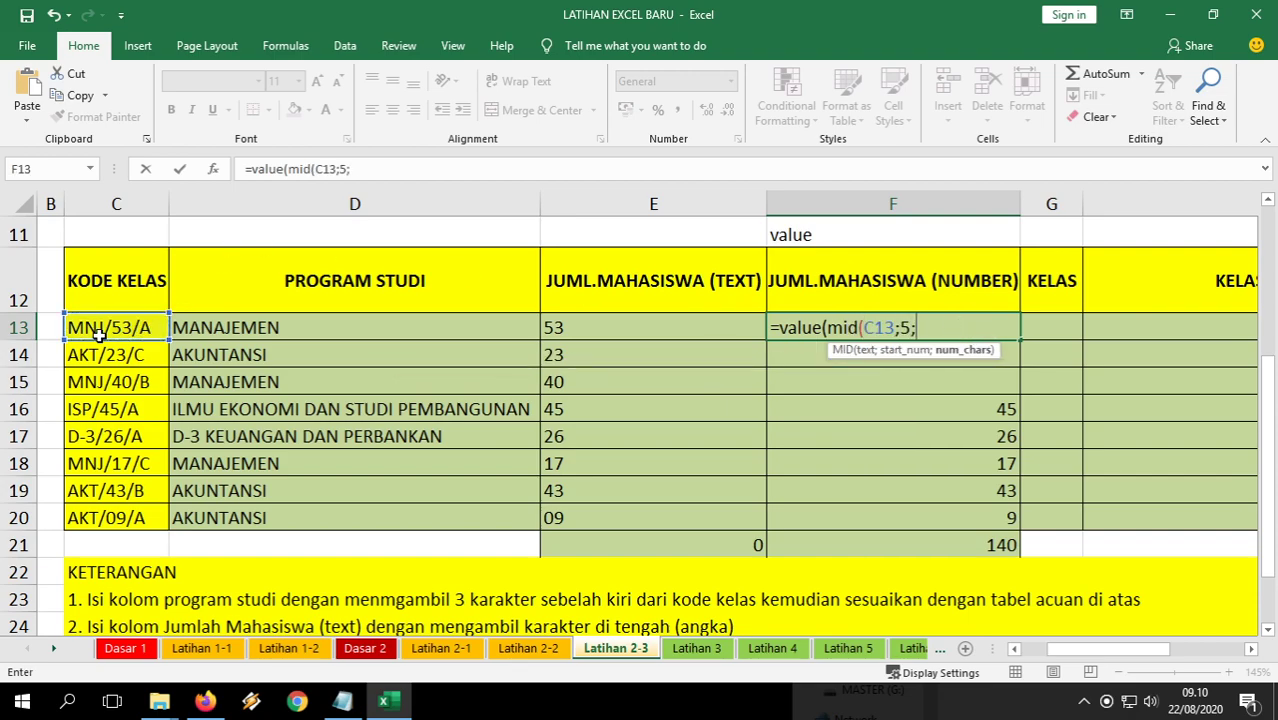
pyautogui.write('2))')
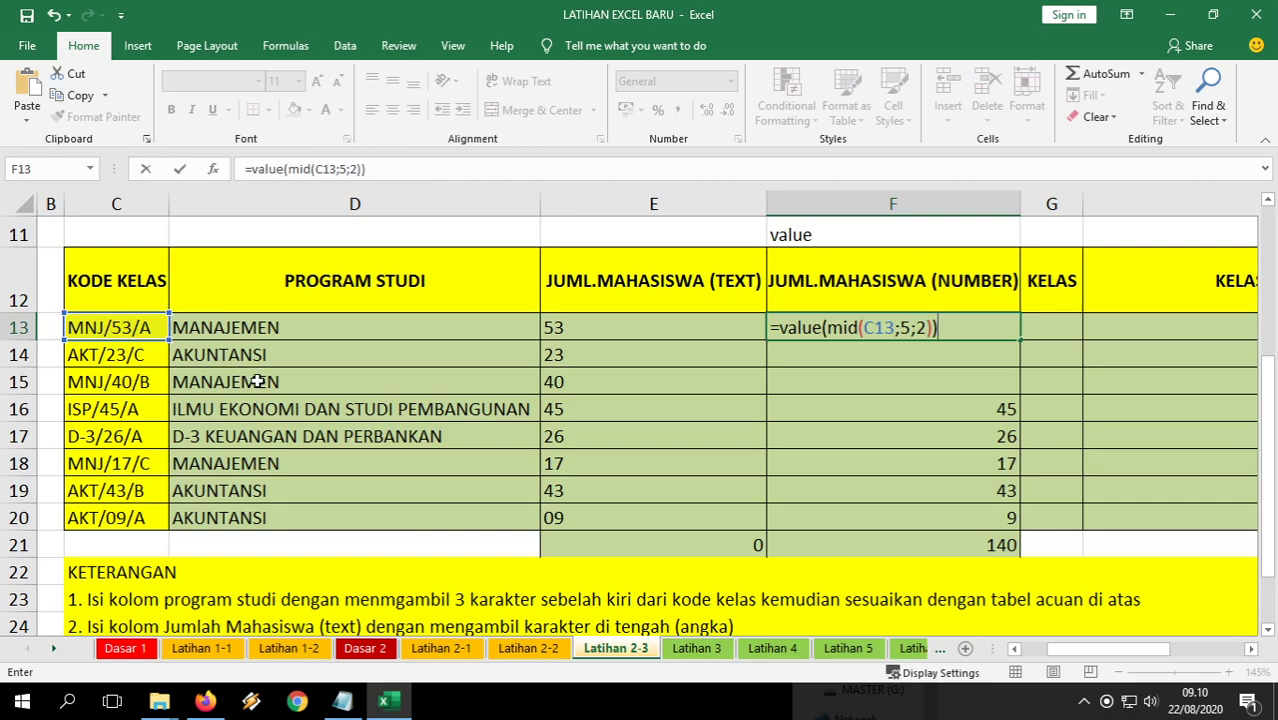
pyautogui.press('Return')
pyautogui.click(934, 328)
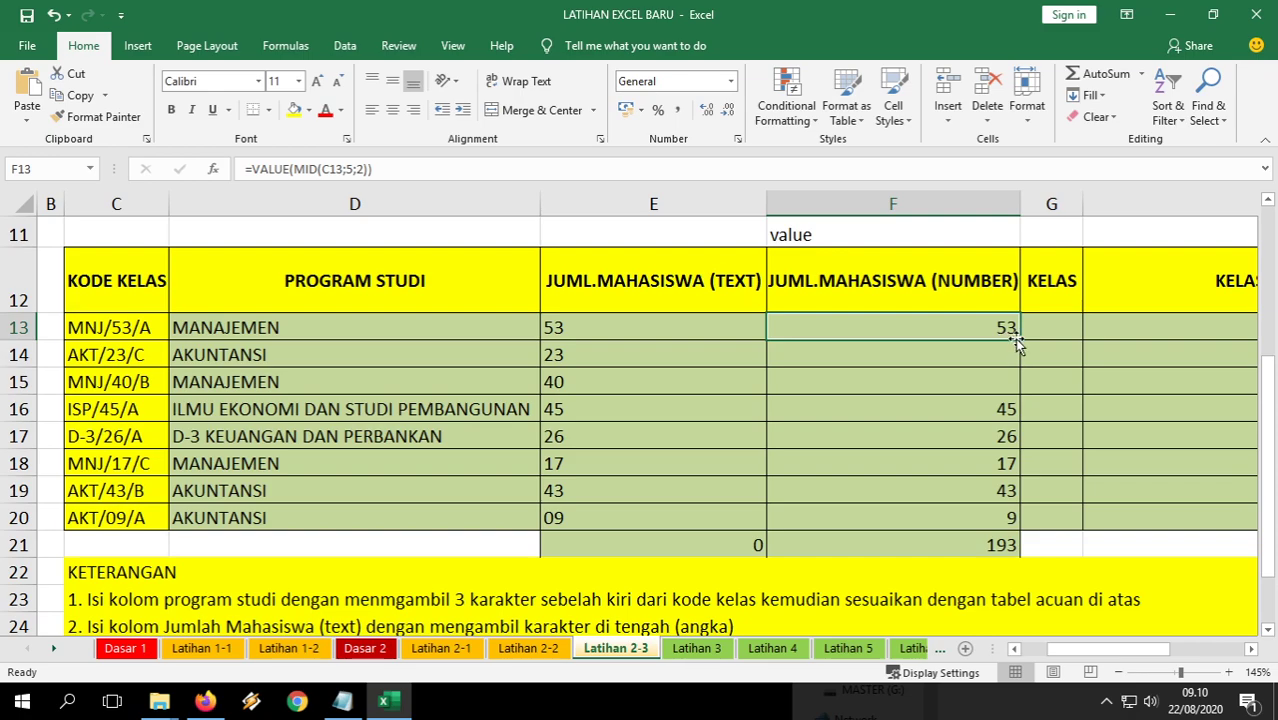
pyautogui.moveTo(1020, 340); pyautogui.dragTo(996, 524)
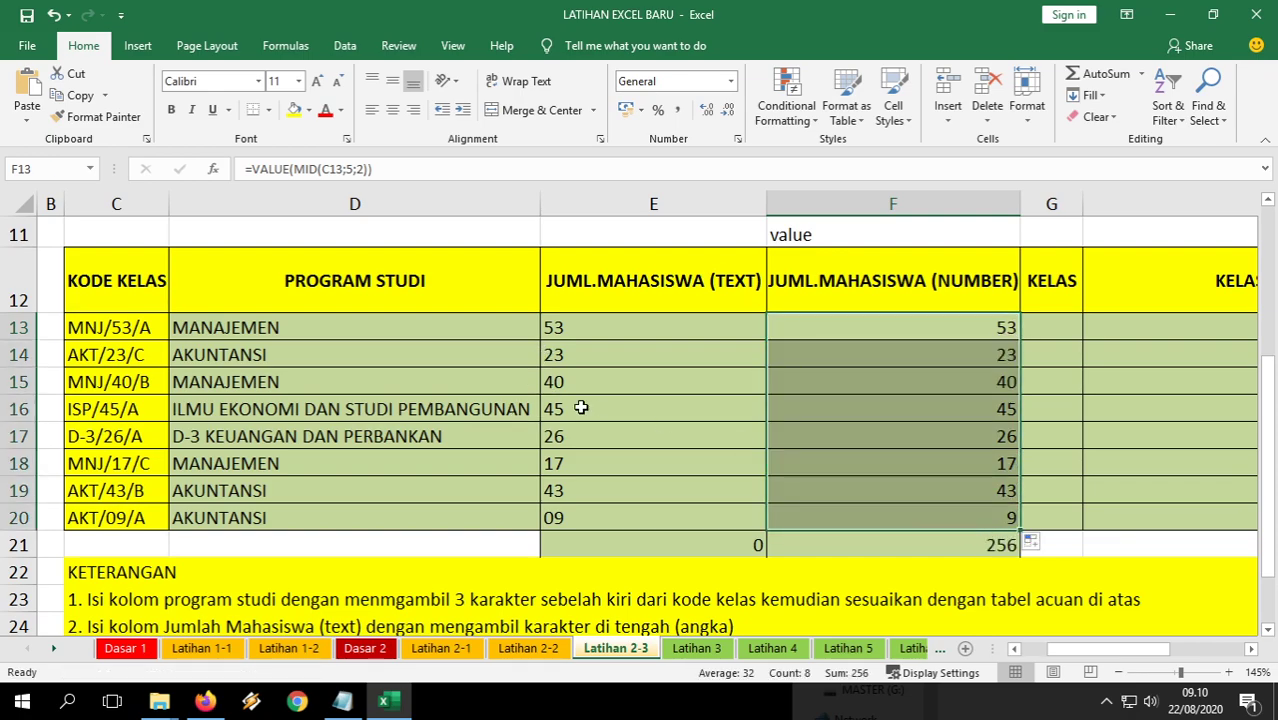
# Compare the text values in column E with the nested MID(C13;5;2) part of F13's formula.
pyautogui.click(585, 377)
pyautogui.click(589, 339)
pyautogui.click(590, 407)
pyautogui.click(599, 455)
pyautogui.doubleClick(872, 324)
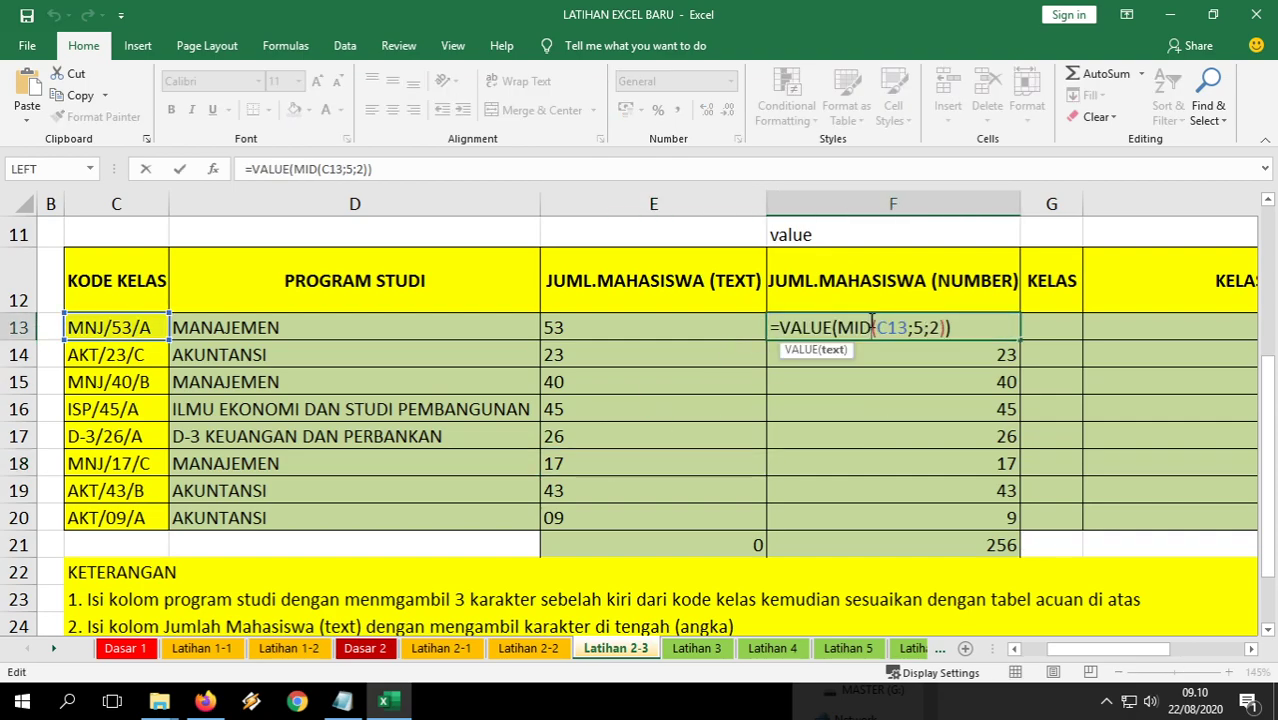
pyautogui.moveTo(843, 330); pyautogui.dragTo(946, 340)
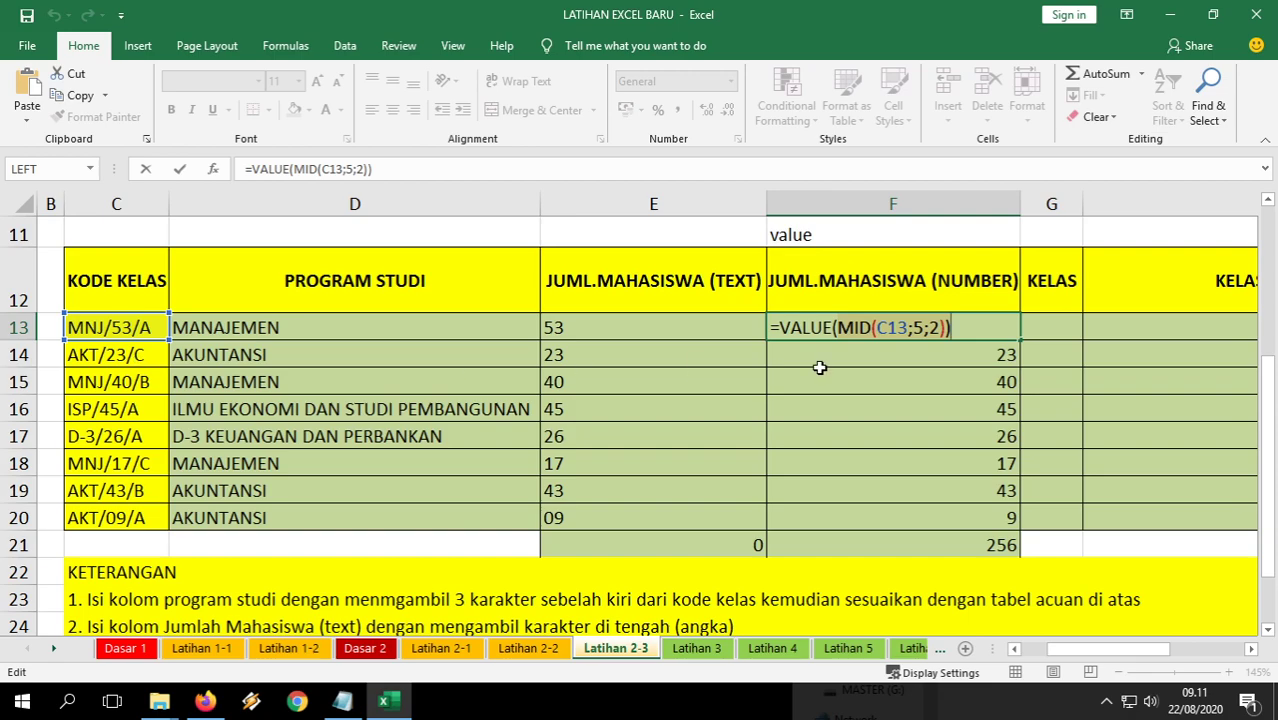
pyautogui.press('Return')
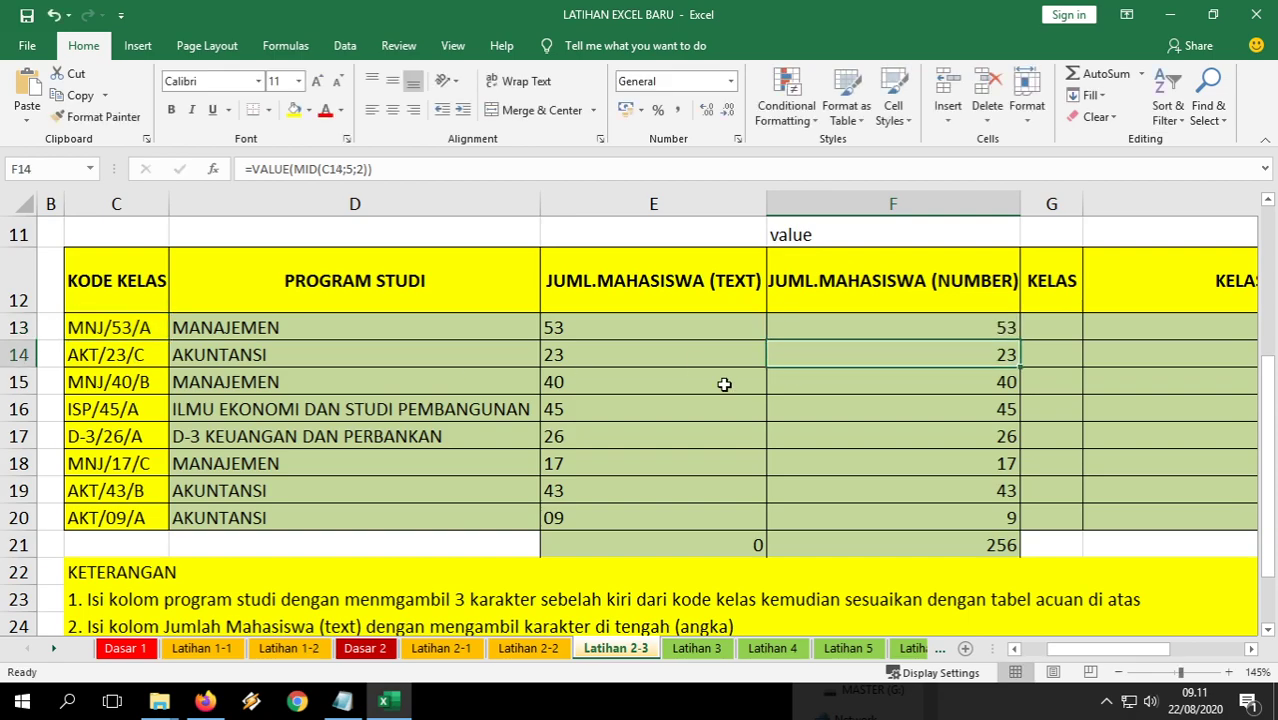
# Enter =RIGHT(C13;1) in G13 under KELAS and fill it down to G20.
pyautogui.click(1042, 331)
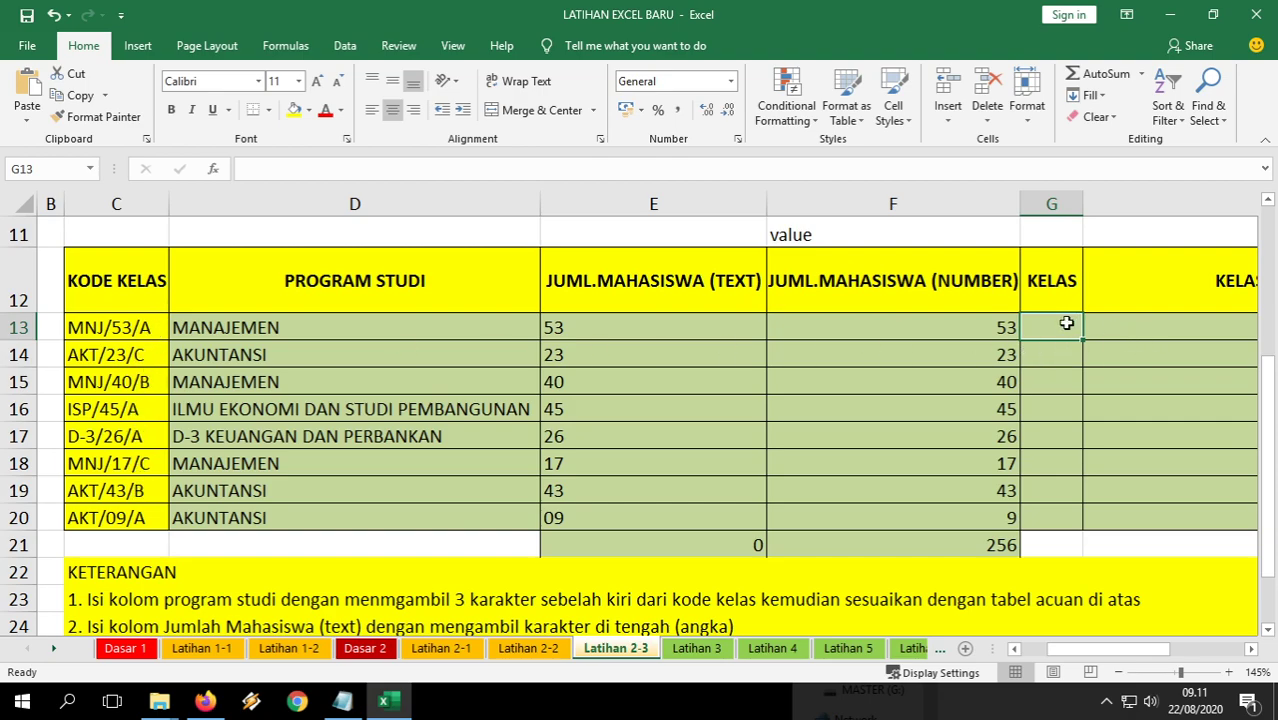
pyautogui.write('=right(')
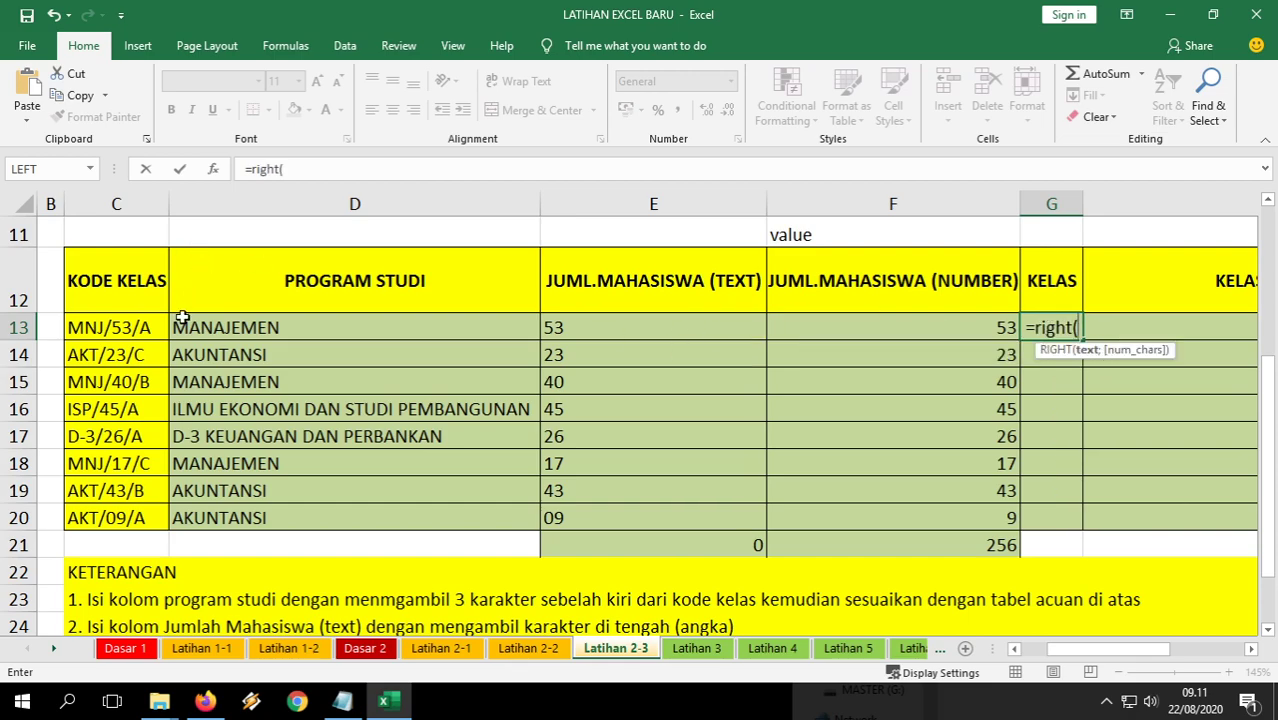
pyautogui.click(145, 330)
pyautogui.write(';1')
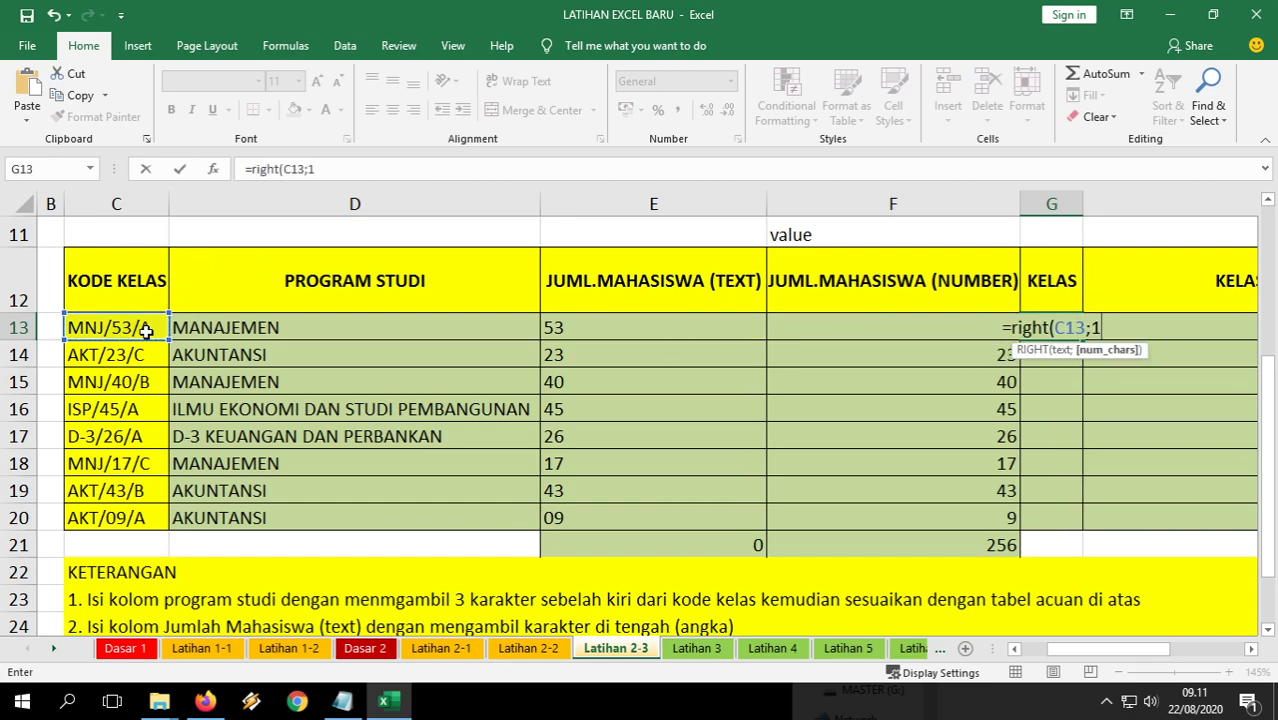
pyautogui.write(')')
pyautogui.press('Return')
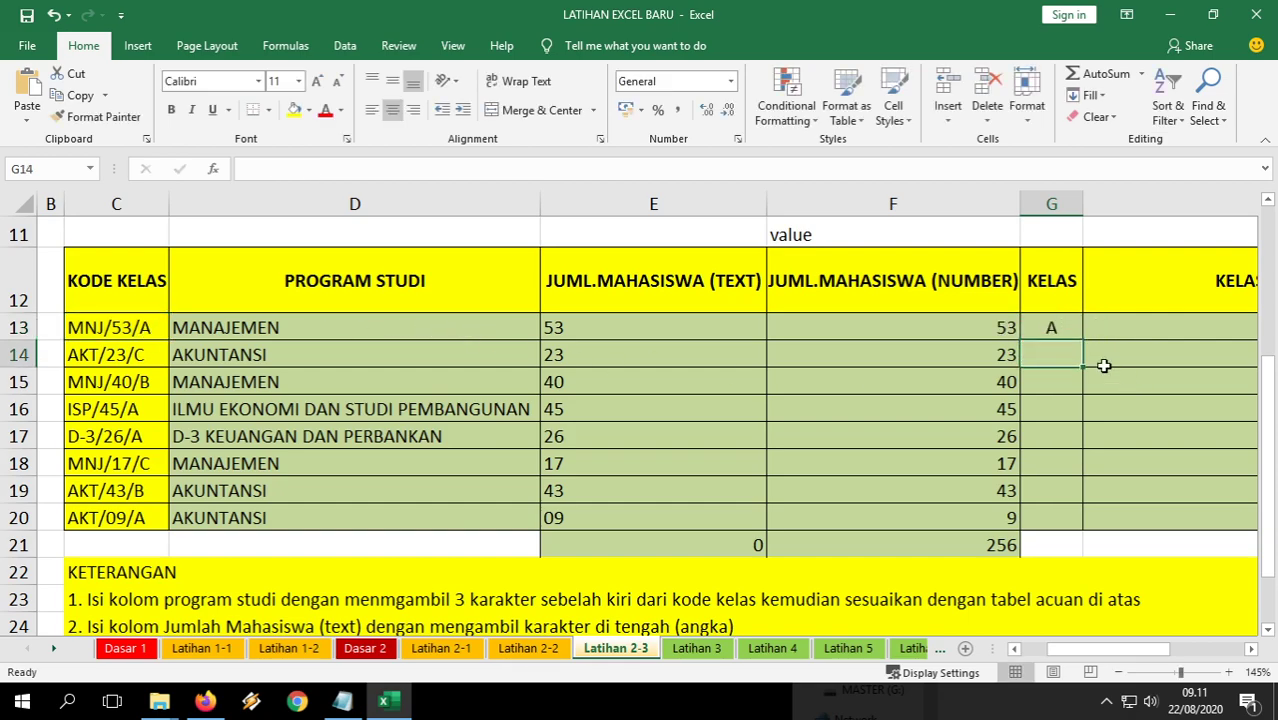
pyautogui.click(1062, 322)
pyautogui.moveTo(1082, 340); pyautogui.dragTo(1056, 520)
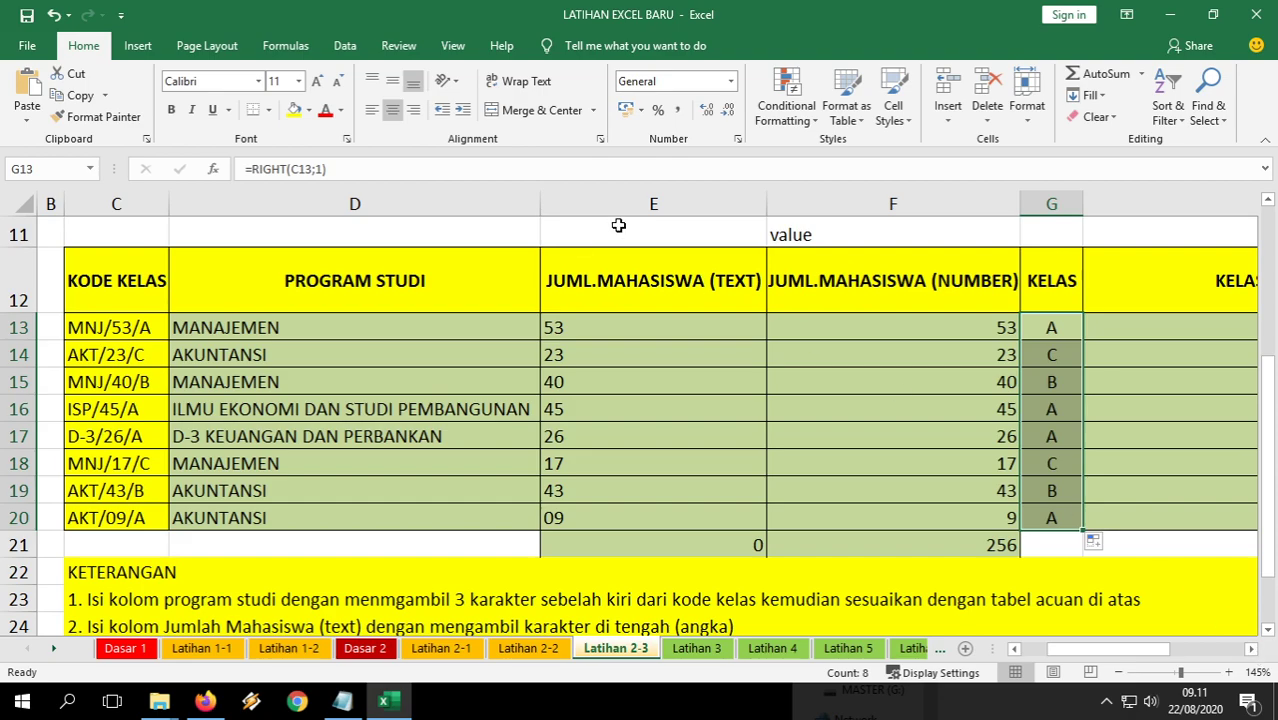
# Hide columns E and F, which hold the two JUML.MAHASISWA fields.
pyautogui.moveTo(650, 205); pyautogui.dragTo(820, 298)
pyautogui.rightClick(808, 306)
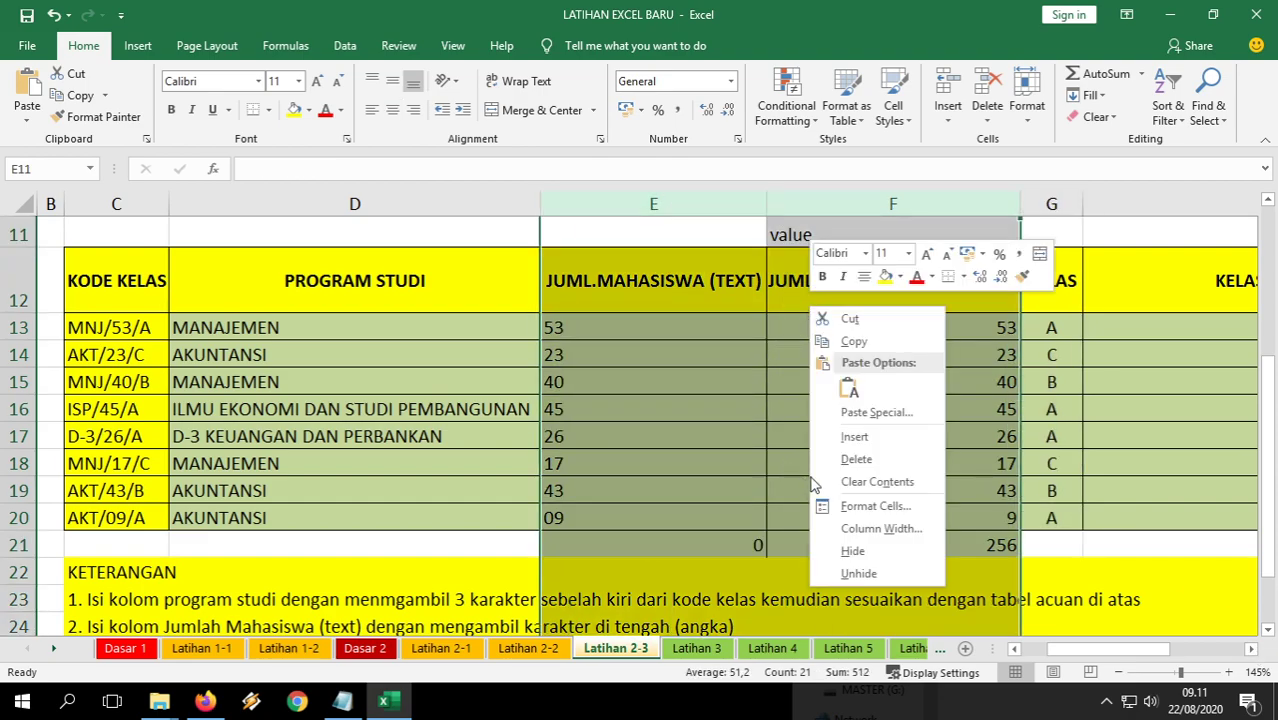
pyautogui.click(836, 543)
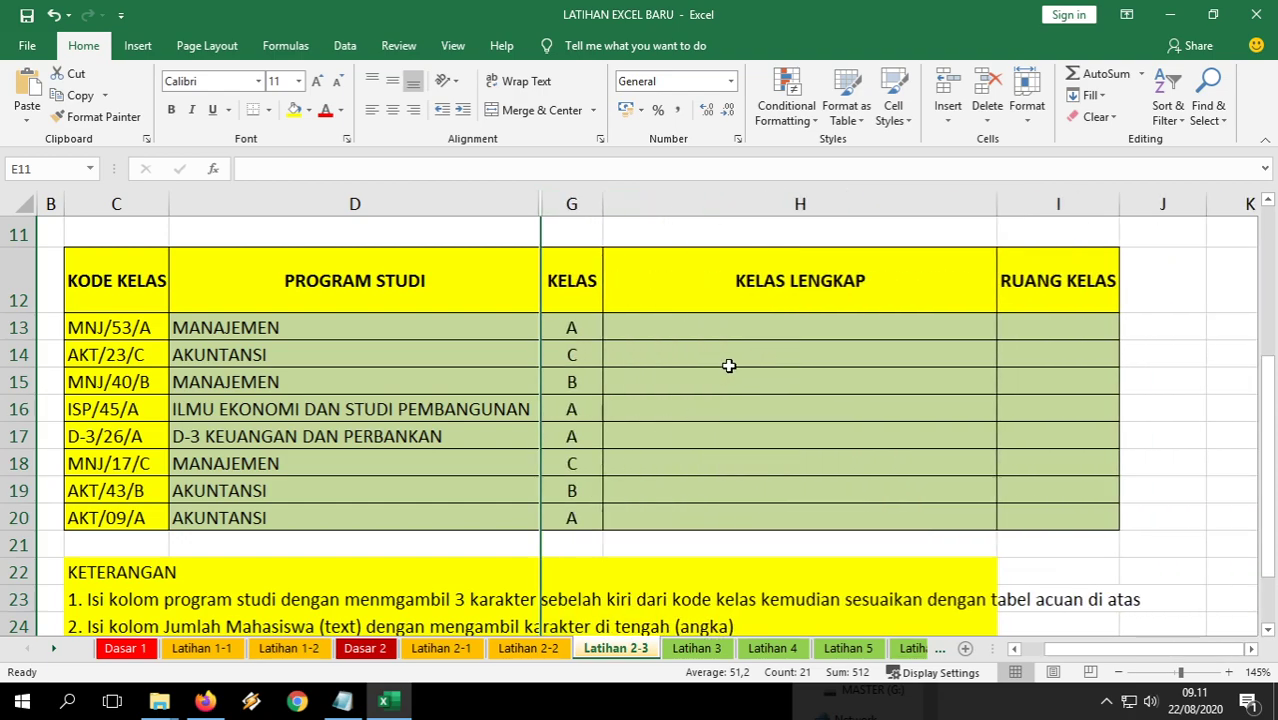
# Enter the note "concatenate = &" in H11 above the KELAS LENGKAP header.
pyautogui.click(705, 326)
pyautogui.click(709, 238)
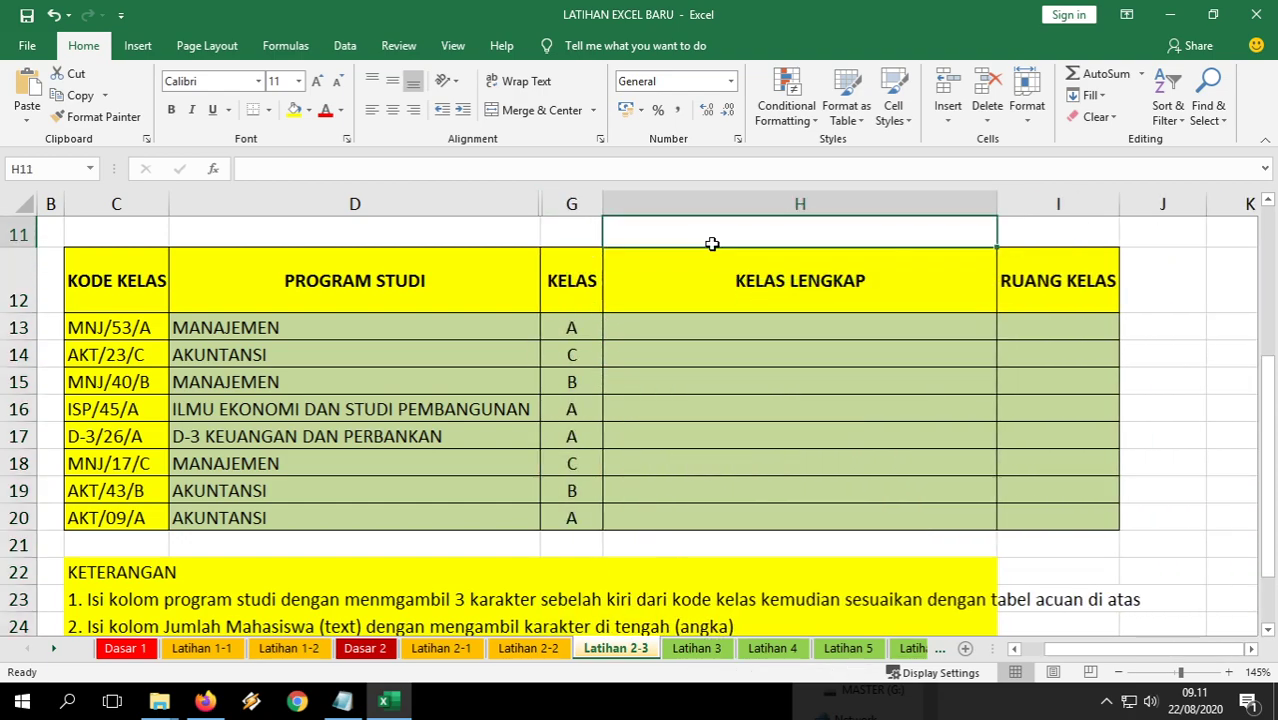
pyautogui.write('concate')
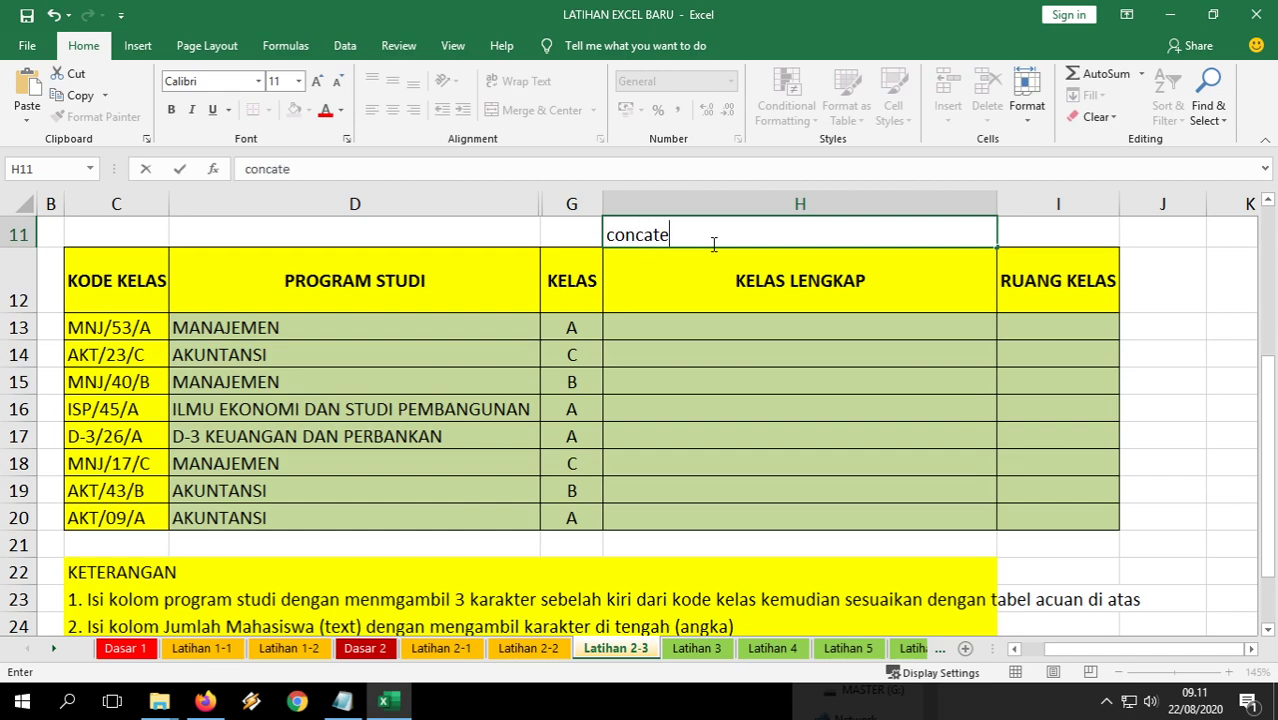
pyautogui.write('nate')
pyautogui.press('Return')
pyautogui.doubleClick(730, 234)
pyautogui.write('= &')
pyautogui.press('Return')
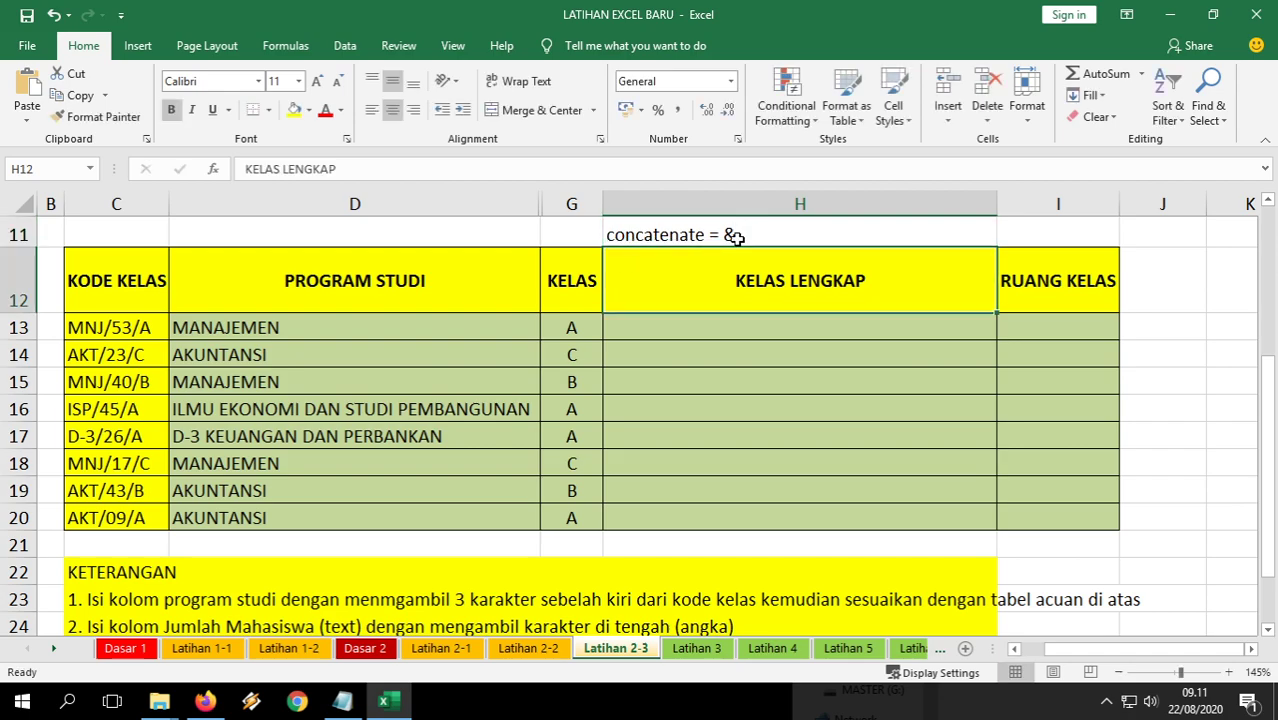
# Enter =CONCATENATE(D13;G13) in H13 under KELAS LENGKAP and fill it down to H20.
pyautogui.click(662, 328)
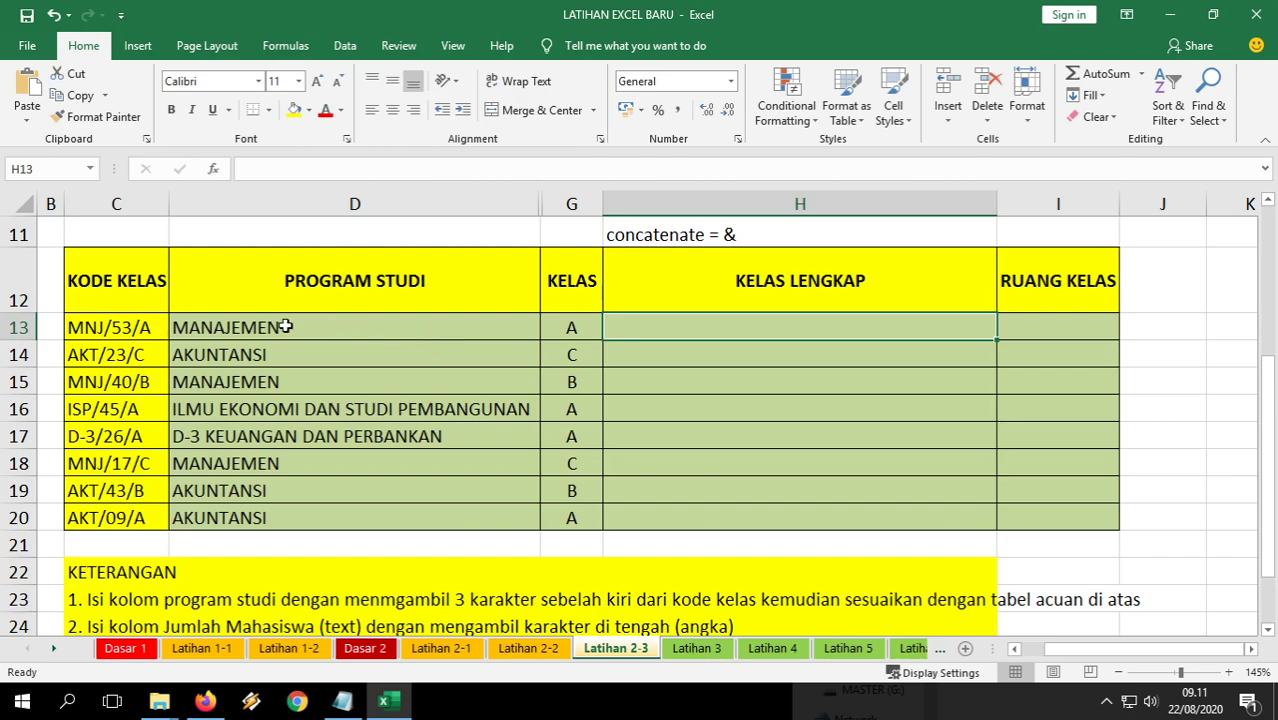
pyautogui.click(371, 325)
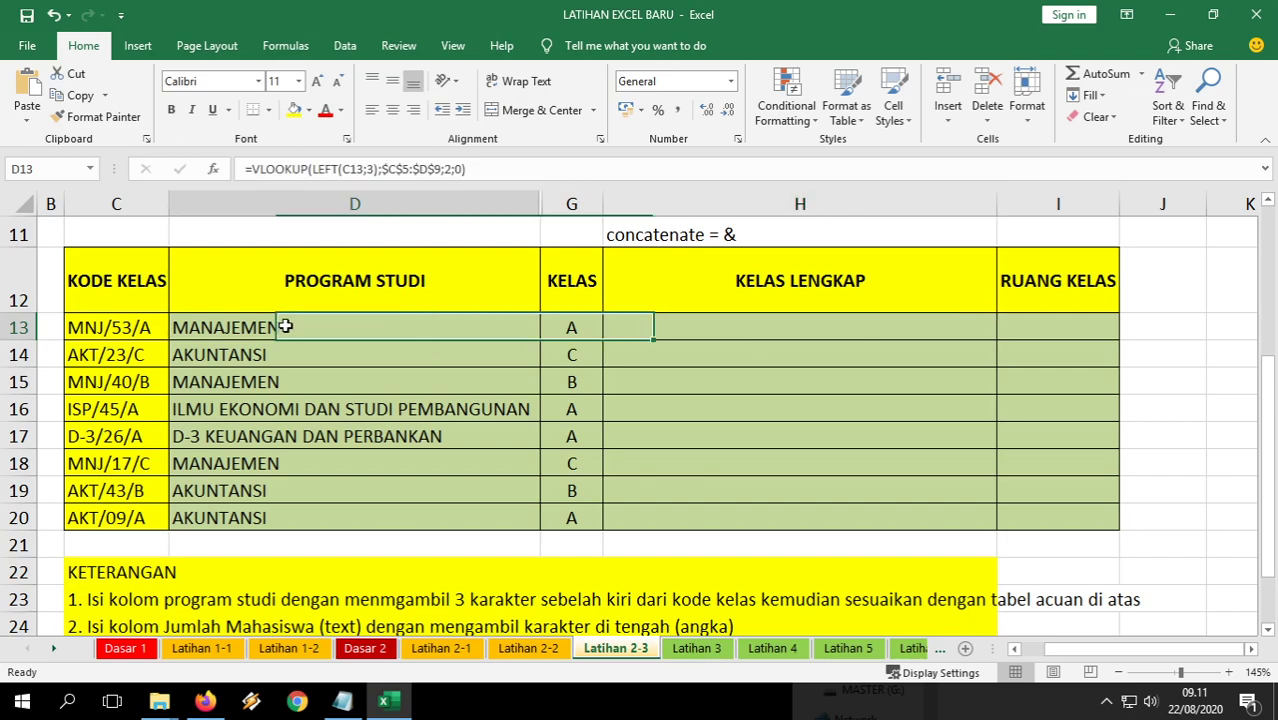
pyautogui.click(548, 328)
pyautogui.click(658, 331)
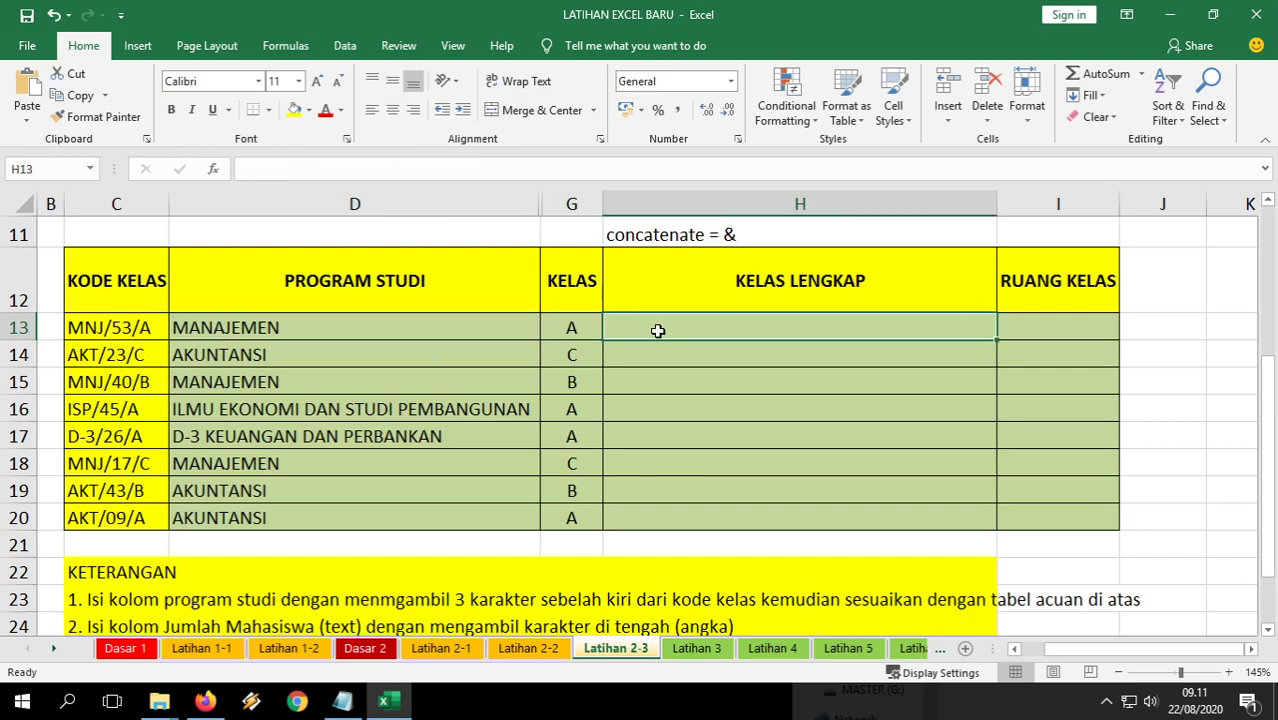
pyautogui.write('=conc')
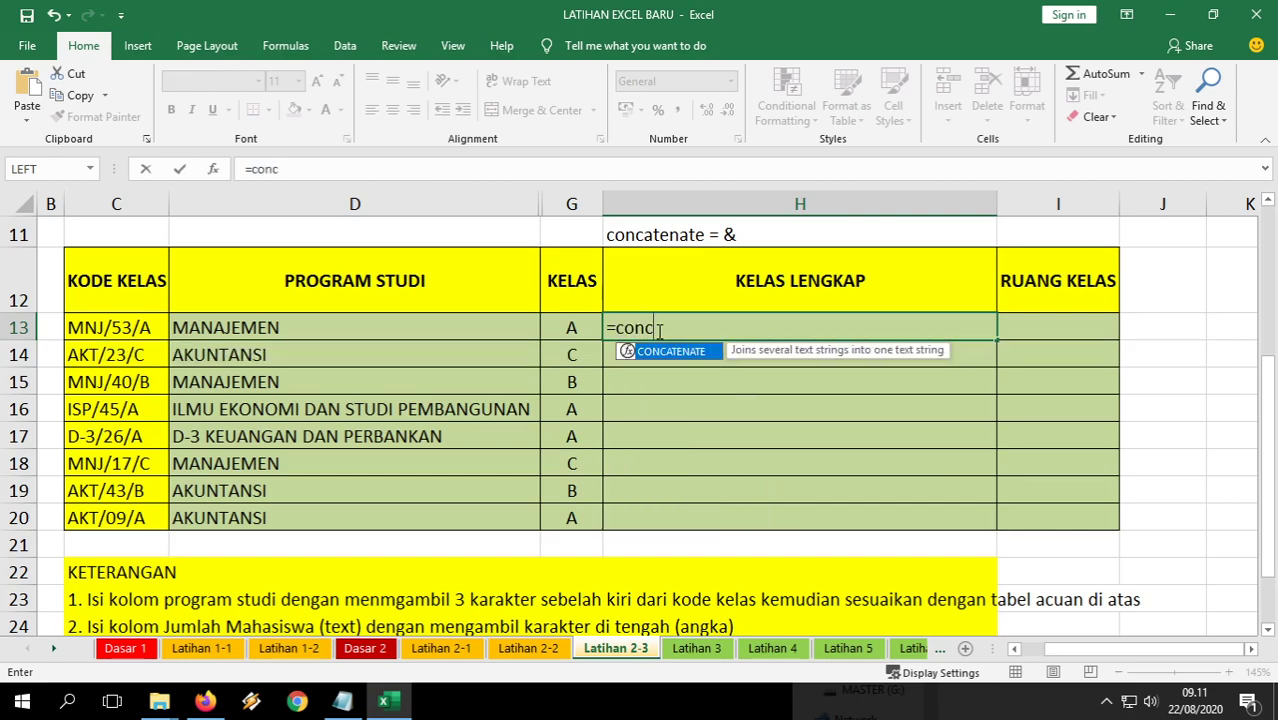
pyautogui.doubleClick(679, 355)
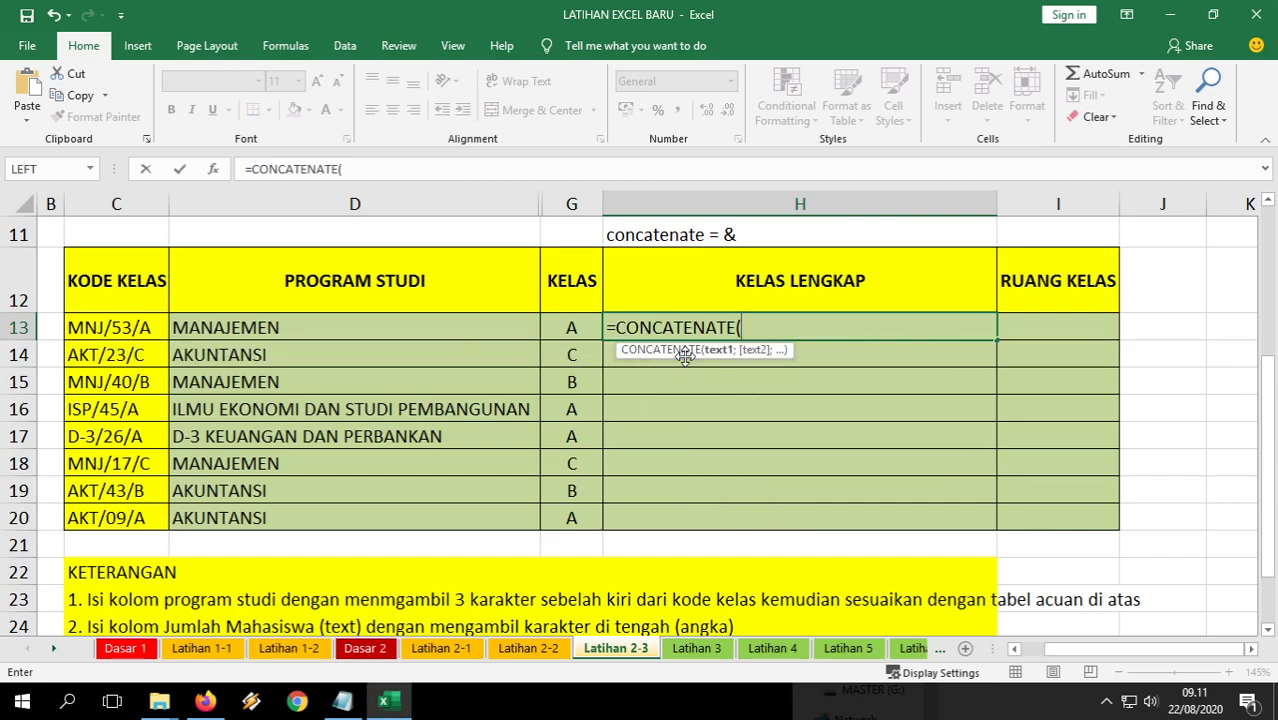
pyautogui.click(336, 328)
pyautogui.write(';')
pyautogui.click(576, 328)
pyautogui.press('Return')
pyautogui.click(776, 325)
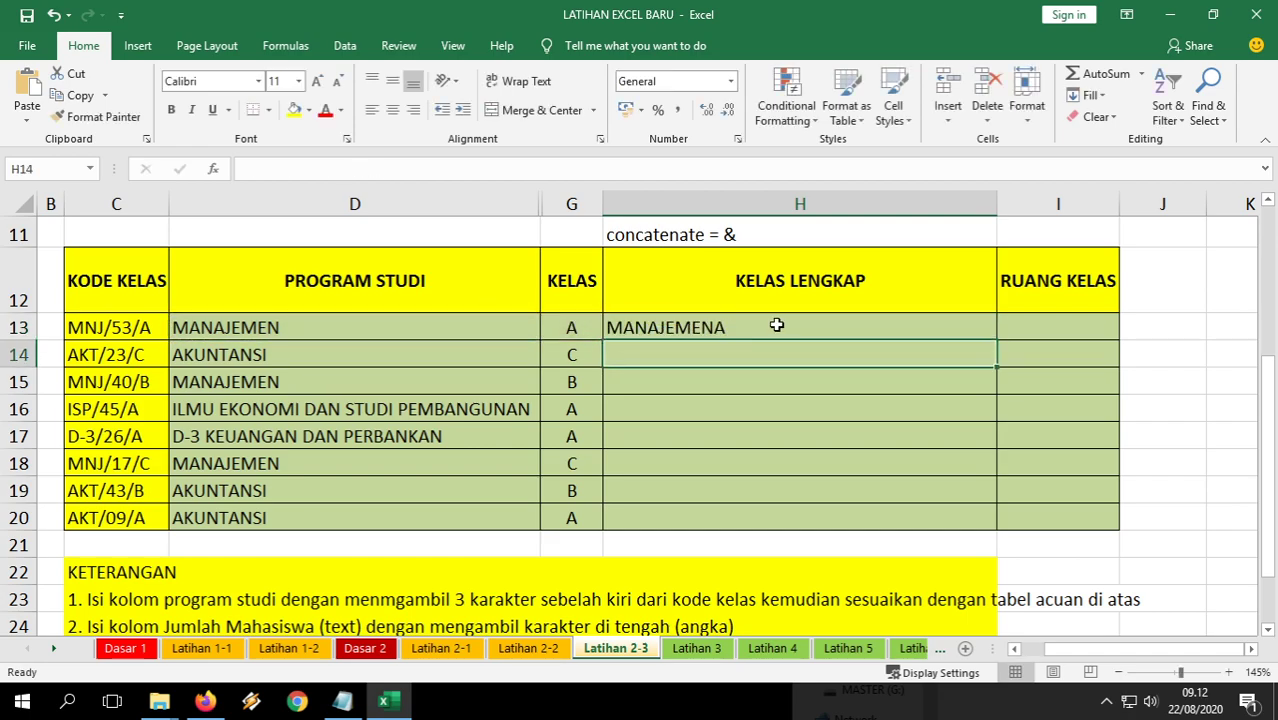
pyautogui.moveTo(997, 341); pyautogui.dragTo(979, 518)
# Examine the joined names and their copied CONCATENATE formulas in the KELAS LENGKAP column.
pyautogui.press('Down')
pyautogui.press('Down')
pyautogui.press('Down')
pyautogui.press('Down')
pyautogui.press('Down')
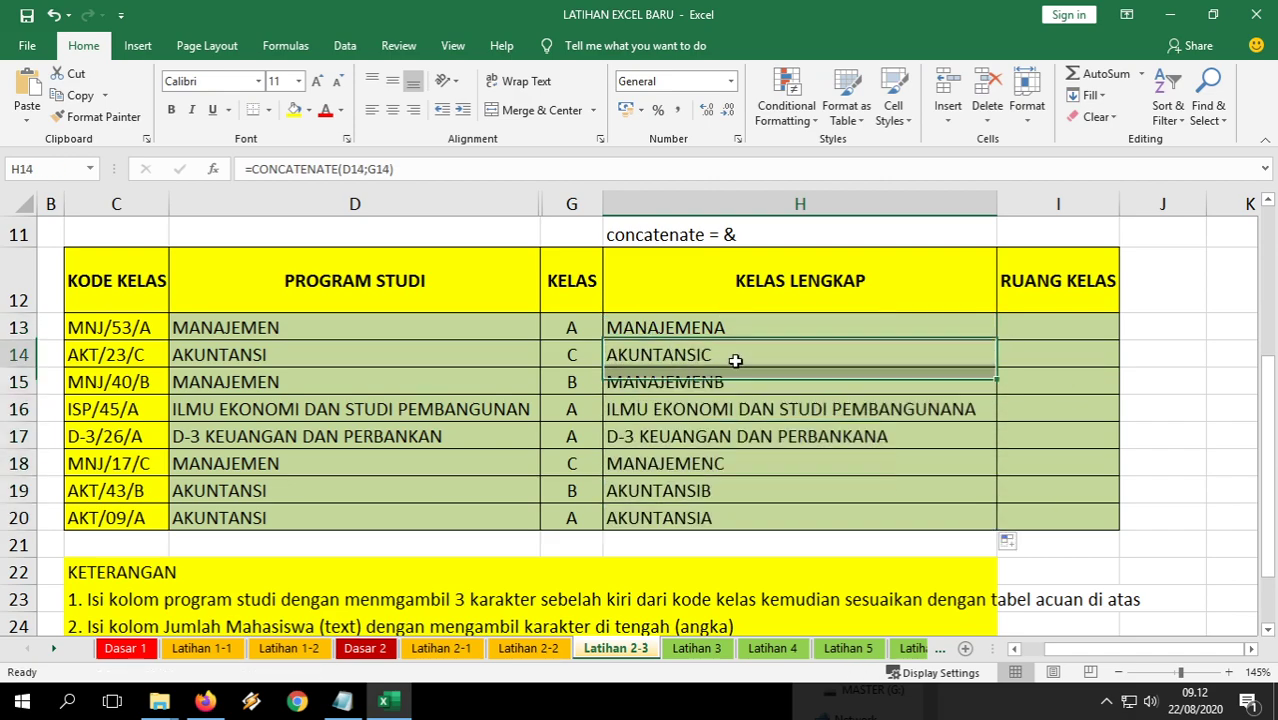
pyautogui.press('Up')
pyautogui.press('Up')
pyautogui.press('Up')
pyautogui.press('Up')
pyautogui.press('Up')
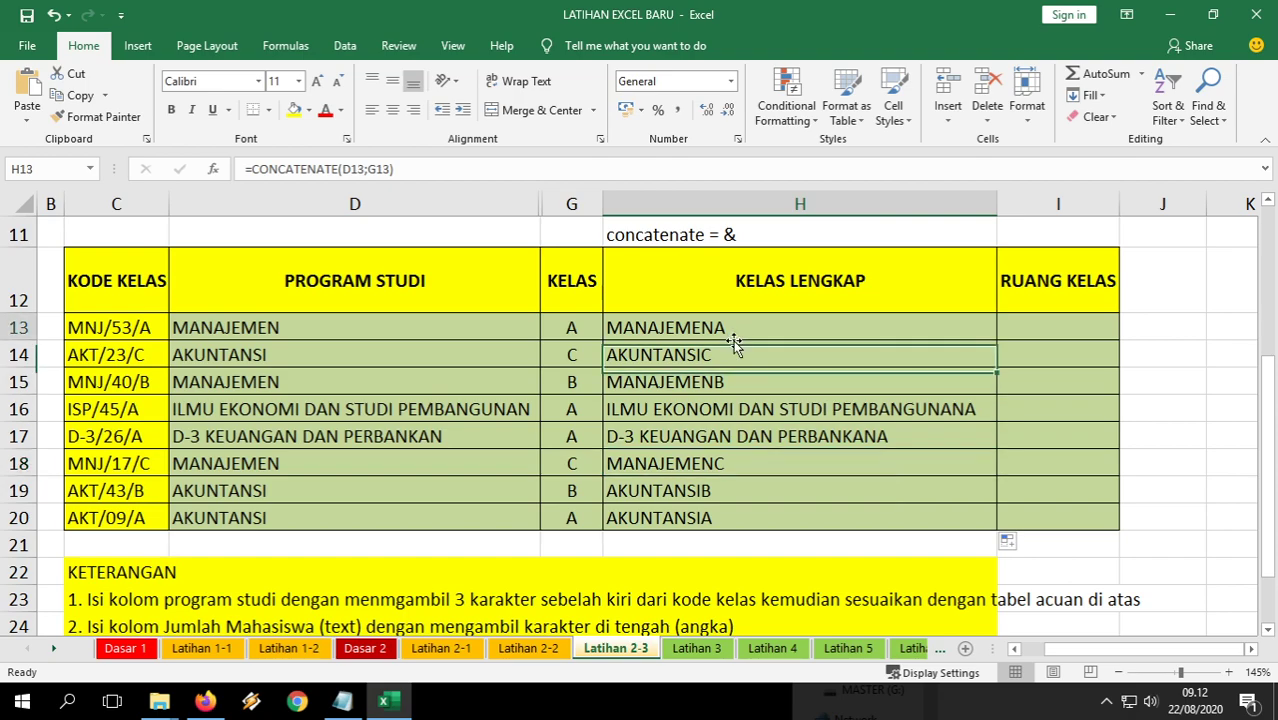
# Add a space between the two values by changing H13 to =CONCATENATE(D13;" ";G13), and refill the formula down to H20.
pyautogui.doubleClick(717, 328)
pyautogui.press('Right')
pyautogui.press('Right')
pyautogui.press('Right')
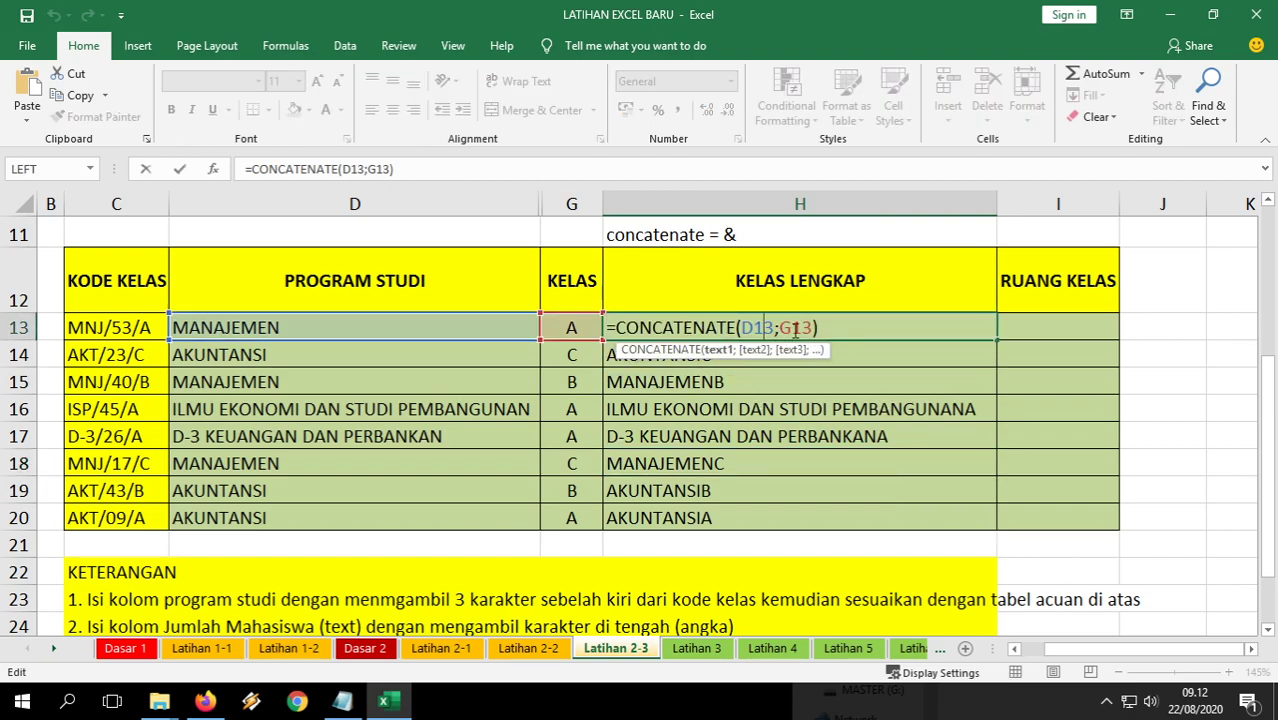
pyautogui.press('Right')
pyautogui.press('Right')
pyautogui.write('" ')
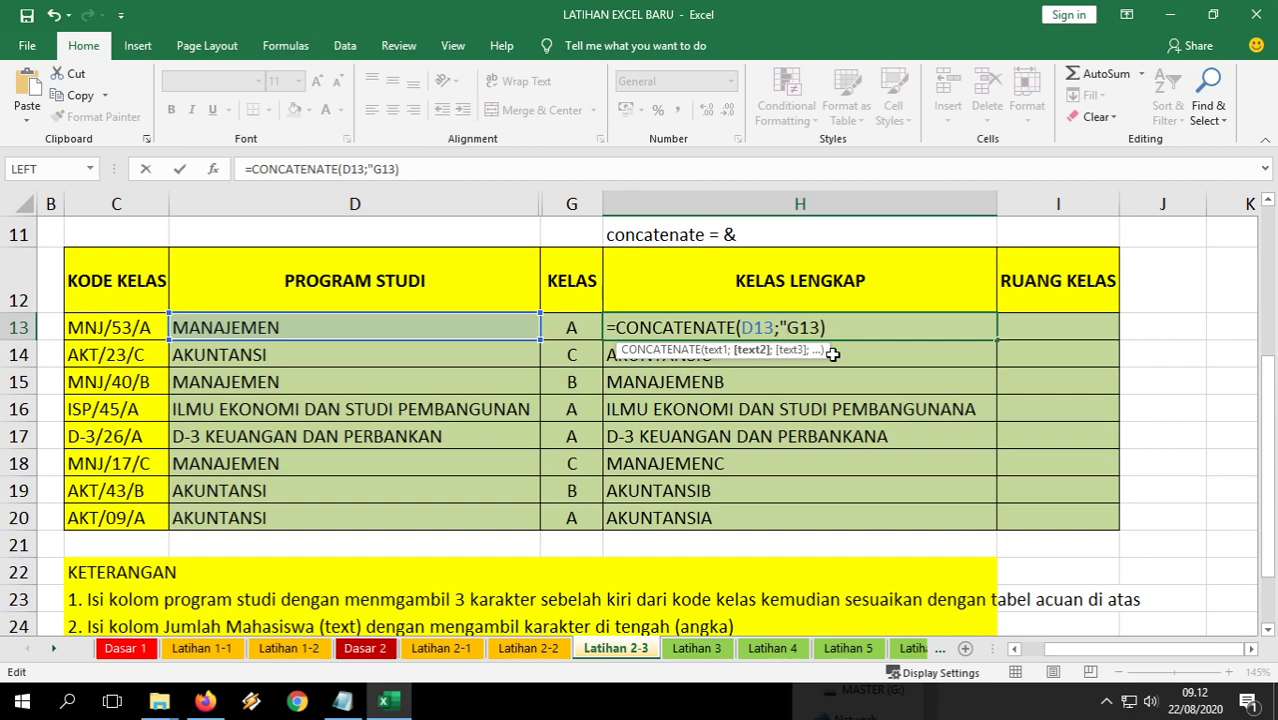
pyautogui.write('";')
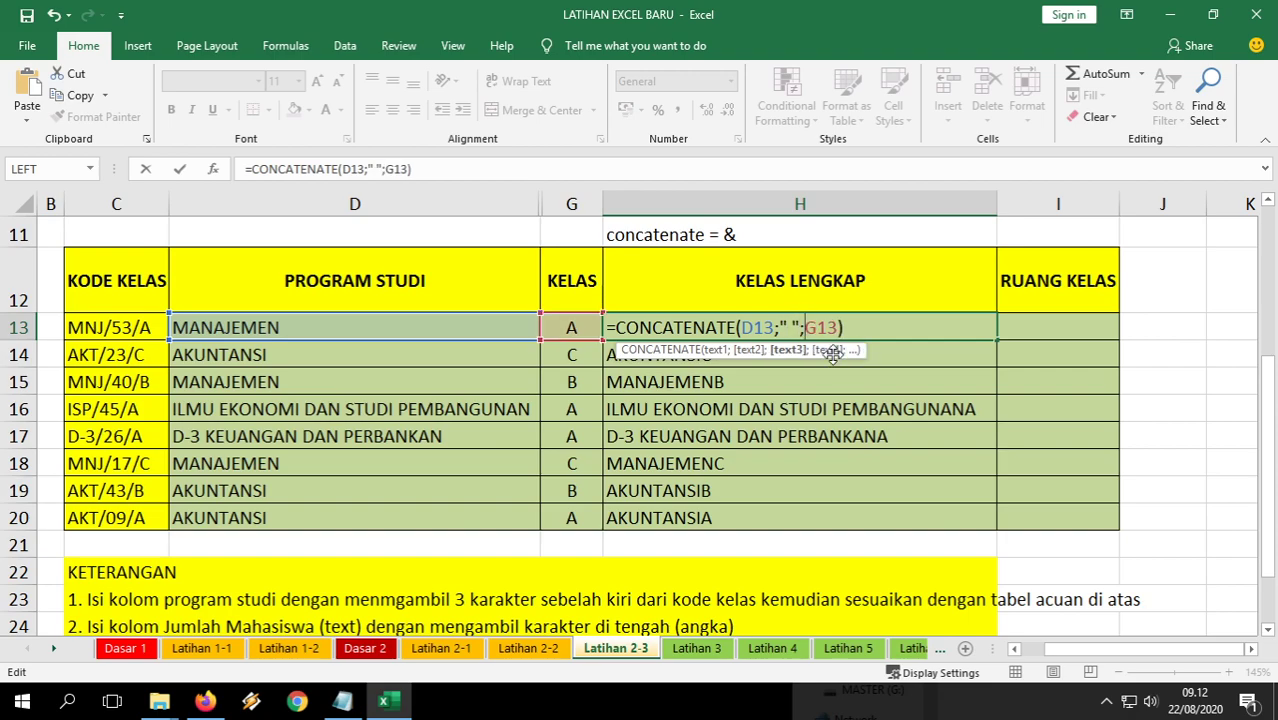
pyautogui.click(762, 328)
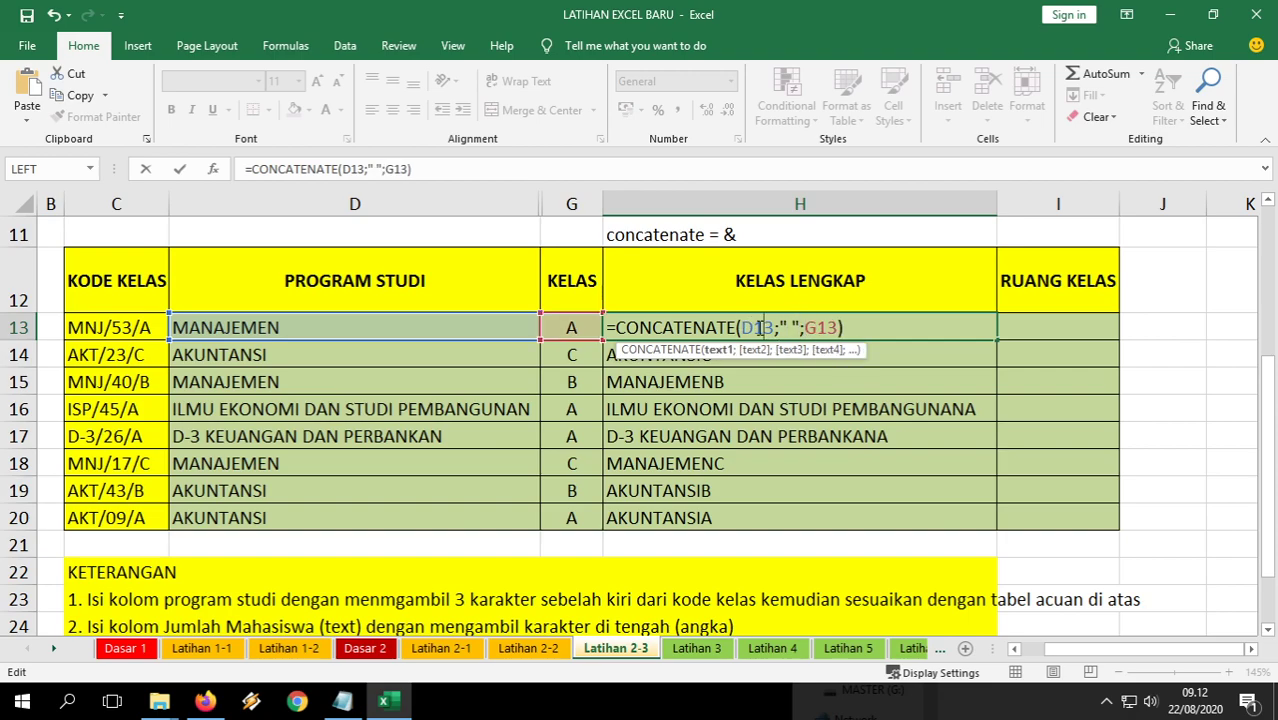
pyautogui.click(823, 332)
pyautogui.press('Return')
pyautogui.click(819, 334)
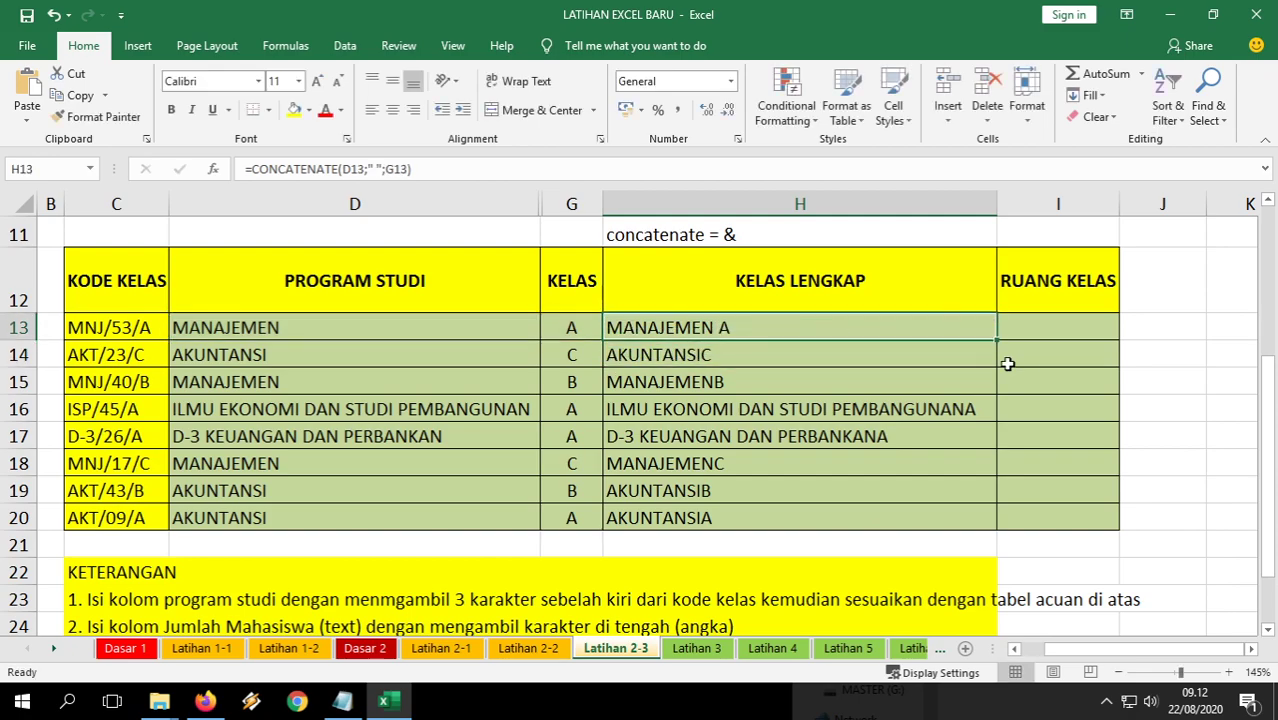
pyautogui.moveTo(996, 341); pyautogui.dragTo(988, 521)
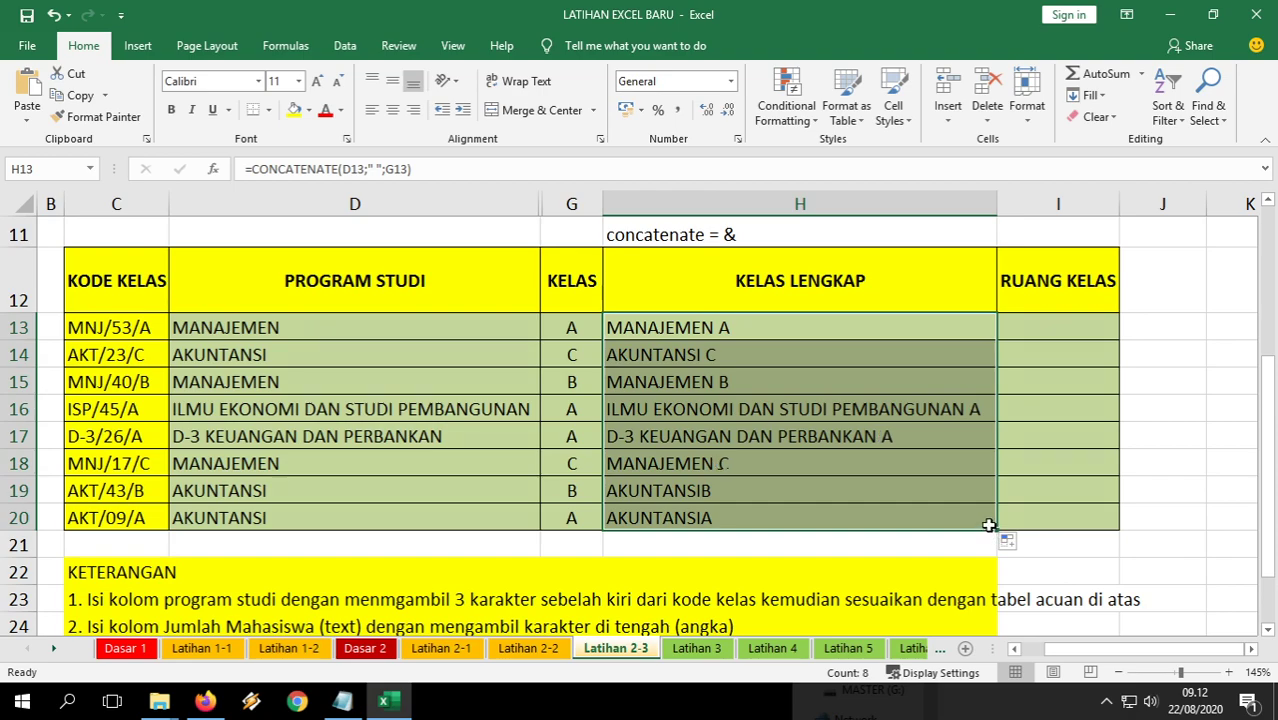
# Change the separator in H13's CONCATENATE formula to " - " and refill it down to H20.
pyautogui.doubleClick(742, 330)
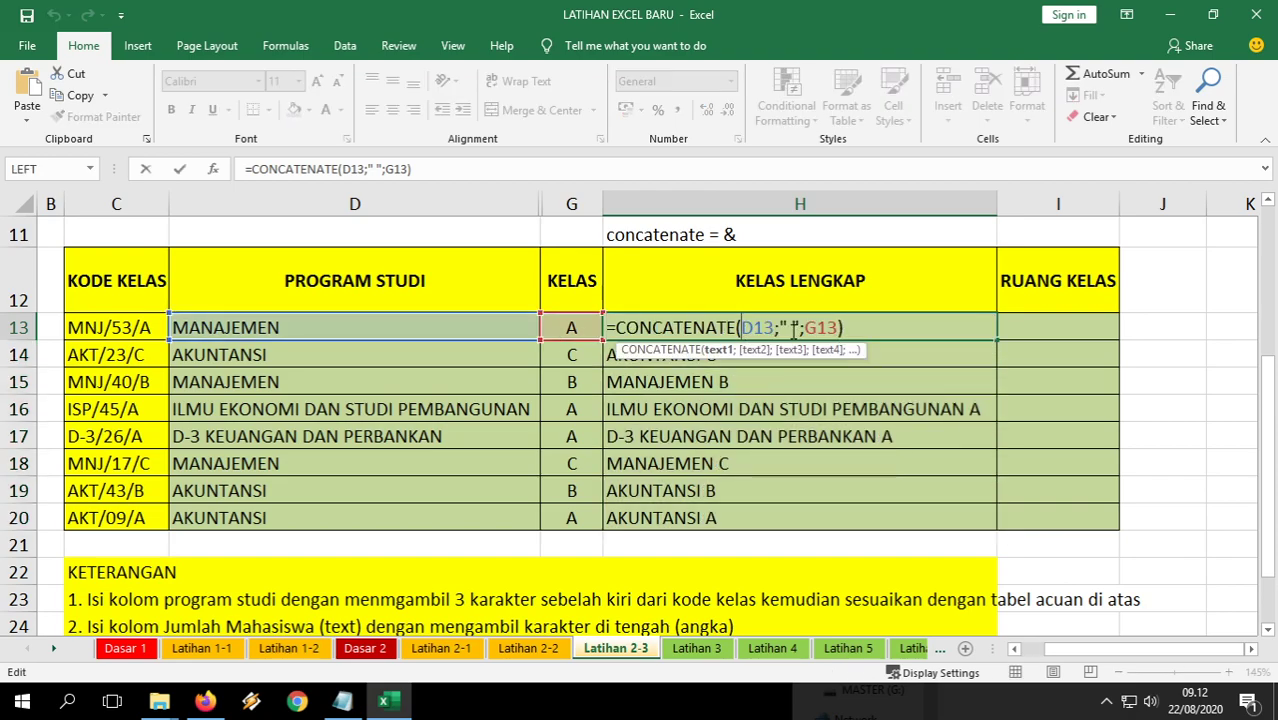
pyautogui.click(792, 330)
pyautogui.write('-')
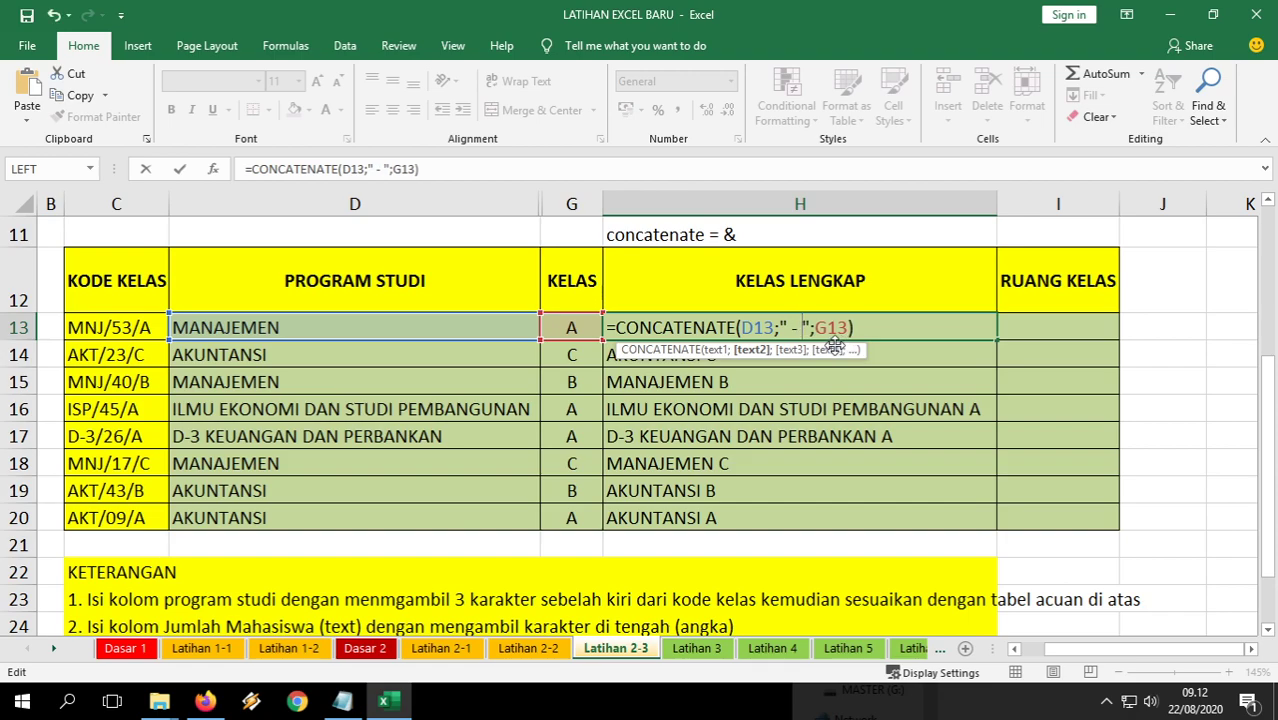
pyautogui.press('Return')
pyautogui.click(806, 333)
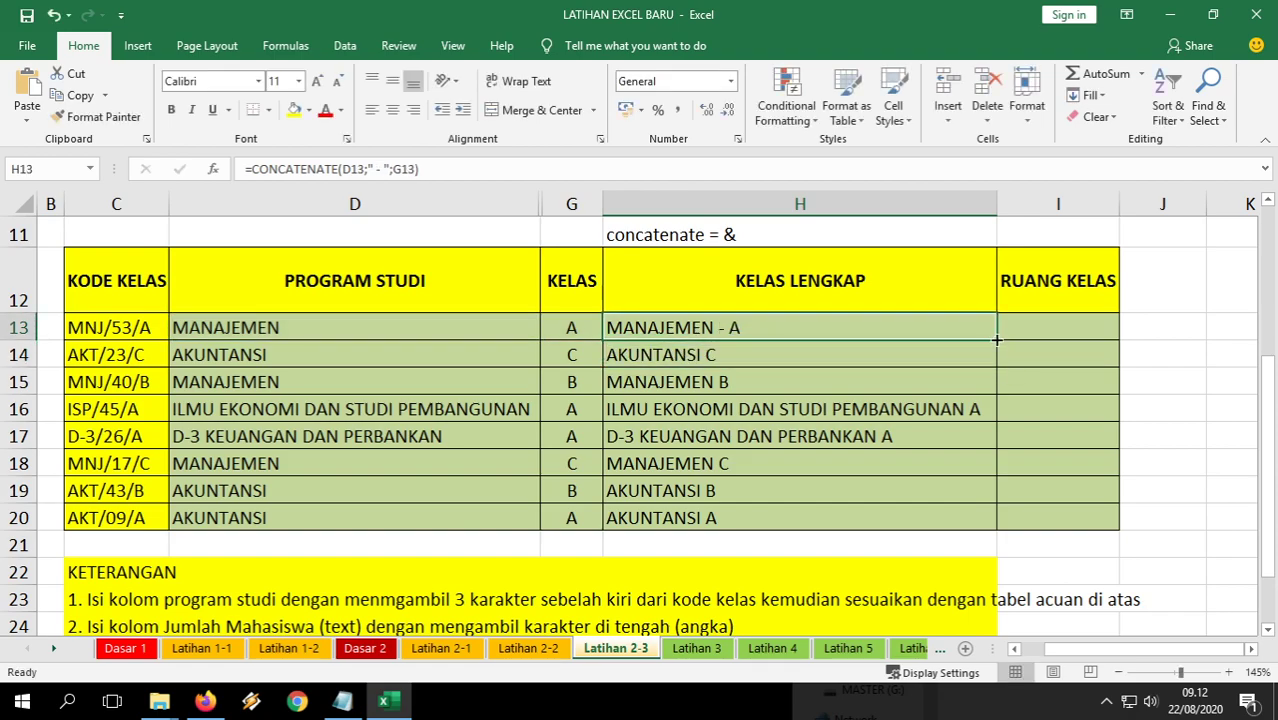
pyautogui.moveTo(997, 342); pyautogui.dragTo(987, 528)
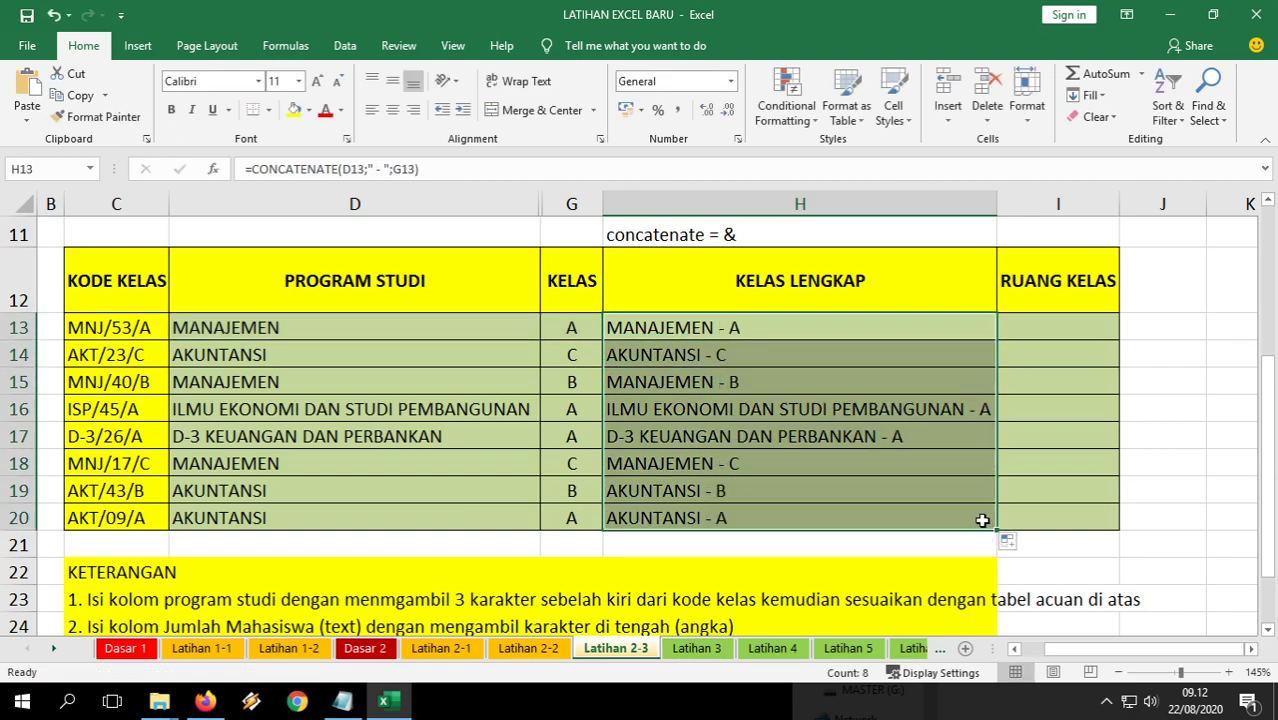
# Enter the note "lab" + kelas, including the quotation marks, in I11 above the RUANG KELAS header.
pyautogui.click(1082, 323)
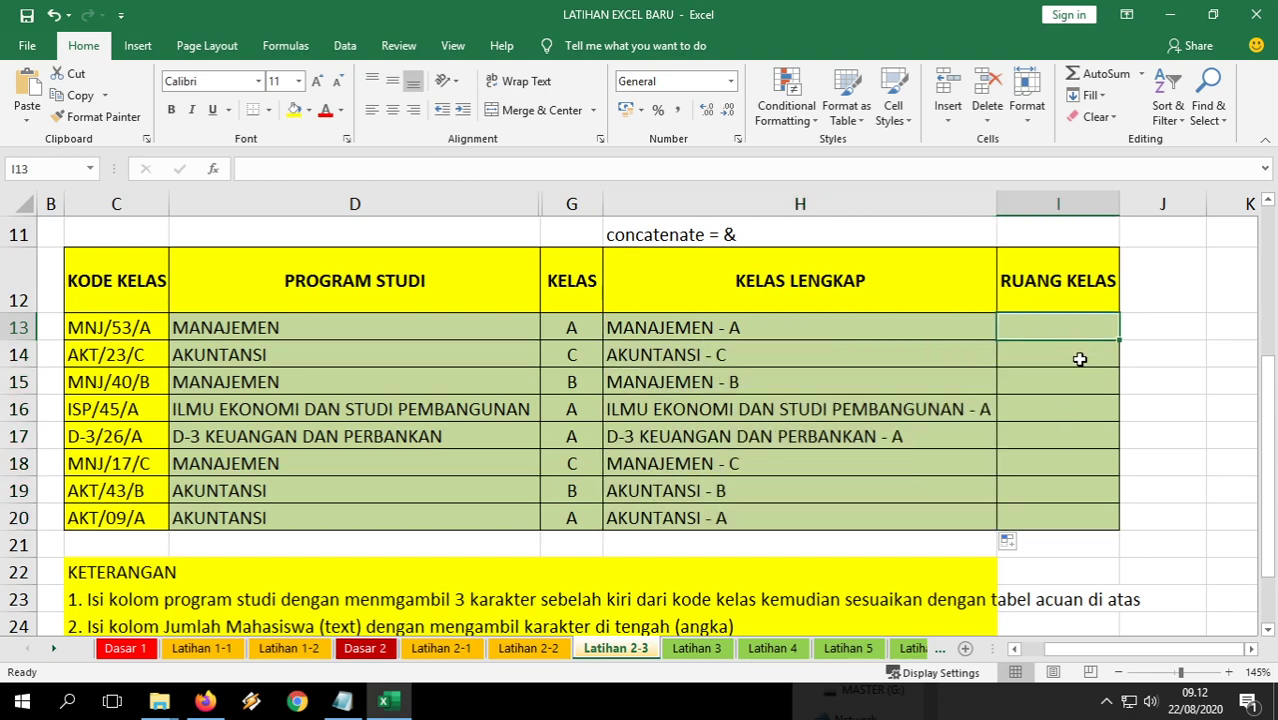
pyautogui.scroll(1, 1080, 359)
pyautogui.click(1074, 323)
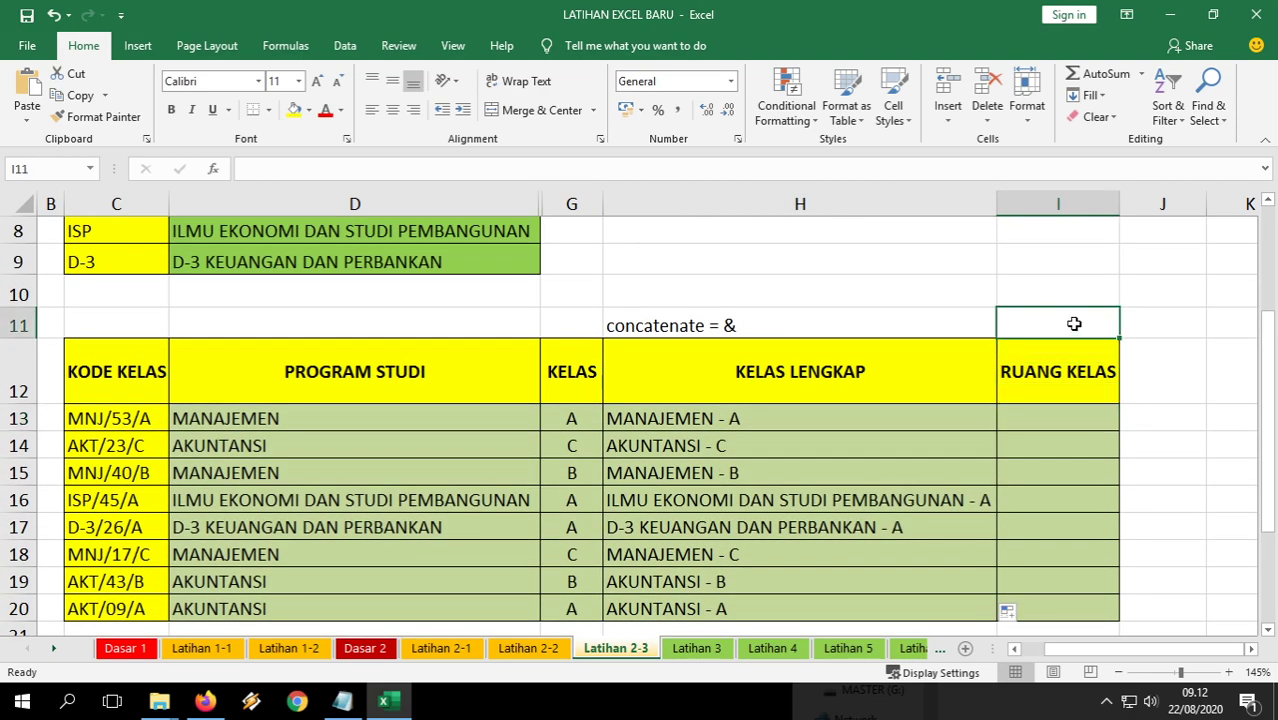
pyautogui.write('"lab" + kelas')
pyautogui.press('Return')
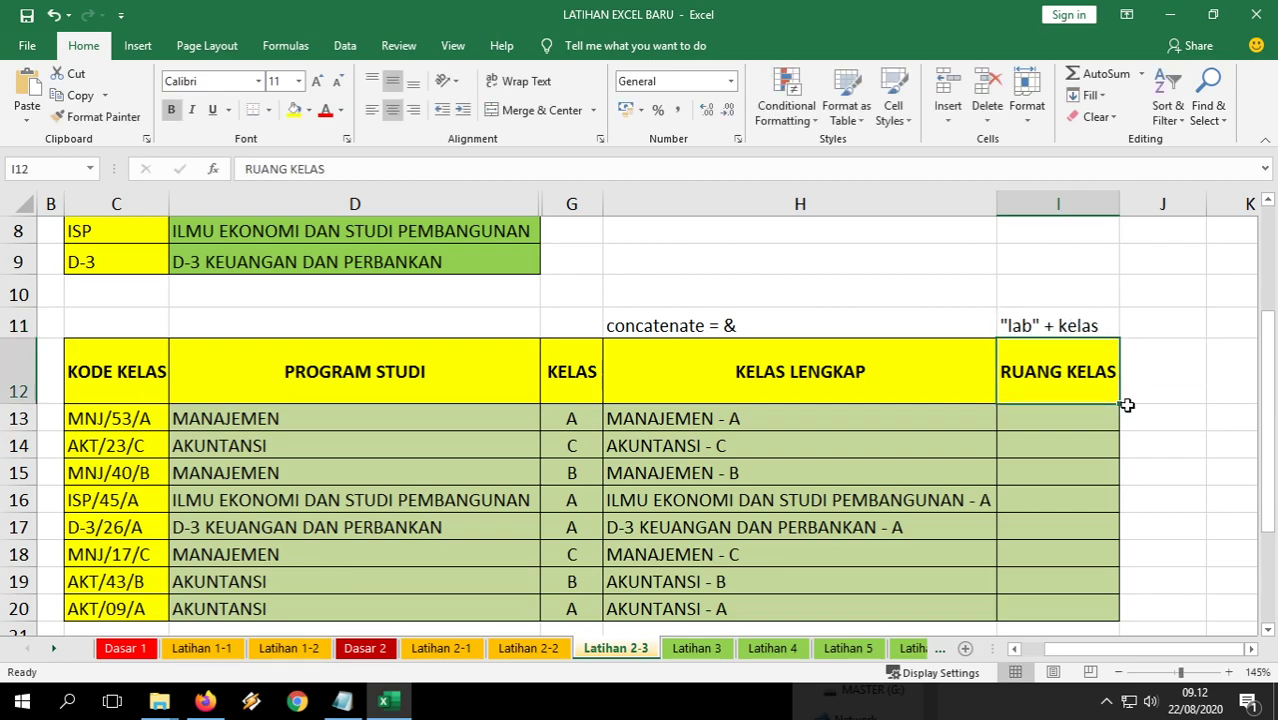
# Enter =CONCATENATE("LAB";G13) in I13 under RUANG KELAS and fill it down to I20.
pyautogui.click(1082, 430)
pyautogui.write('=')
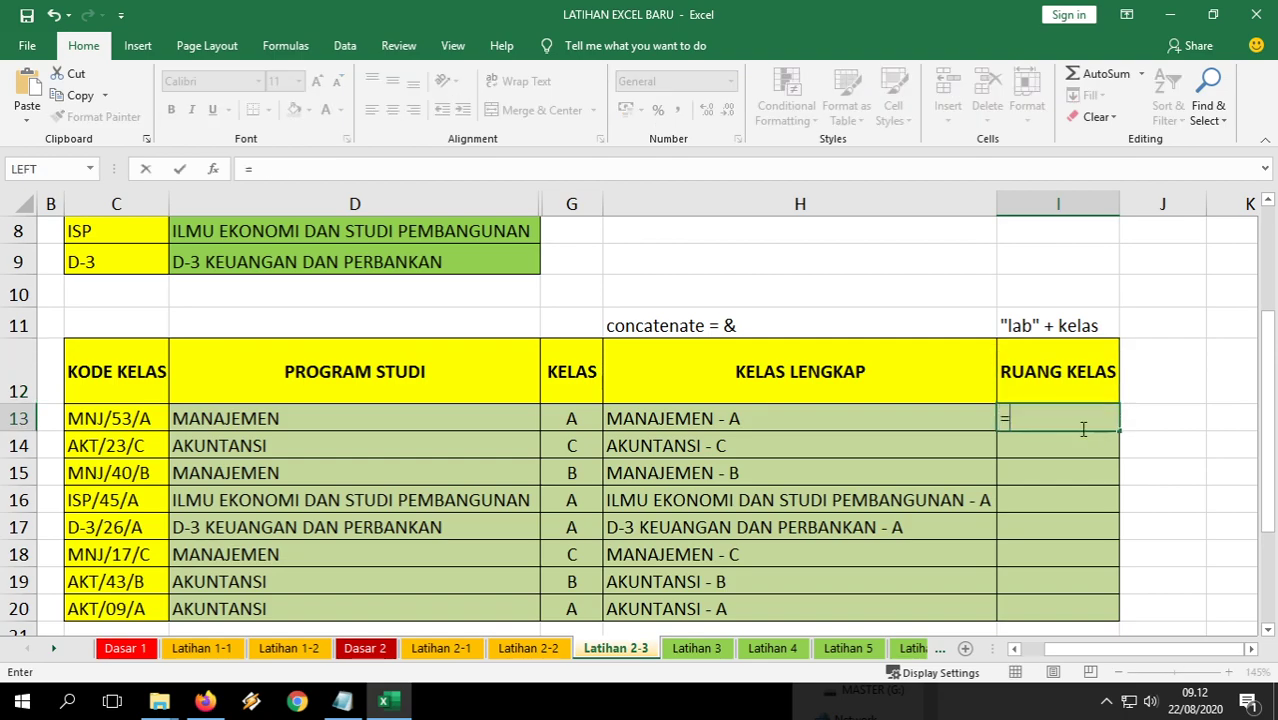
pyautogui.write('concate')
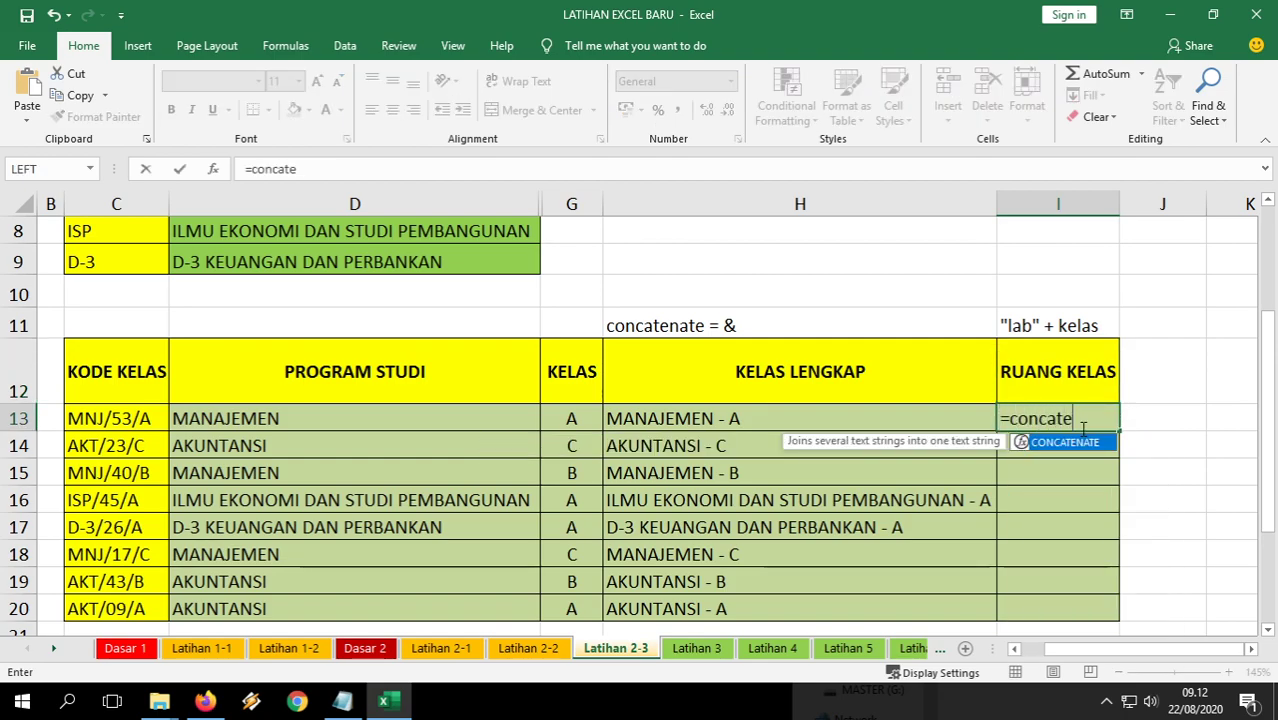
pyautogui.doubleClick(1084, 441)
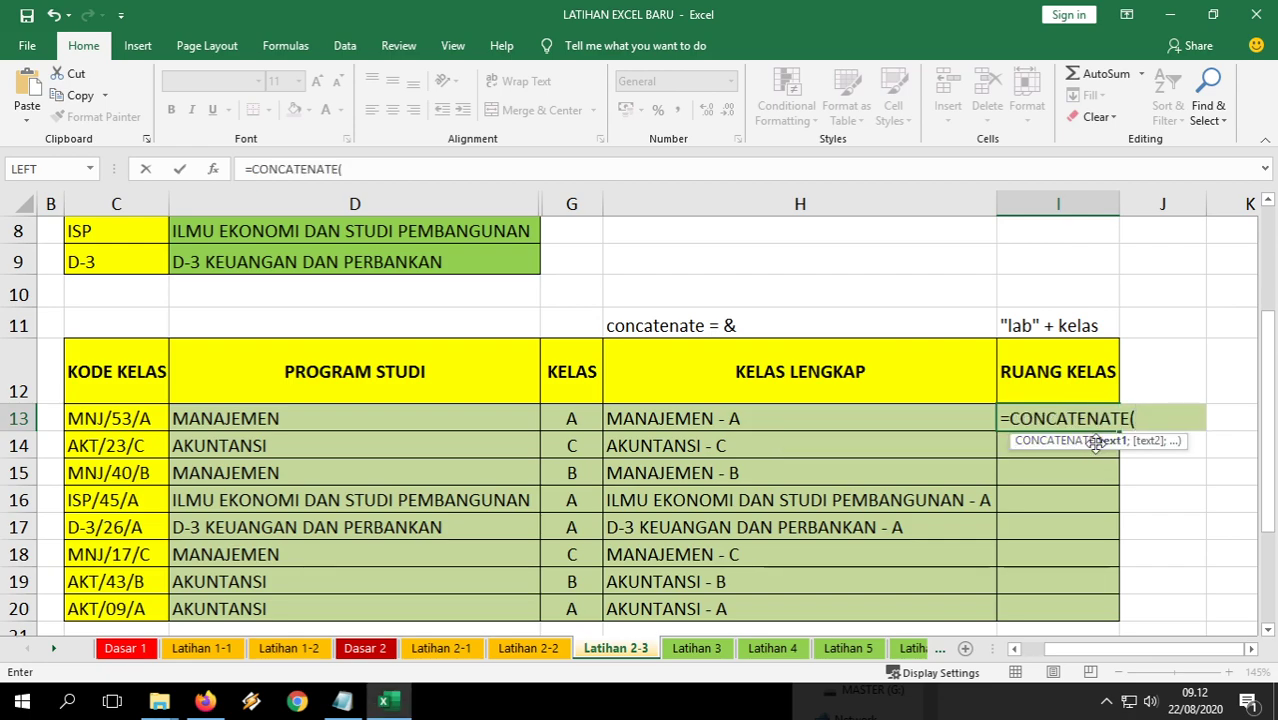
pyautogui.write('"LA')
pyautogui.write(';')
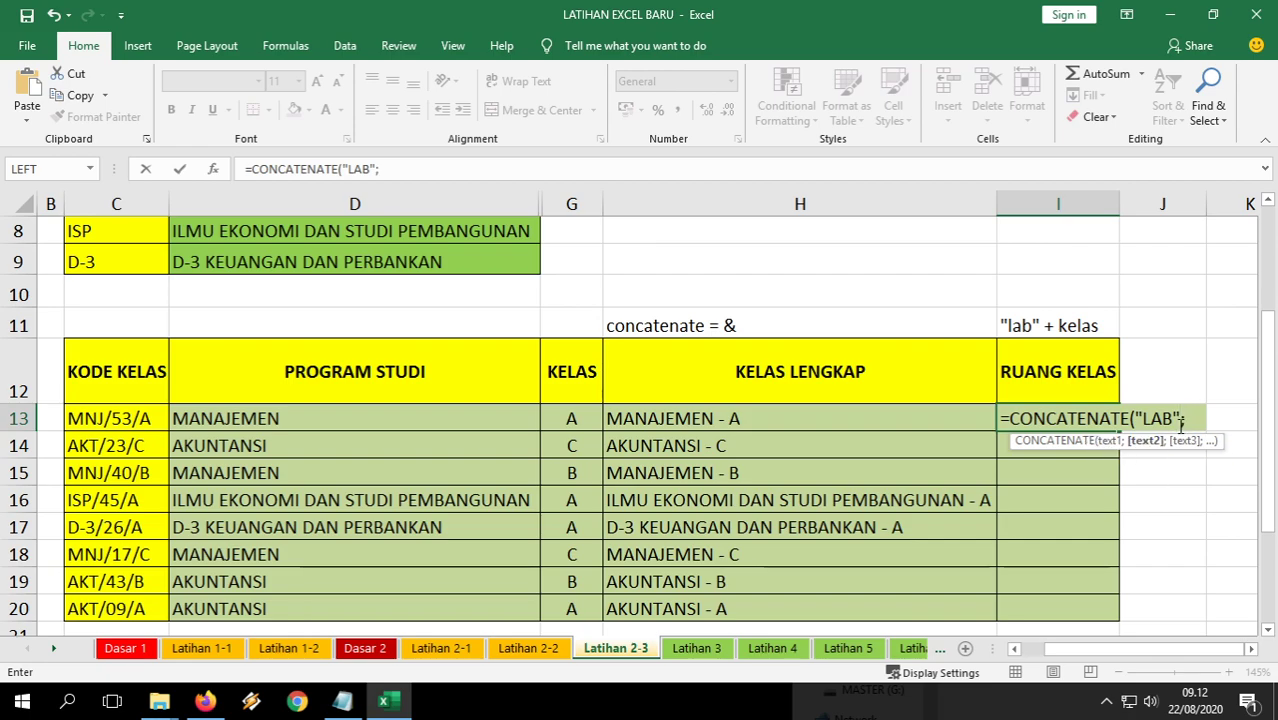
pyautogui.click(577, 417)
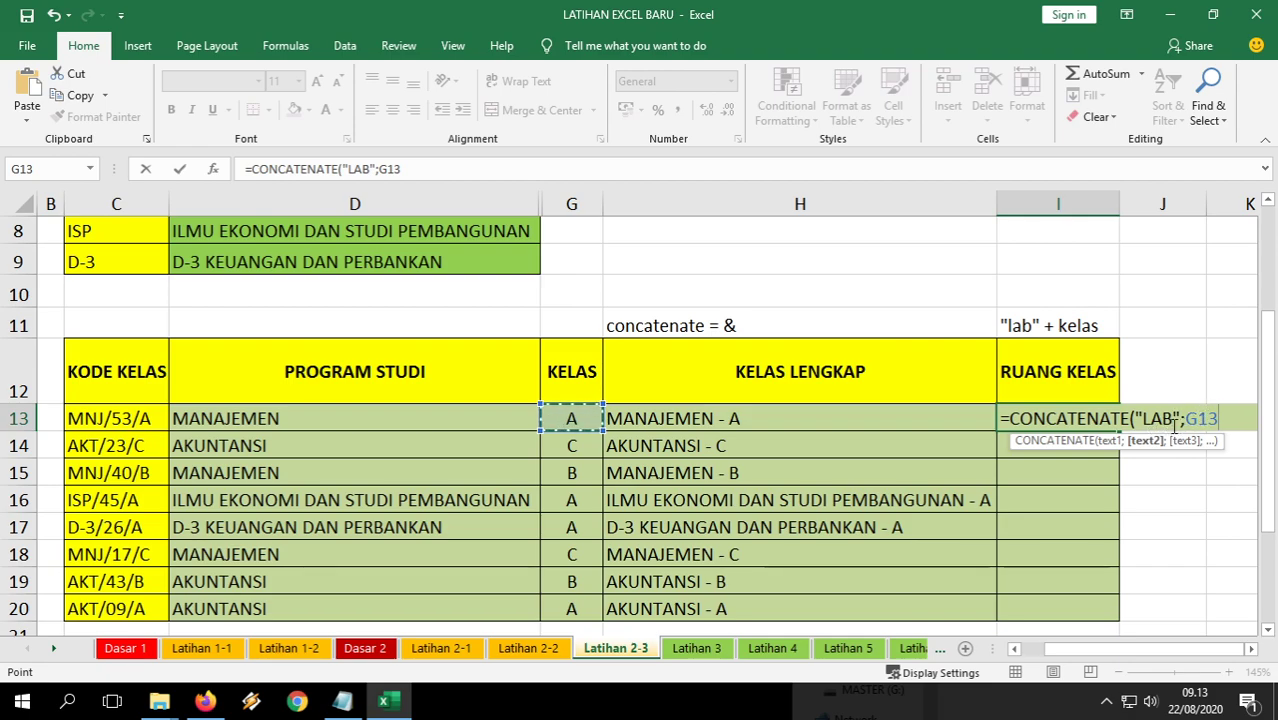
pyautogui.press('Return')
pyautogui.click(1116, 418)
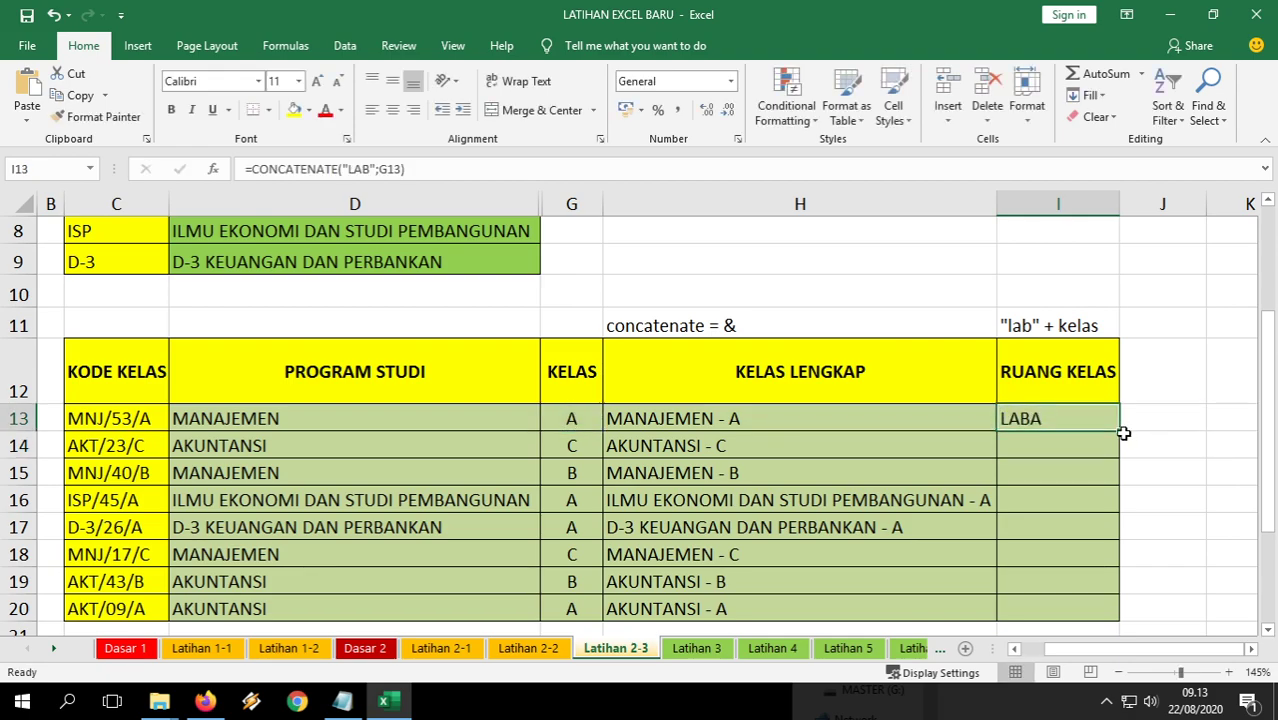
pyautogui.moveTo(1121, 433); pyautogui.dragTo(1100, 610)
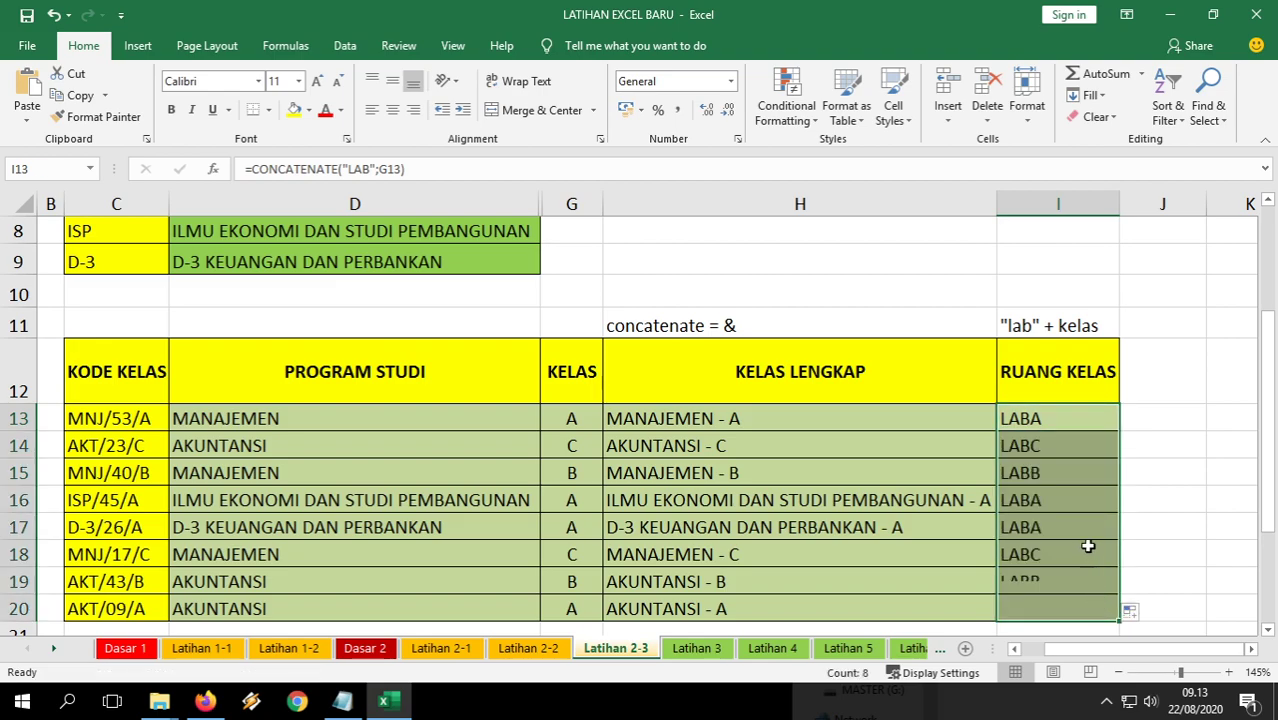
# Insert " " as a separate argument between "LAB" and G13 in I13's CONCATENATE formula.
pyautogui.doubleClick(1066, 416)
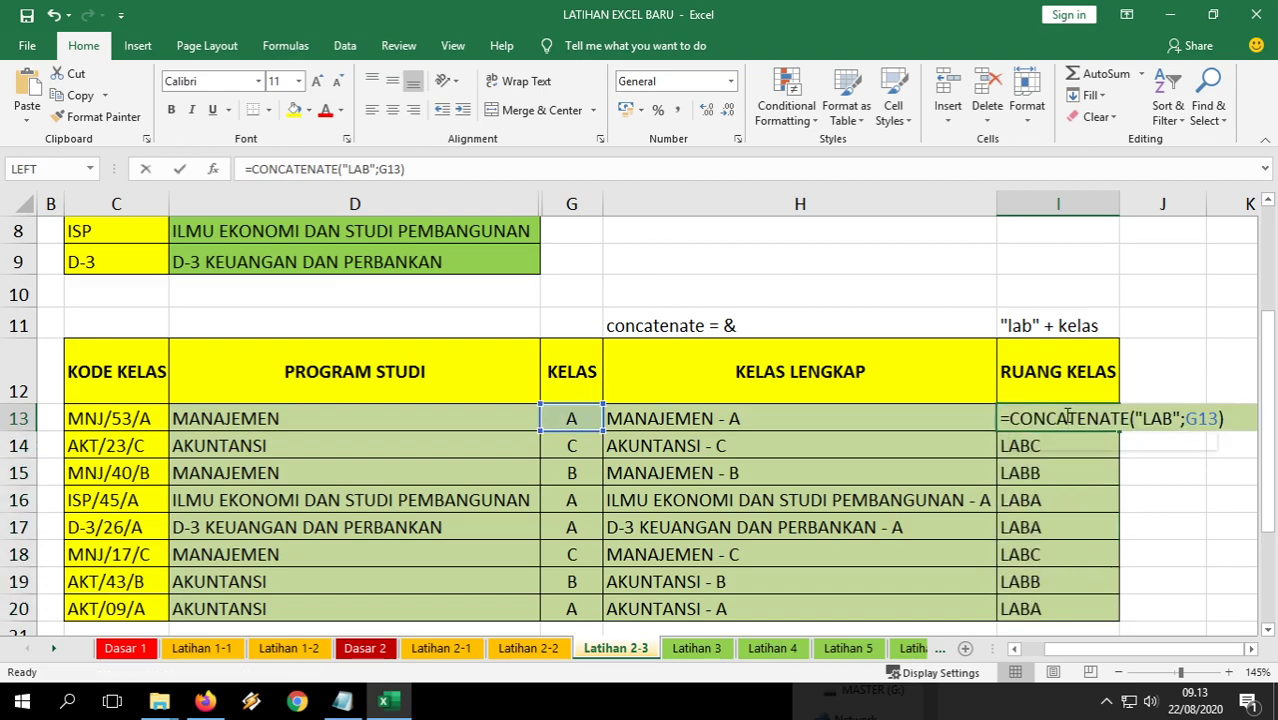
pyautogui.click(1184, 422)
pyautogui.write('" ";')
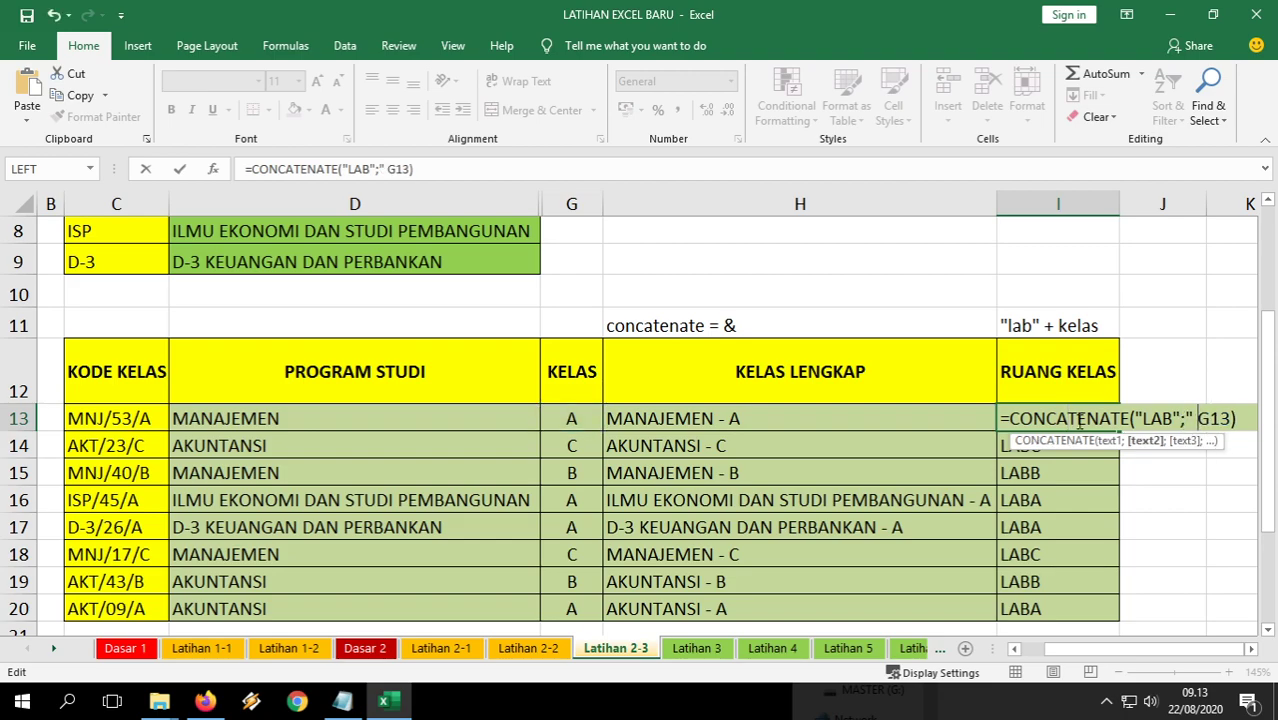
pyautogui.press('Return')
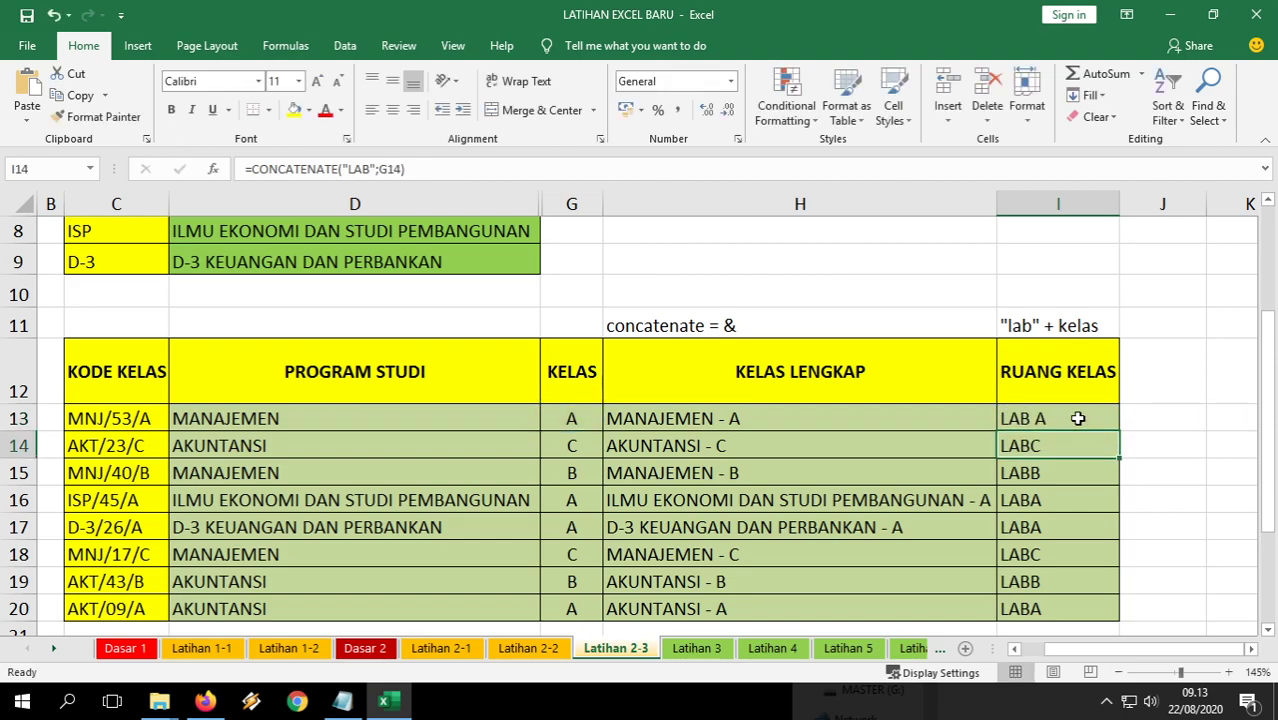
# Put the space inside the LAB text so I13 reads =CONCATENATE("LAB ";G13), and refill the formula down to I20.
pyautogui.doubleClick(1078, 418)
pyautogui.click(1209, 419)
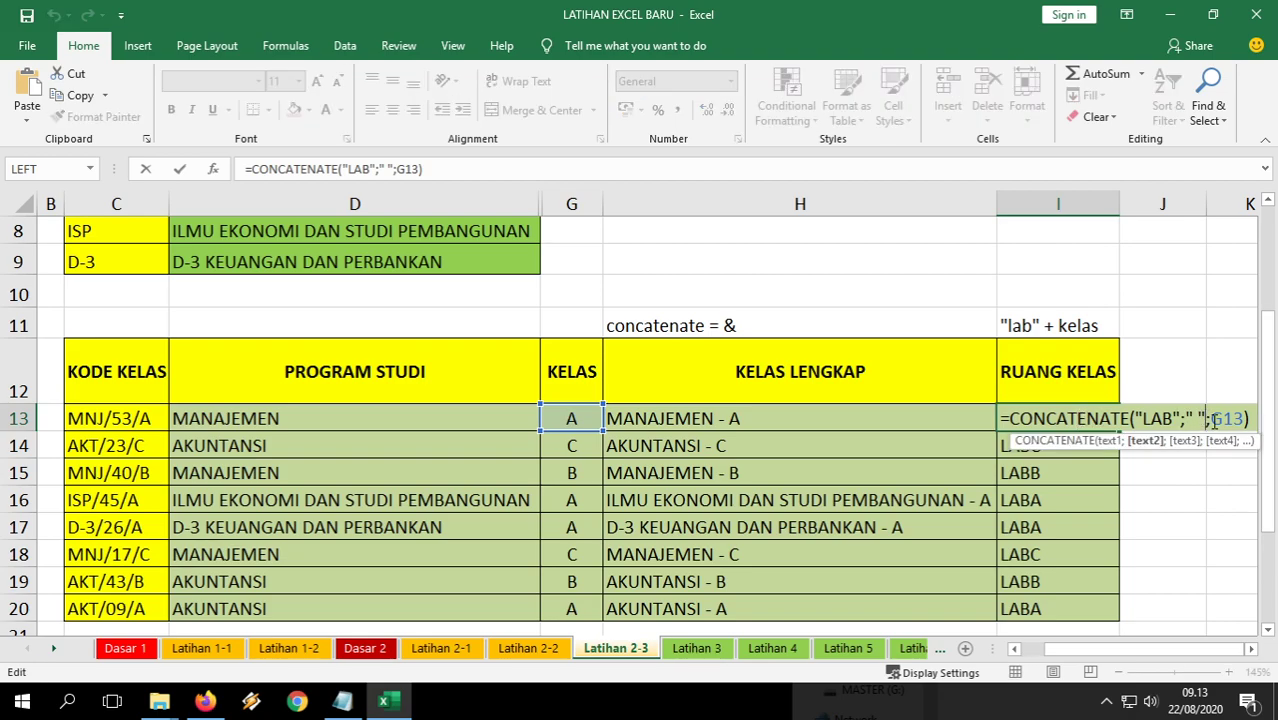
pyautogui.press('BackSpace')
pyautogui.press('BackSpace')
pyautogui.press('BackSpace')
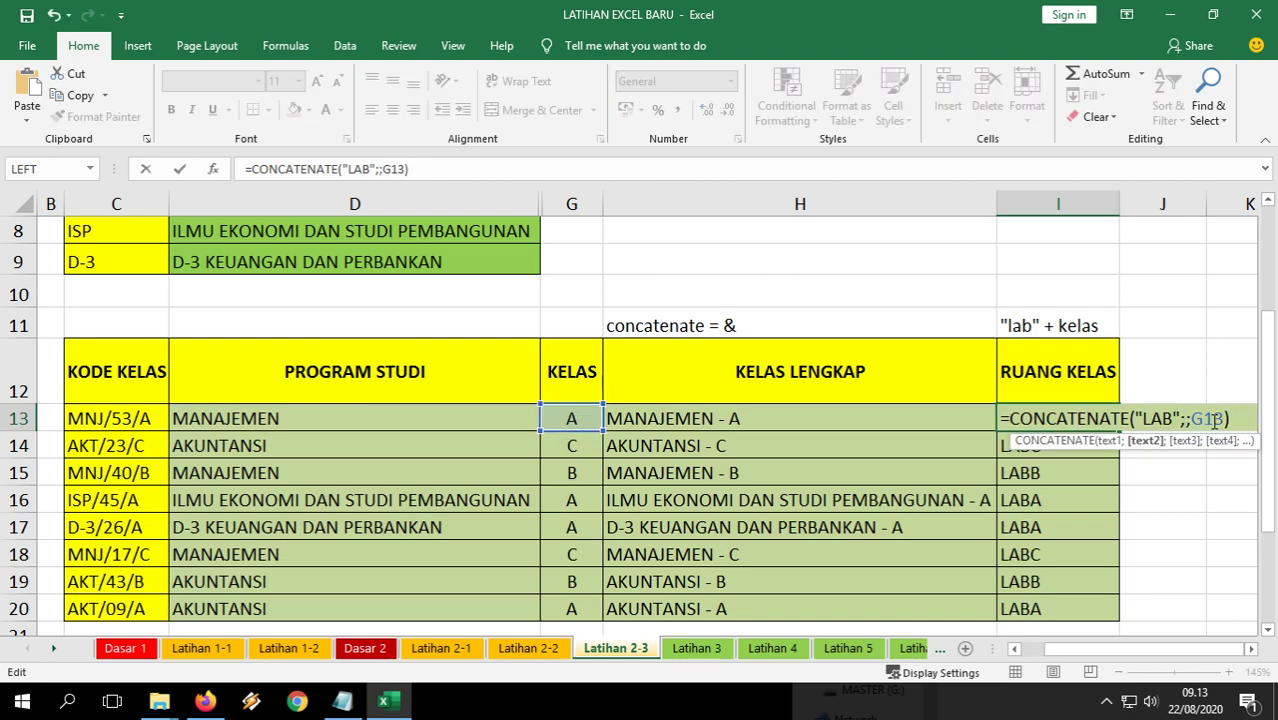
pyautogui.press('BackSpace')
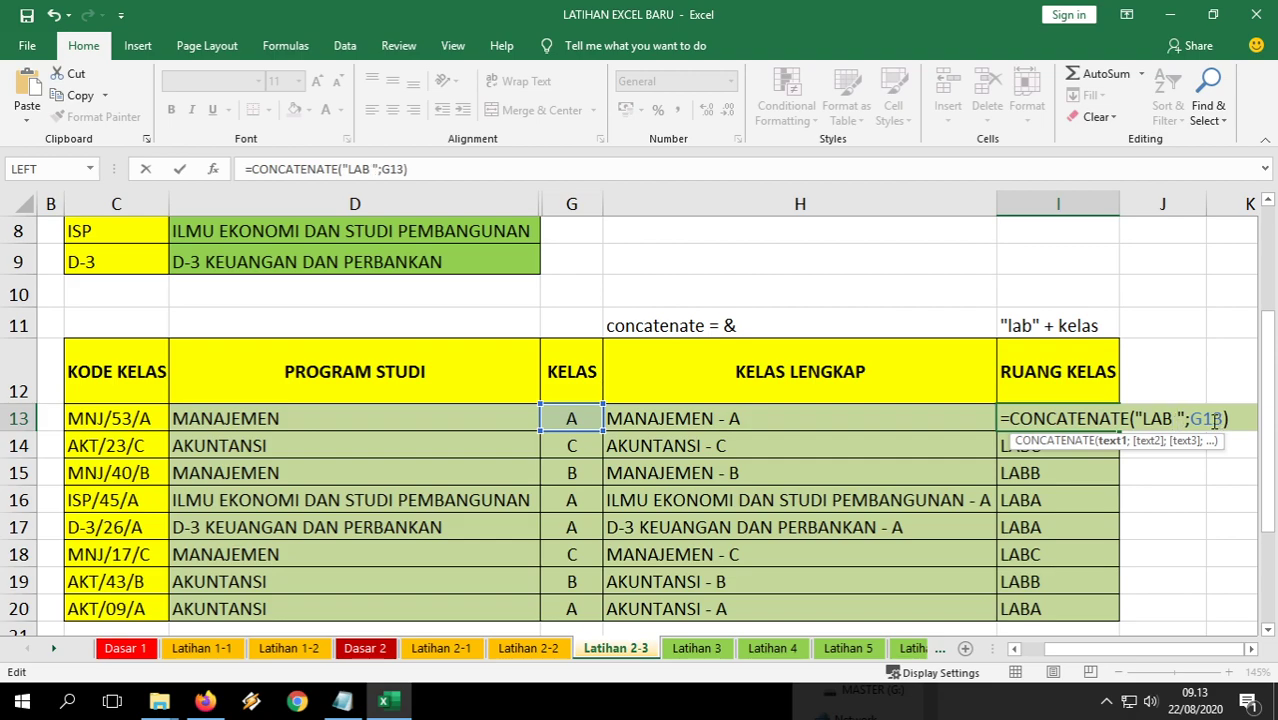
pyautogui.press('Return')
pyautogui.click(1090, 420)
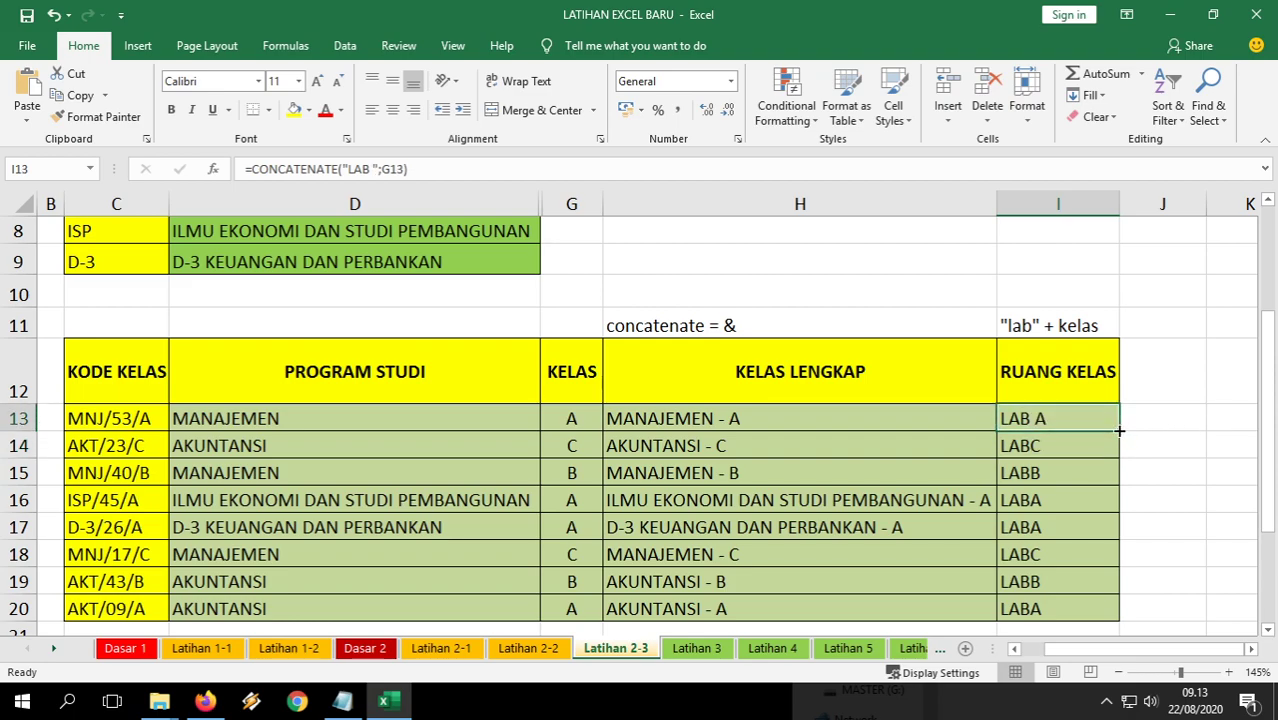
pyautogui.moveTo(1121, 430); pyautogui.dragTo(1110, 615)
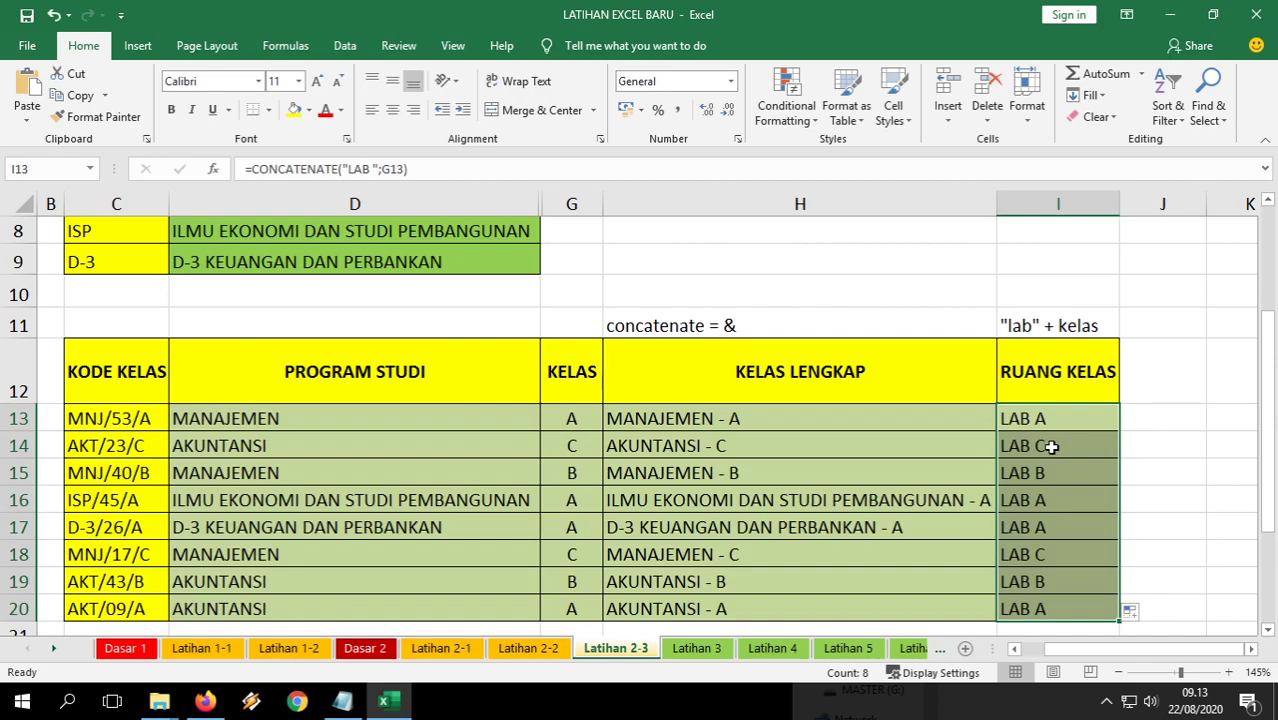
pyautogui.scroll(-4, 653, 544)
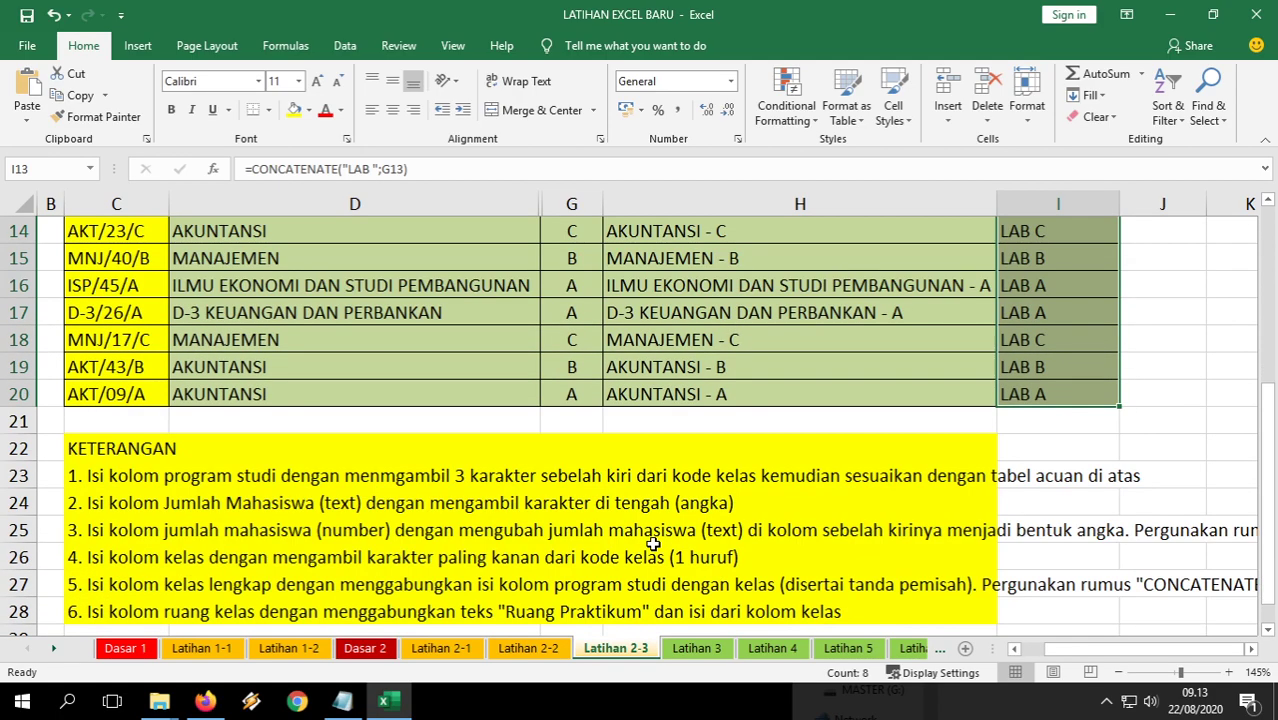
pyautogui.scroll(5, 653, 544)
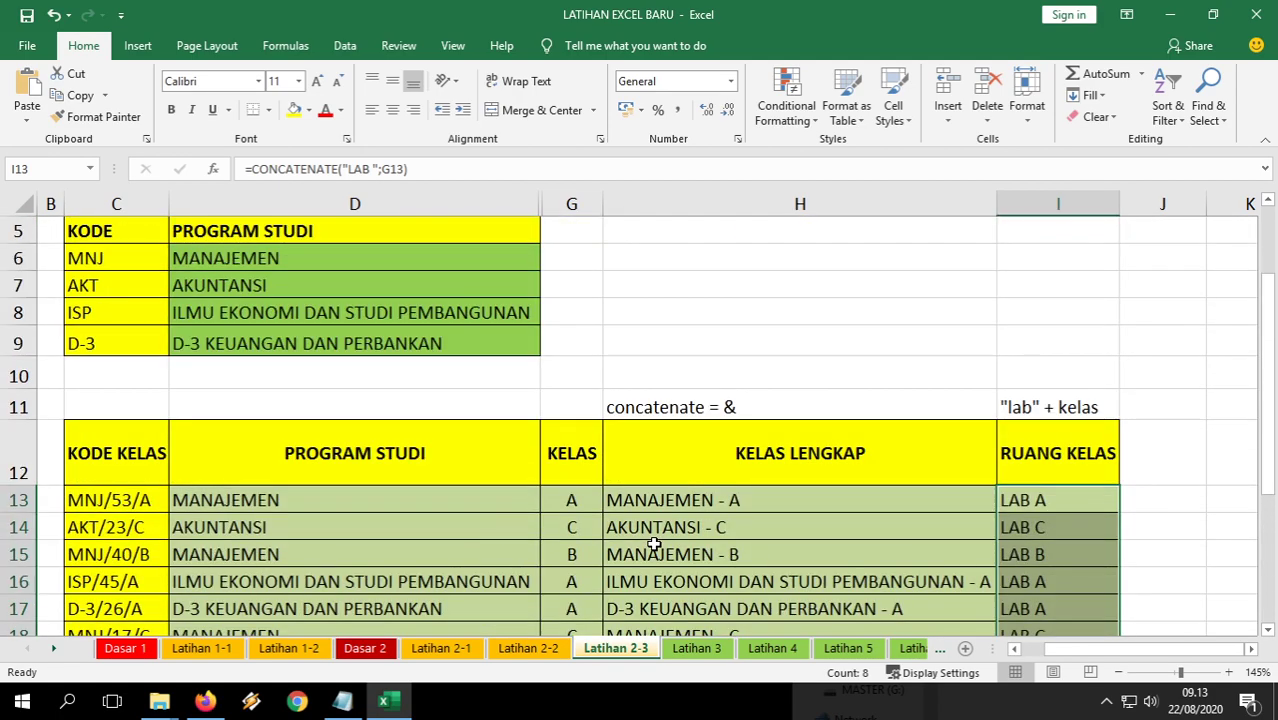
pyautogui.click(540, 649)
pyautogui.click(617, 650)
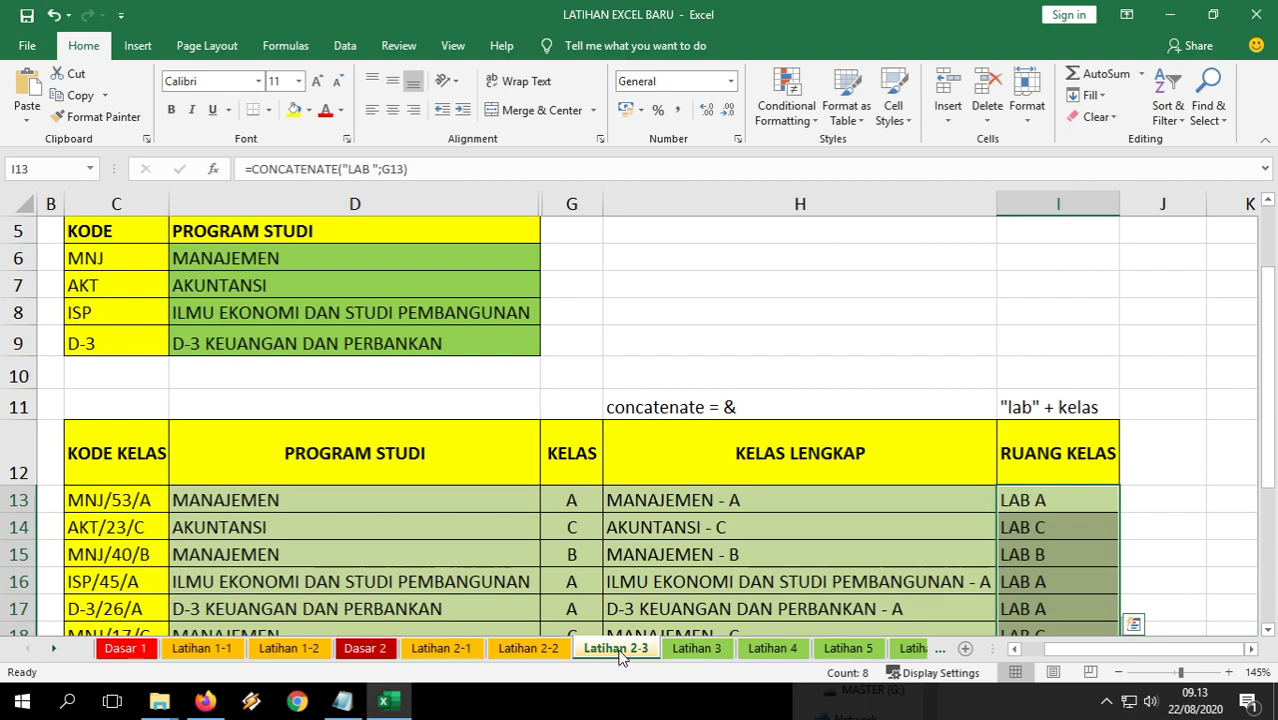